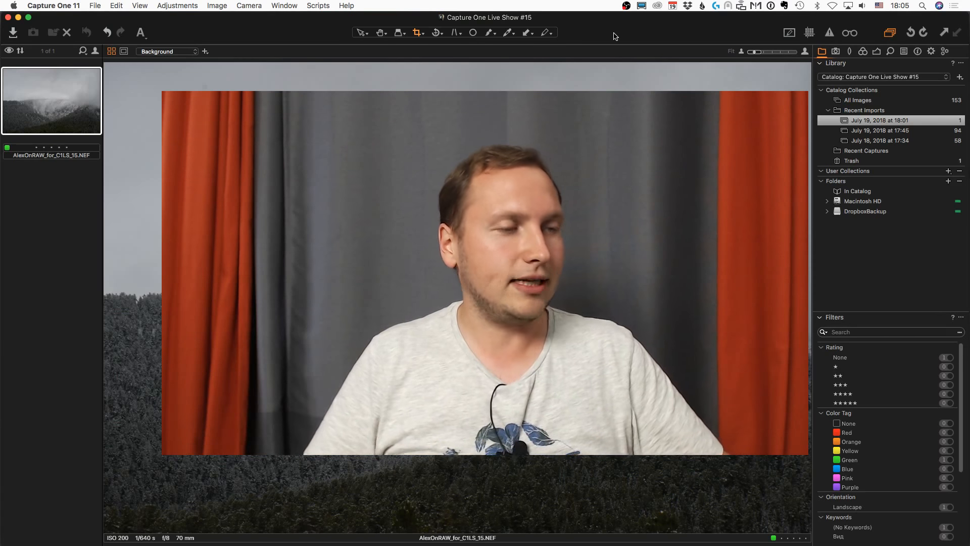
Switch to OBS, change the scene so the webcam picture sits small in the corner, and put the OBS window away.
mouse_move(4, 212)
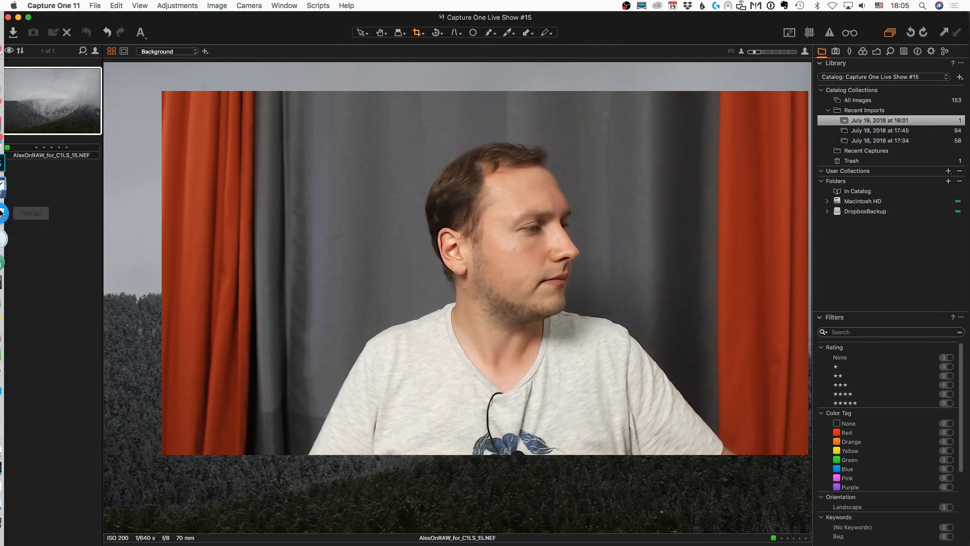
click(28, 357)
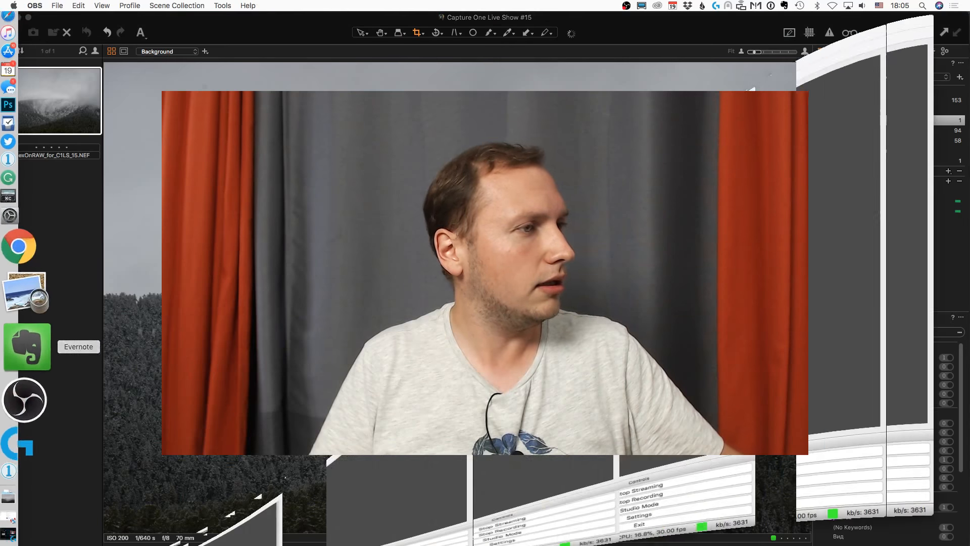
key(ctrl+alt+z)
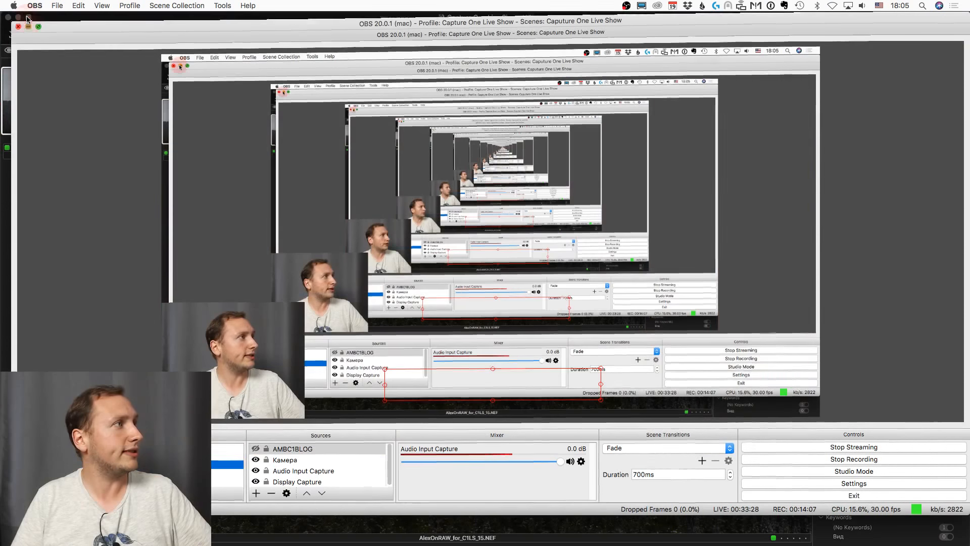
click(27, 17)
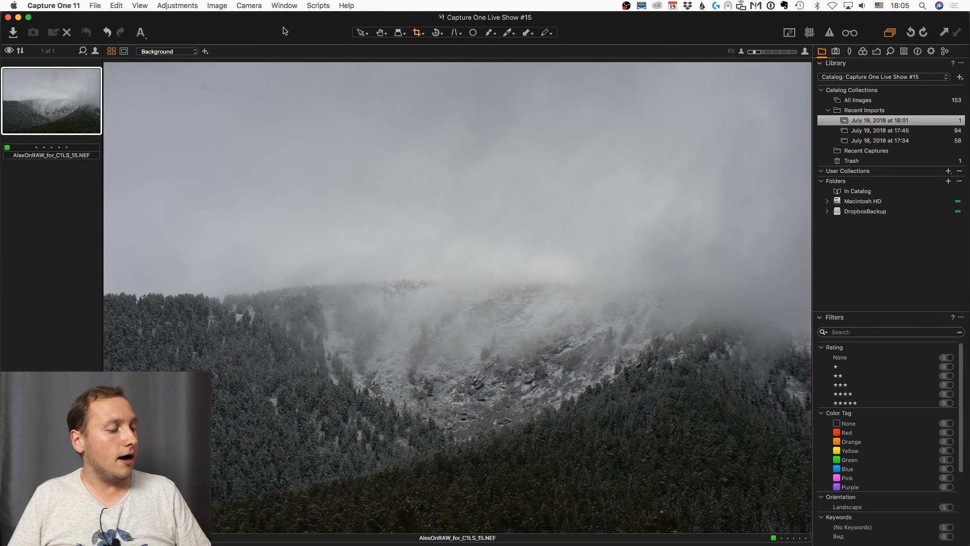
Switch to Chrome and open the checkout for the Pro + Styles full license bundle in the Phase One store.
key(super+Tab)
key(super+Tab)
key(super+Tab)
key(super+Tab)
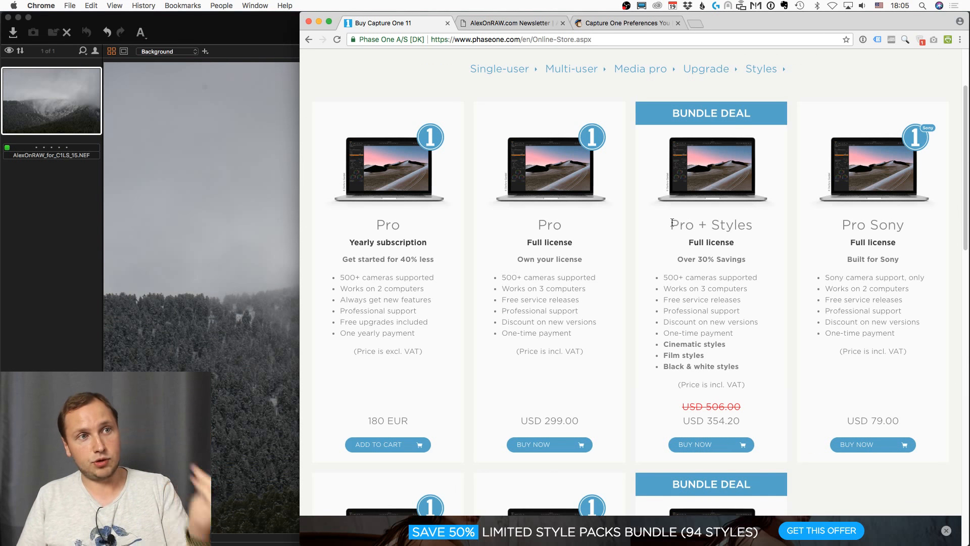
click(701, 445)
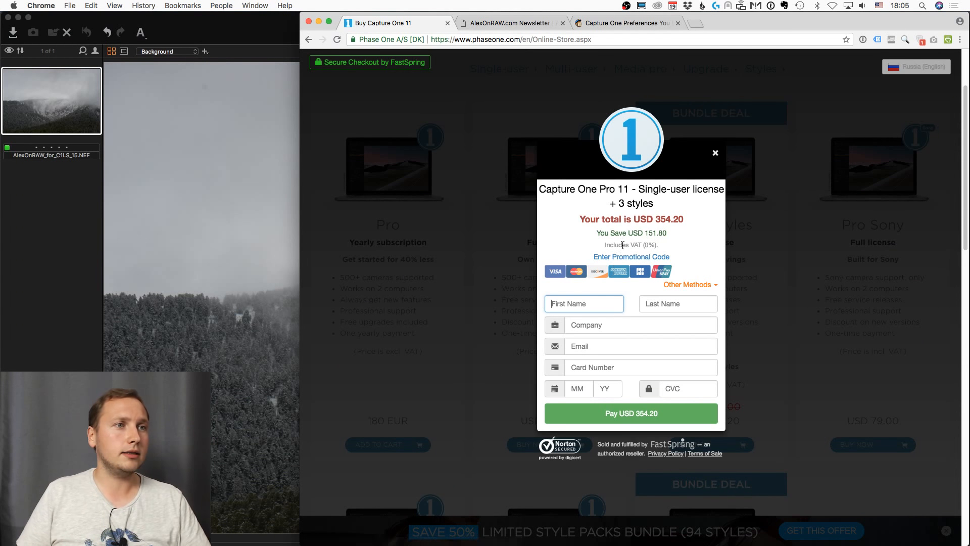
Apply the promotional code AMBC1BLOG to the bundle order and close the checkout without paying.
click(625, 257)
click(625, 258)
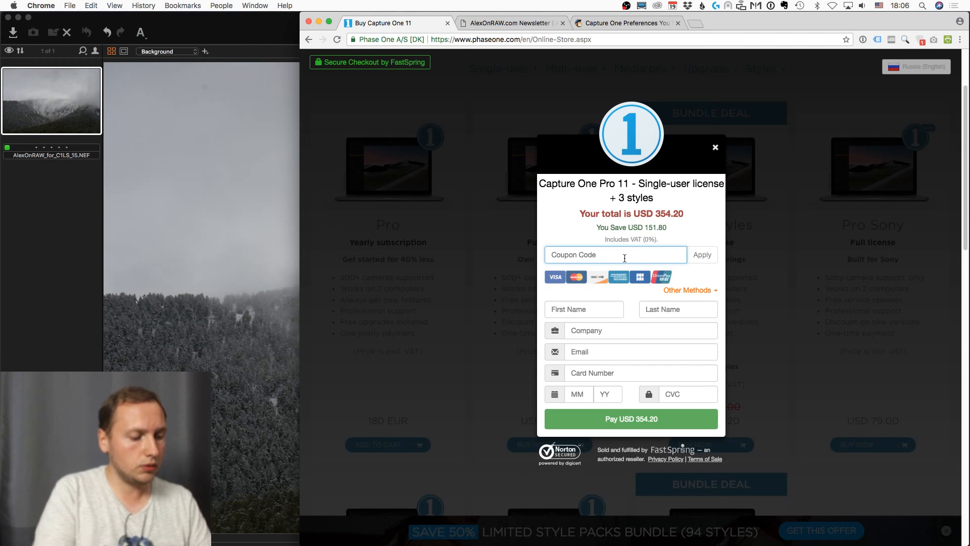
text(AMBC)
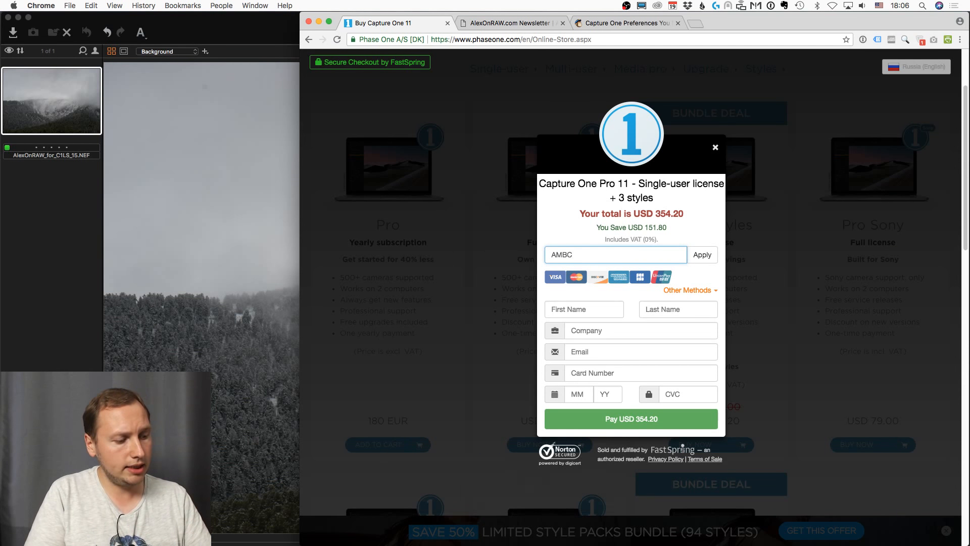
text(1BLOG)
click(702, 257)
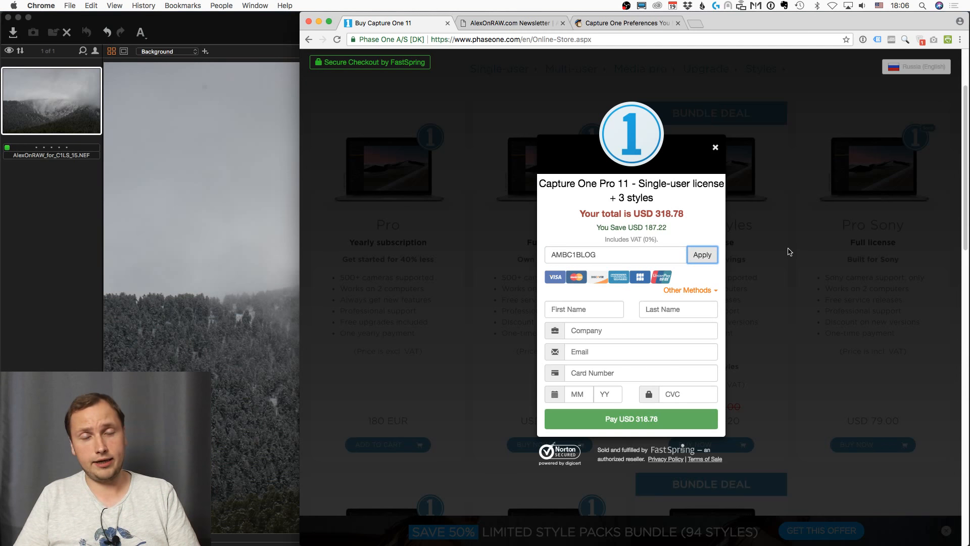
click(715, 147)
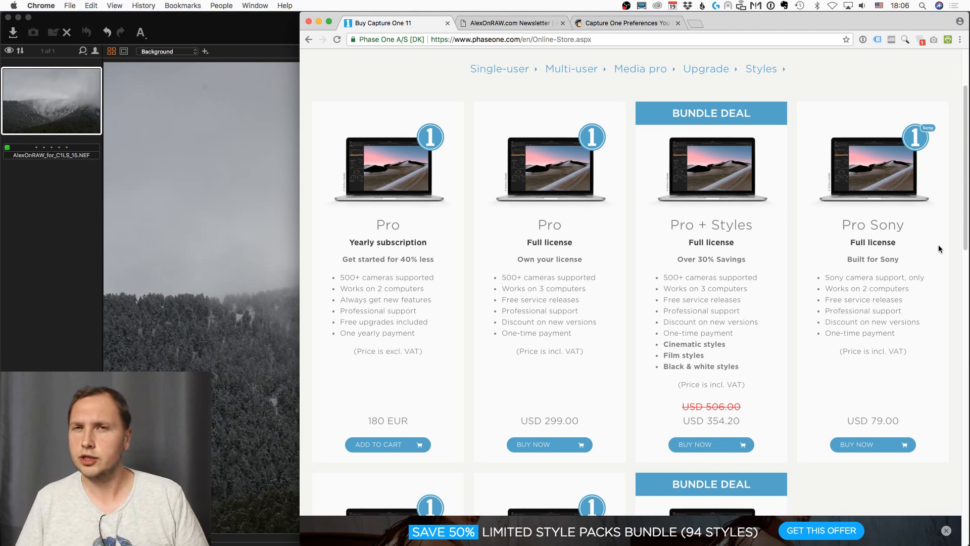
Show the AlexOnRAW newsletter signup page and read the newsletter issue's sections on preview size, XMP and catalog backup preferences.
click(529, 23)
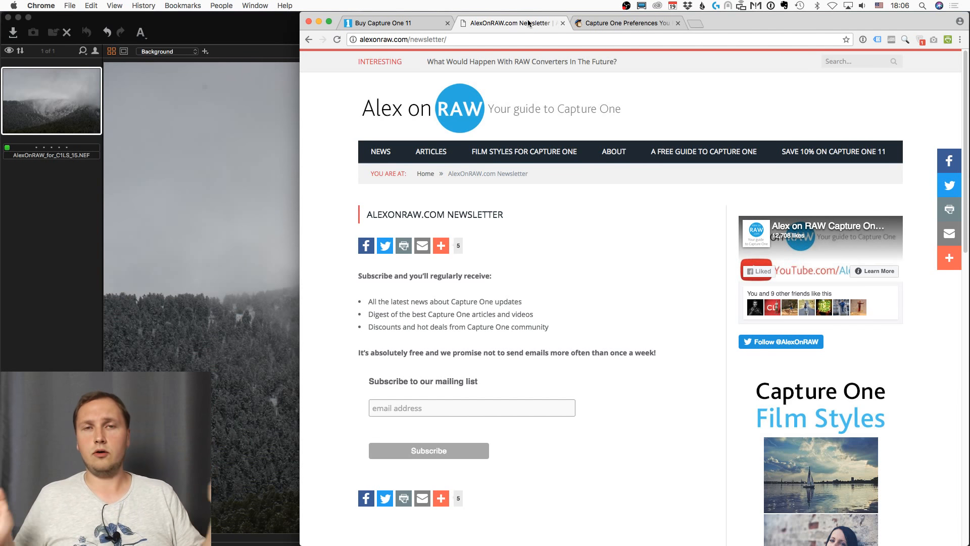
click(611, 23)
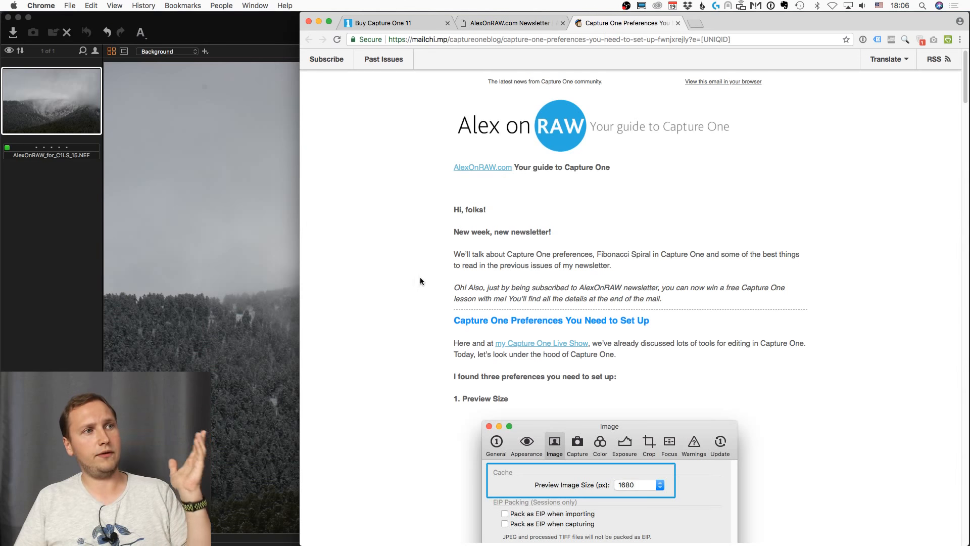
scroll(415, 282, down, 3)
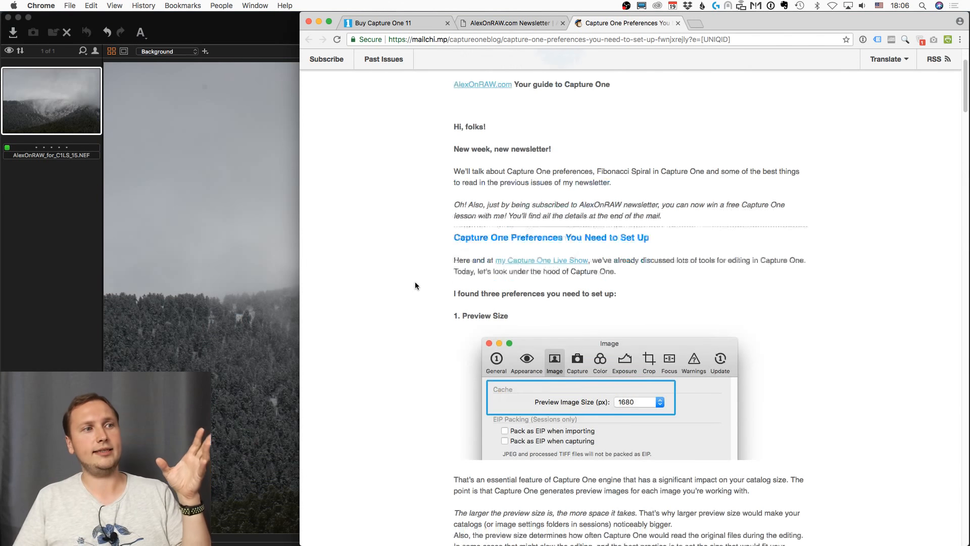
scroll(415, 286, down, 2)
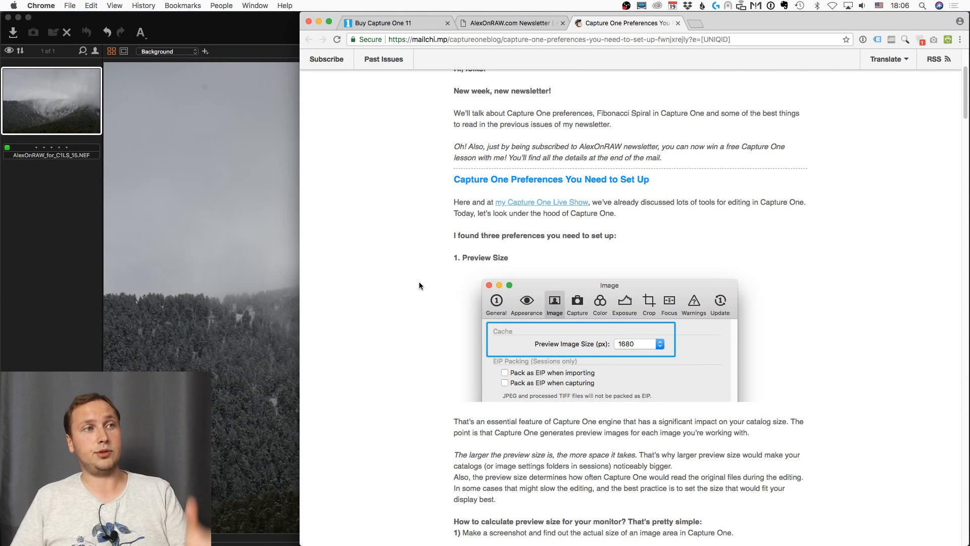
scroll(419, 286, down, 10)
scroll(418, 285, down, 2)
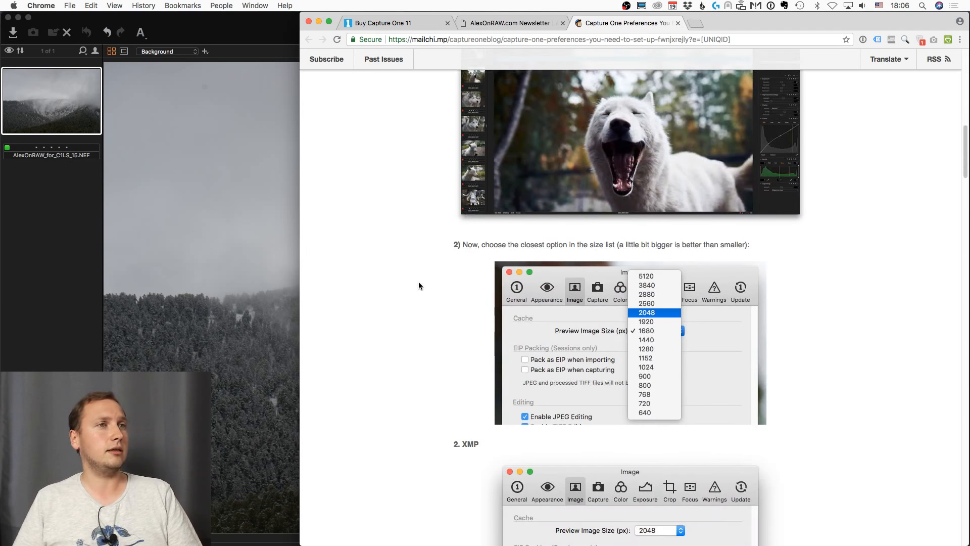
scroll(418, 285, up, 3)
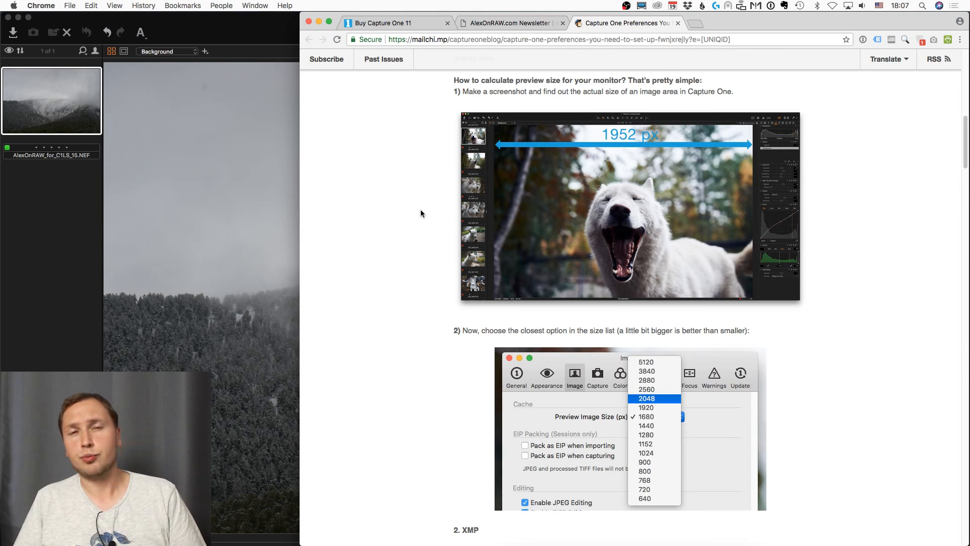
scroll(420, 213, down, 14)
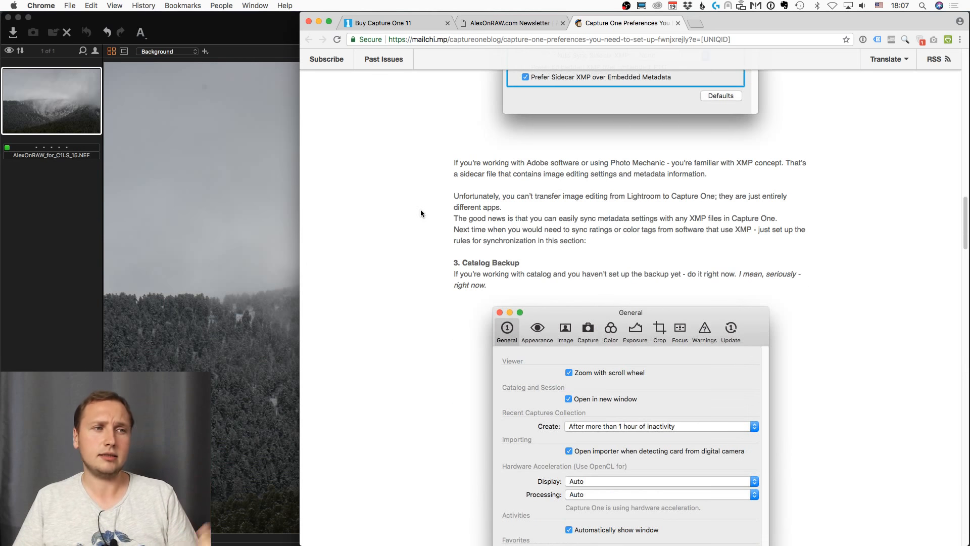
scroll(421, 213, down, 3)
scroll(421, 213, down, 10)
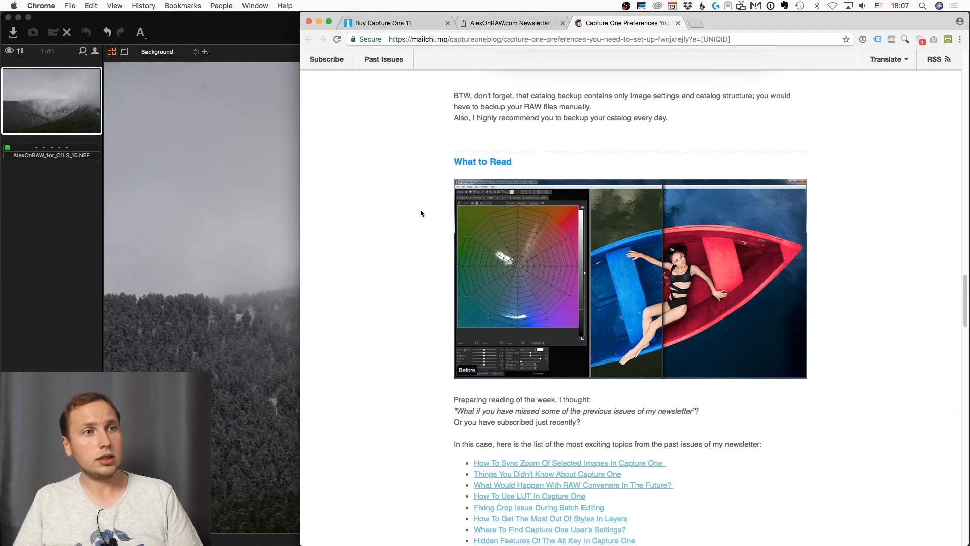
Read the rest of the newsletter issue, covering the reading list, Fibonacci Spiral tip, Keystone practice and giveaway announcement.
scroll(421, 213, down, 3)
scroll(420, 213, down, 5)
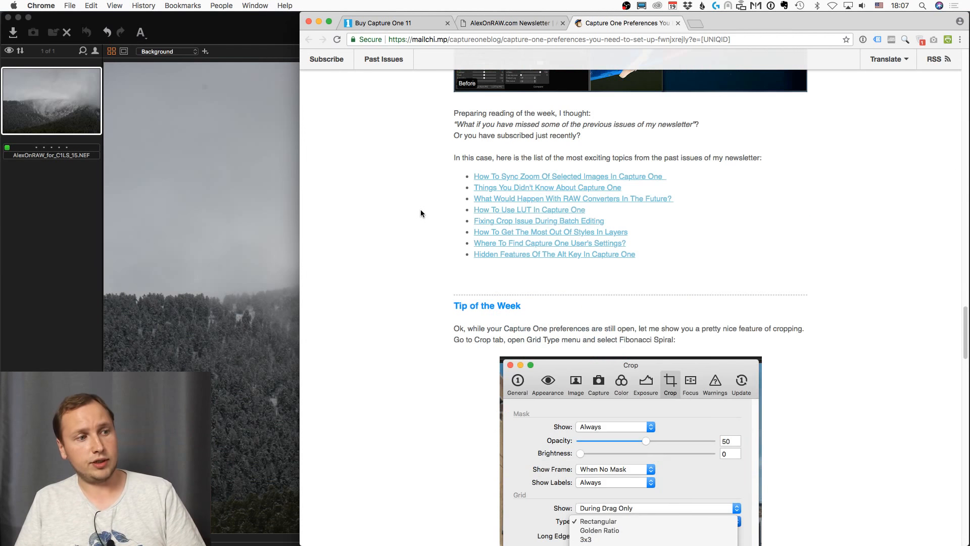
scroll(420, 213, down, 3)
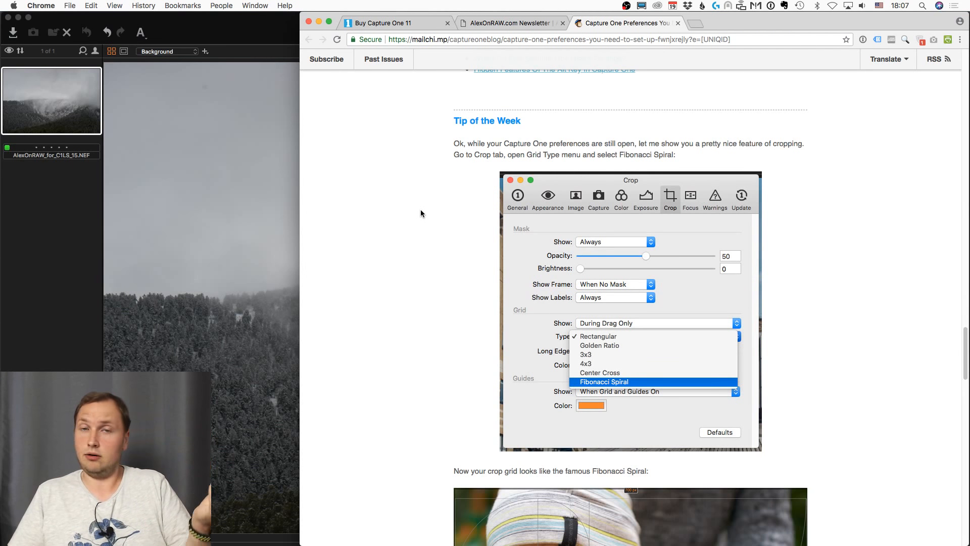
scroll(421, 212, down, 5)
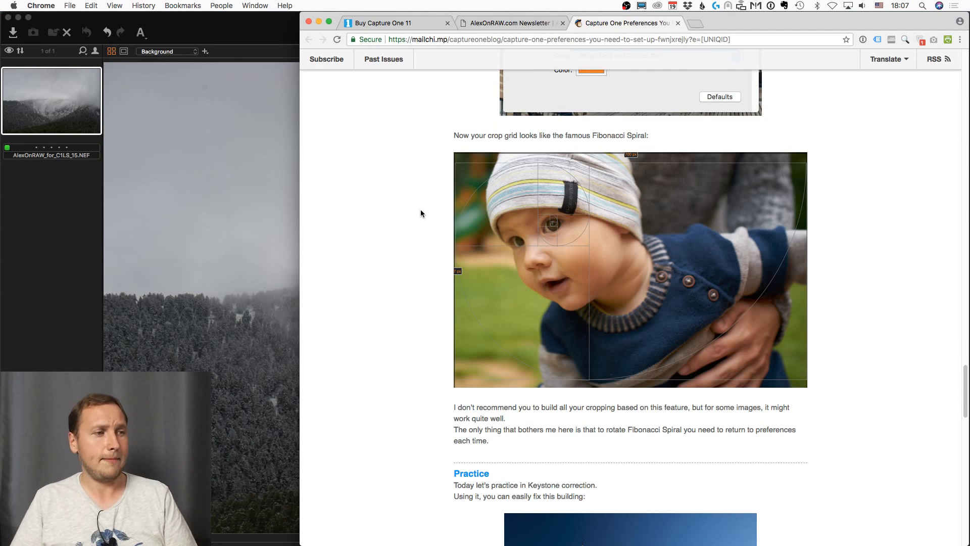
scroll(420, 212, down, 3)
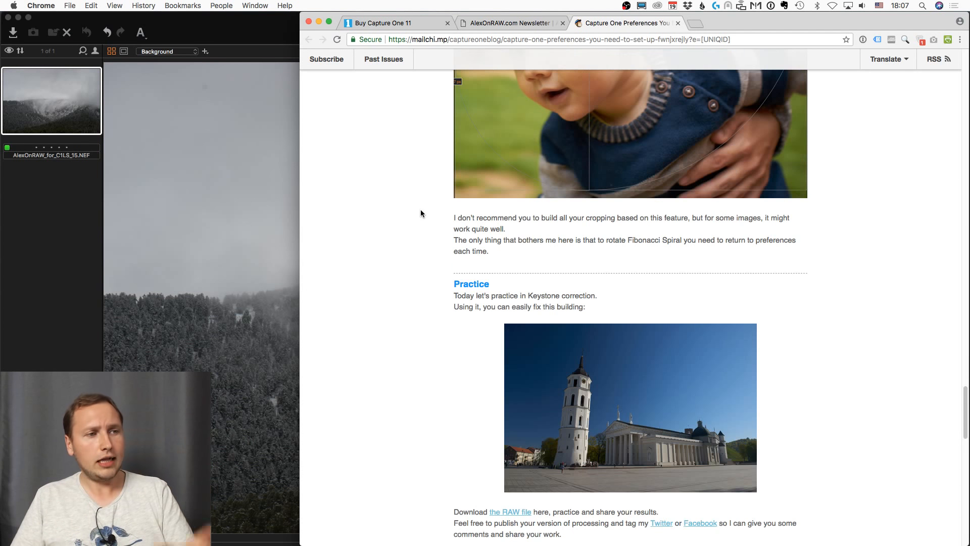
scroll(420, 213, down, 1)
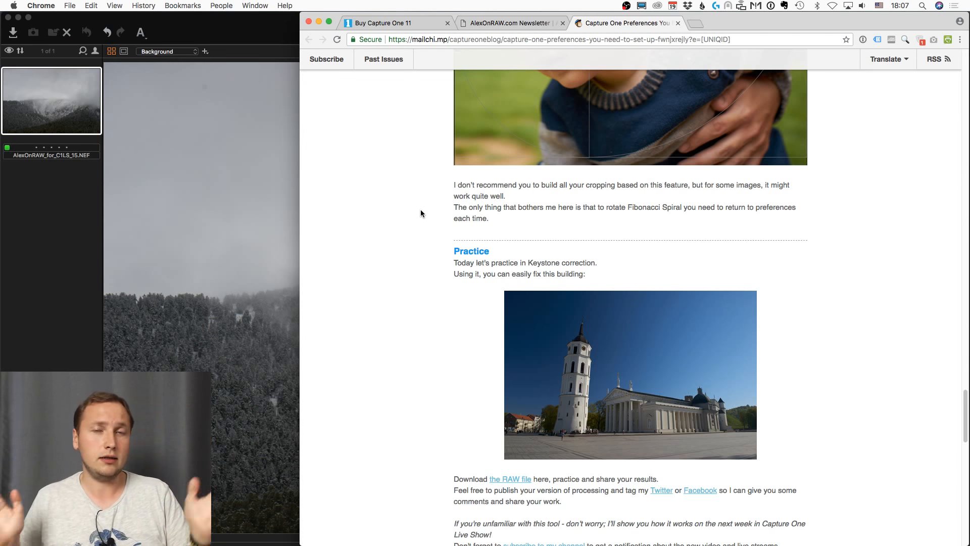
scroll(420, 213, down, 10)
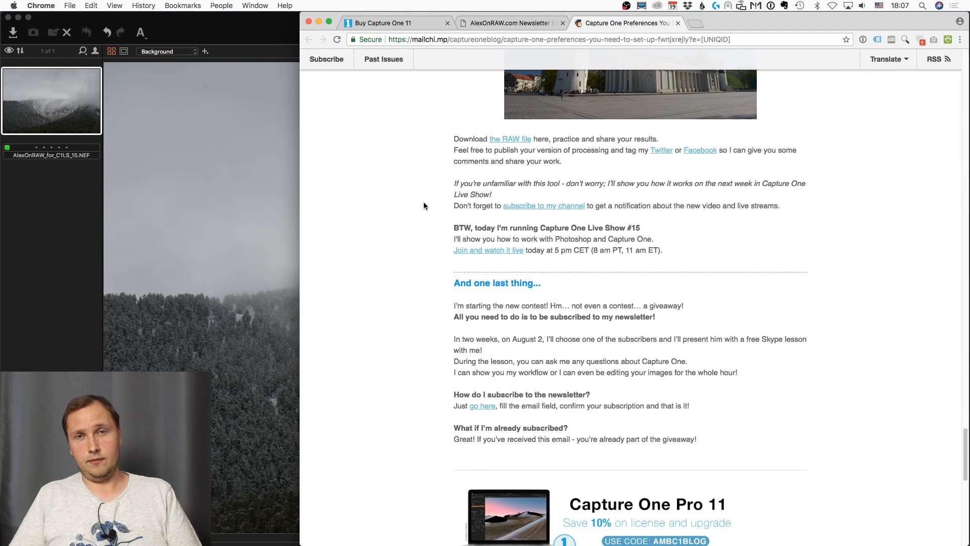
Review the giveaway details in the newsletter issue, return to the newsletter signup page and select its web address.
click(485, 23)
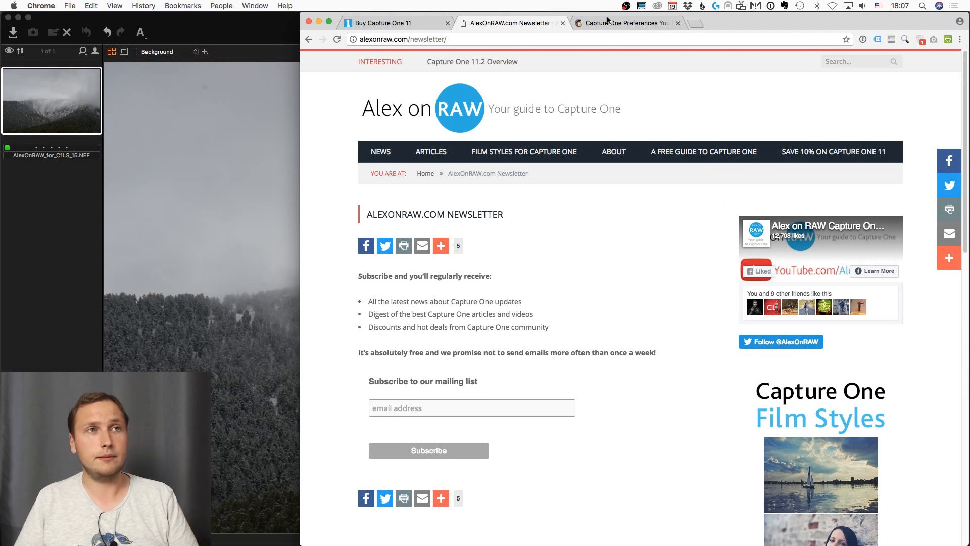
click(626, 26)
scroll(431, 367, down, 3)
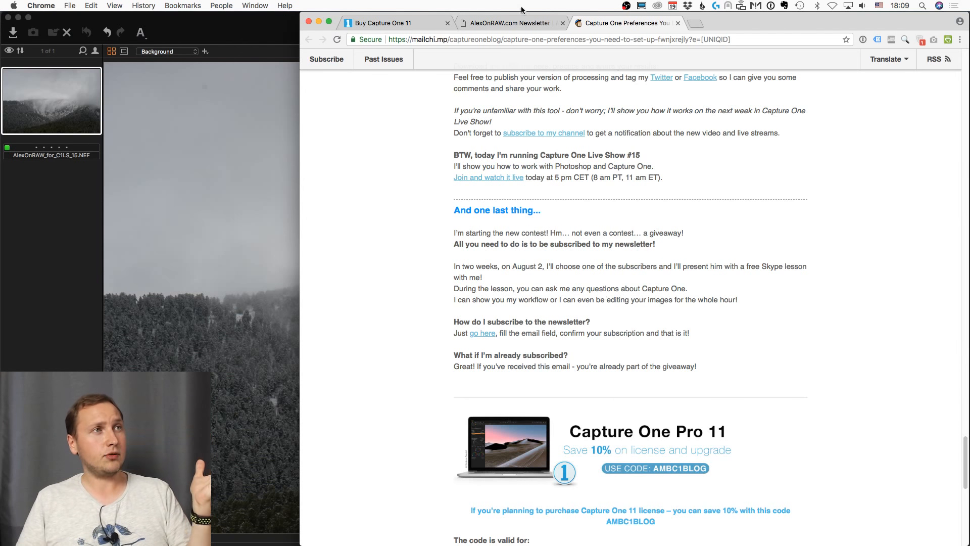
click(521, 23)
click(476, 40)
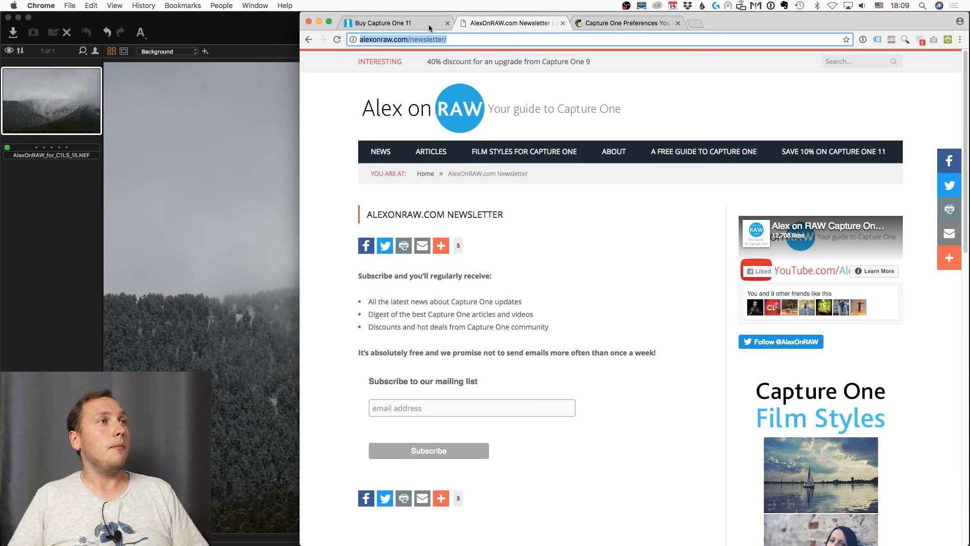
Open 1styles.pro in a new tab and look through its page for trying 12 film styles for free.
click(696, 23)
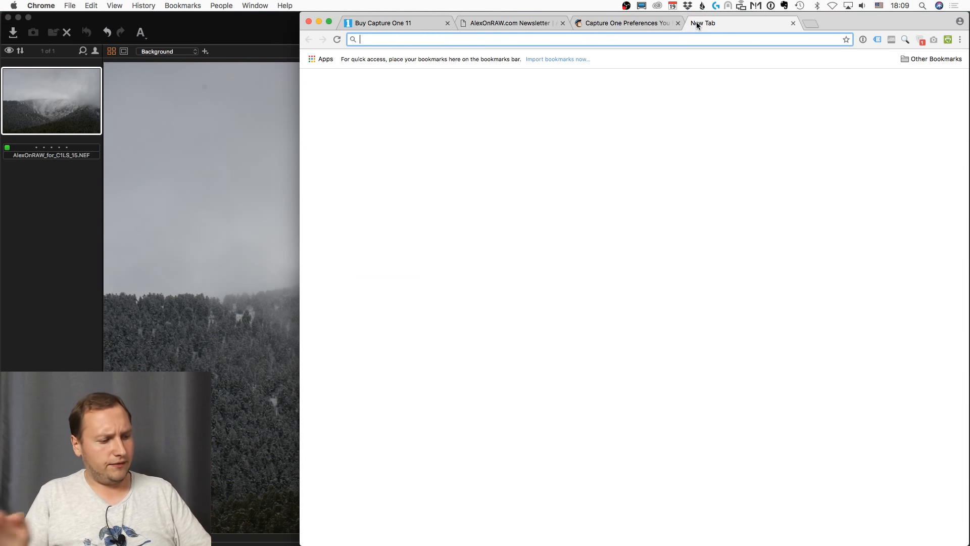
text(1s)
key(Return)
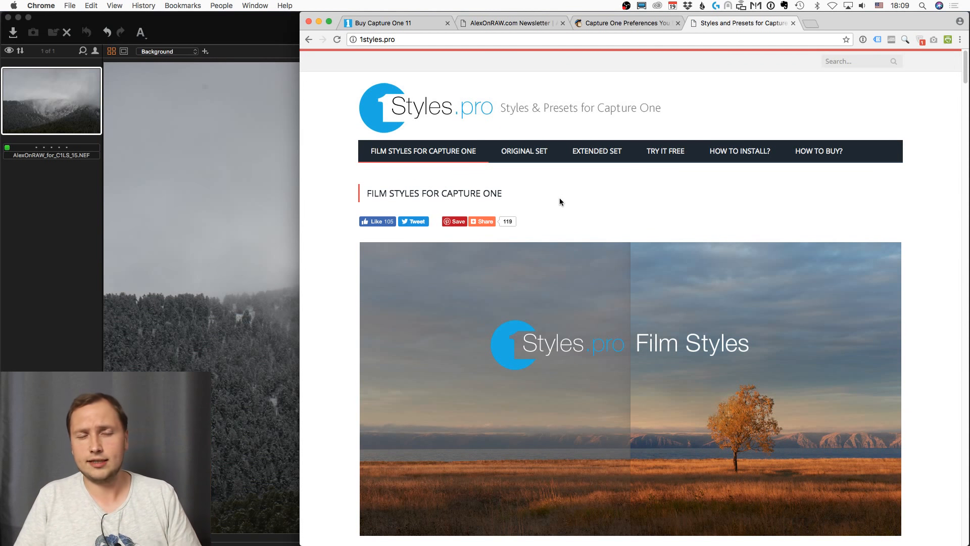
click(672, 155)
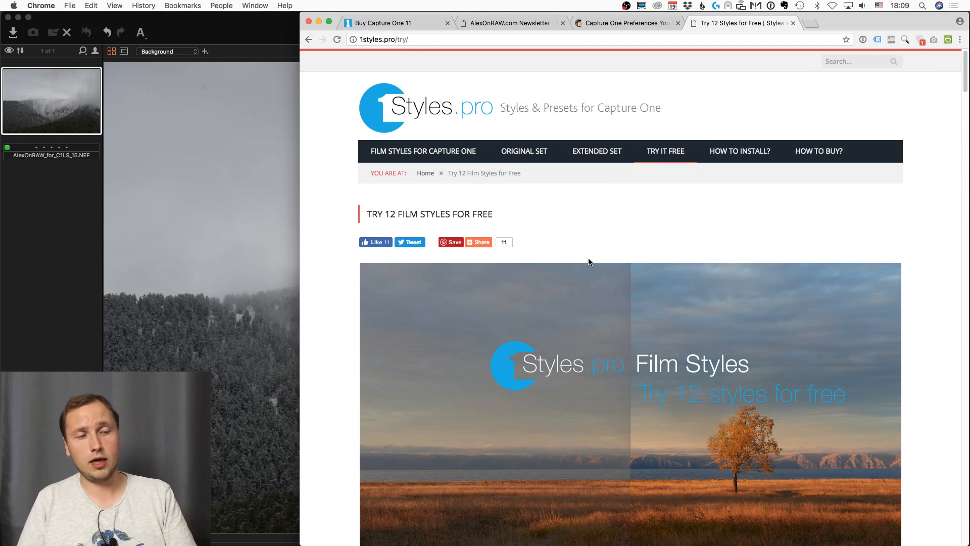
scroll(588, 261, down, 15)
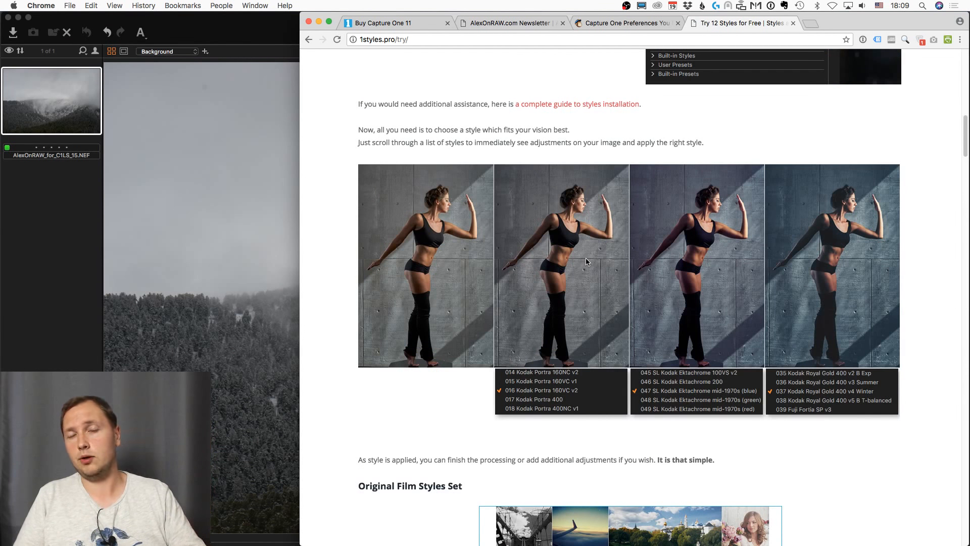
scroll(586, 261, down, 4)
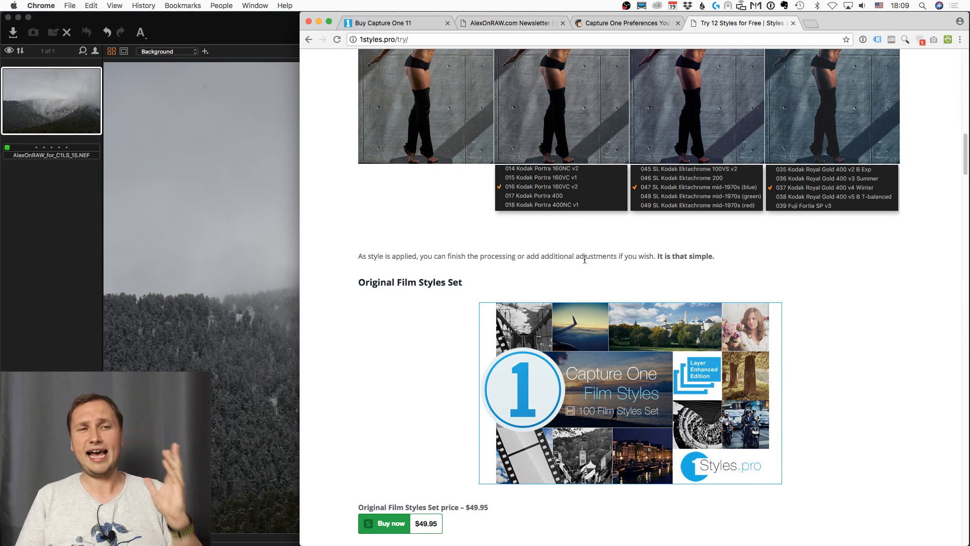
scroll(584, 260, up, 15)
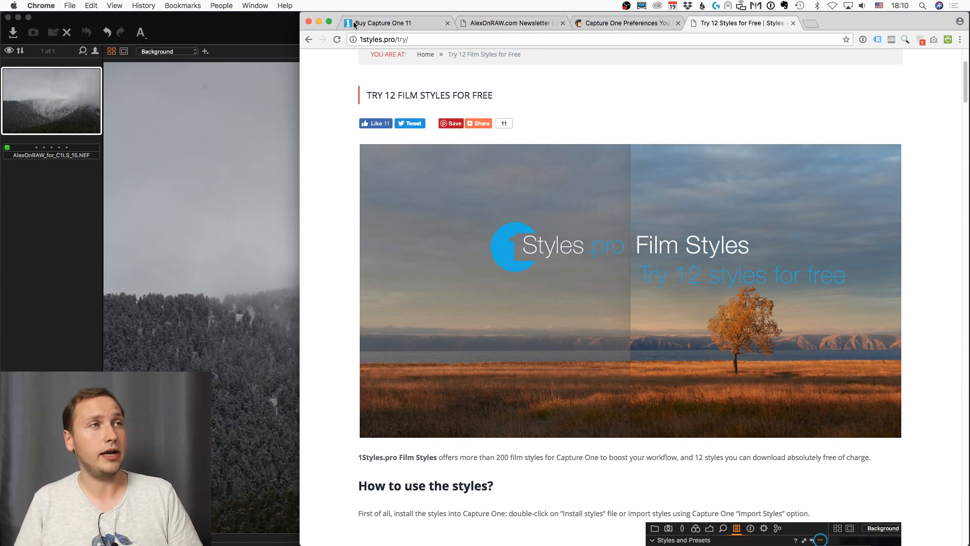
Switch back to Capture One and show the exposure adjustment tools for the foggy mountain photo.
click(271, 28)
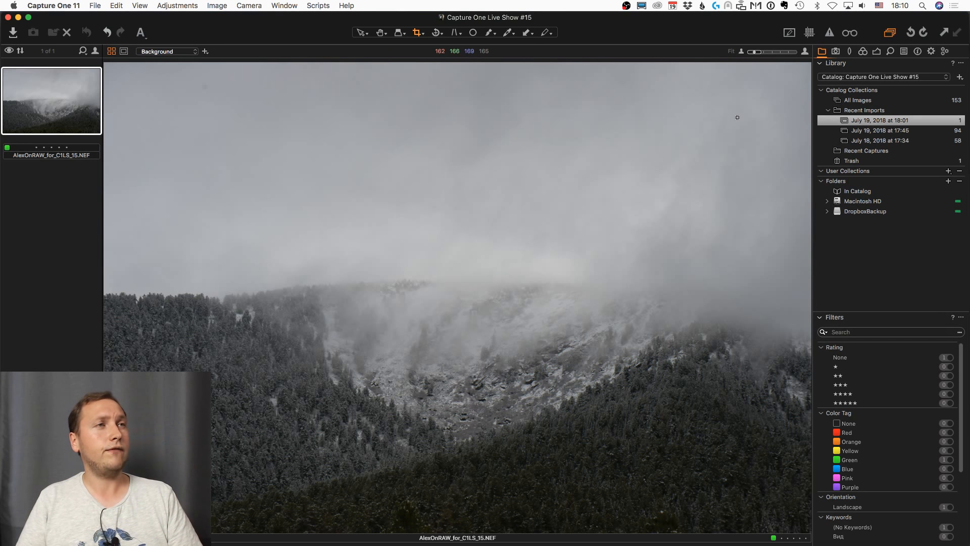
click(877, 51)
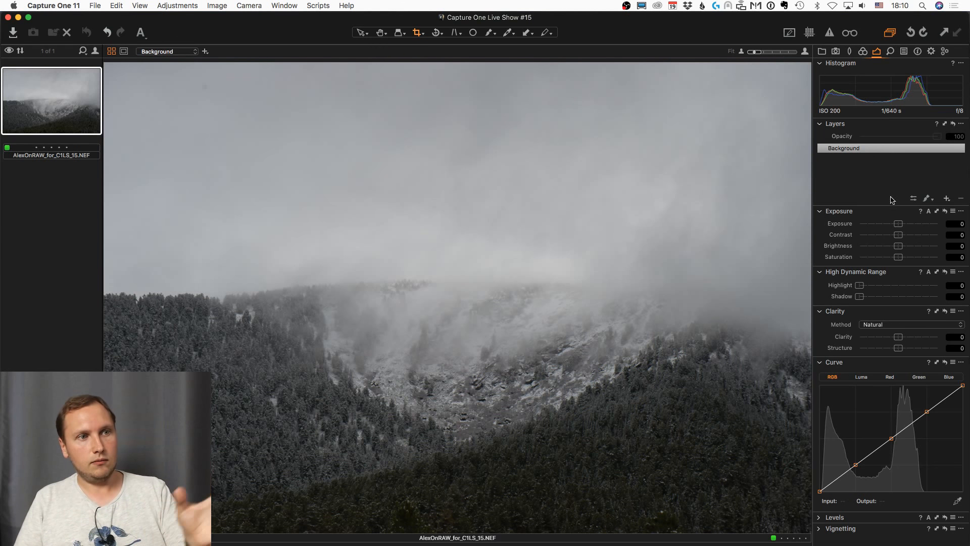
Set the photo's base characteristics curve to Linear Response.
click(864, 52)
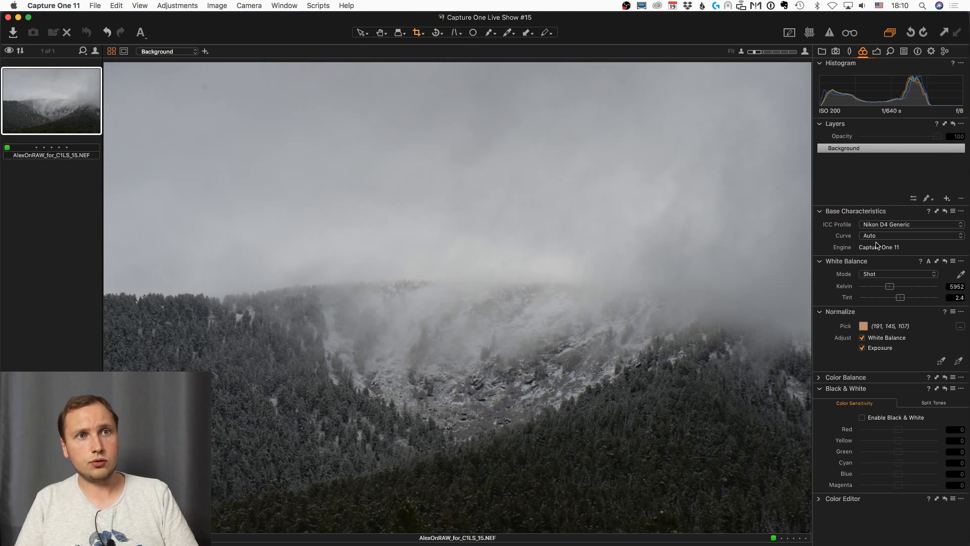
click(881, 237)
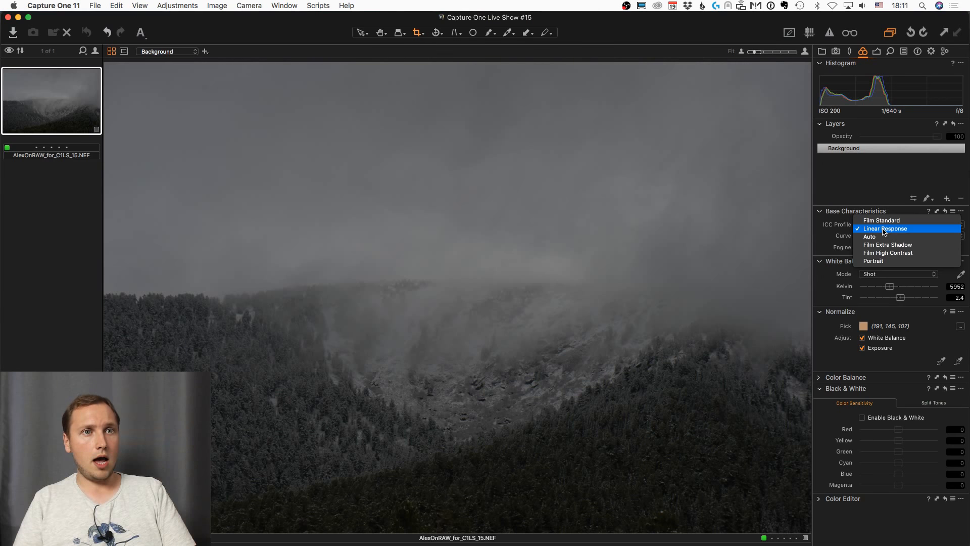
click(883, 232)
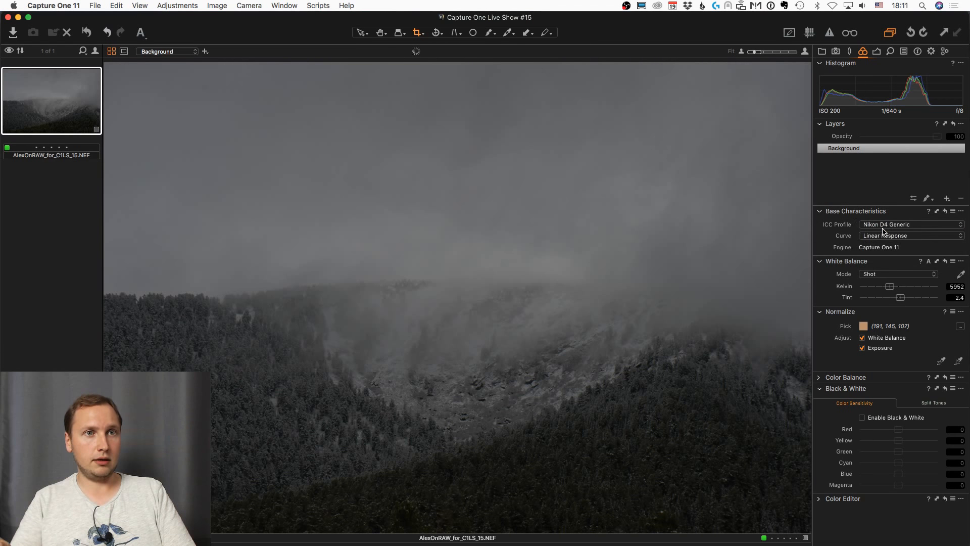
Create an adjustment layer with a gradient mask covering the forest and fading out upward into the fog, and check the mask.
click(877, 51)
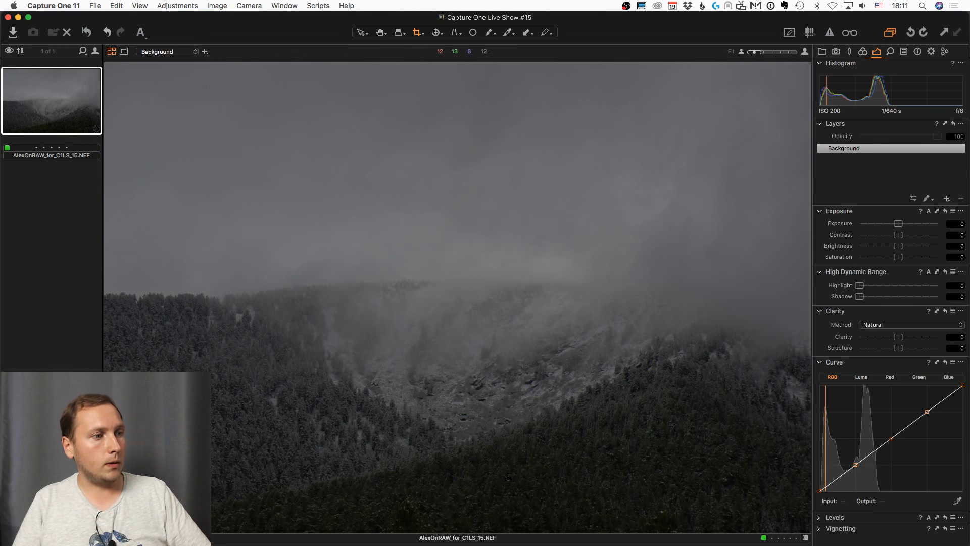
key(g)
drag(484, 526, 489, 205)
key(m)
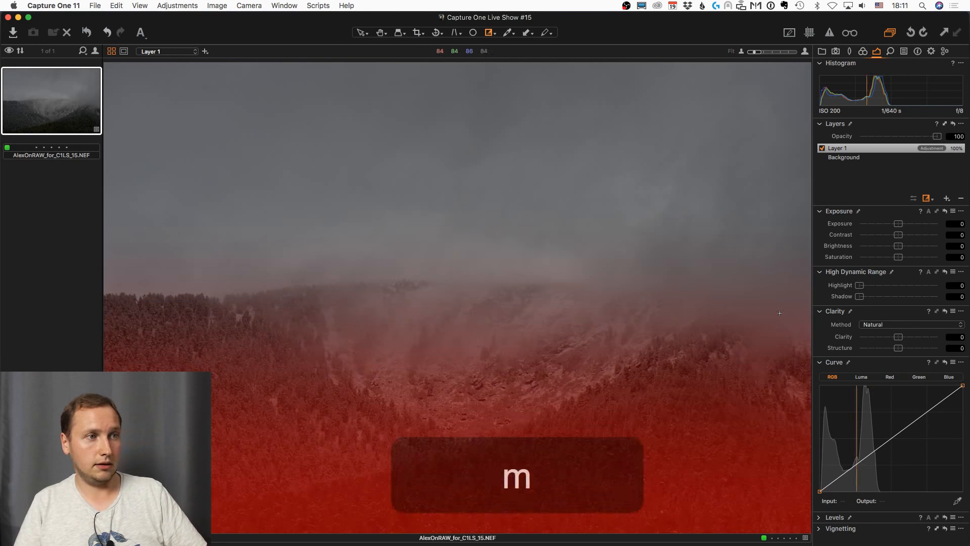
key(m)
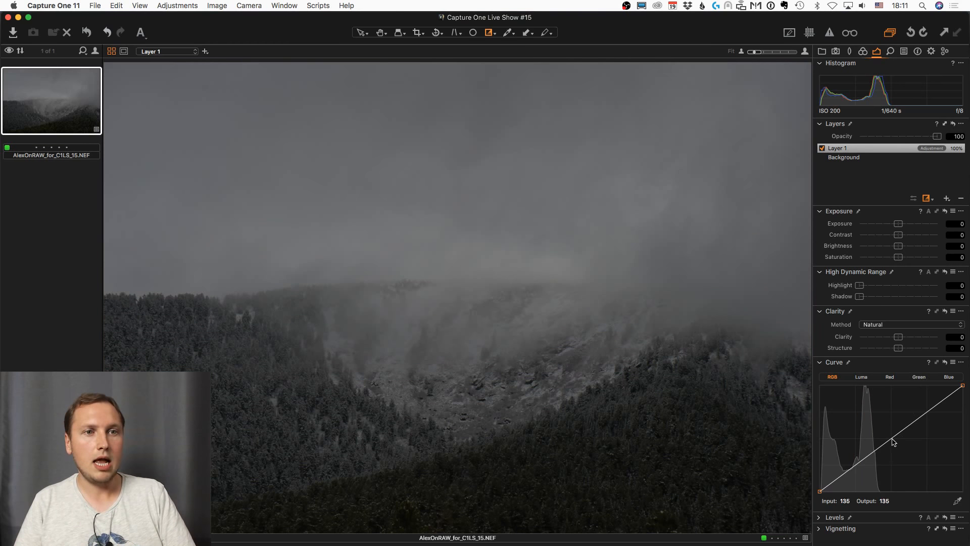
On the masked layer's Luma curve, pull the white point in to the bright end of the histogram.
click(860, 377)
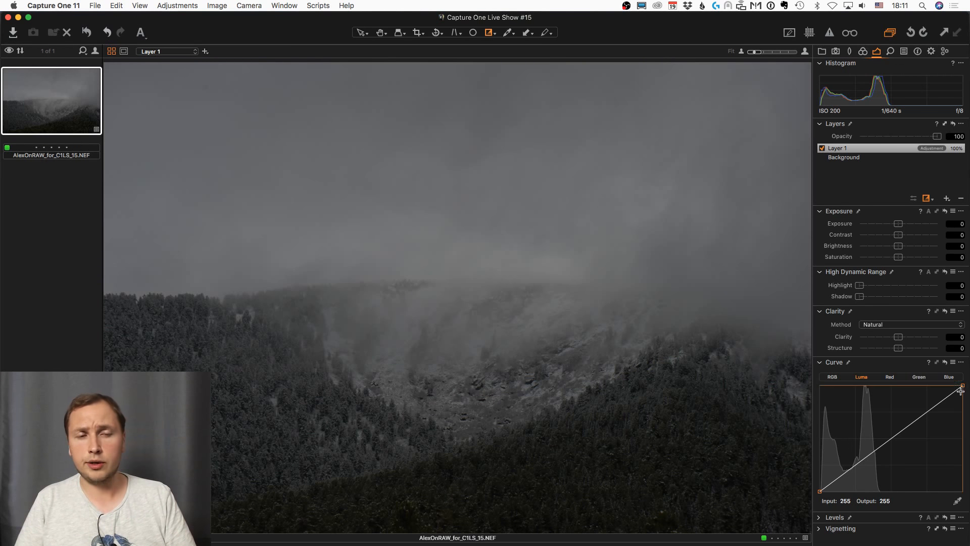
mouse_move(962, 386)
mouse_down()
mouse_move(880, 385)
mouse_move(962, 385)
mouse_up()
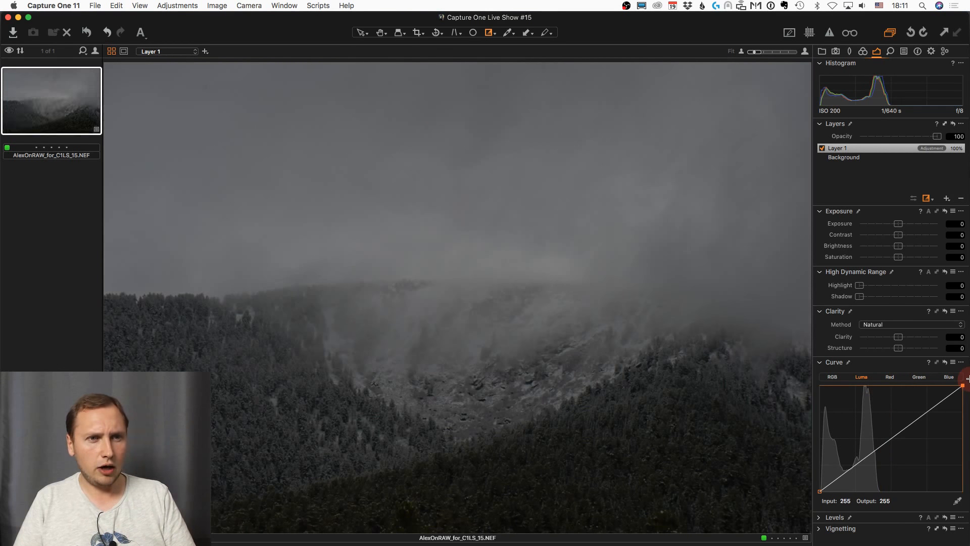
click(824, 519)
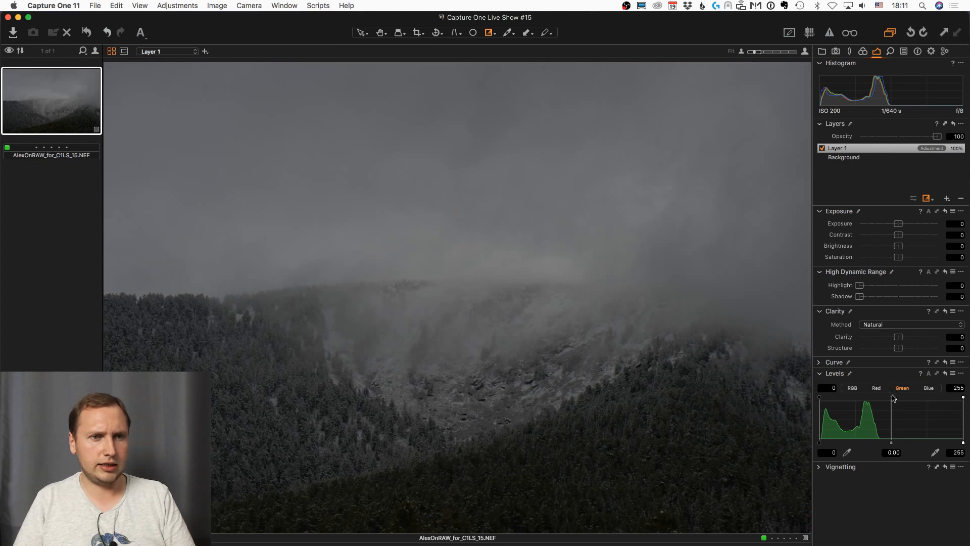
click(819, 373)
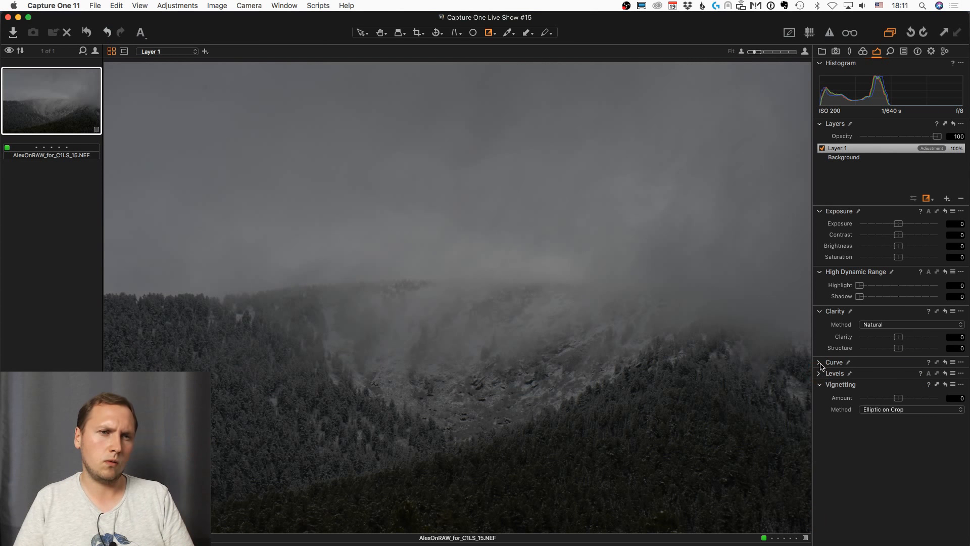
click(820, 362)
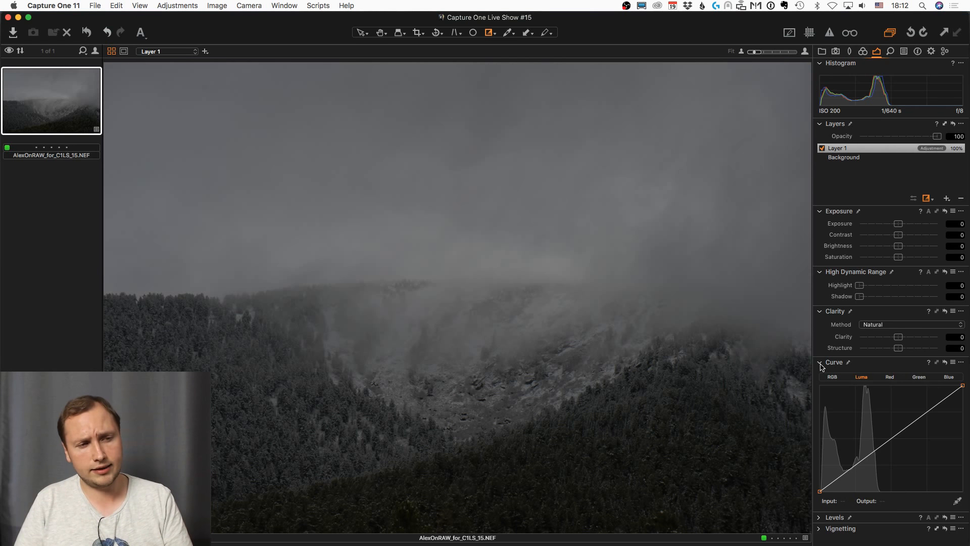
drag(961, 386, 882, 384)
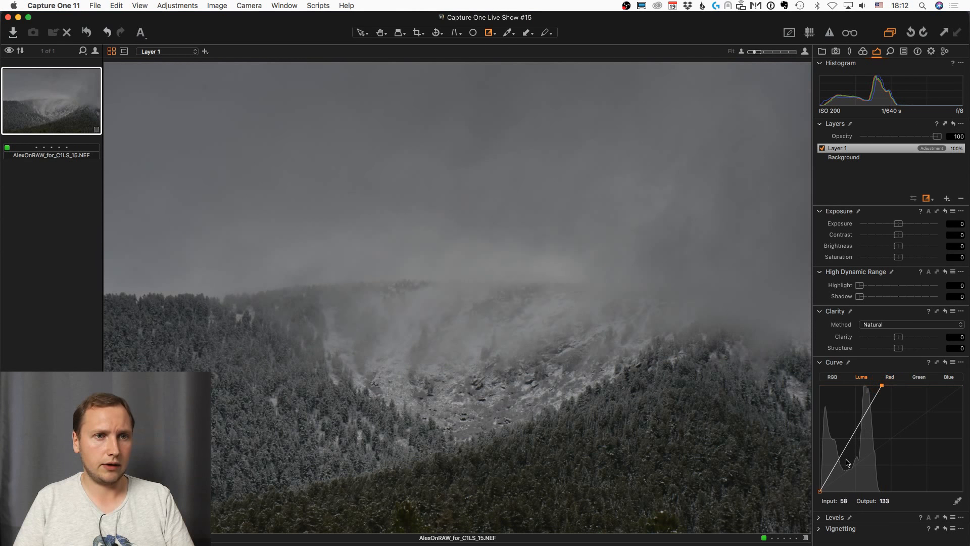
Shape the Luma curve for more contrast with a lowered shadow point and a raised point at input 65, output 156.
drag(837, 467, 835, 469)
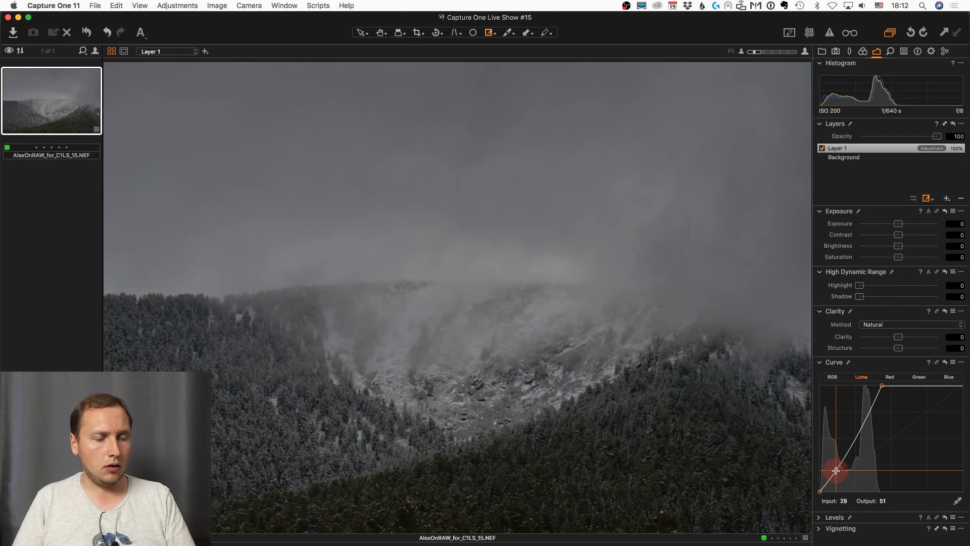
drag(854, 435, 855, 427)
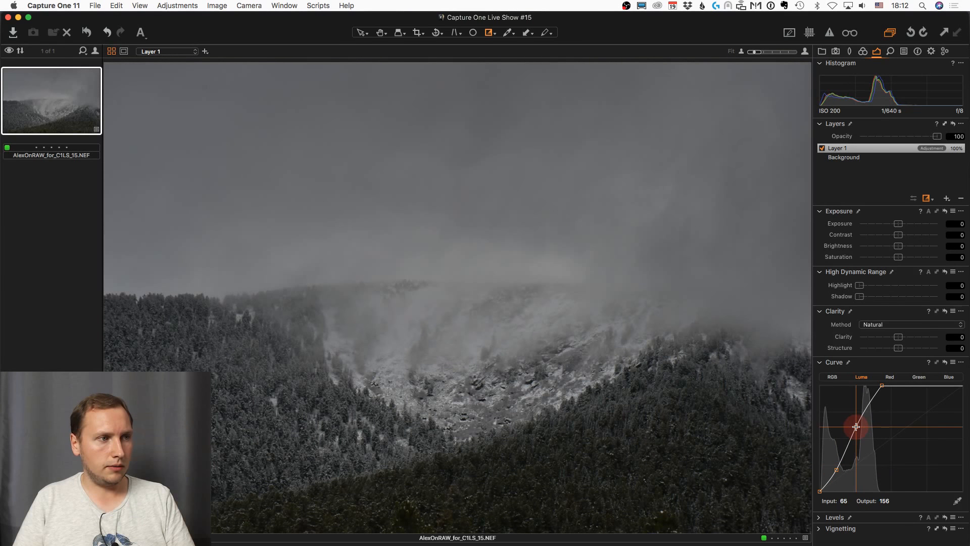
drag(836, 470, 835, 473)
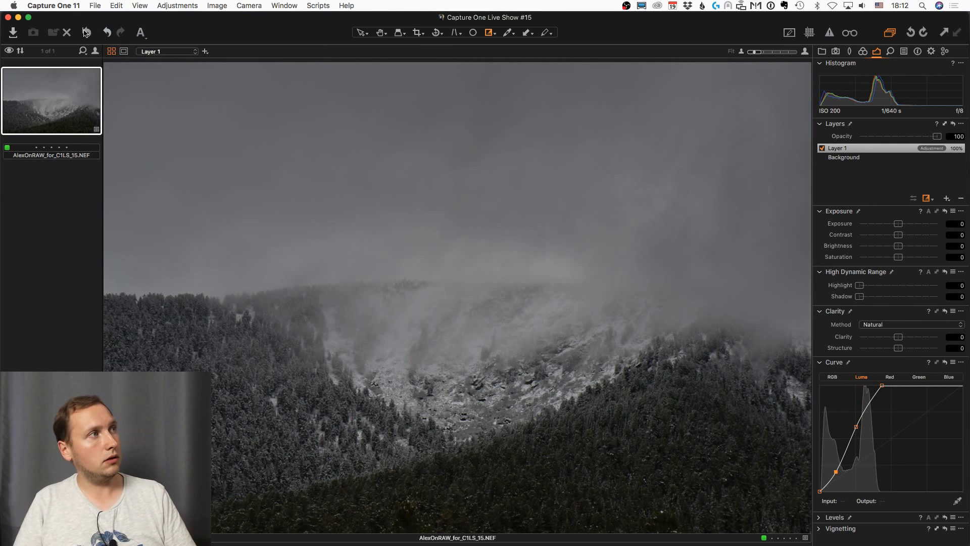
Compare the edited photo with its unadjusted version.
drag(86, 32, 86, 32)
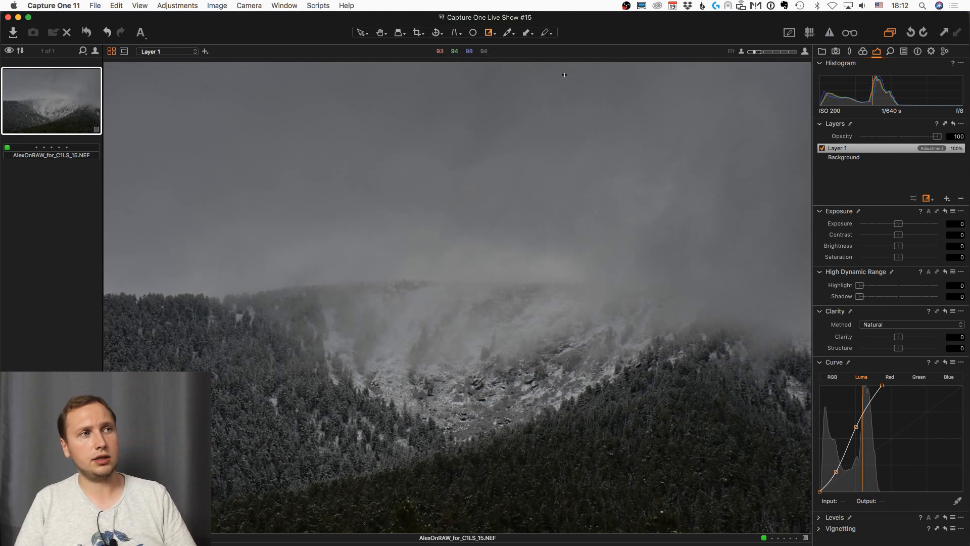
scroll(461, 194, up, 4)
scroll(462, 192, down, 4)
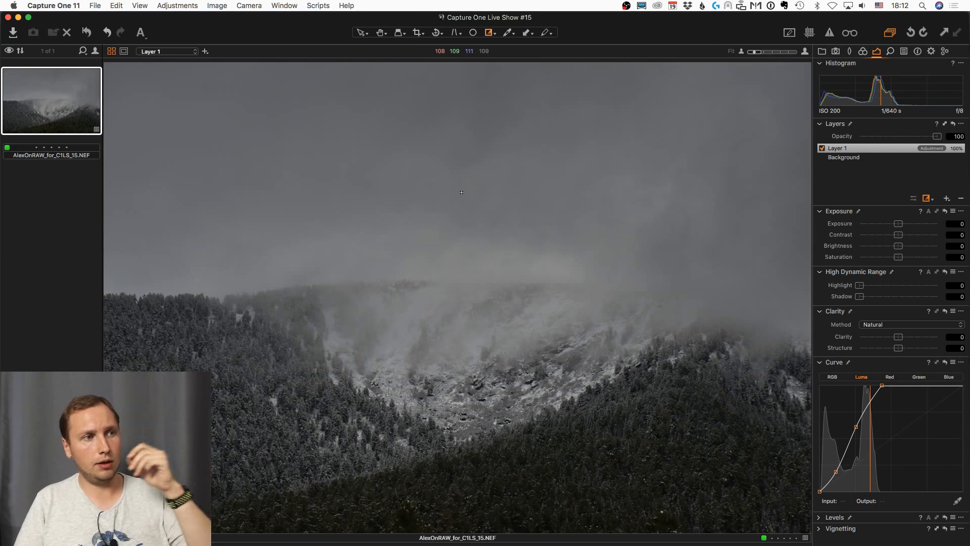
click(86, 33)
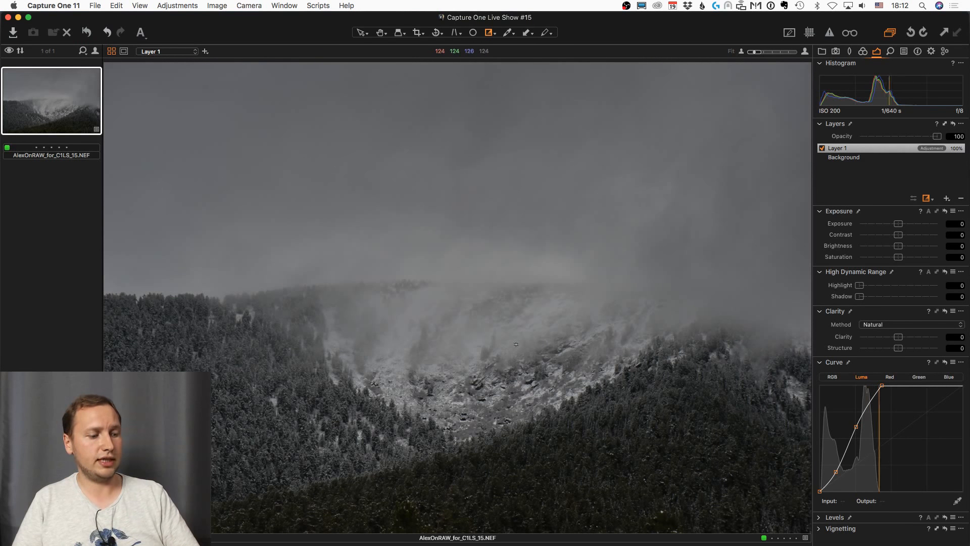
Redraw the layer's gradient mask so it fades more gradually and reaches higher into the sky.
key(g)
key(m)
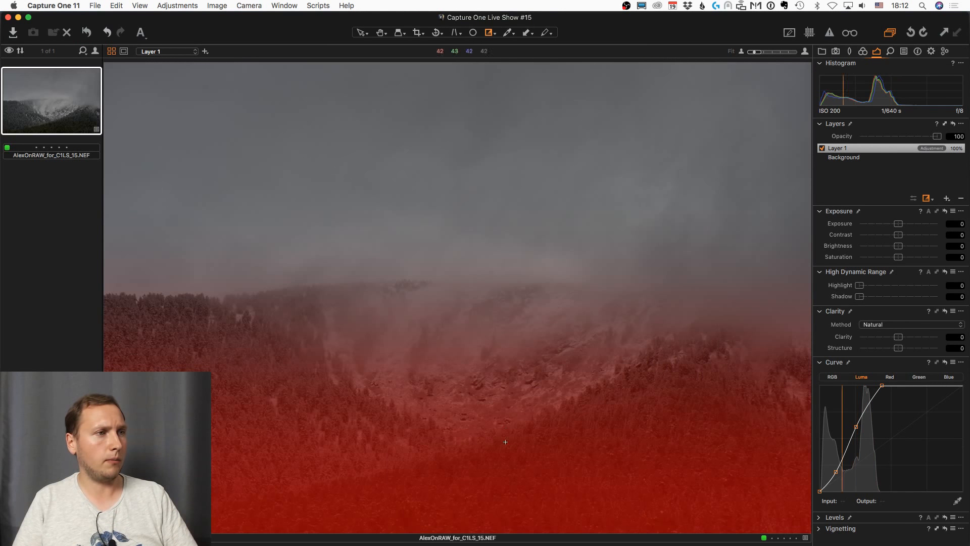
drag(502, 505, 502, 136)
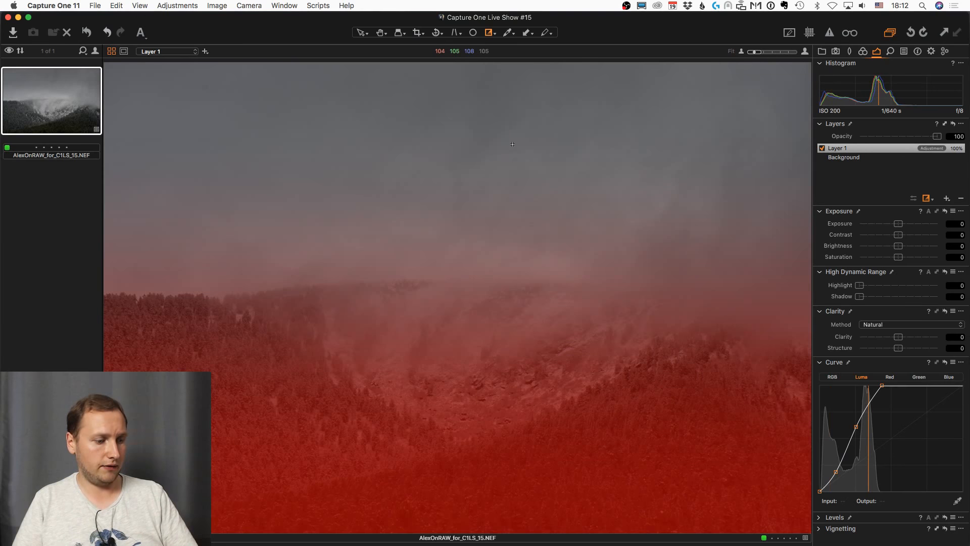
key(m)
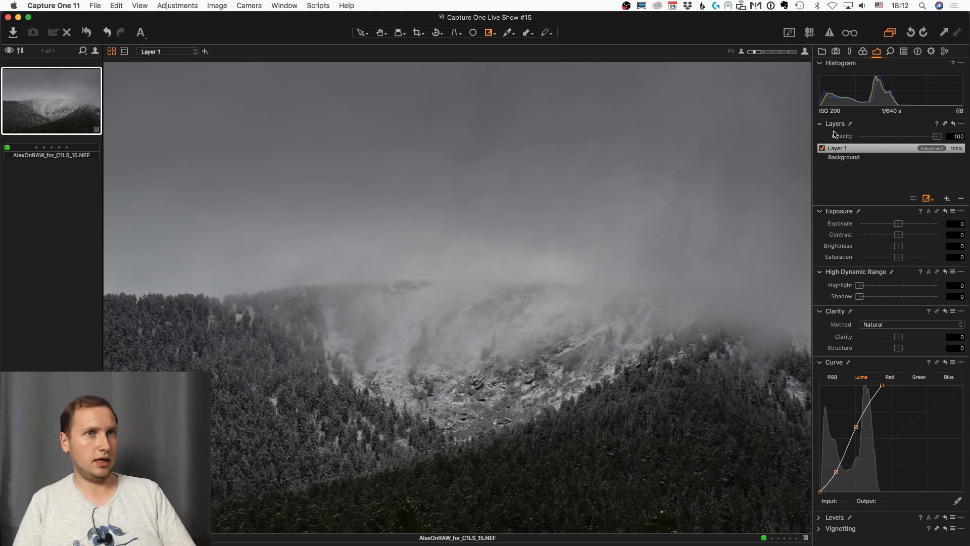
Compare the photo with Layer 1 switched off and on.
click(822, 148)
click(822, 148)
click(822, 148)
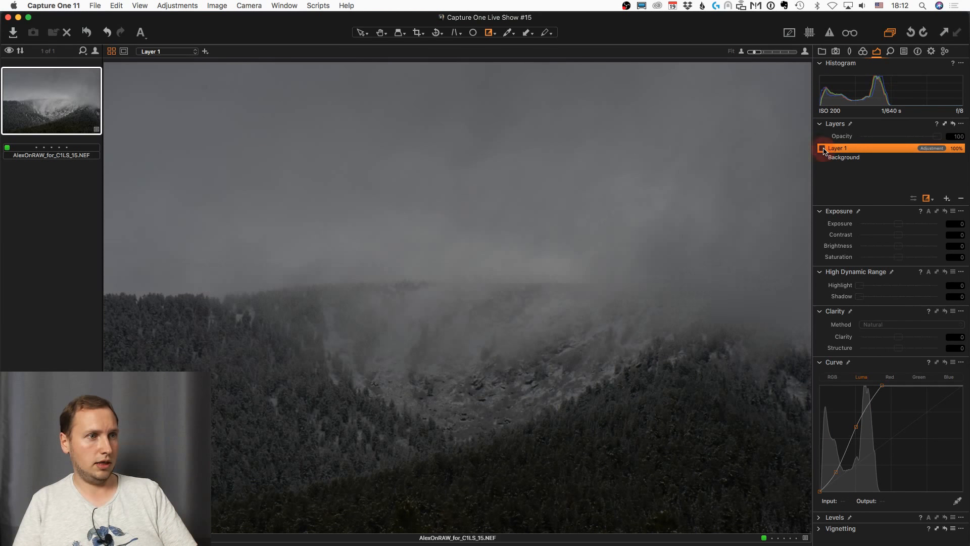
click(822, 149)
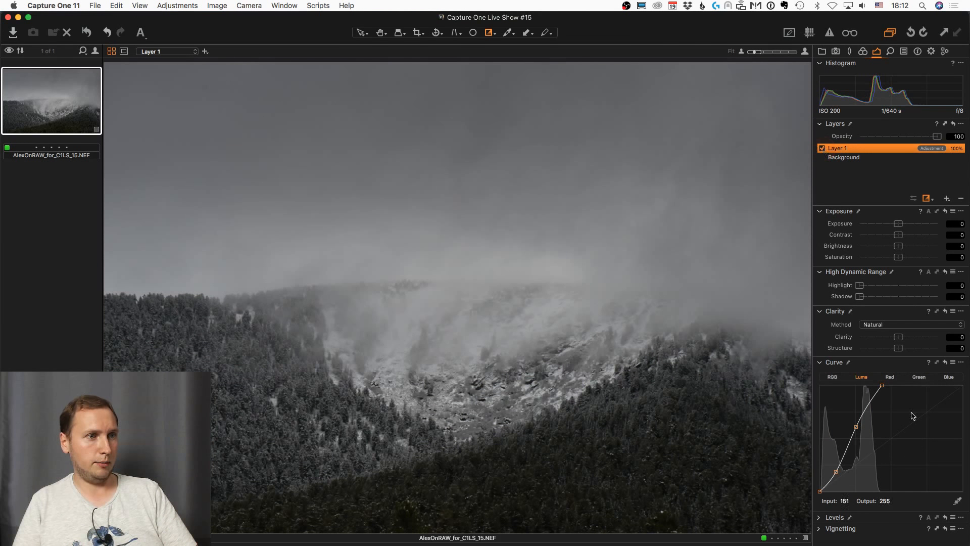
Add a second adjustment layer and enlarge the mask brush.
click(948, 199)
key(b)
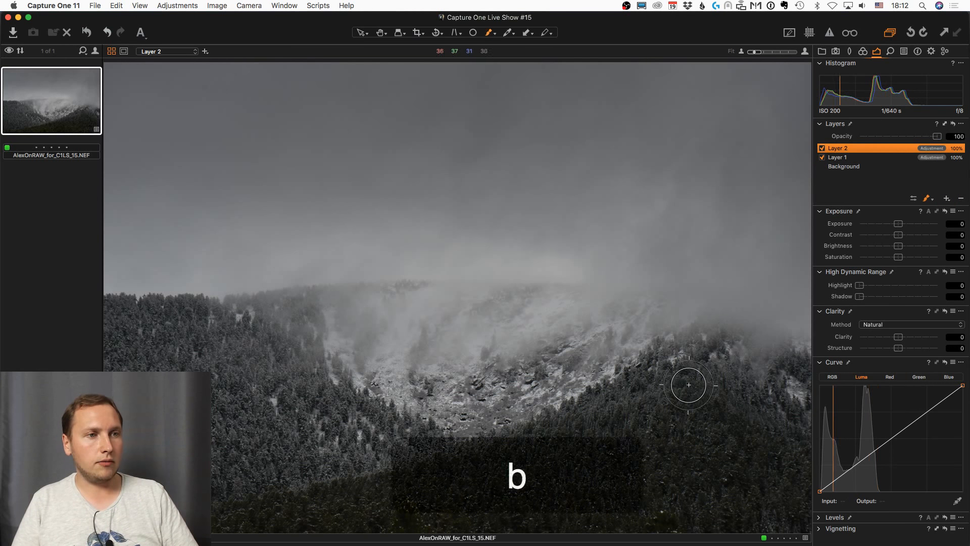
key(bracketright)
key(bracketright)
key(bracketright)
key(bracketright)
key(bracketright)
key(bracketright)
key(bracketright)
key(bracketright)
key(bracketright)
key(bracketright)
key(bracketright)
key(bracketright)
key(bracketright)
key(bracketright)
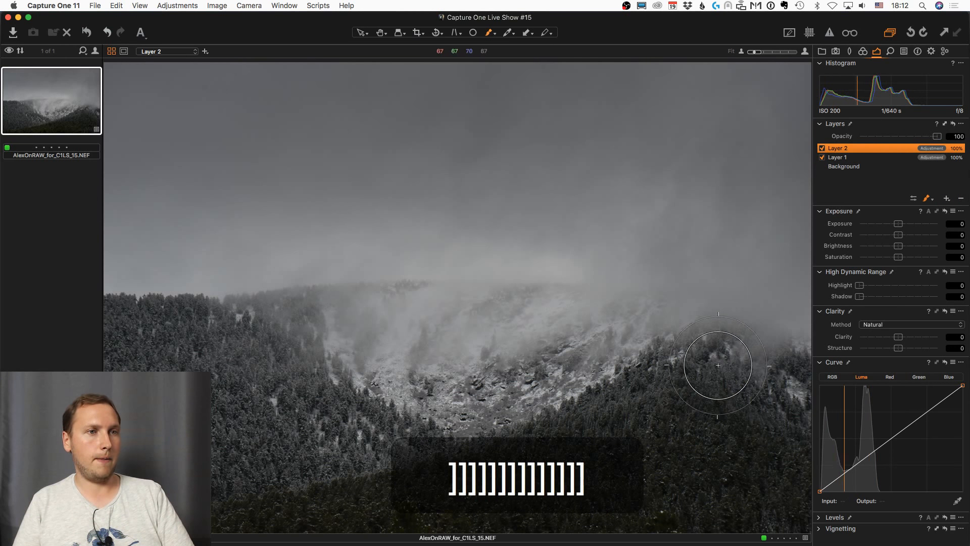
Try a brush stroke along the forested slope on the right of the photo, check its mask and undo it.
mouse_move(725, 368)
mouse_down()
mouse_move(655, 407)
mouse_move(601, 425)
mouse_move(681, 382)
mouse_move(505, 465)
mouse_up()
key(m)
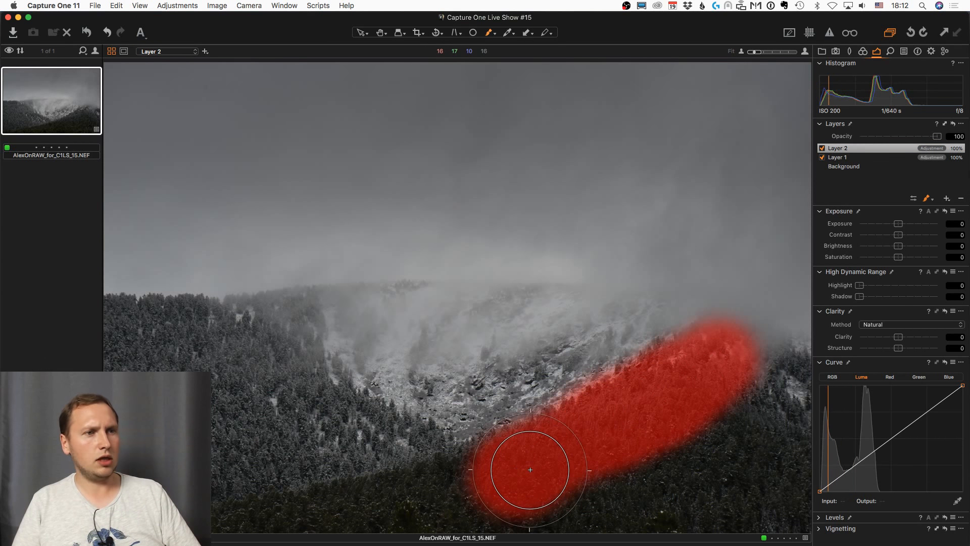
key(super+z)
key(super+z)
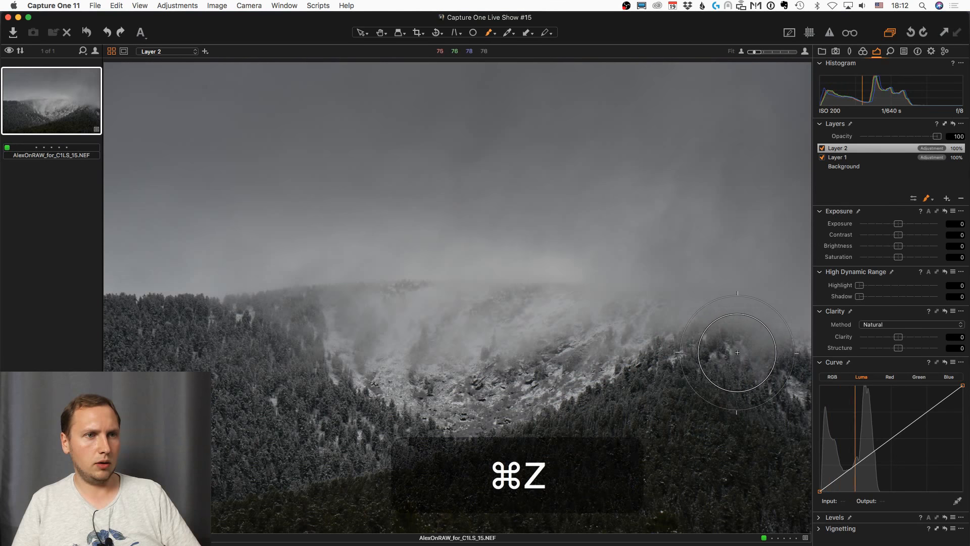
key(m)
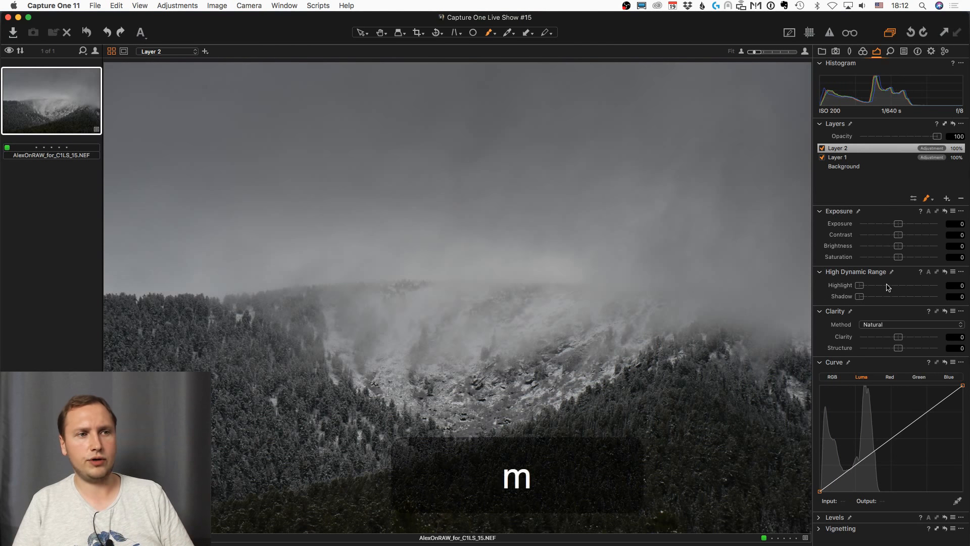
Set Clarity to 57 on Layer 2, brush its mask over the forested slopes on both sides, and check the mask.
click(915, 337)
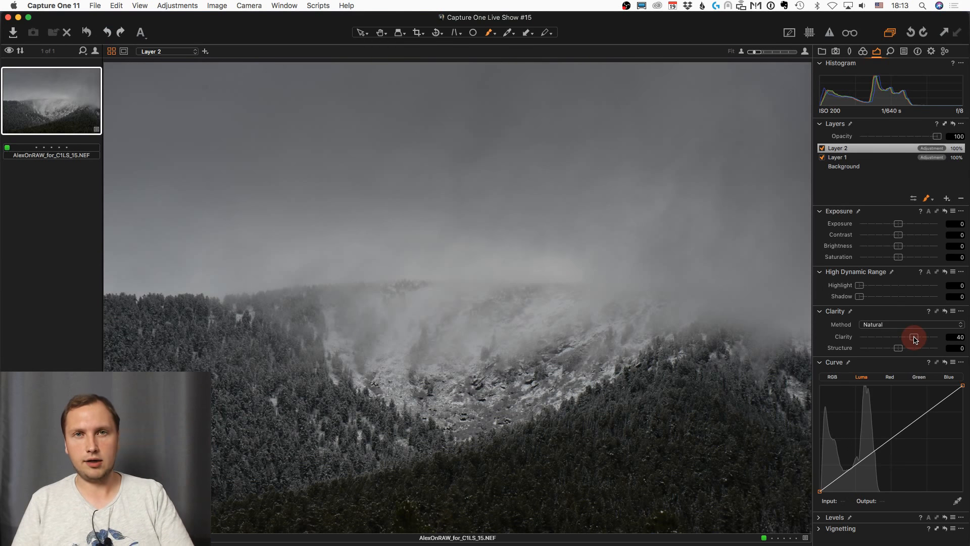
drag(916, 339, 920, 338)
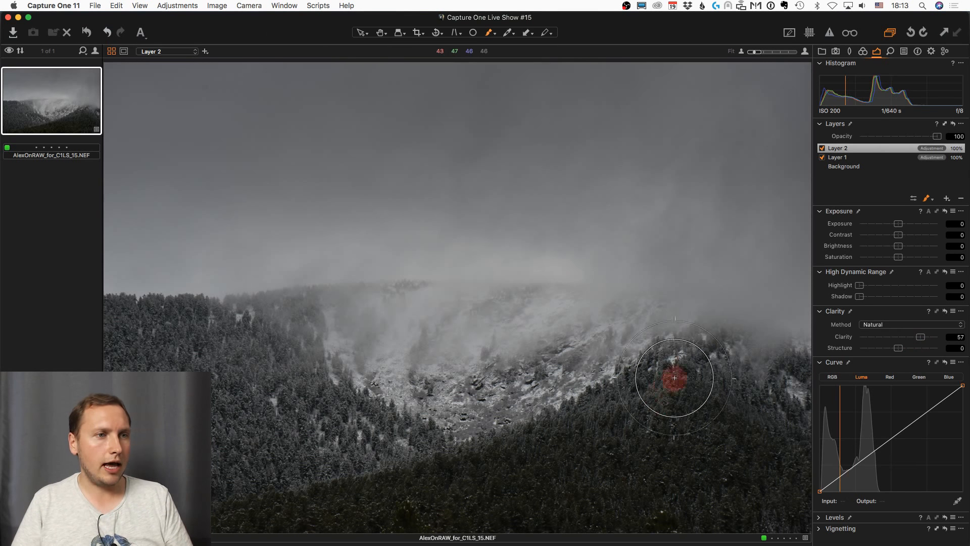
mouse_move(674, 378)
mouse_down()
mouse_move(580, 433)
mouse_move(559, 475)
mouse_move(573, 489)
mouse_move(372, 498)
mouse_move(306, 528)
mouse_move(640, 440)
mouse_move(752, 361)
mouse_up()
mouse_move(358, 440)
mouse_down()
mouse_move(392, 435)
mouse_move(359, 442)
mouse_move(282, 399)
mouse_move(255, 400)
mouse_move(288, 423)
mouse_move(278, 445)
mouse_move(240, 468)
mouse_move(136, 353)
mouse_move(149, 340)
mouse_move(82, 337)
mouse_move(238, 352)
mouse_move(288, 394)
mouse_move(296, 422)
mouse_up()
key(m)
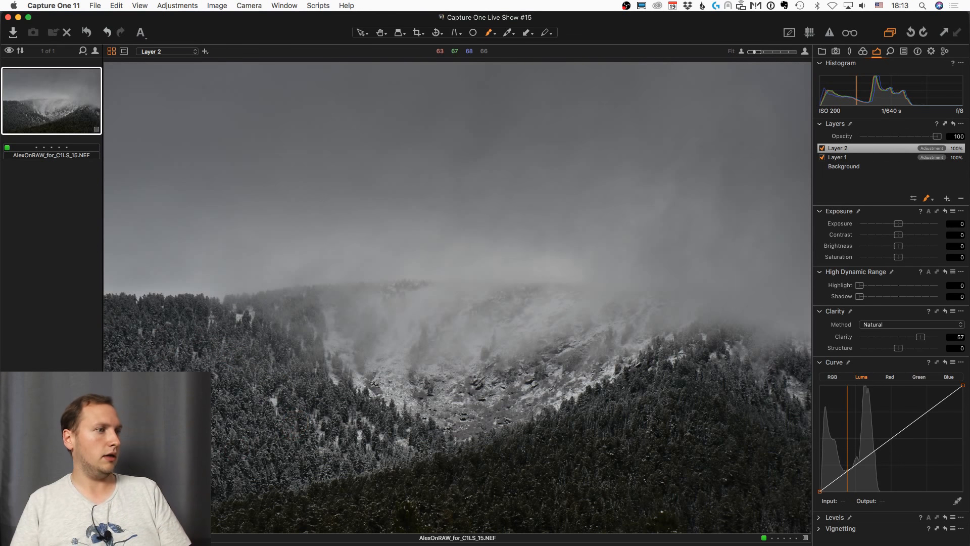
drag(172, 495, 217, 511)
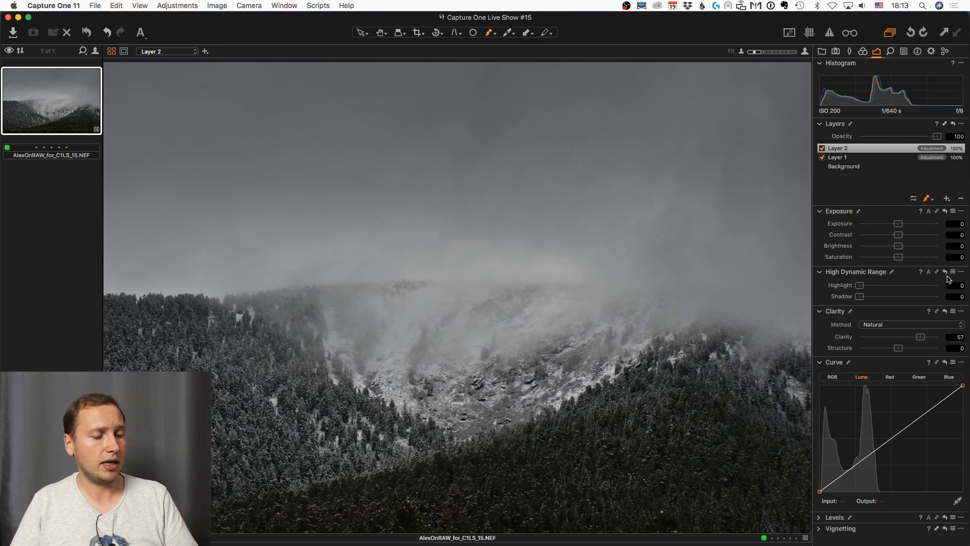
key(m)
key(m)
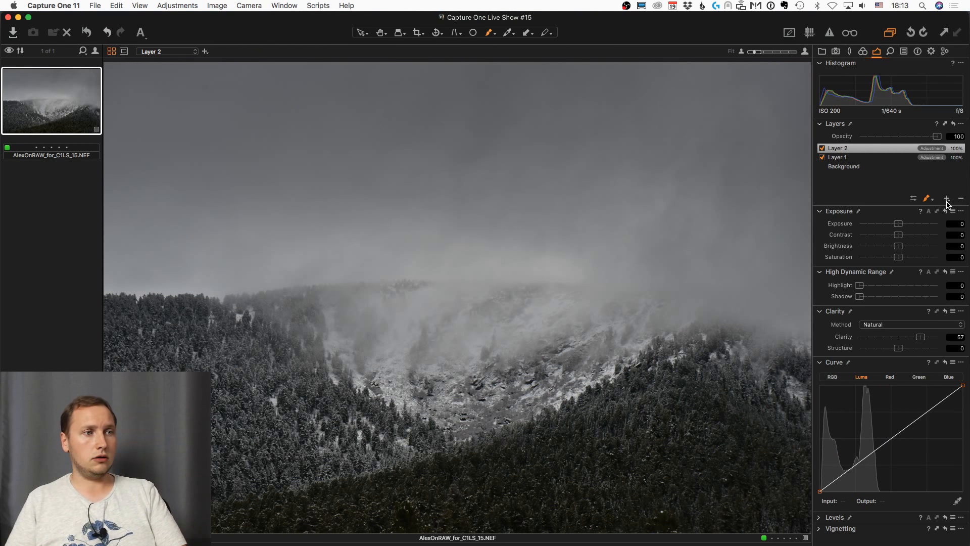
Tint the Background's shadows slightly blue with the 3-Way Color Balance and compare the result with the unedited photo.
click(884, 166)
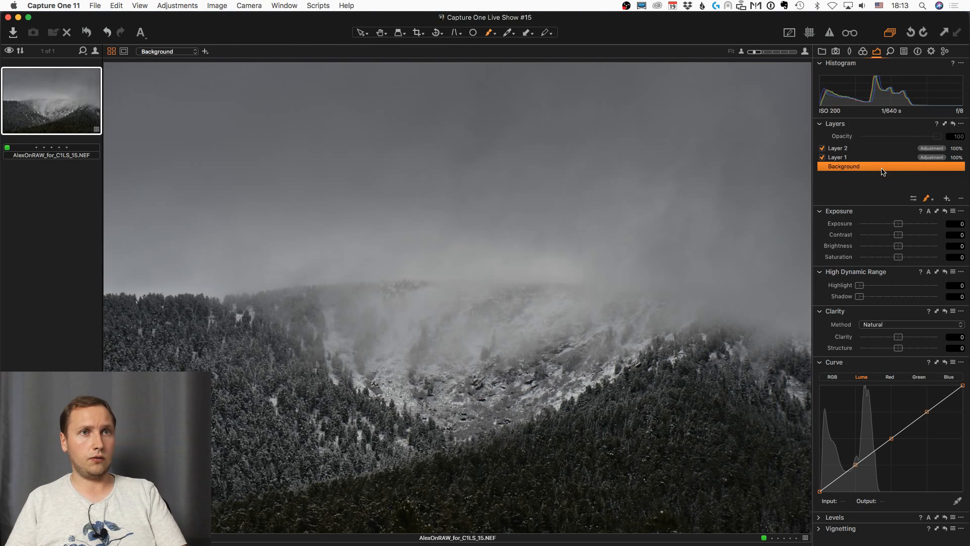
click(864, 51)
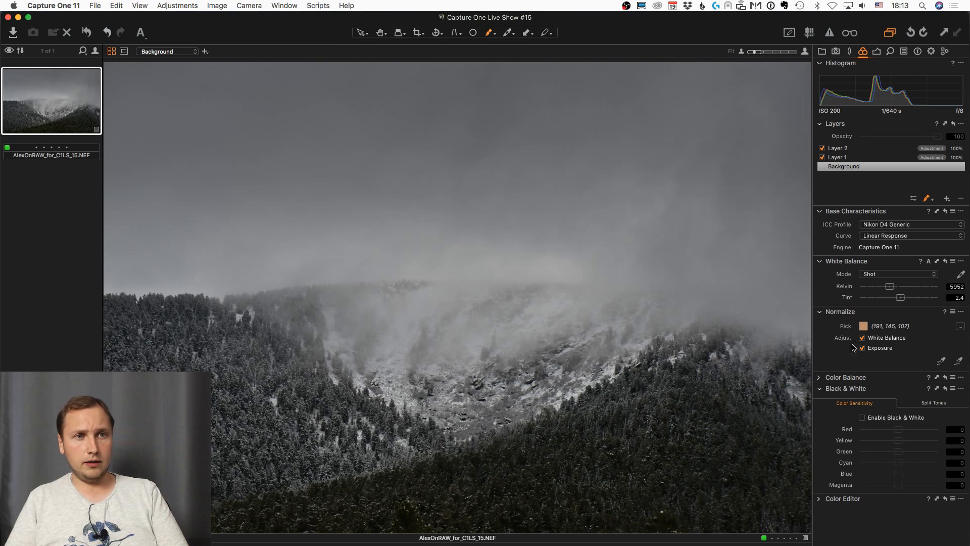
click(821, 378)
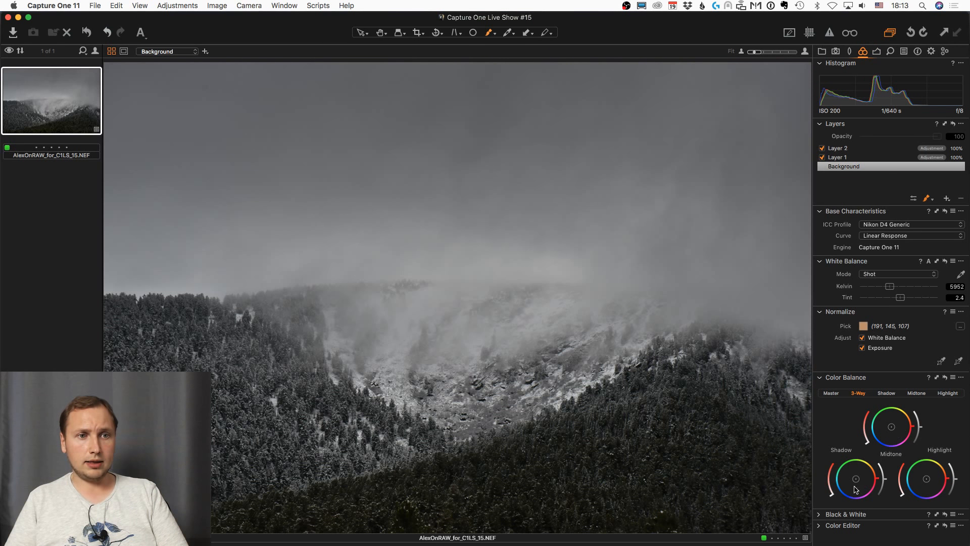
drag(857, 481, 854, 480)
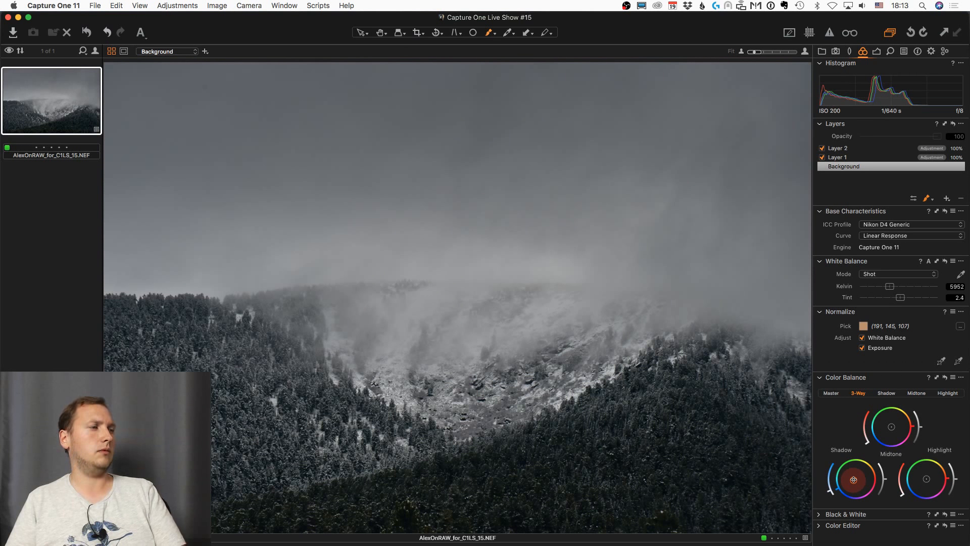
drag(854, 480, 854, 481)
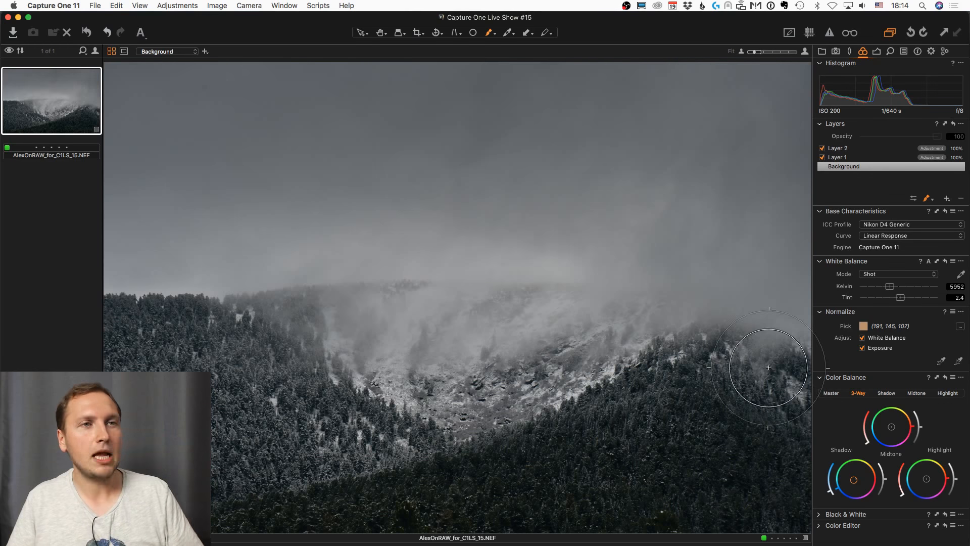
click(86, 32)
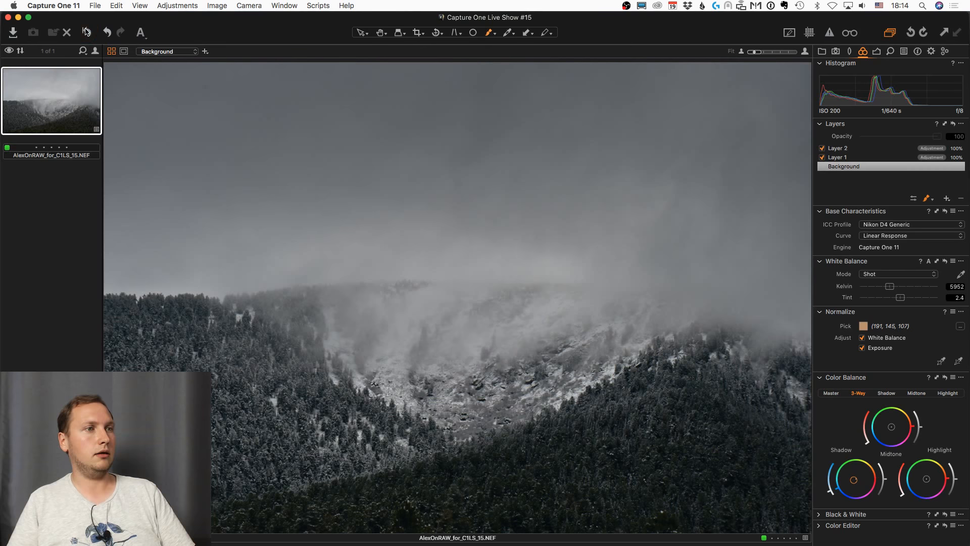
alt+click(86, 32)
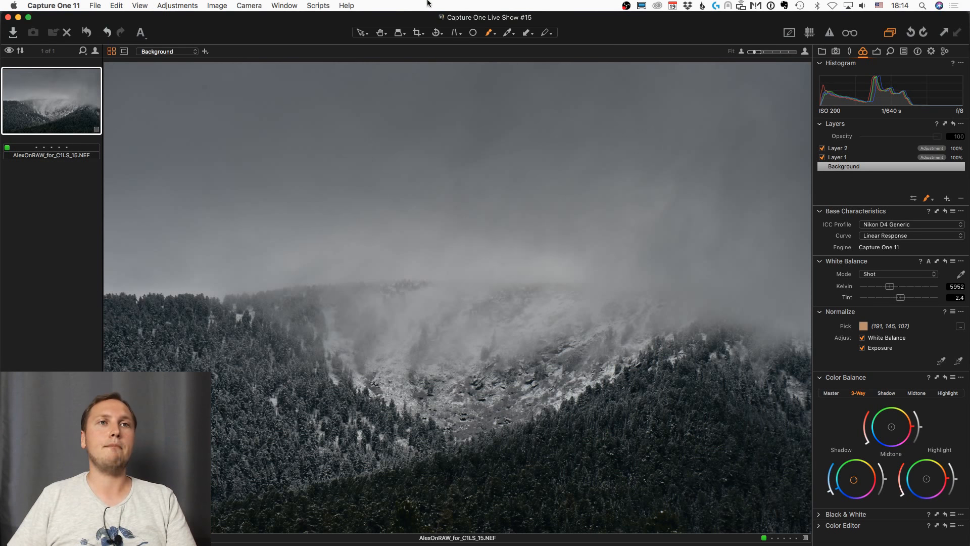
Open the July 19, 2018 at 17:45 import collection and select DSC_0073.NEF, the child with the gift box.
click(822, 51)
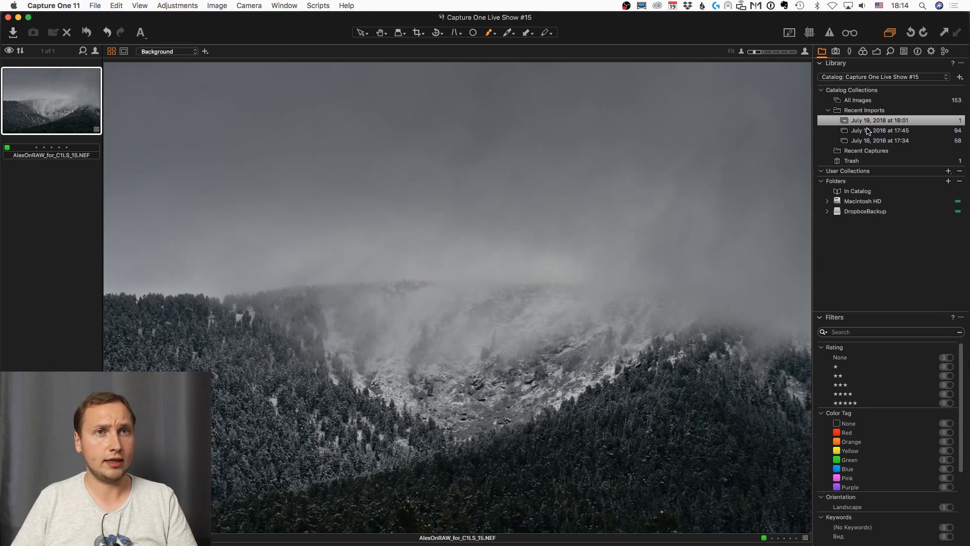
click(875, 132)
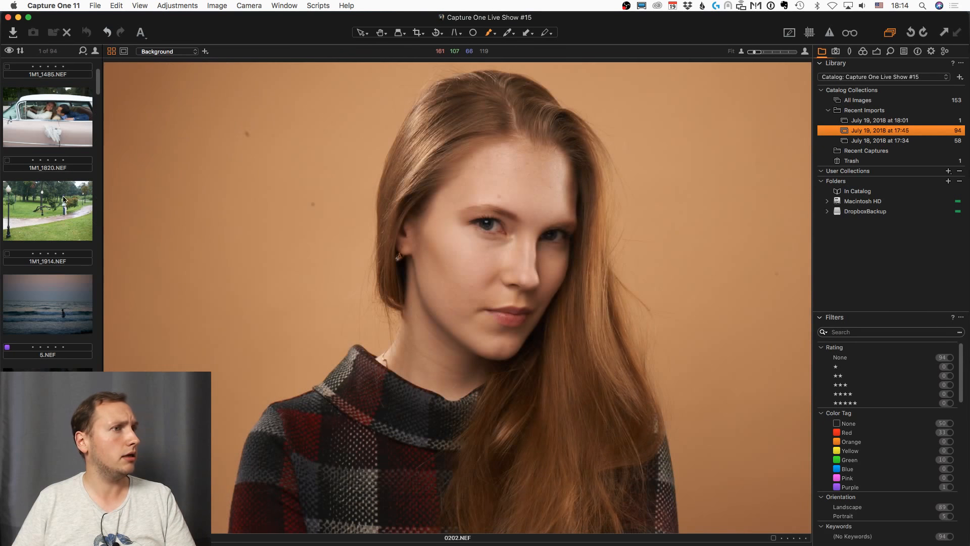
scroll(67, 218, down, 5)
scroll(67, 218, down, 3)
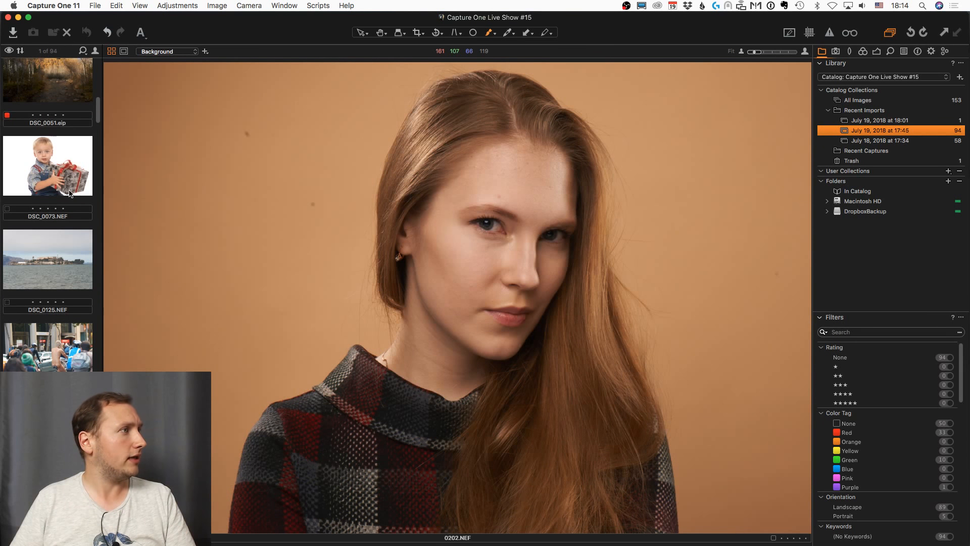
click(69, 163)
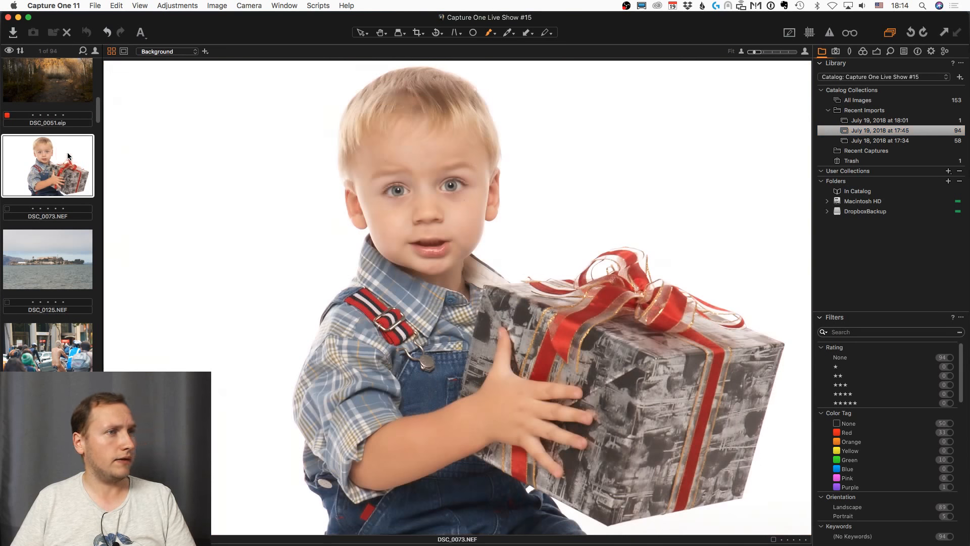
Tint the highlights of the child photo fully green with the Color Balance Highlight wheel.
click(865, 51)
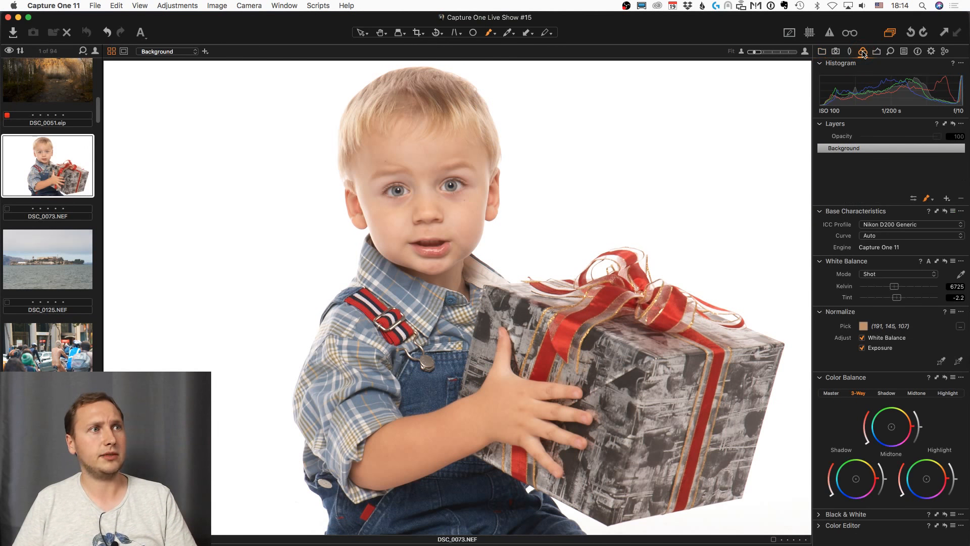
click(825, 52)
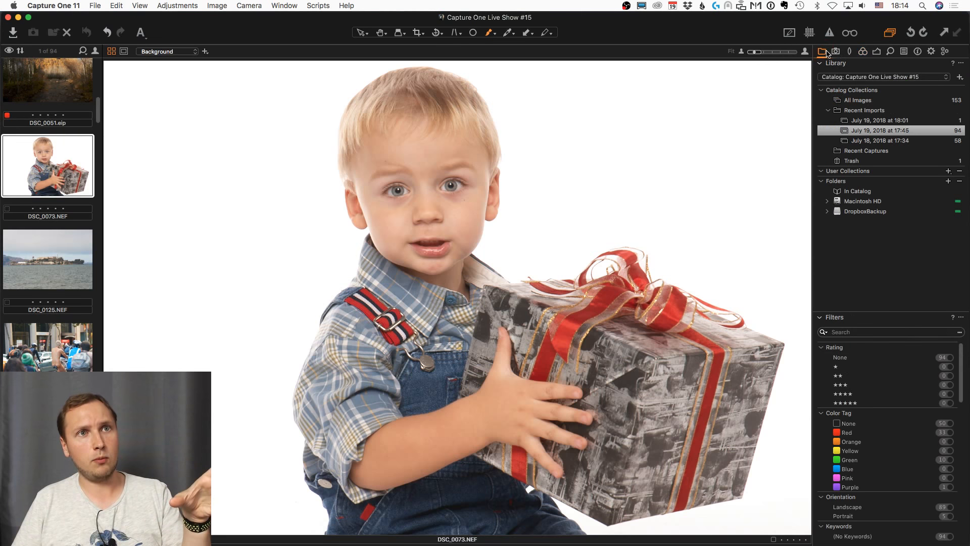
click(862, 51)
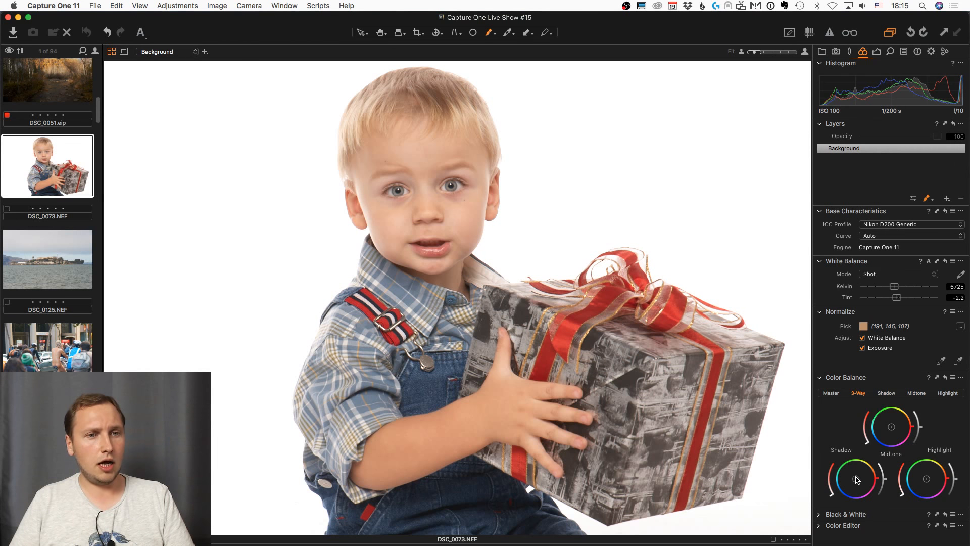
click(946, 394)
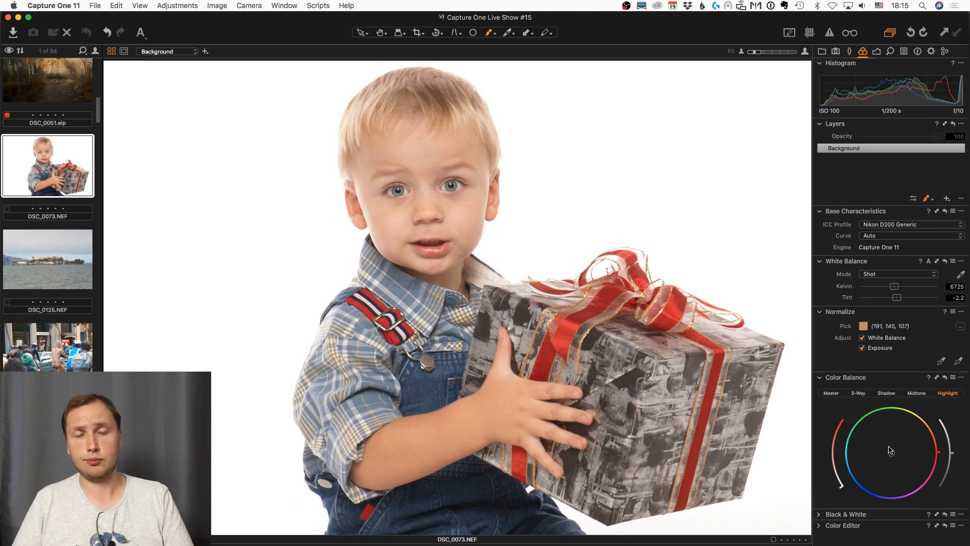
drag(891, 456, 878, 397)
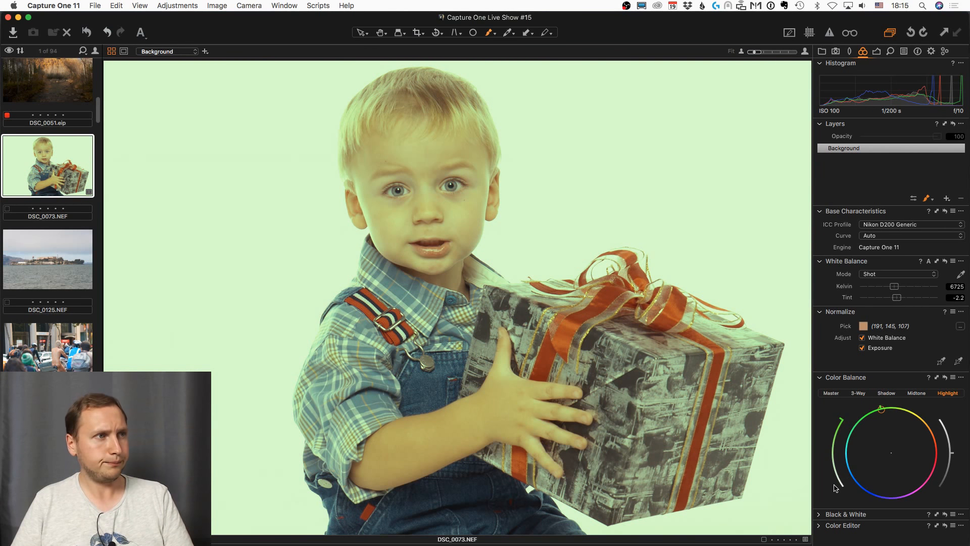
Select the green range in the basic Color Editor and create a masked layer from that selection.
alt+click(819, 526)
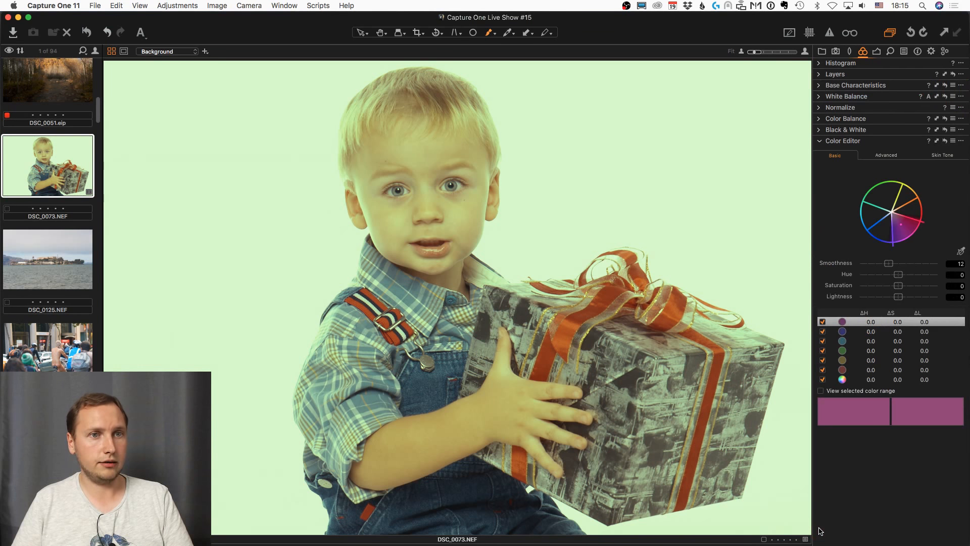
click(885, 196)
click(963, 142)
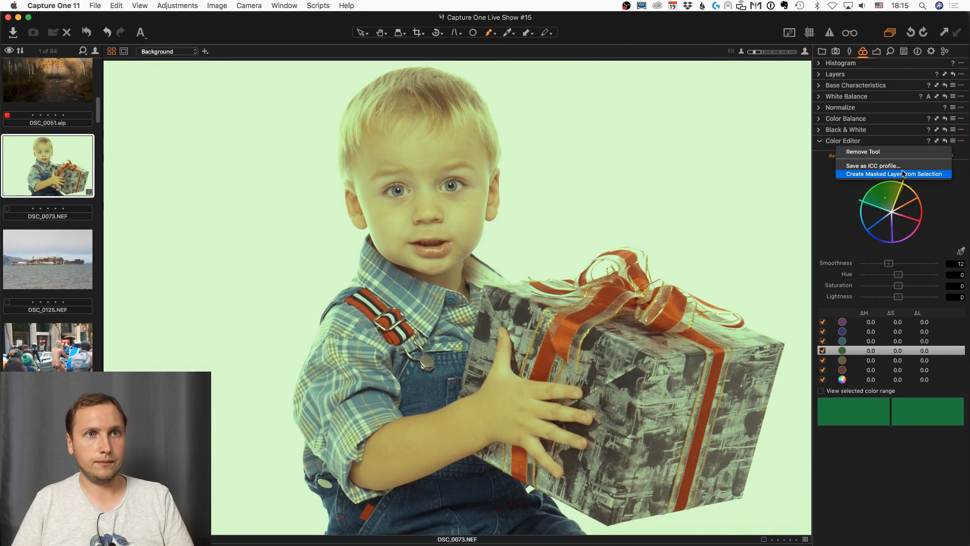
click(903, 175)
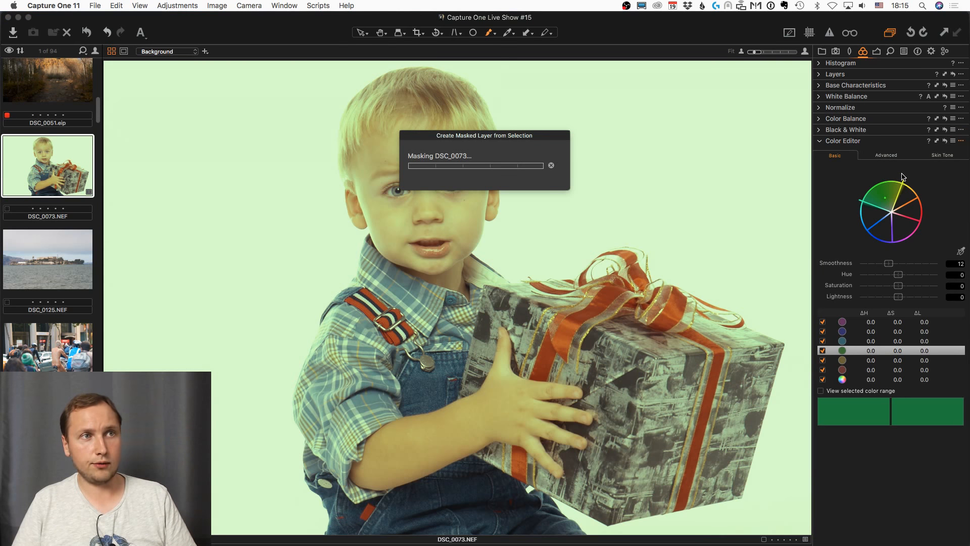
Inspect the new layer's mask by showing and hiding it repeatedly, and reset all adjustments on the photo.
key(m)
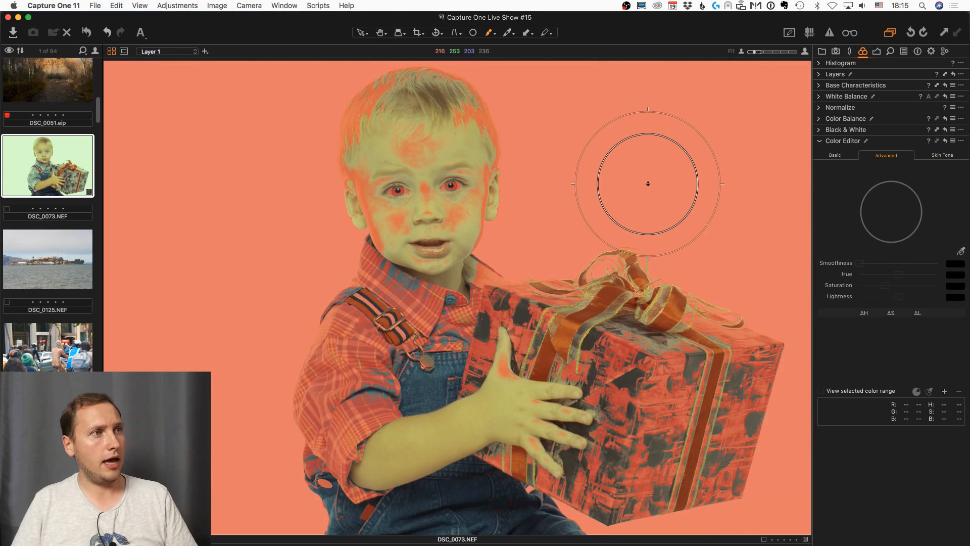
key(m)
key(m)
key(m)
key(m)
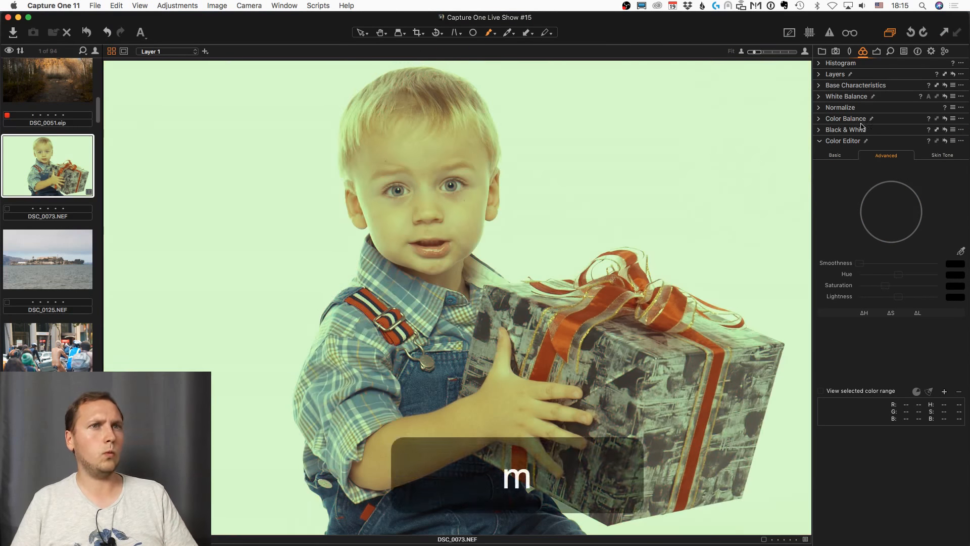
key(m)
key(m)
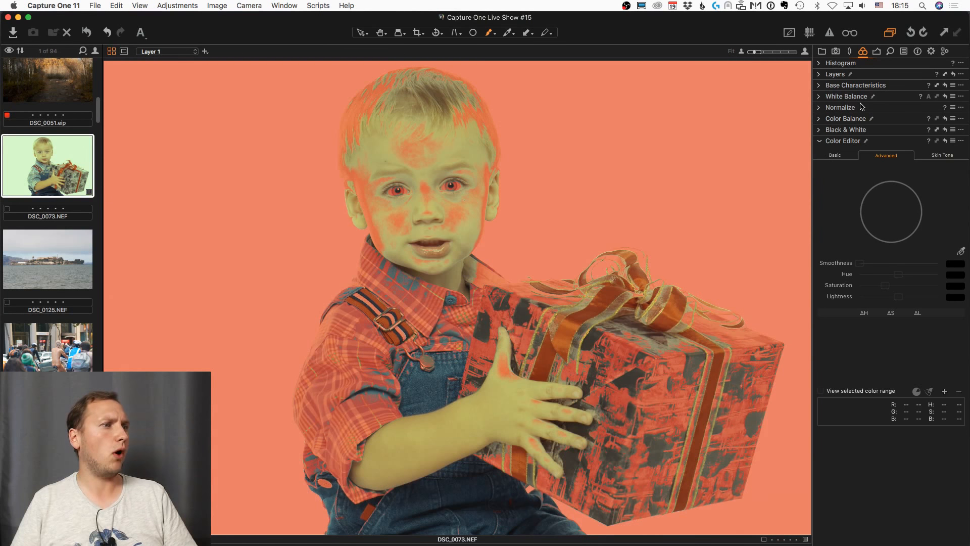
key(m)
key(m)
key(m)
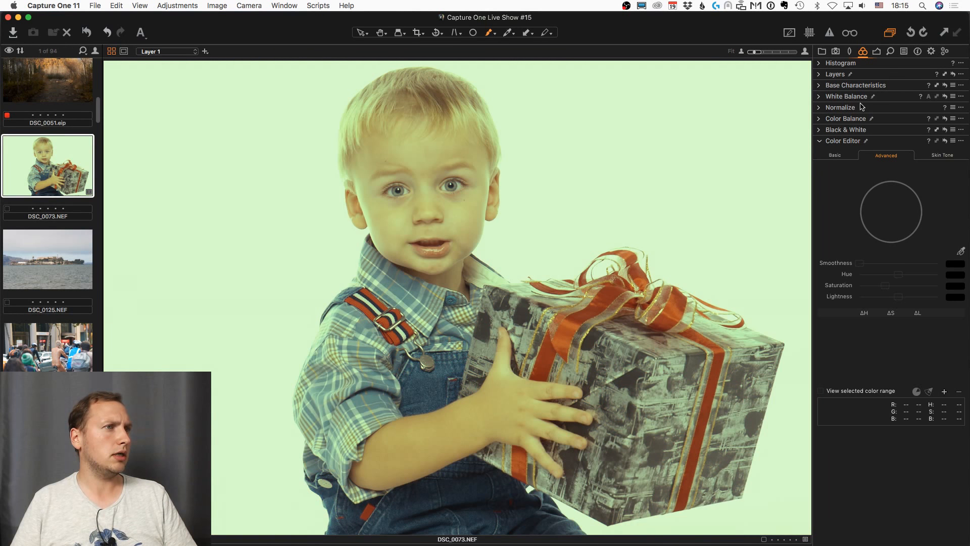
key(m)
key(super+r)
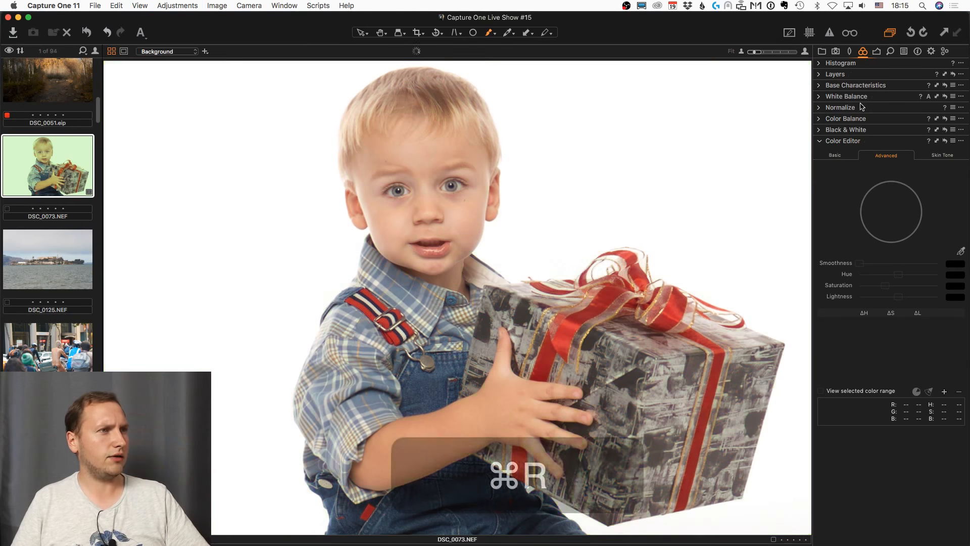
Tint the highlights fully green again and create a masked layer from the green range of the basic Color Editor.
click(851, 156)
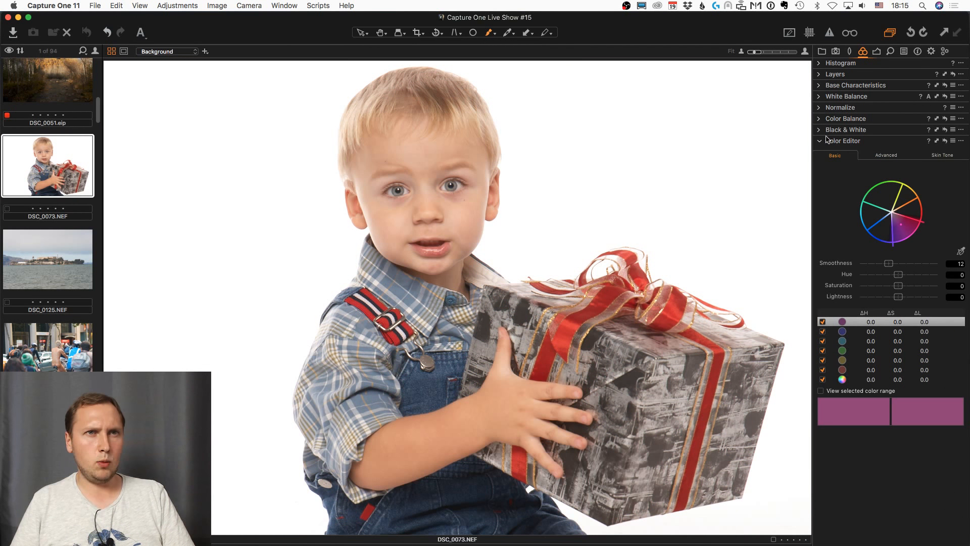
click(818, 120)
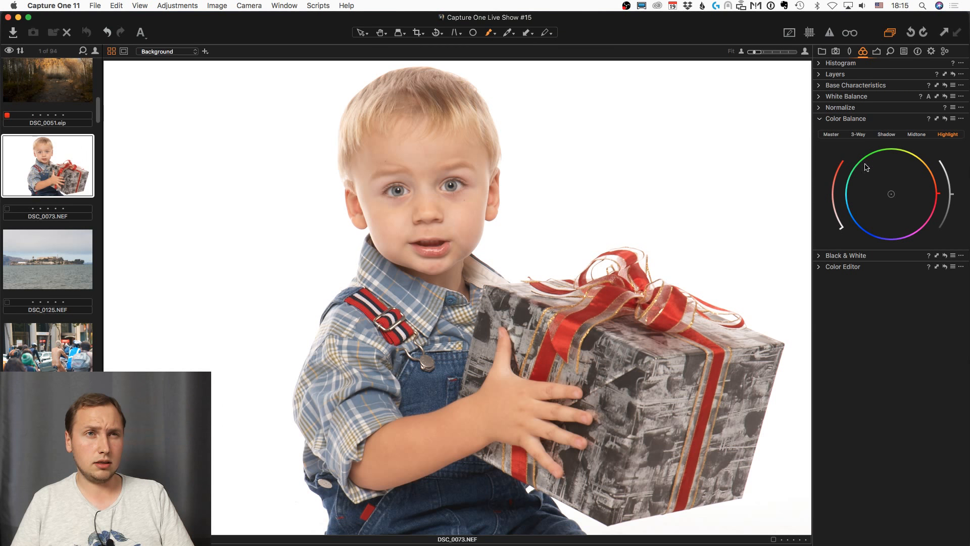
drag(892, 194, 888, 130)
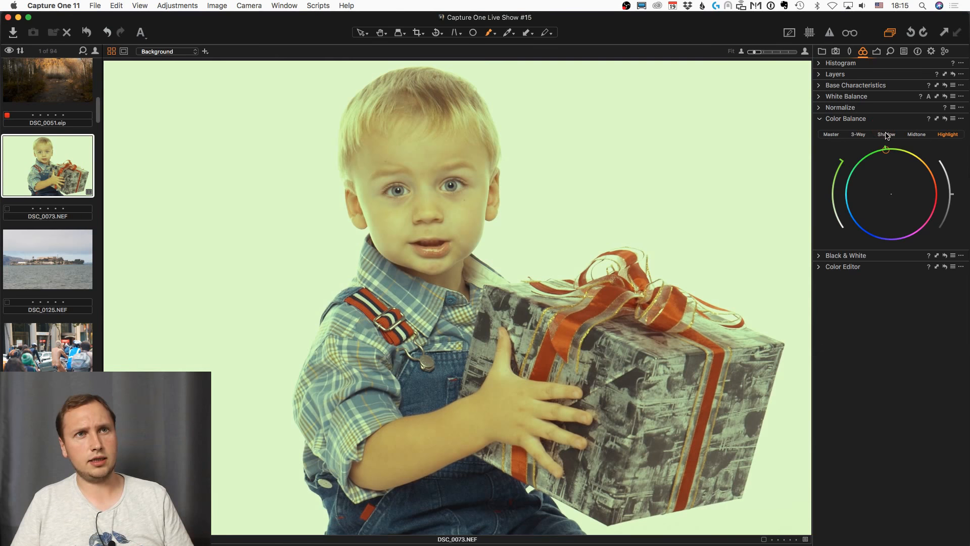
click(829, 266)
click(883, 198)
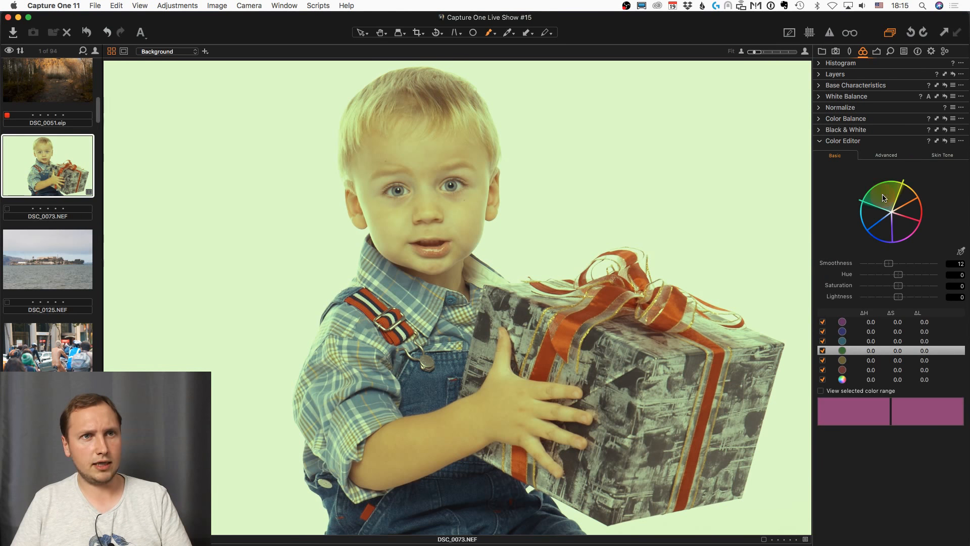
click(960, 142)
click(892, 175)
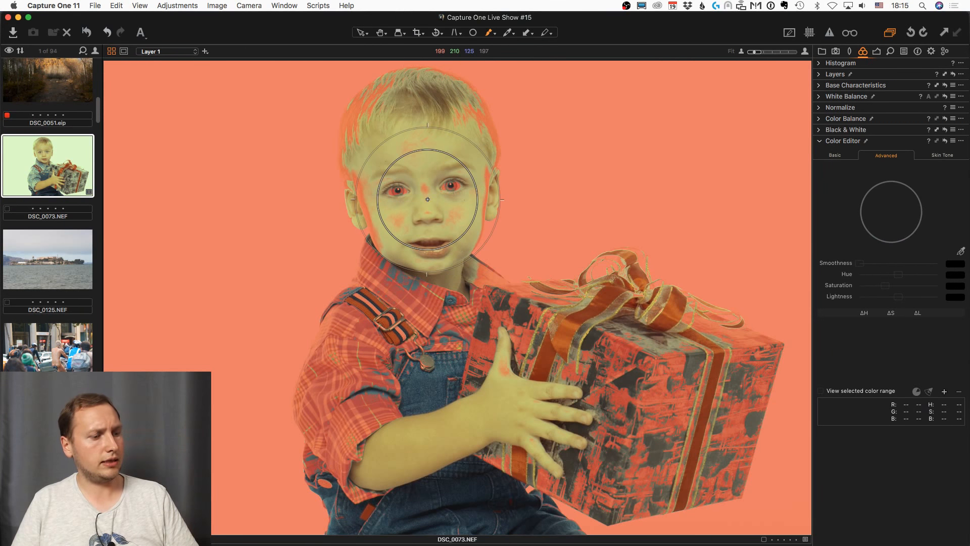
Try erasing the layer mask over the child and gift box, undo the stroke and reset all adjustments.
key(e)
mouse_move(430, 186)
mouse_down()
mouse_move(411, 194)
mouse_move(406, 143)
mouse_move(423, 133)
mouse_move(435, 142)
mouse_move(429, 130)
mouse_move(421, 355)
mouse_move(381, 368)
mouse_move(370, 419)
mouse_move(359, 419)
mouse_move(389, 484)
mouse_move(517, 406)
mouse_move(546, 366)
mouse_move(585, 369)
mouse_move(559, 449)
mouse_move(572, 464)
mouse_move(637, 459)
mouse_move(695, 405)
mouse_move(702, 365)
mouse_move(580, 342)
mouse_move(714, 405)
mouse_move(699, 454)
mouse_move(592, 458)
mouse_up()
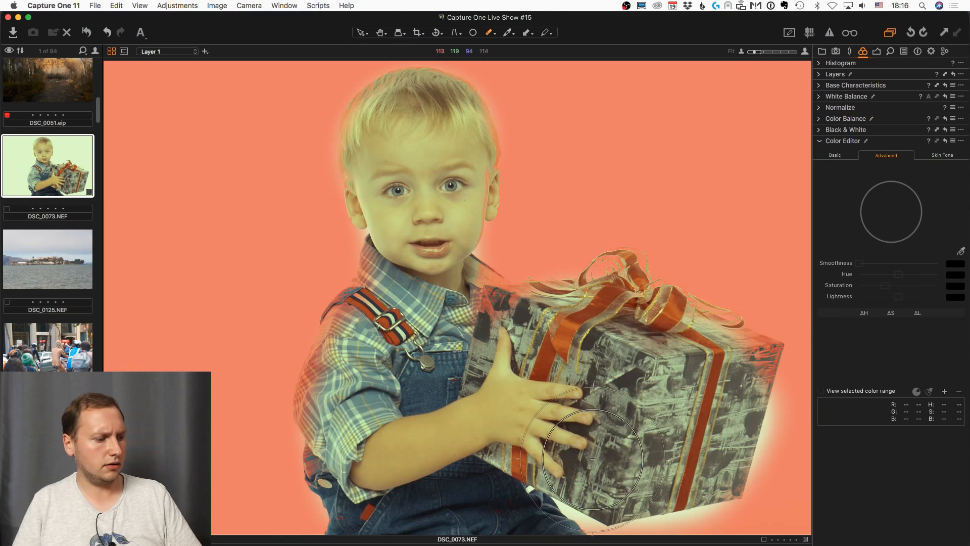
key(super+z)
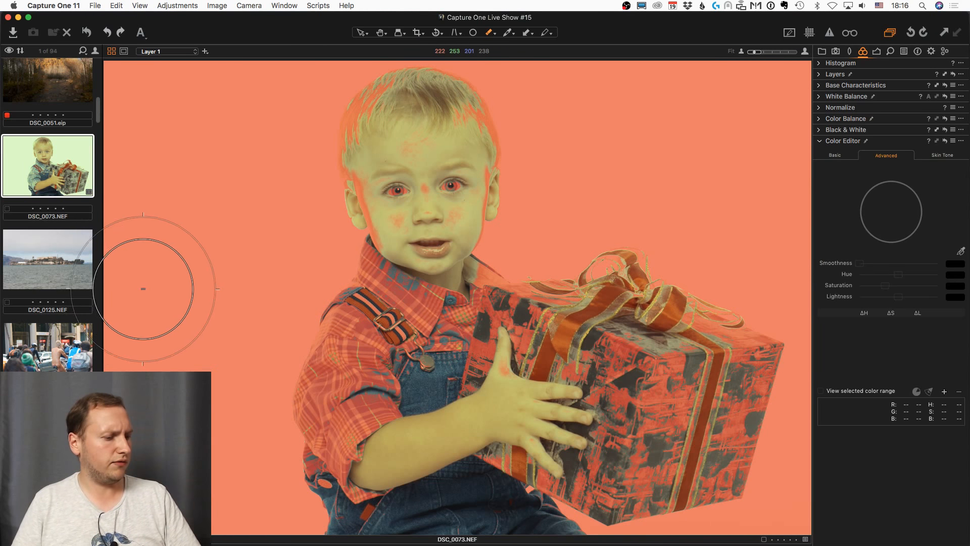
key(super+r)
Browse the photo thumbnails and open the bridge photo DSC_0361.NEF.
scroll(46, 289, down, 10)
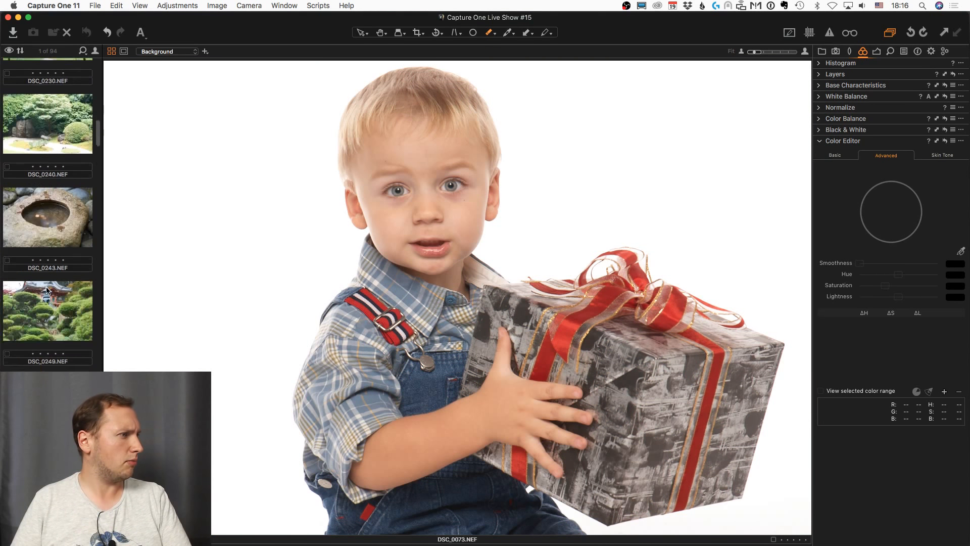
scroll(46, 290, down, 15)
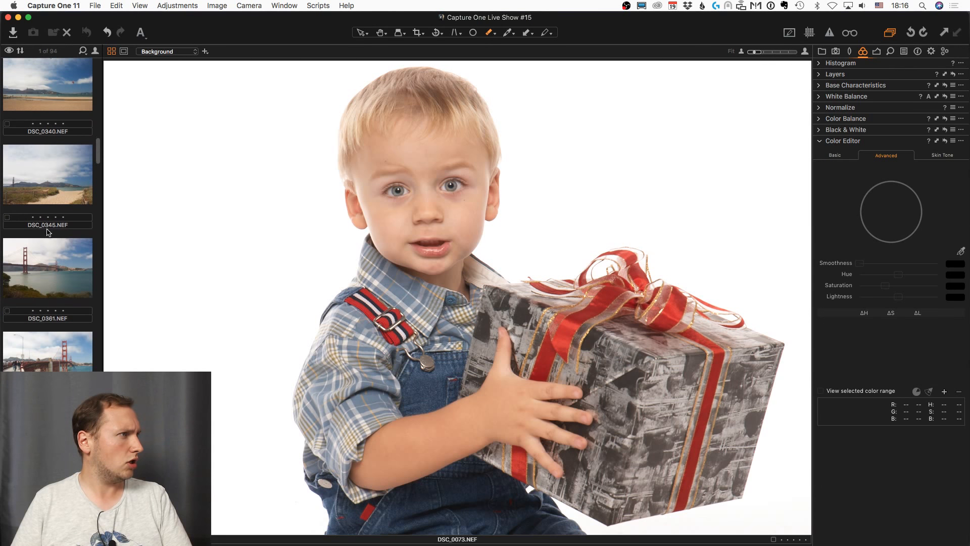
click(53, 266)
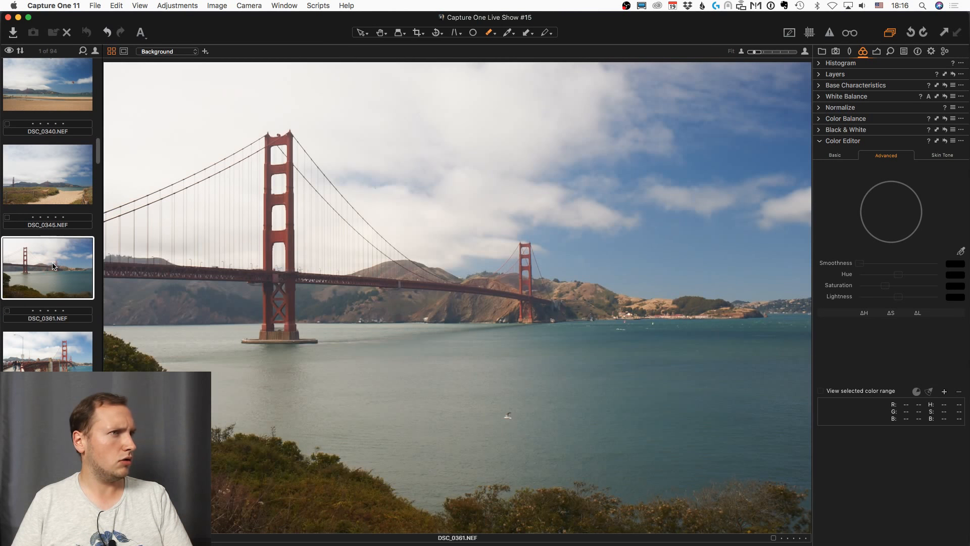
scroll(53, 266, down, 4)
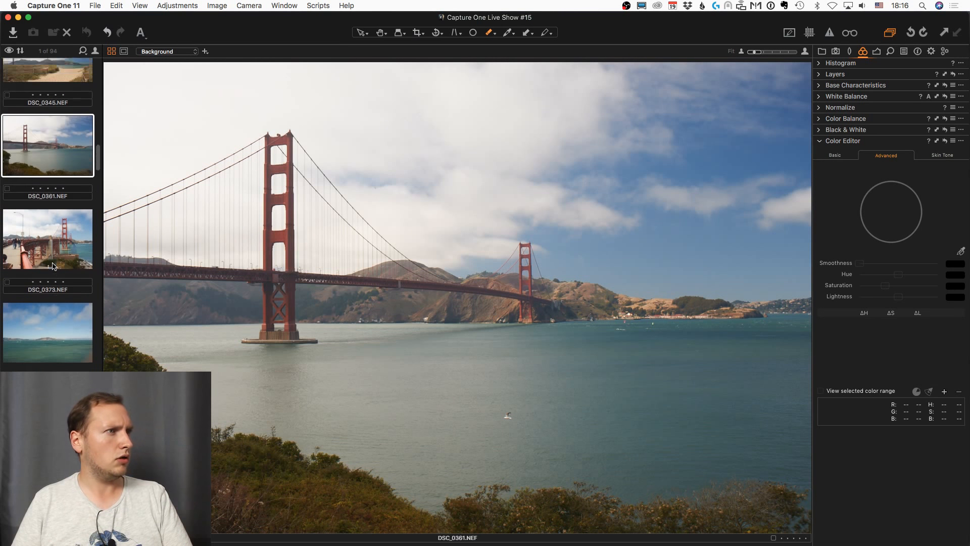
scroll(53, 267, up, 2)
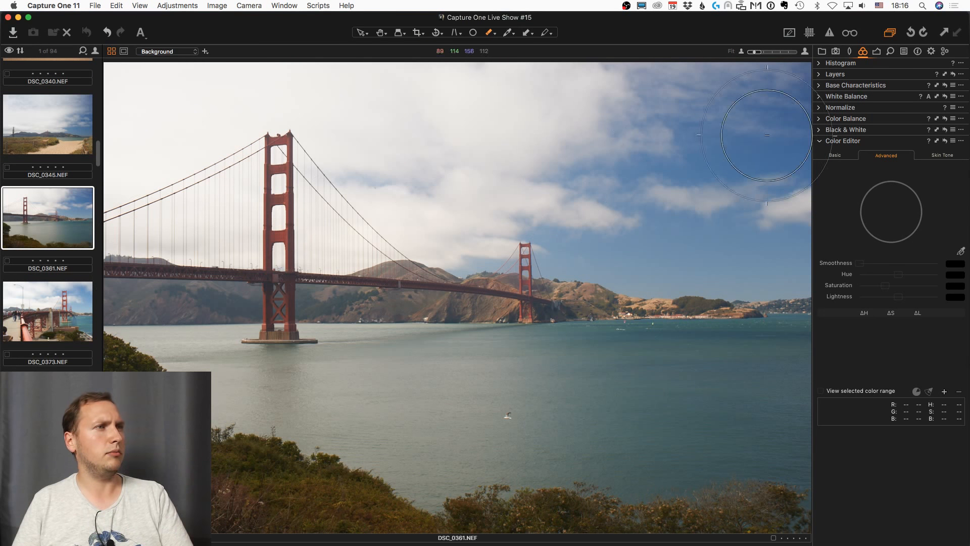
scroll(59, 338, down, 10)
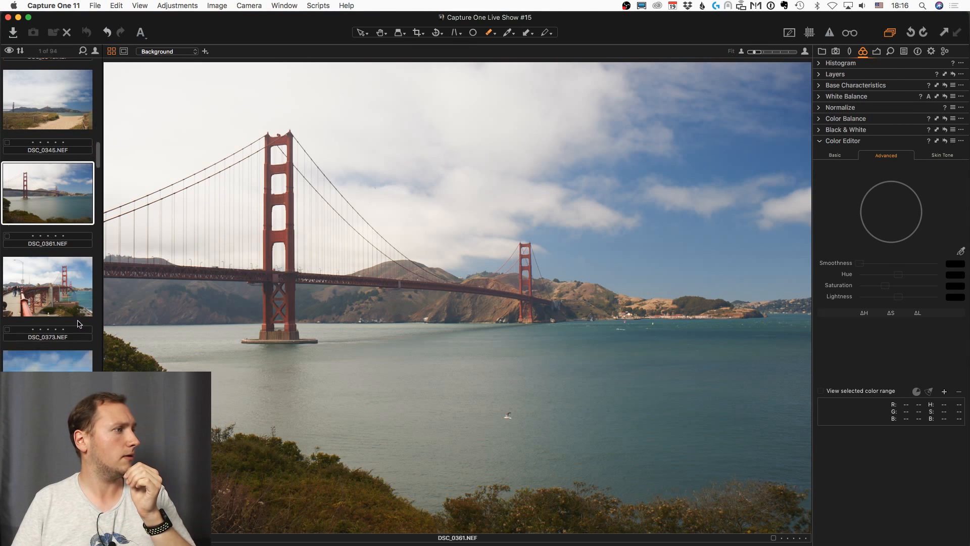
scroll(59, 338, up, 10)
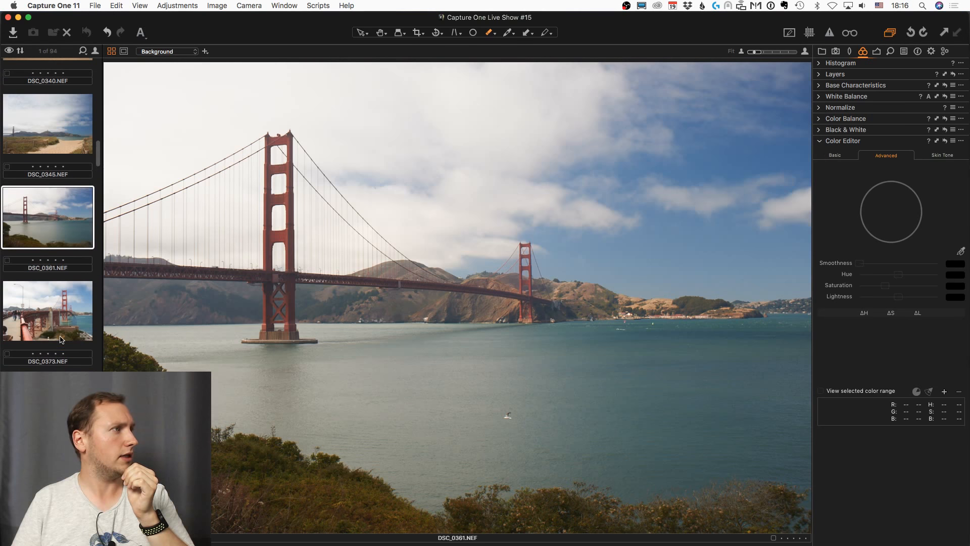
Tint the highlights strongly magenta and create a masked layer from the magenta range of the basic Color Editor.
click(824, 120)
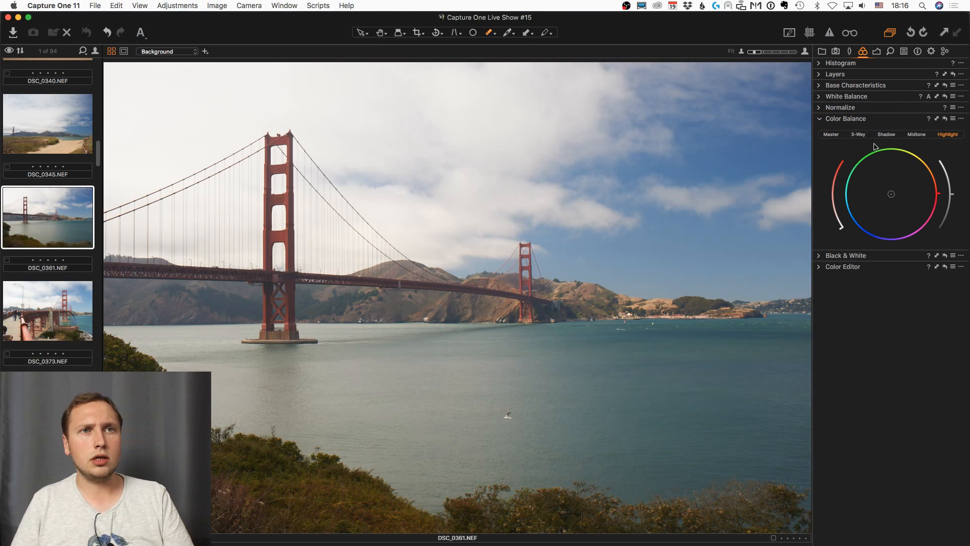
drag(891, 194, 926, 249)
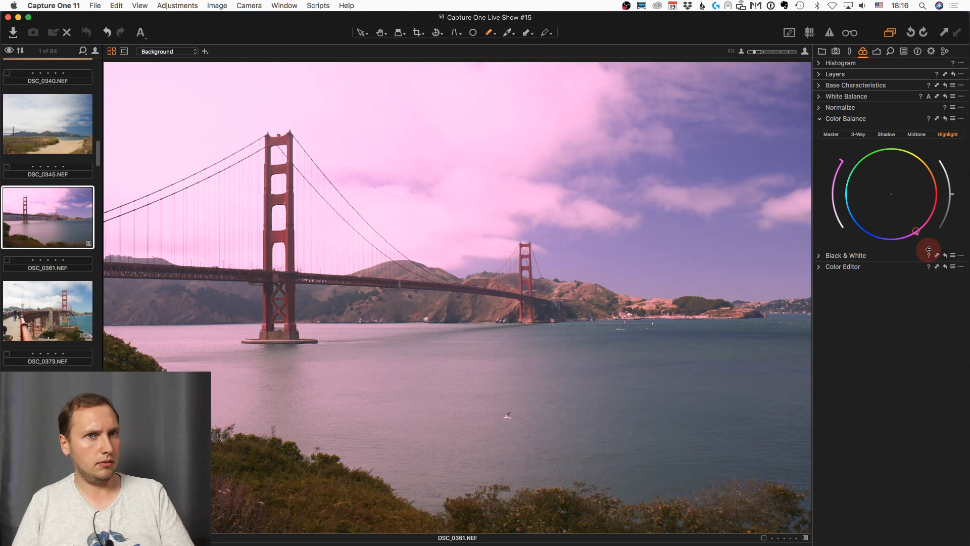
click(819, 266)
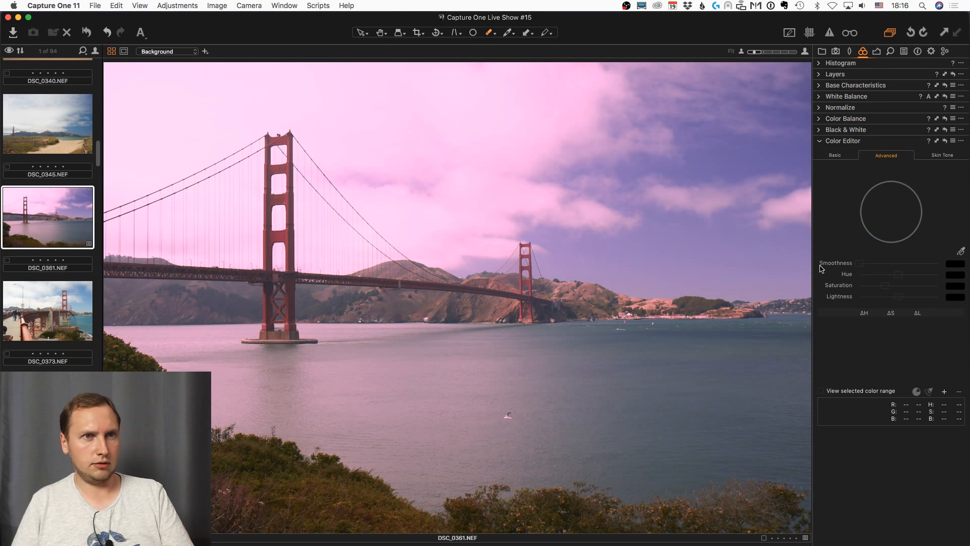
click(840, 158)
click(961, 140)
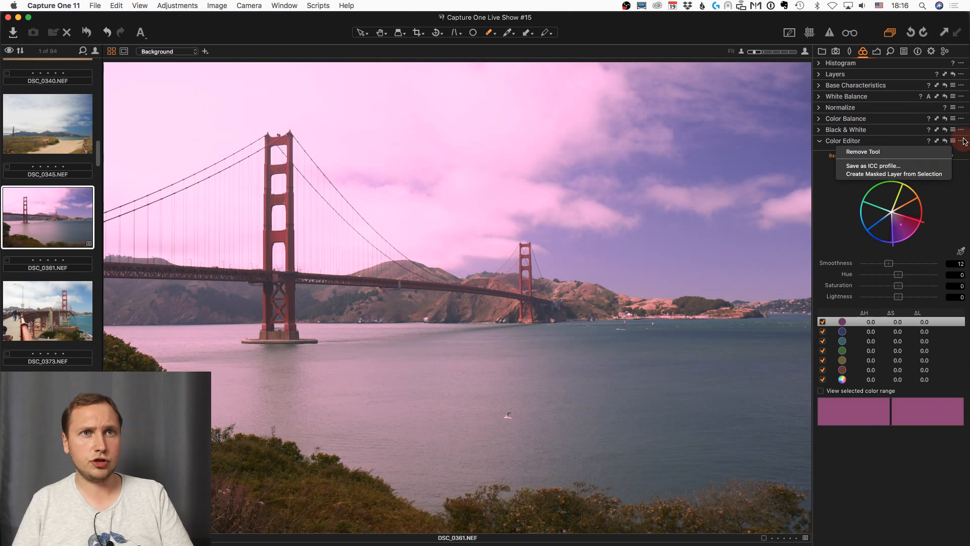
click(923, 175)
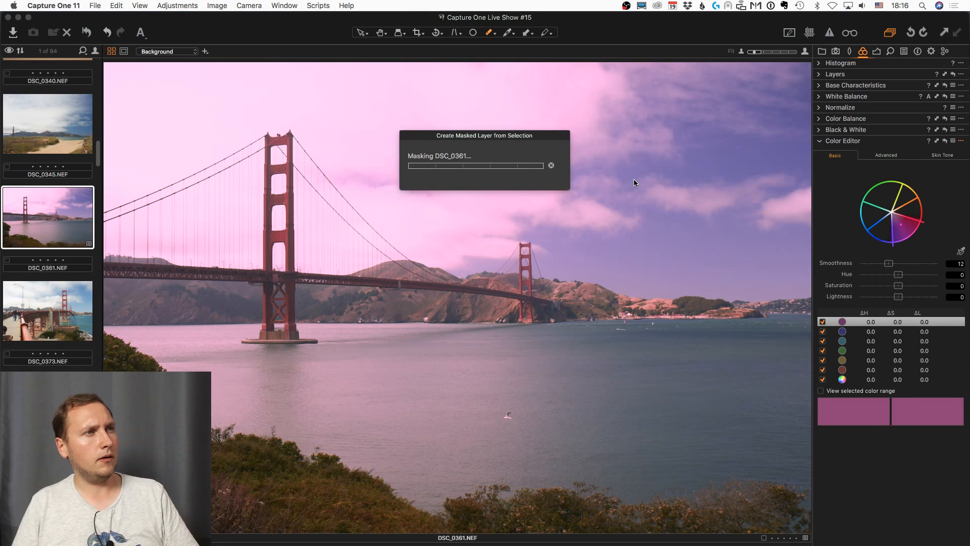
Inspect the new layer's mask over the sky, bridge and water by showing and hiding it.
key(m)
key(m)
key(m)
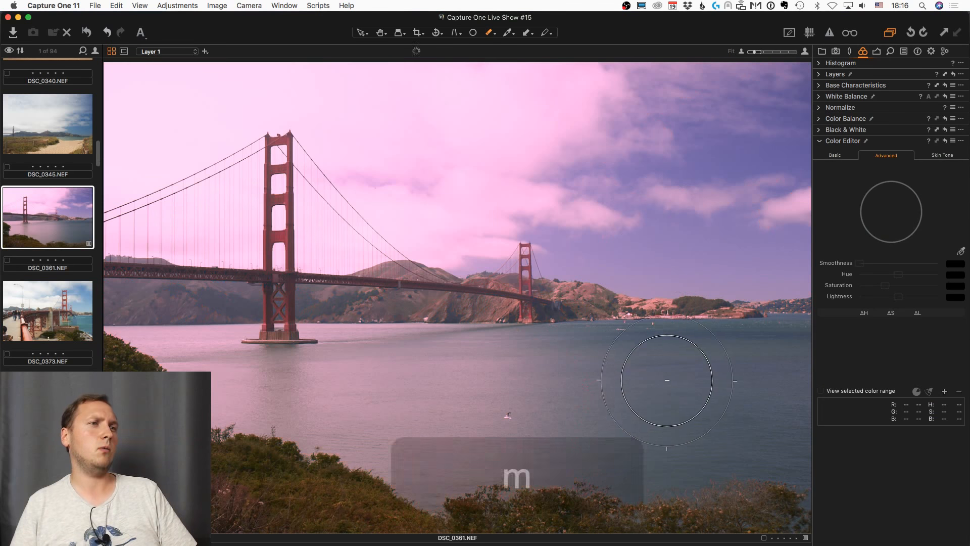
key(m)
key(m)
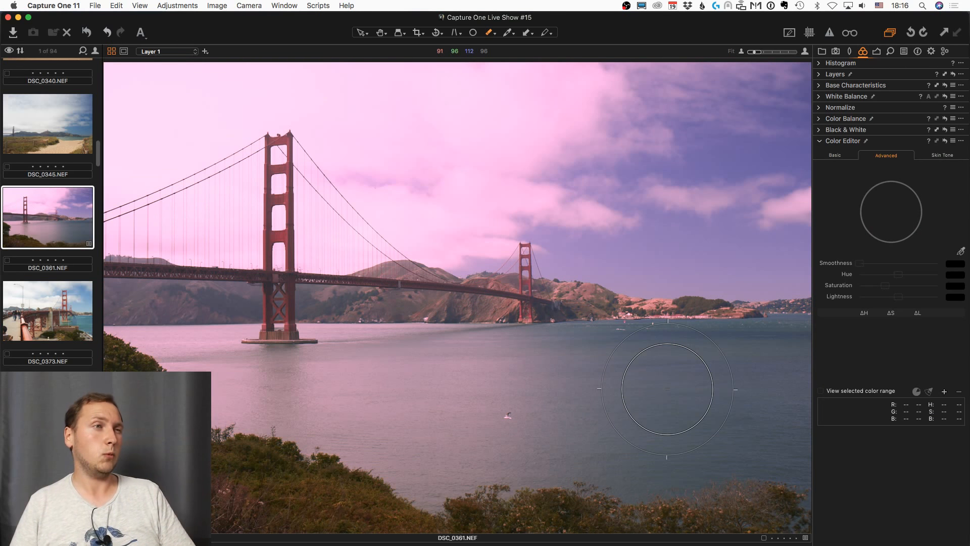
key(m)
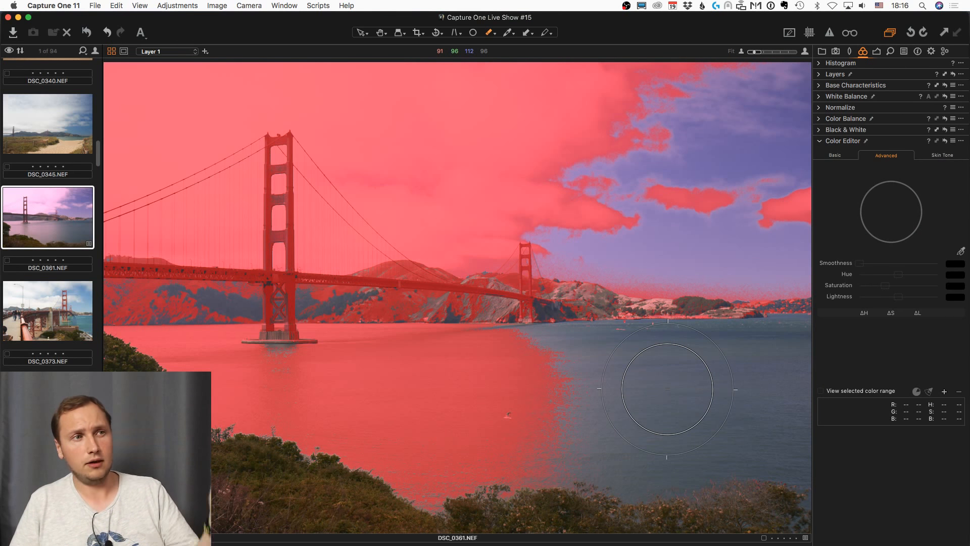
key(m)
key(m)
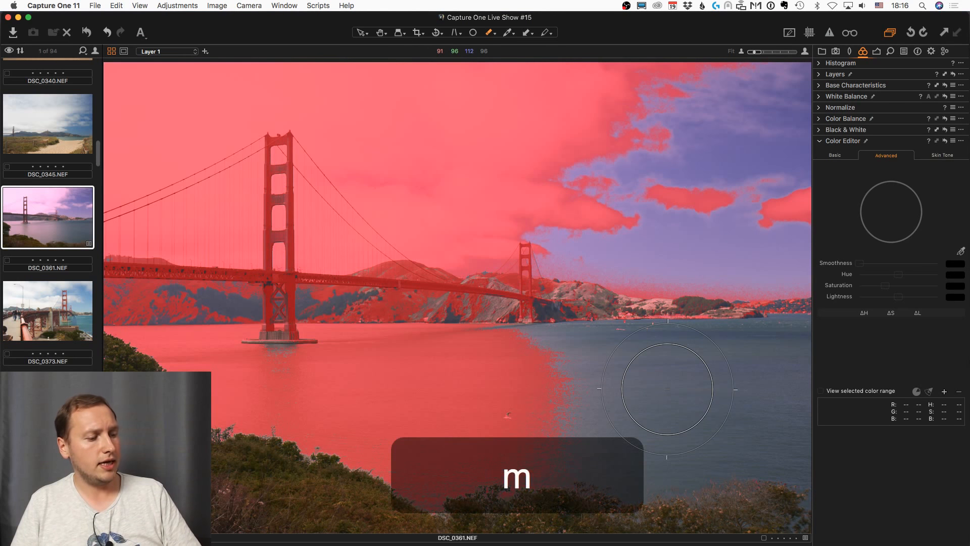
Refine the layer mask with a radius of 205 and hide the mask overlay.
key(ctrl+r)
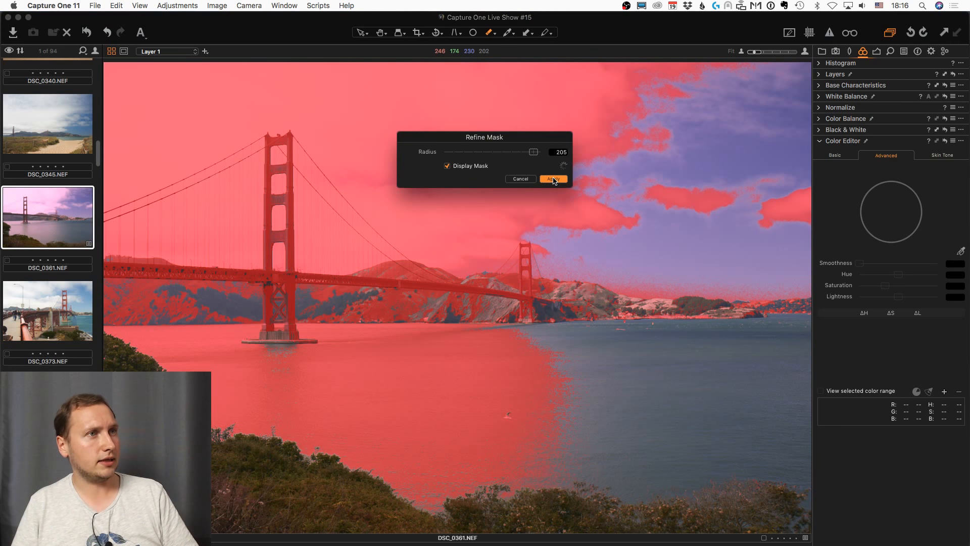
click(554, 179)
key(m)
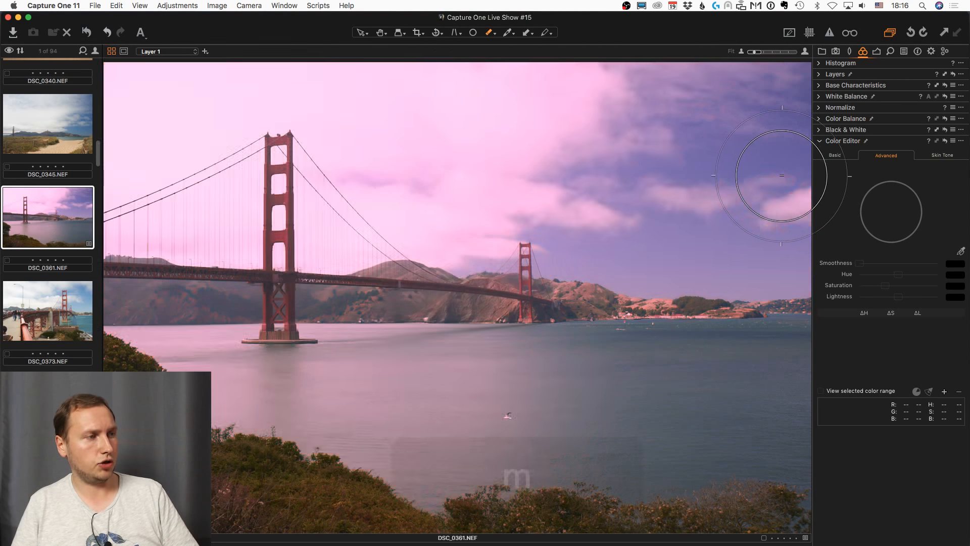
Select the Background layer and reset its Color Balance to remove the magenta highlight tint.
click(820, 119)
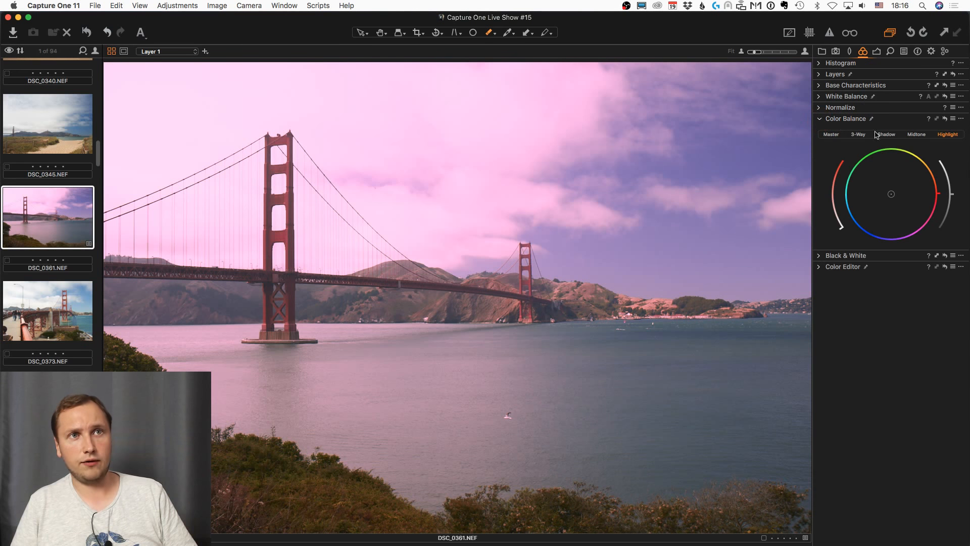
click(876, 51)
click(844, 157)
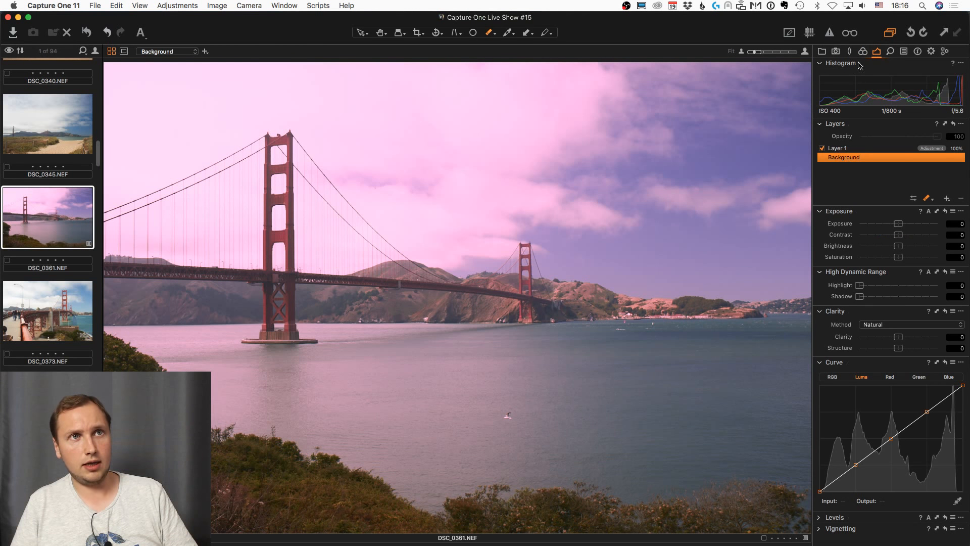
click(863, 51)
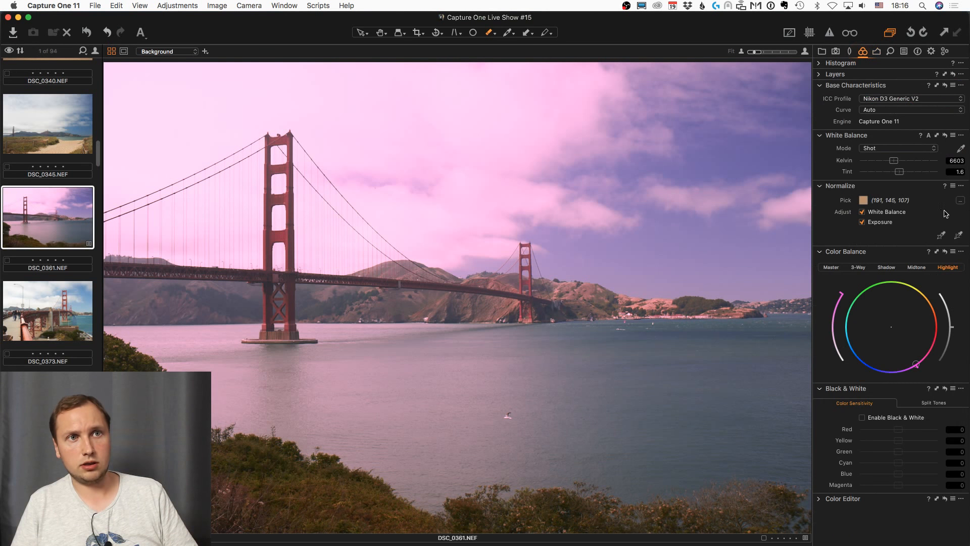
click(944, 251)
Select Layer 1 and display its refined mask over the photo.
key(m)
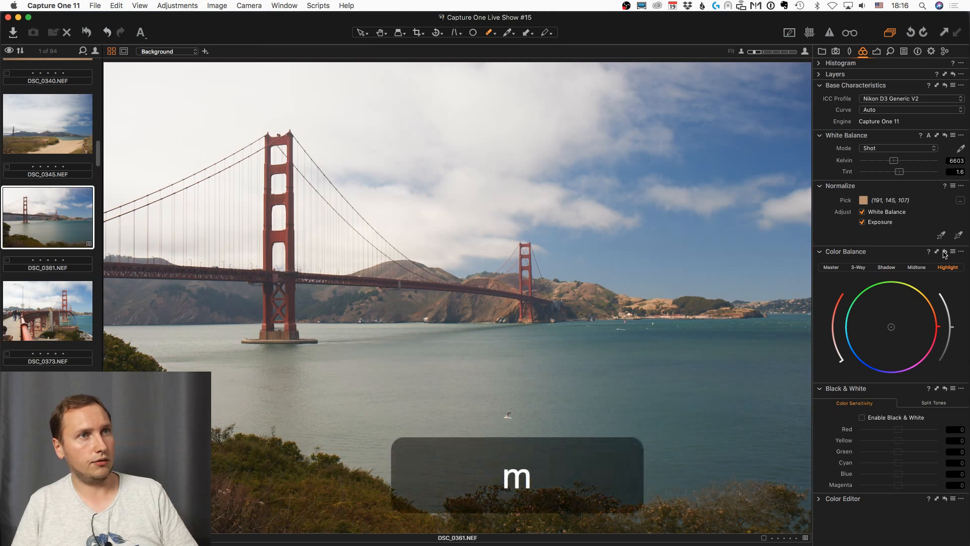
click(876, 51)
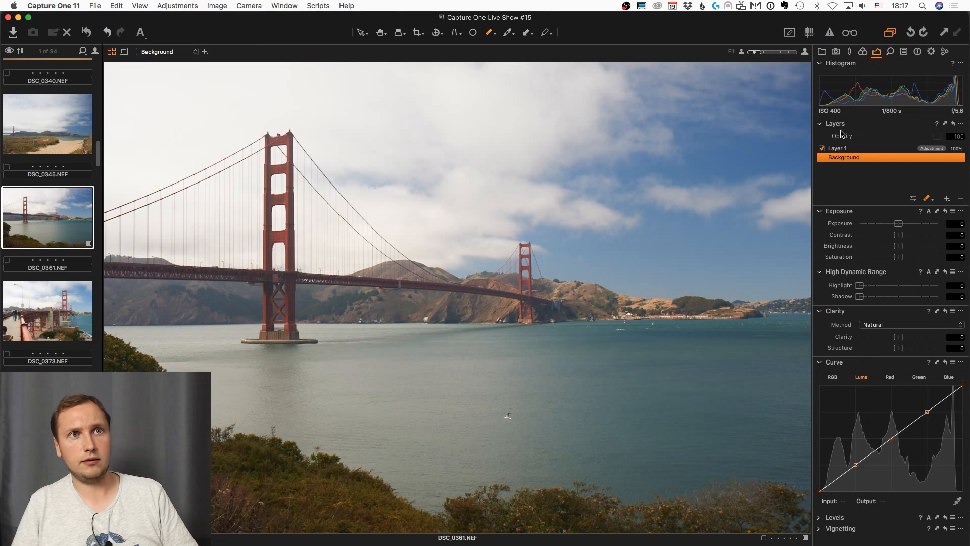
click(843, 149)
key(m)
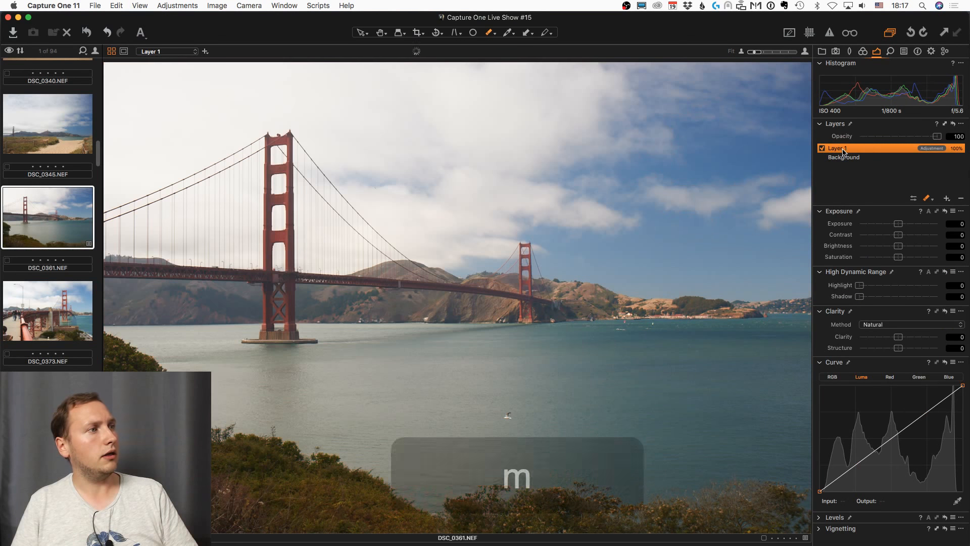
key(m)
key(m)
key(m)
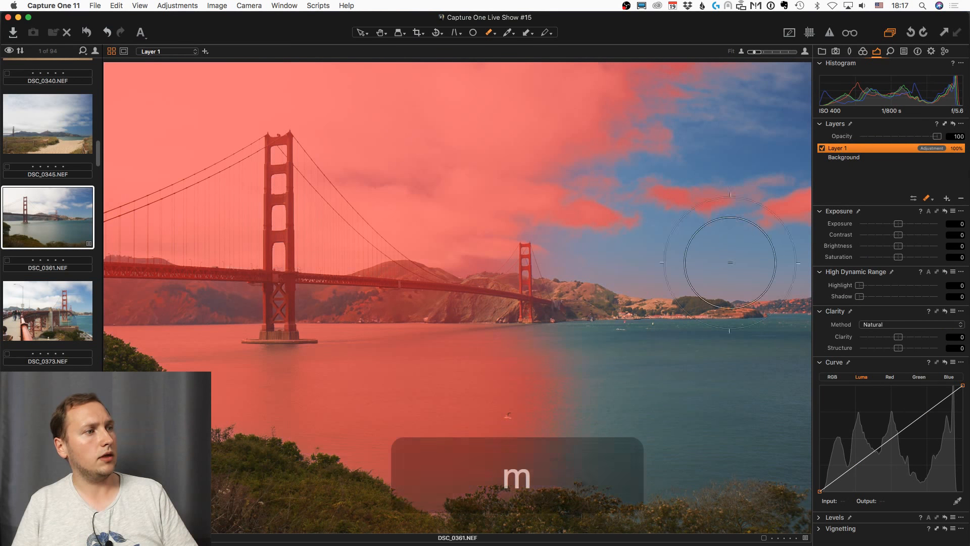
Erase the Layer 1 mask from the water below the bridge with an enlarged eraser brush.
key(e)
key(bracketright)
key(bracketright)
key(bracketright)
key(bracketright)
key(bracketright)
key(bracketright)
key(bracketright)
key(bracketright)
key(bracketright)
key(bracketright)
key(bracketright)
key(bracketright)
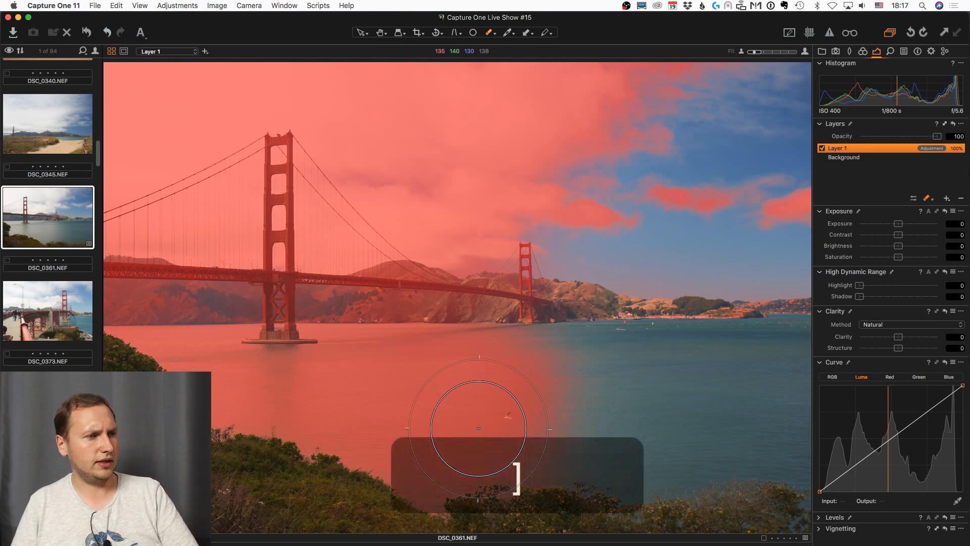
click(429, 429)
mouse_move(429, 429)
mouse_down()
mouse_move(238, 425)
mouse_move(171, 404)
mouse_move(465, 444)
mouse_move(584, 422)
mouse_move(162, 424)
mouse_up()
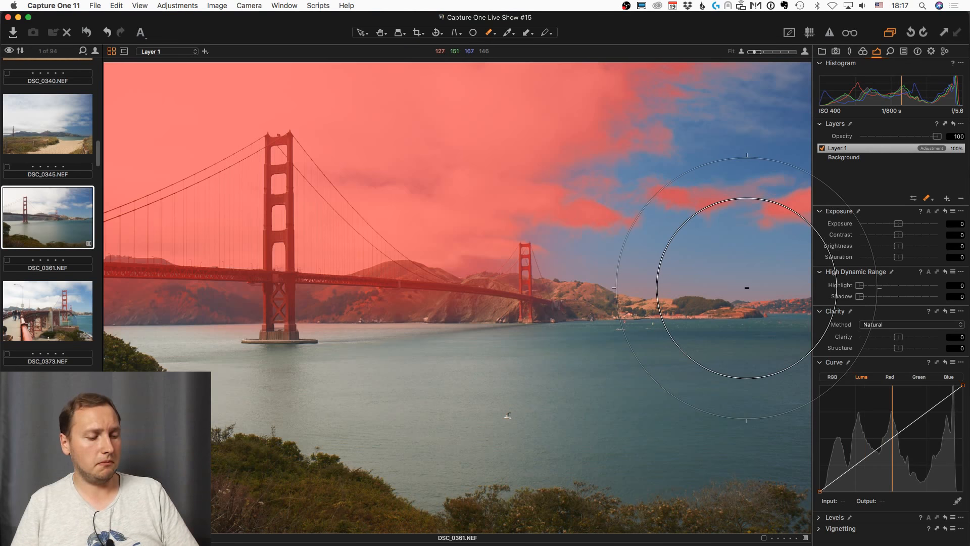
Hide the mask overlay and switch to the Pan tool.
key(m)
key(h)
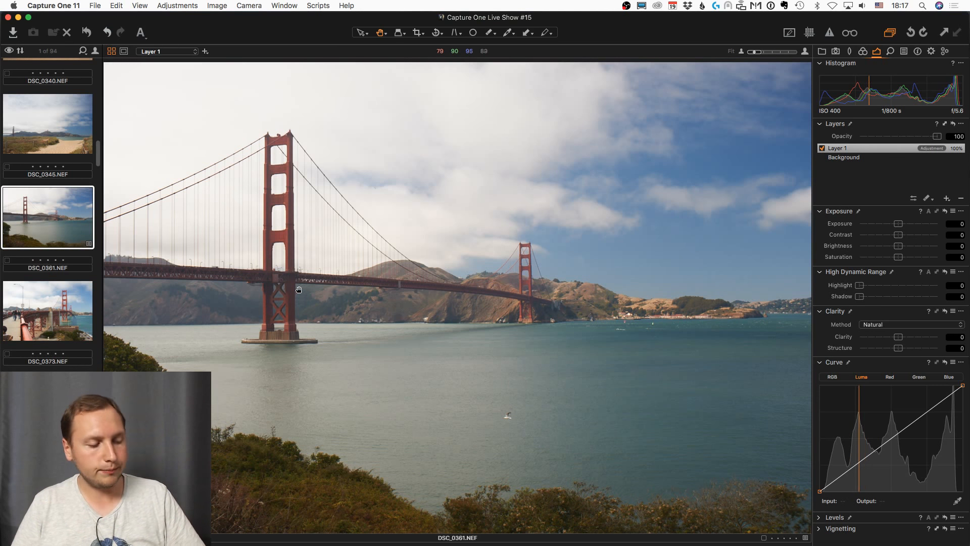
key(h)
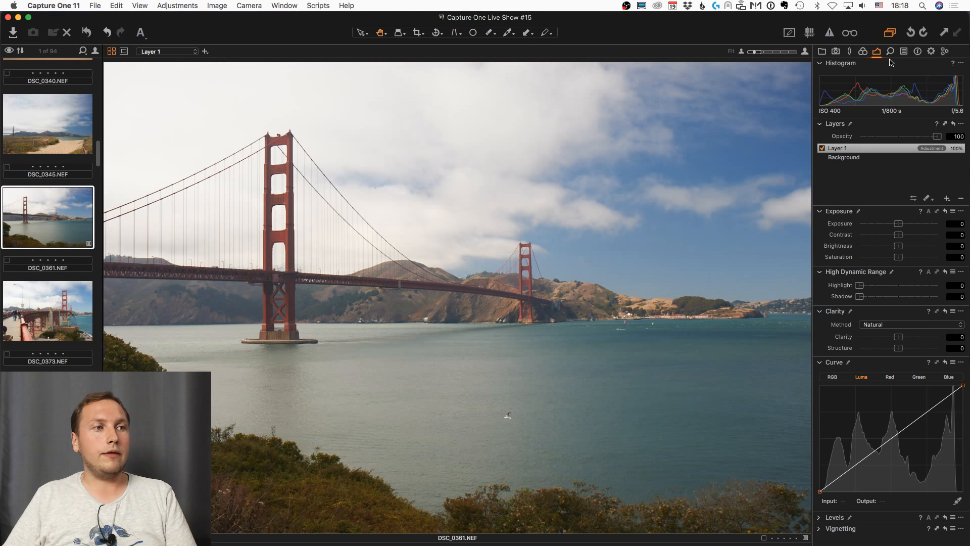
Set the output format of the TIFF process recipe to TIFF.
click(931, 52)
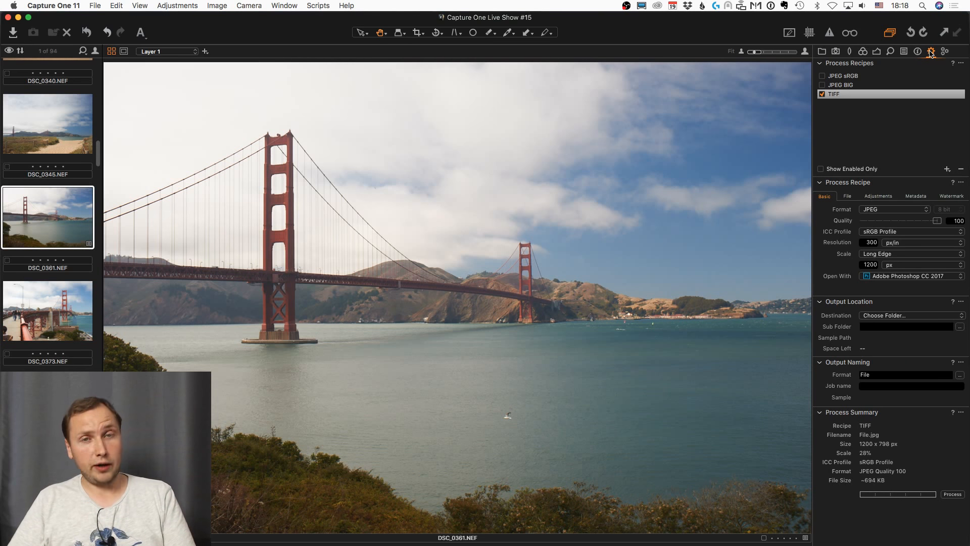
click(889, 211)
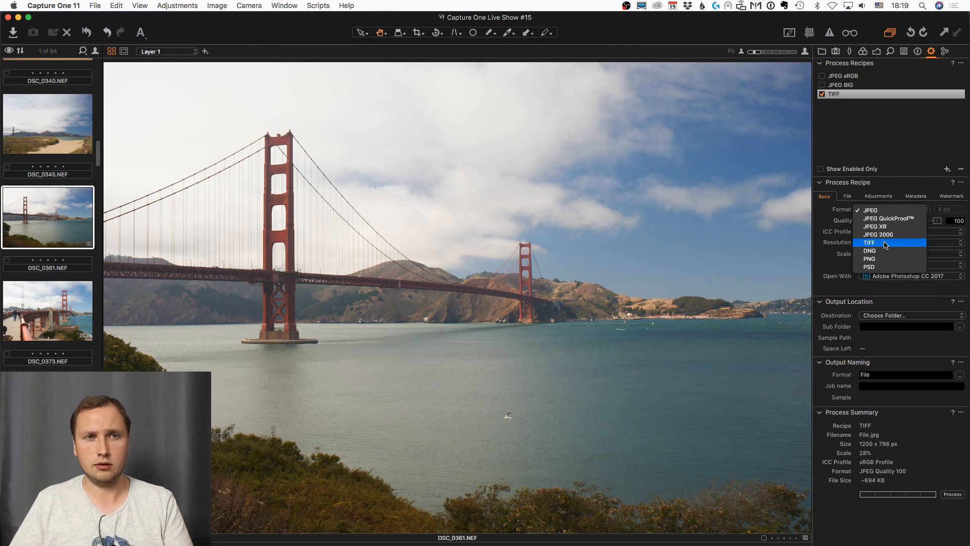
click(884, 243)
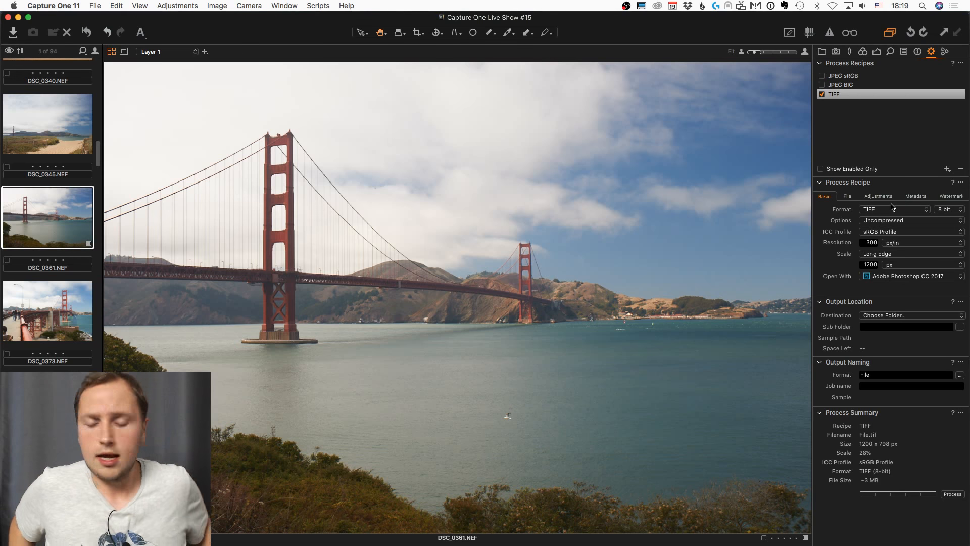
click(893, 207)
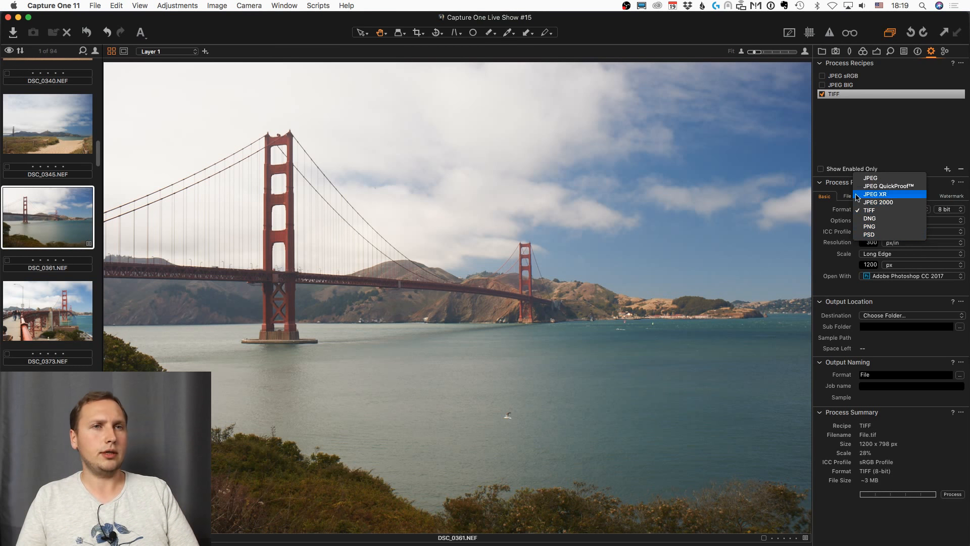
click(838, 191)
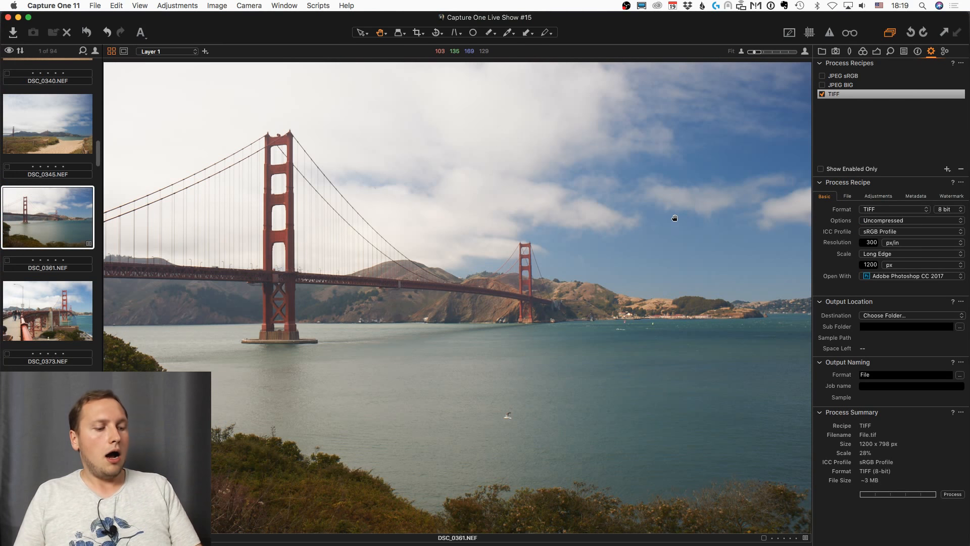
key(h)
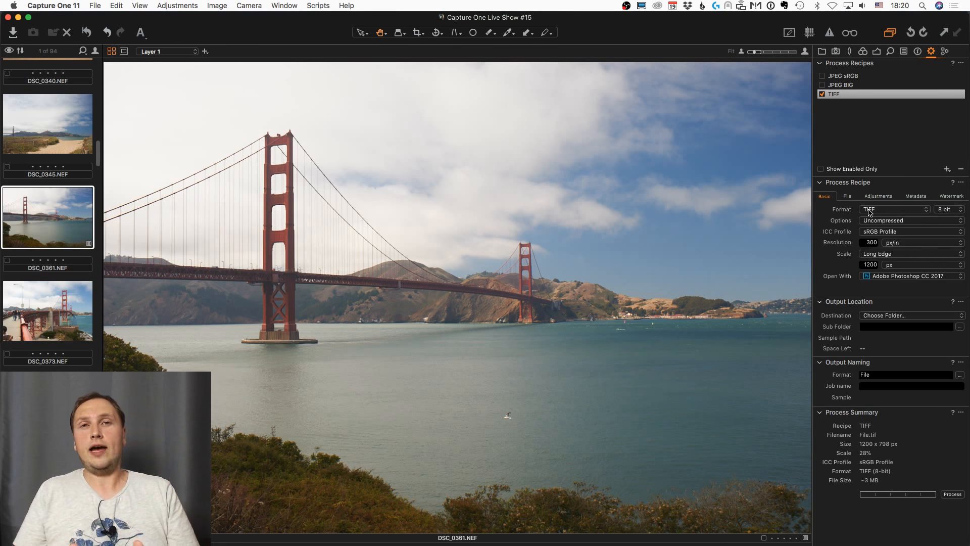
Switch to Photoshop and browse to the Capture One Live Show folder in Finder.
click(29, 151)
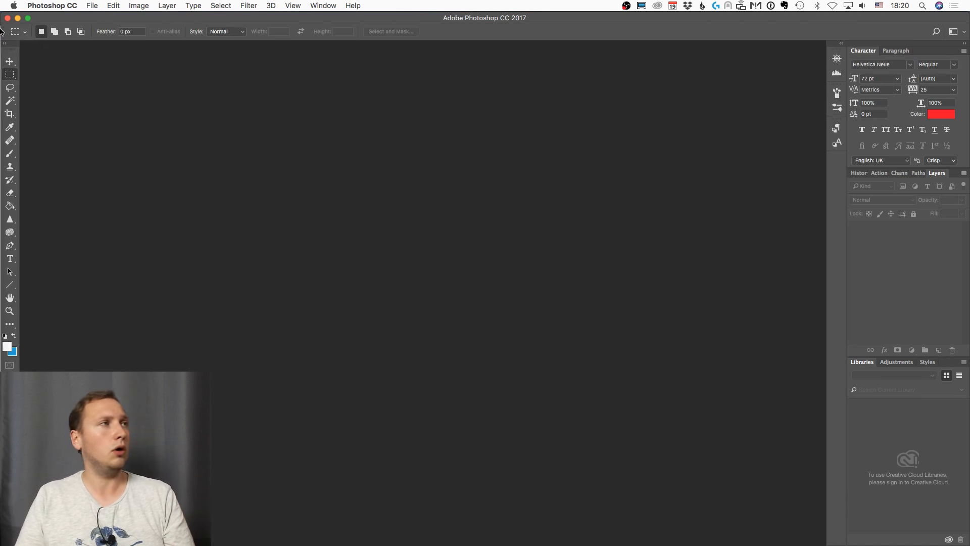
click(33, 43)
scroll(378, 178, up, 10)
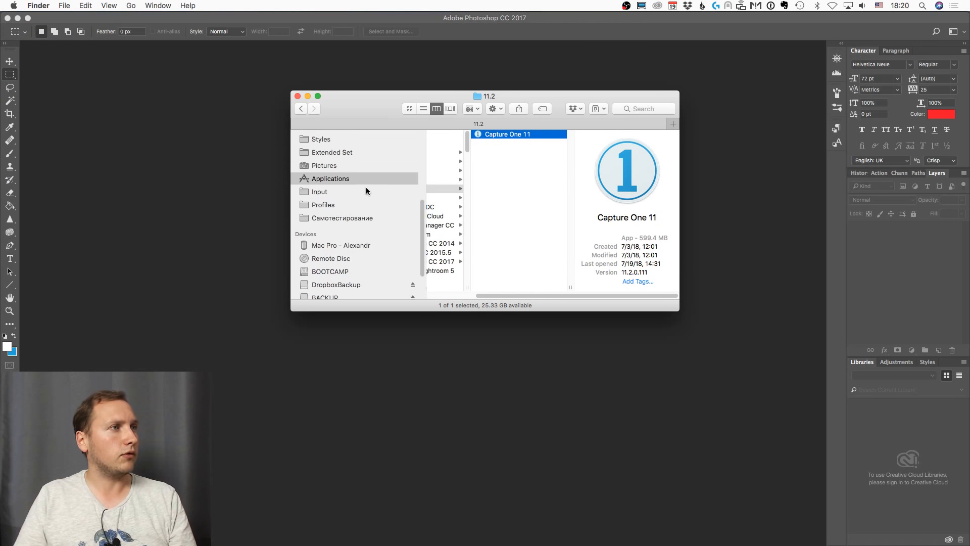
click(382, 175)
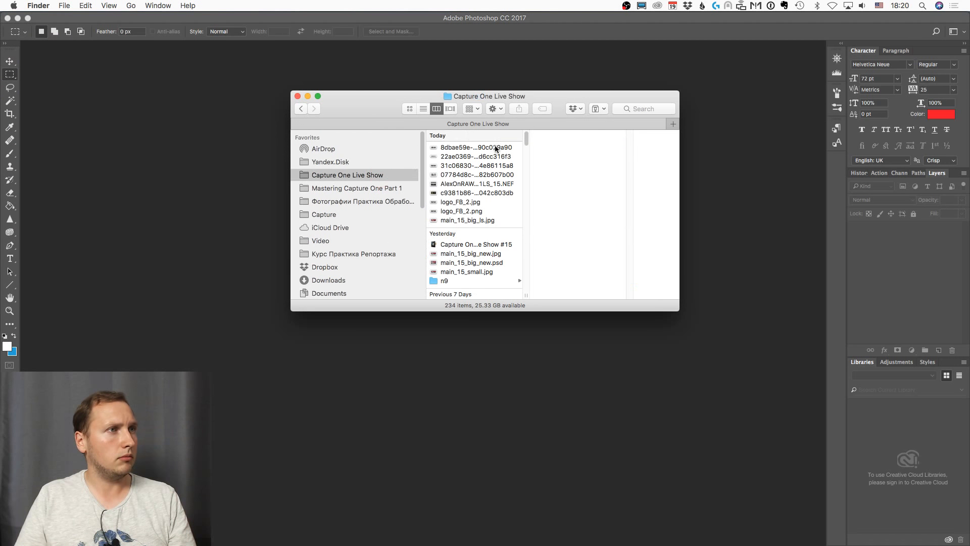
scroll(484, 224, down, 5)
scroll(489, 216, up, 5)
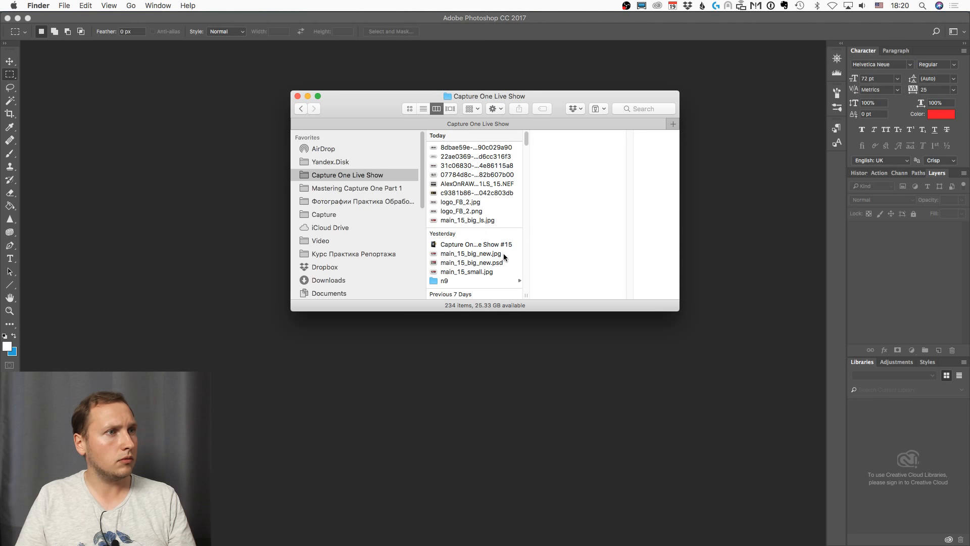
Open AlexOnRAW_for_C1LS_15.NEF in Photoshop through Camera Raw with its default settings.
click(498, 185)
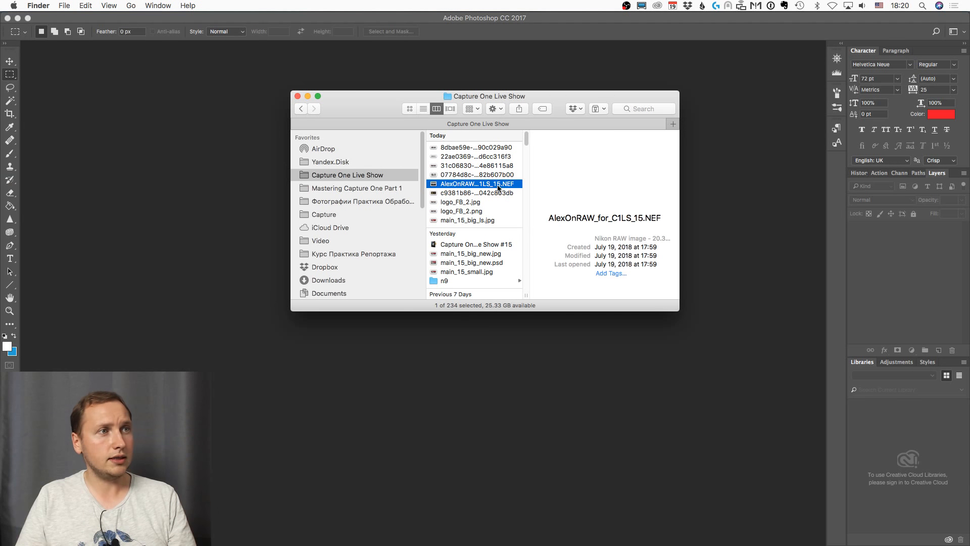
click(27, 169)
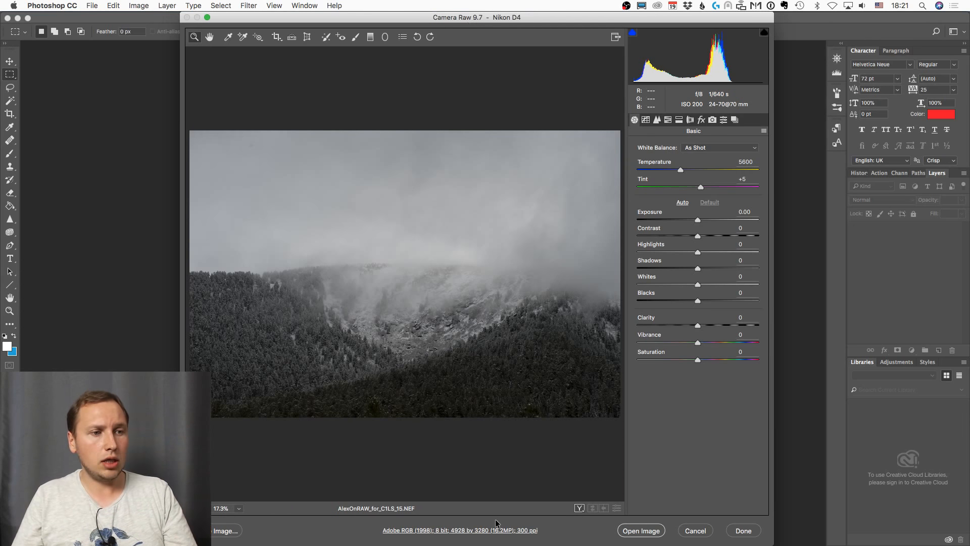
click(651, 532)
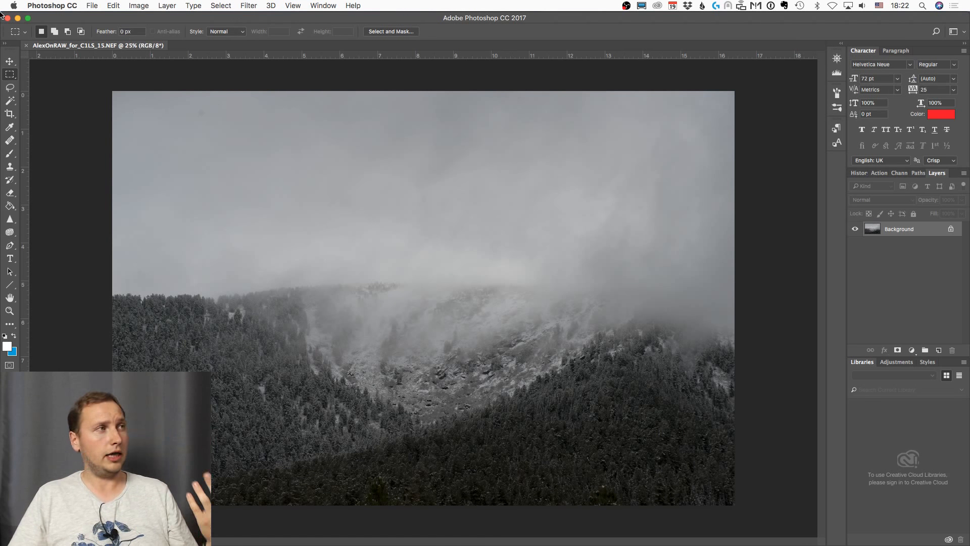
Close AlexOnRAW_for_C1LS_15.NEF without saving and switch back to Capture One.
click(27, 46)
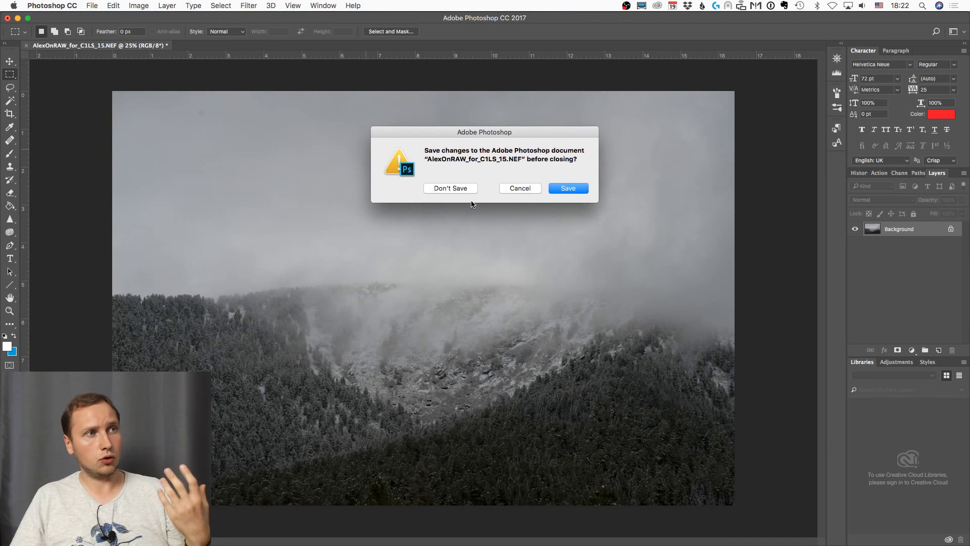
click(453, 189)
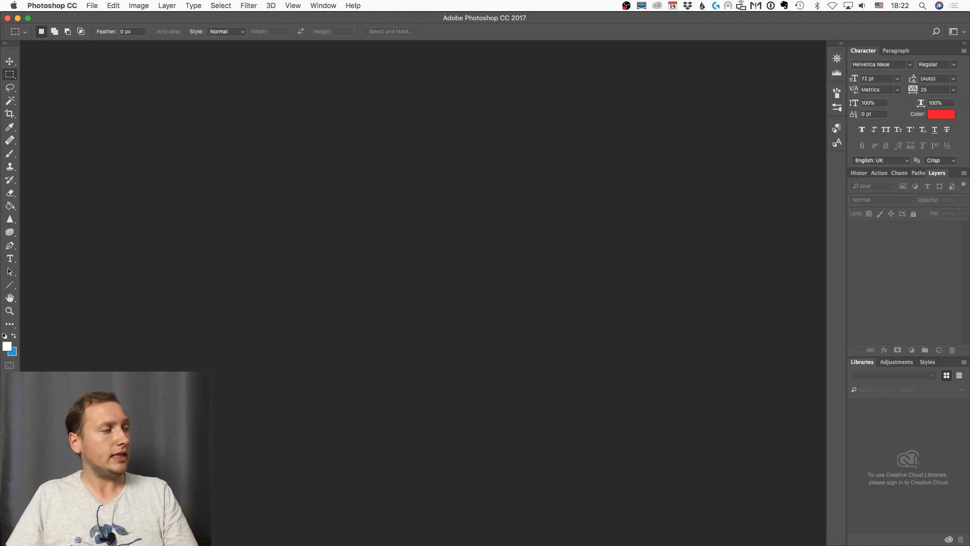
click(26, 283)
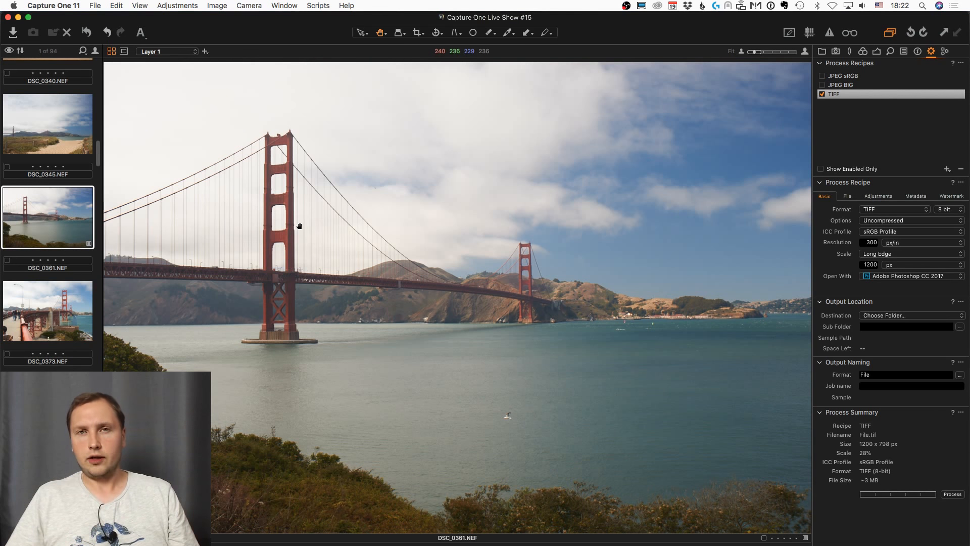
Open the raw file DSC_0361.NEF directly with Adobe Photoshop CC 2017 from the Capture One browser.
click(80, 216)
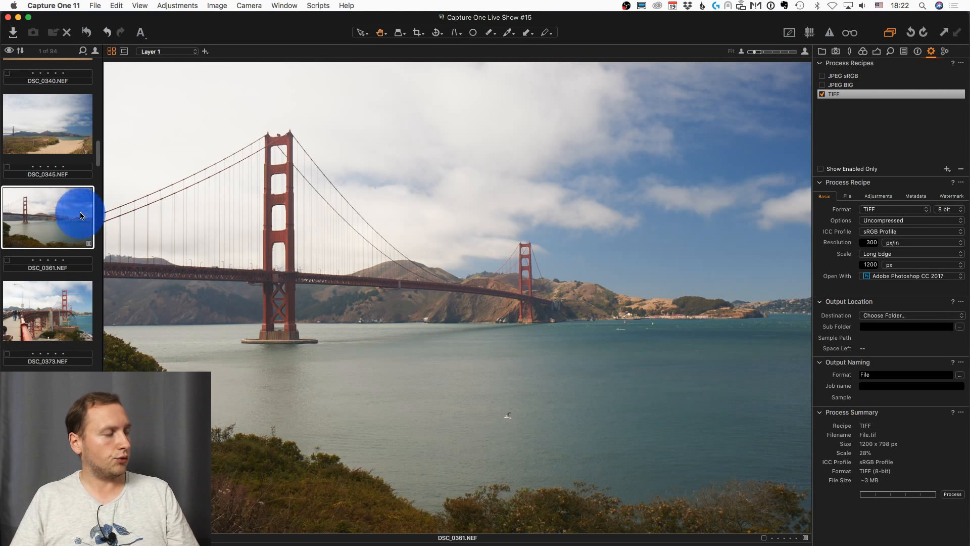
right_click(80, 216)
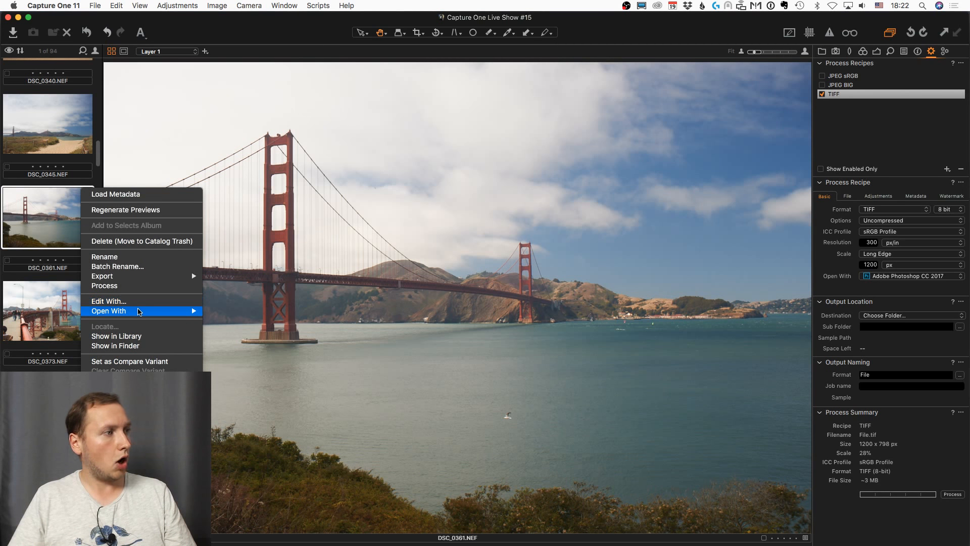
mouse_move(138, 312)
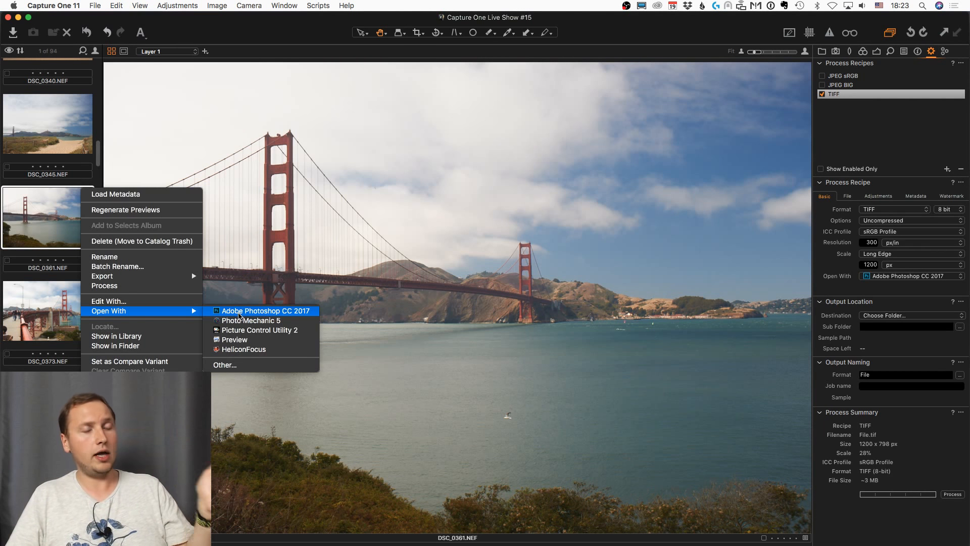
click(240, 315)
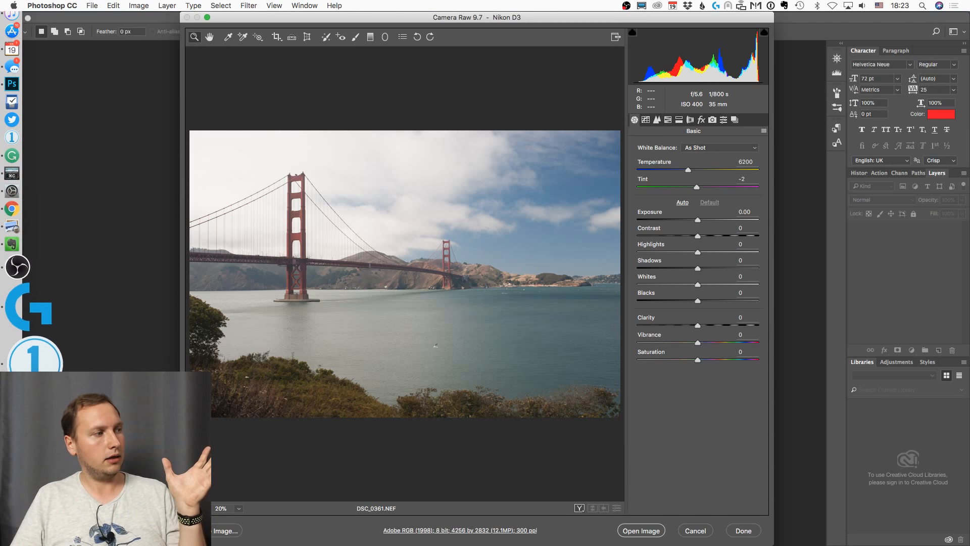
Show the exposure tools in Capture One, cancel the pending Camera Raw import in Photoshop, and return to Capture One.
click(15, 357)
right_click(38, 219)
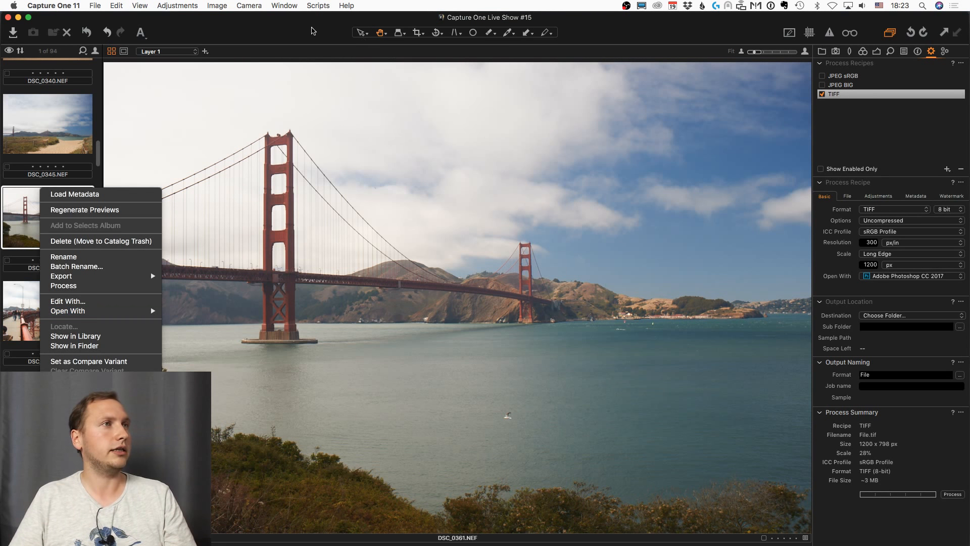
click(311, 26)
click(881, 51)
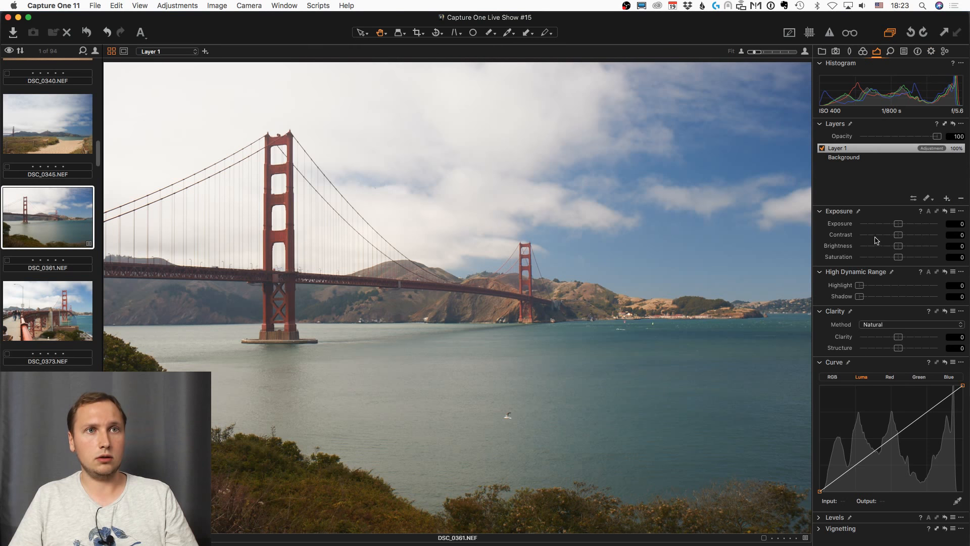
mouse_move(30, 270)
click(26, 187)
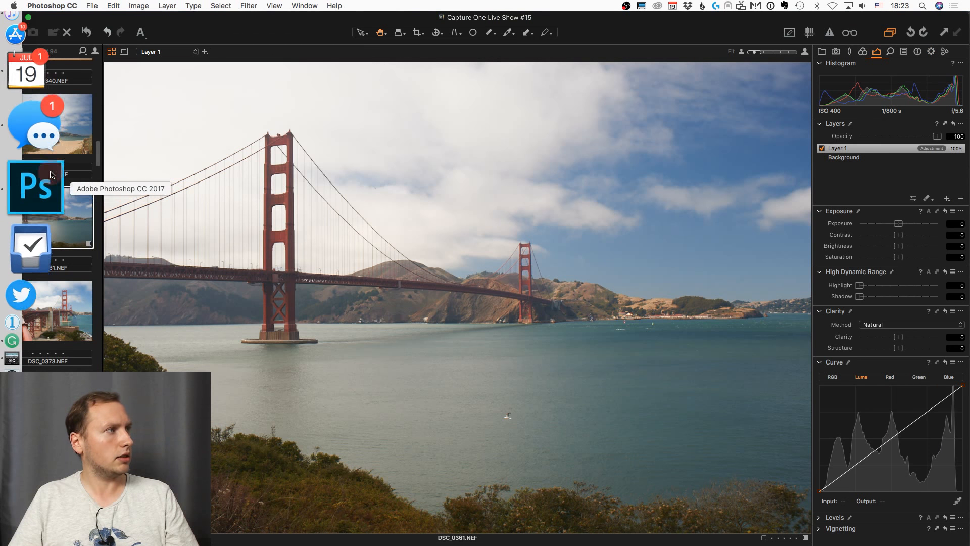
click(695, 531)
mouse_move(15, 245)
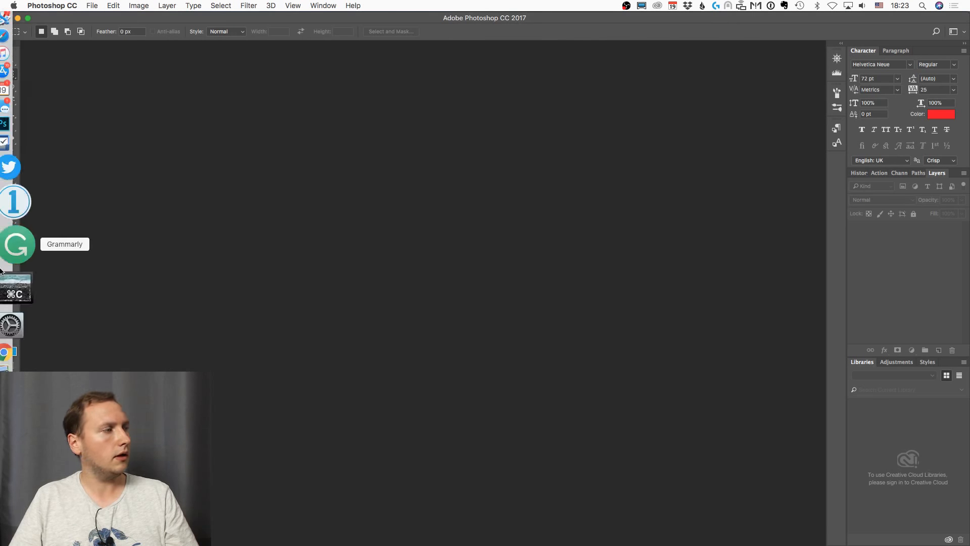
click(28, 378)
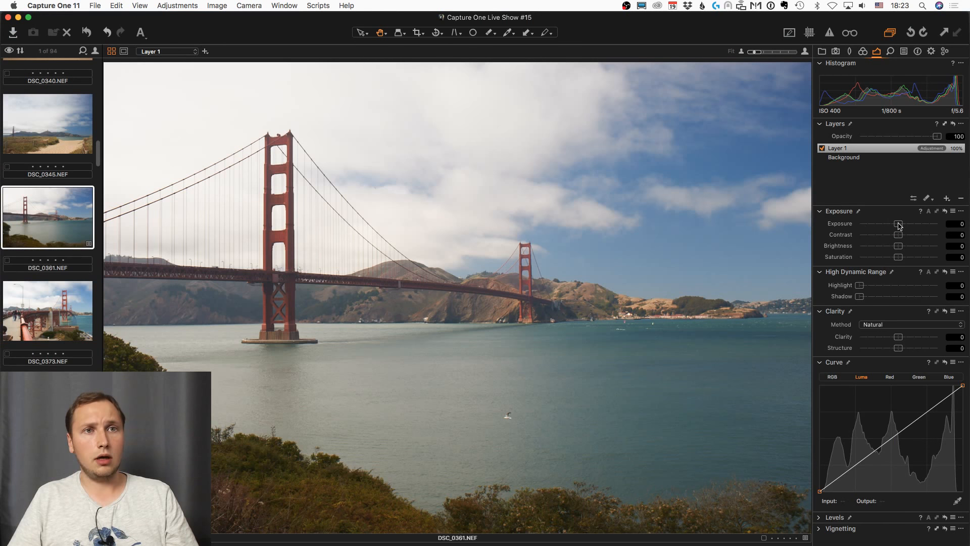
Adjust Layer 1 with exposure 0.49, contrast 37, saturation -96 and highlight recovery 76.
drag(898, 224, 910, 225)
drag(859, 286, 918, 287)
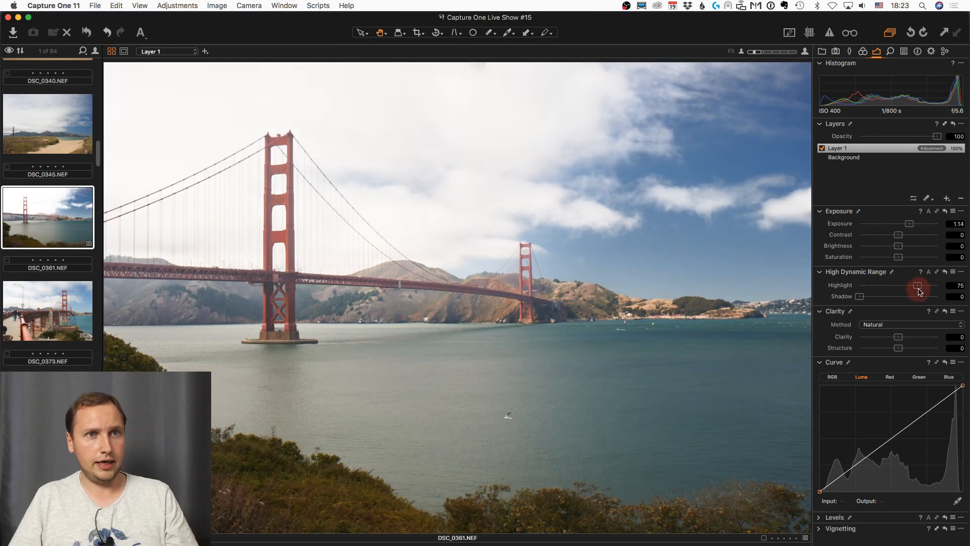
drag(899, 235, 861, 258)
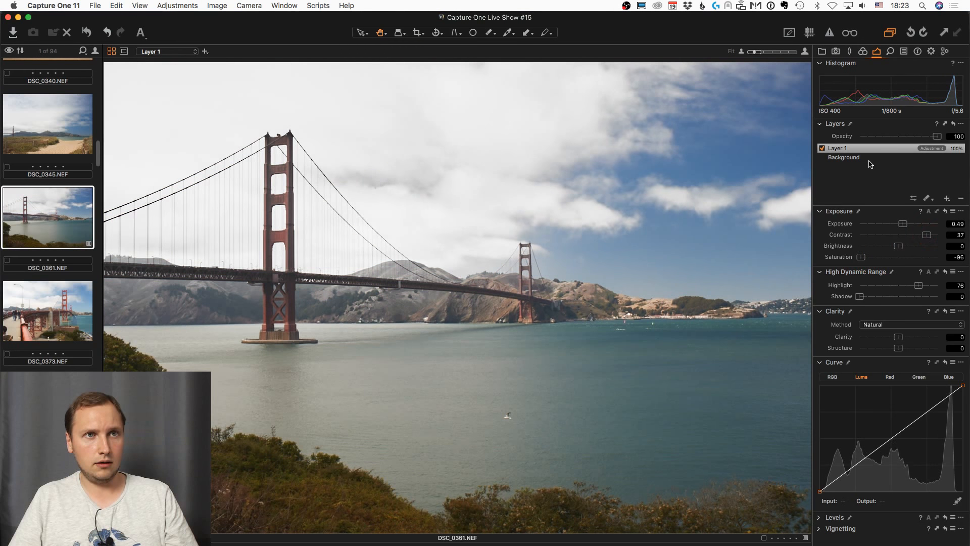
Select the Background layer and reset all adjustments on DSC_0361.NEF, including Layer 1.
click(866, 158)
key(super+r)
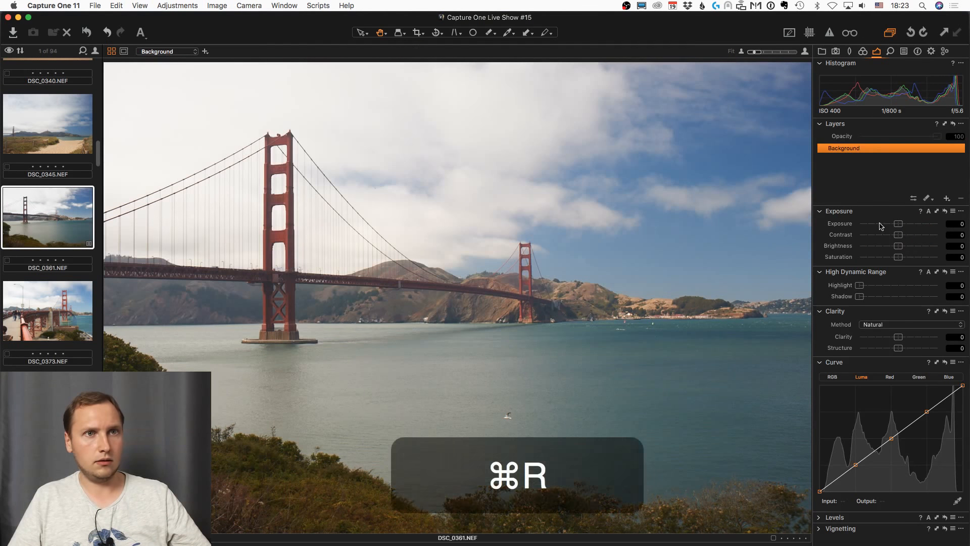
Make the Background layer monochrome with saturation -100, contrast 20, exposure 0.34, highlight 88 and clarity 36.
click(865, 258)
click(914, 235)
drag(899, 223, 903, 224)
drag(900, 285, 927, 287)
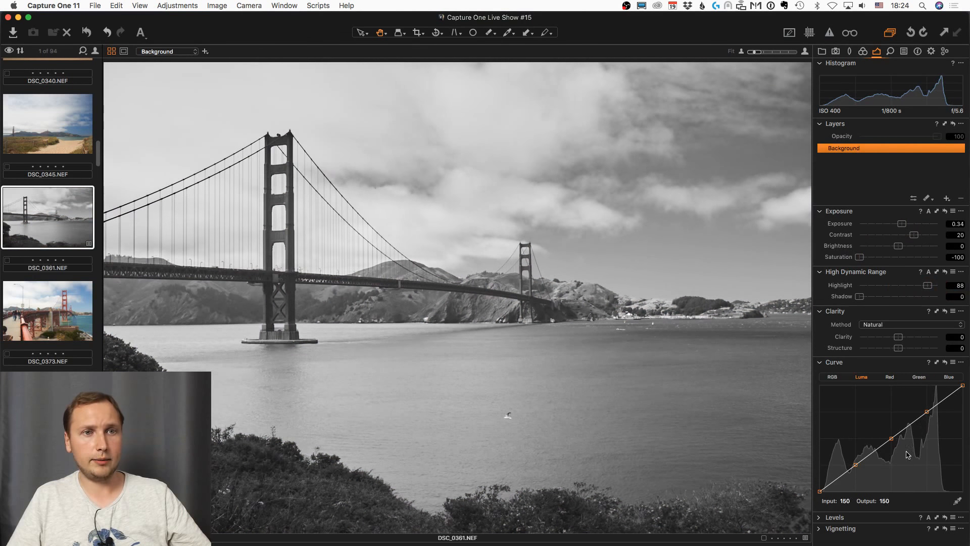
click(913, 337)
drag(914, 338, 913, 337)
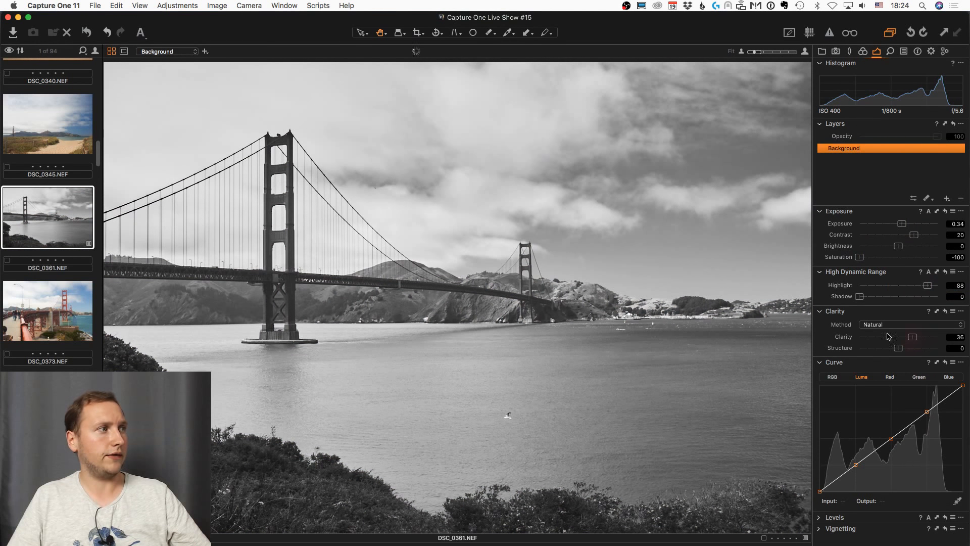
Open the black-and-white DSC_0361.NEF directly with Adobe Photoshop CC 2017 to inspect it in Camera Raw, cancel the import and return to Capture One.
right_click(60, 212)
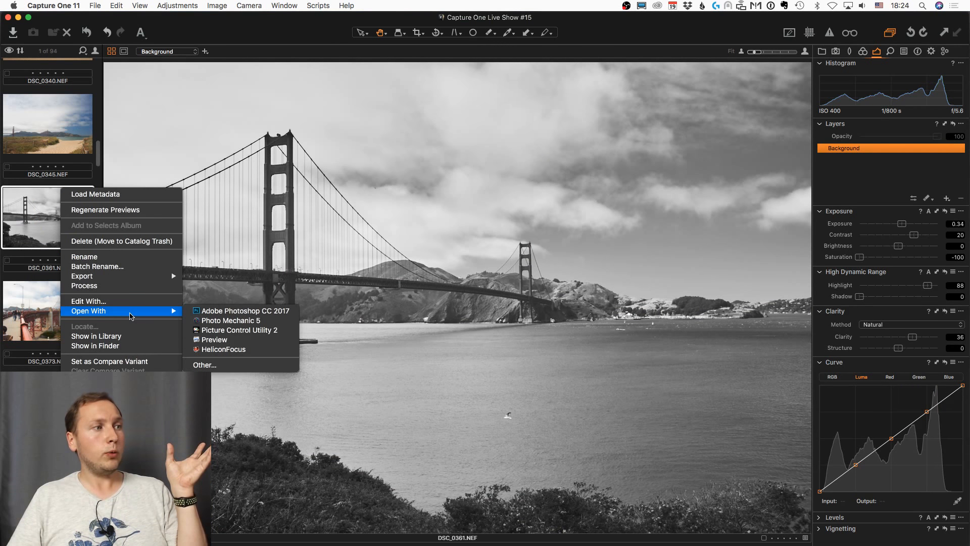
click(218, 311)
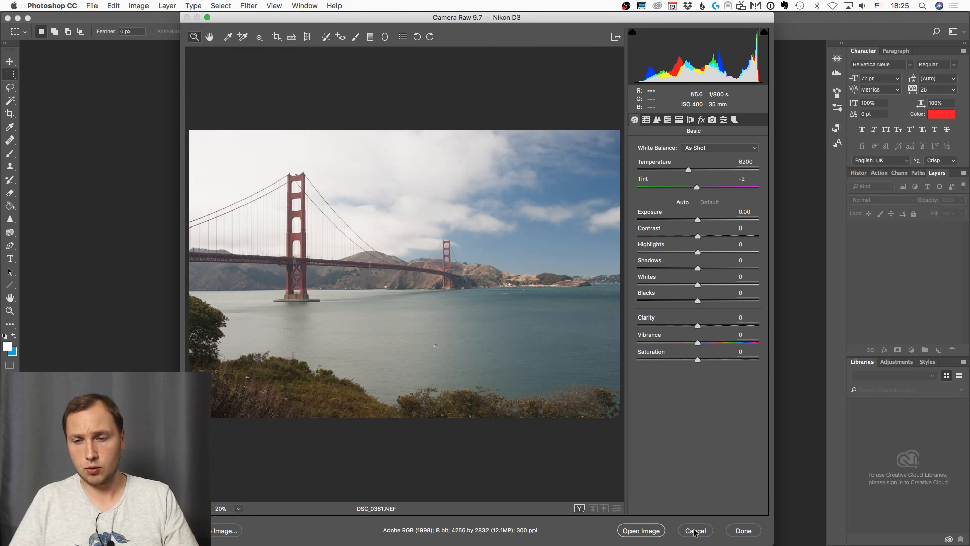
click(695, 531)
mouse_move(10, 310)
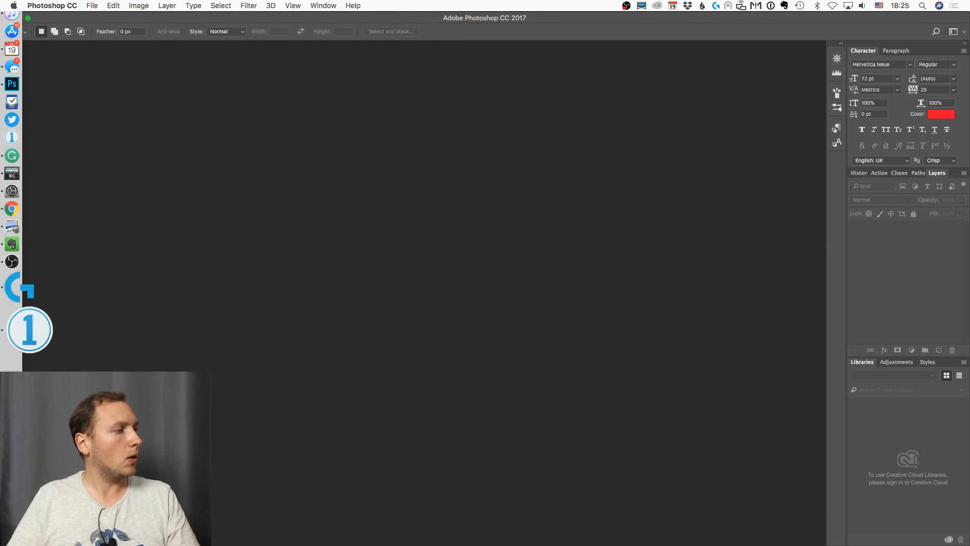
click(19, 273)
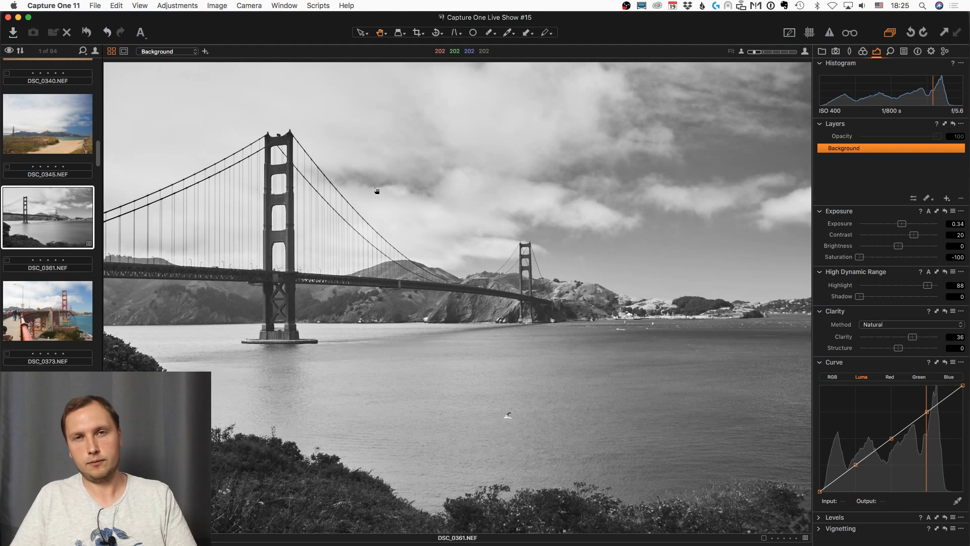
Open the Edit With recipe for DSC_0361.NEF and set its file format to TIFF.
right_click(77, 216)
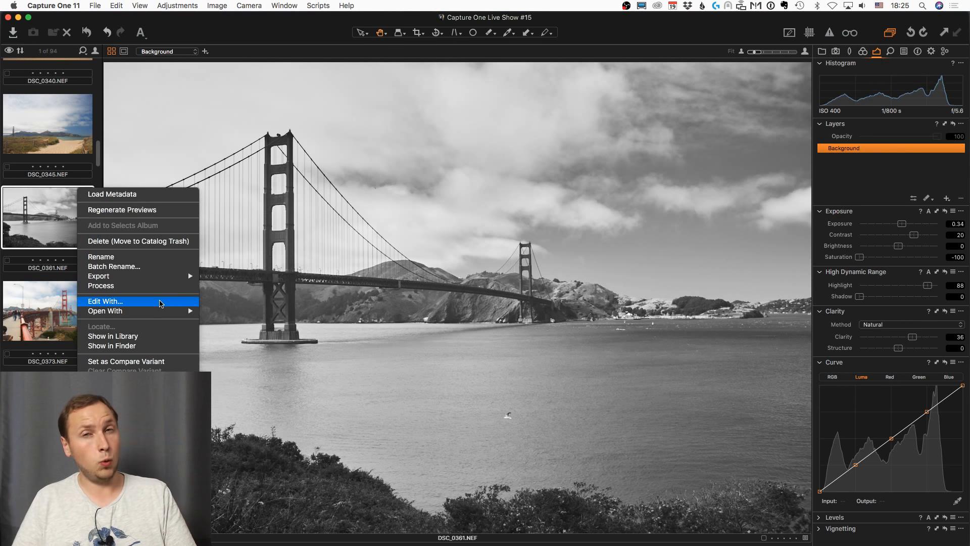
mouse_move(160, 312)
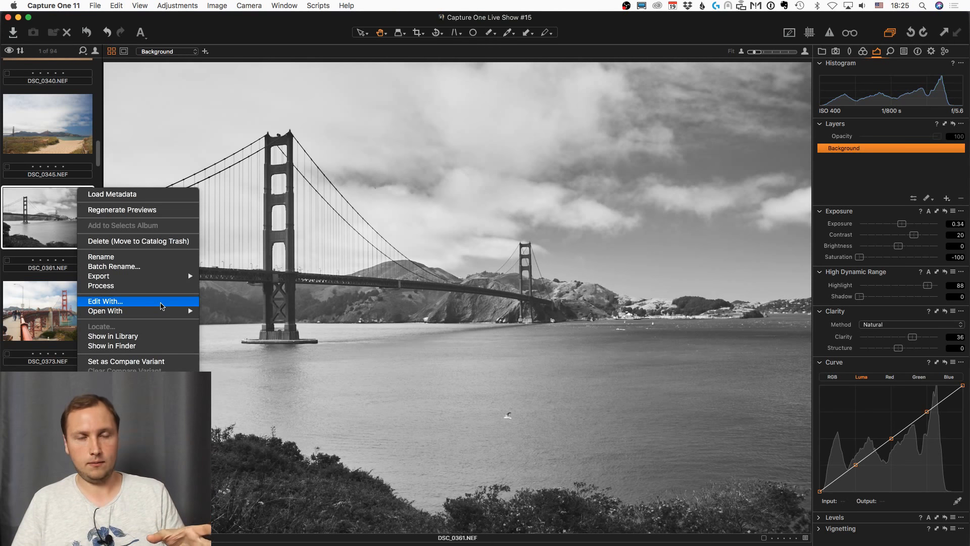
click(161, 306)
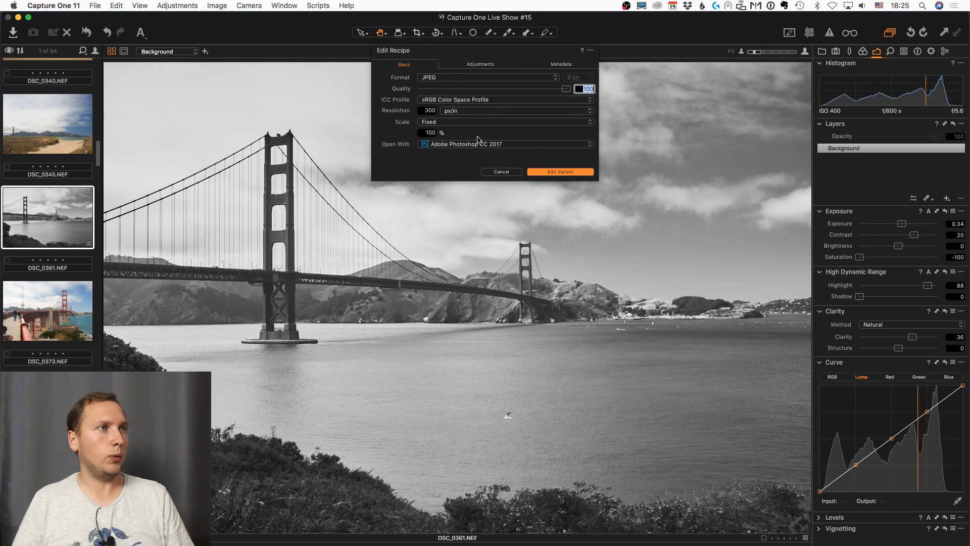
click(475, 77)
click(457, 93)
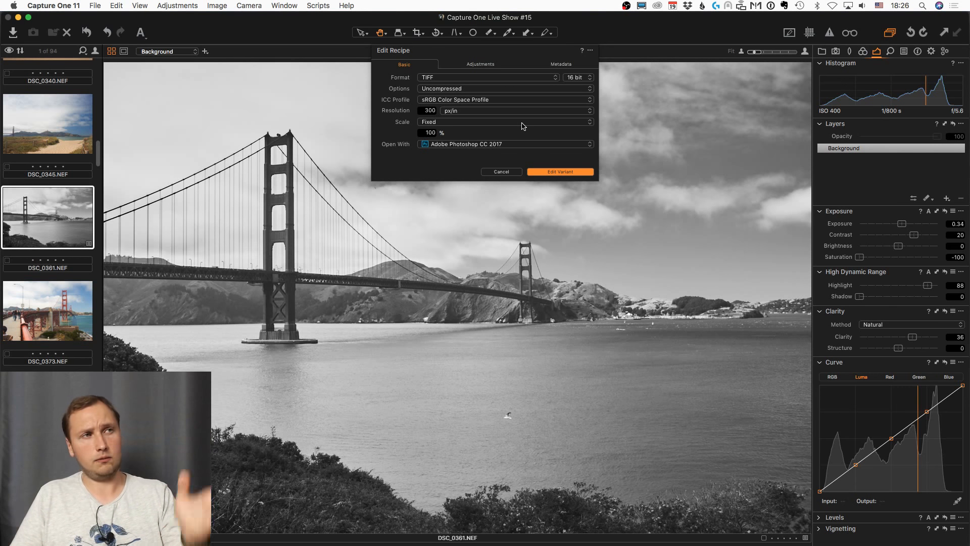
Review the edit recipe's TIFF compression options and the applications available for opening the file.
click(454, 91)
click(404, 93)
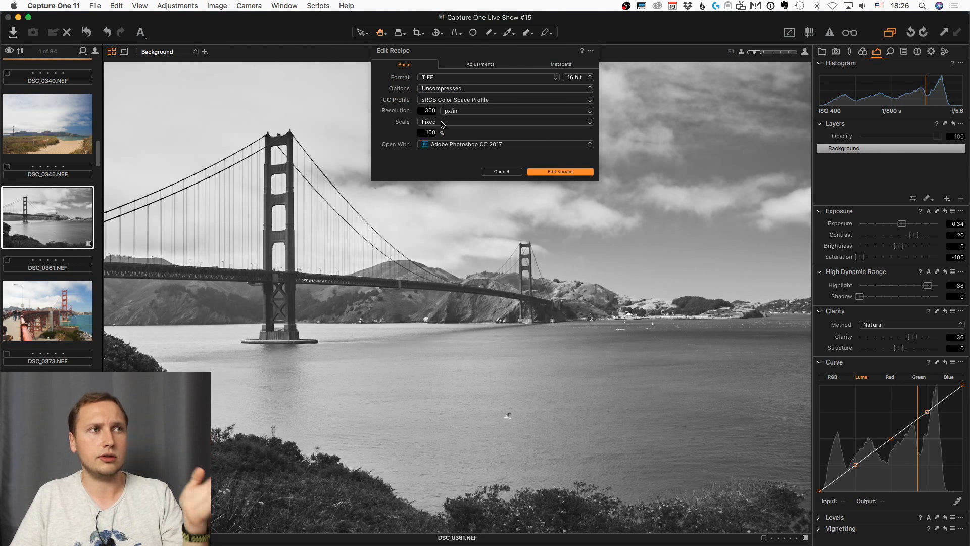
click(444, 145)
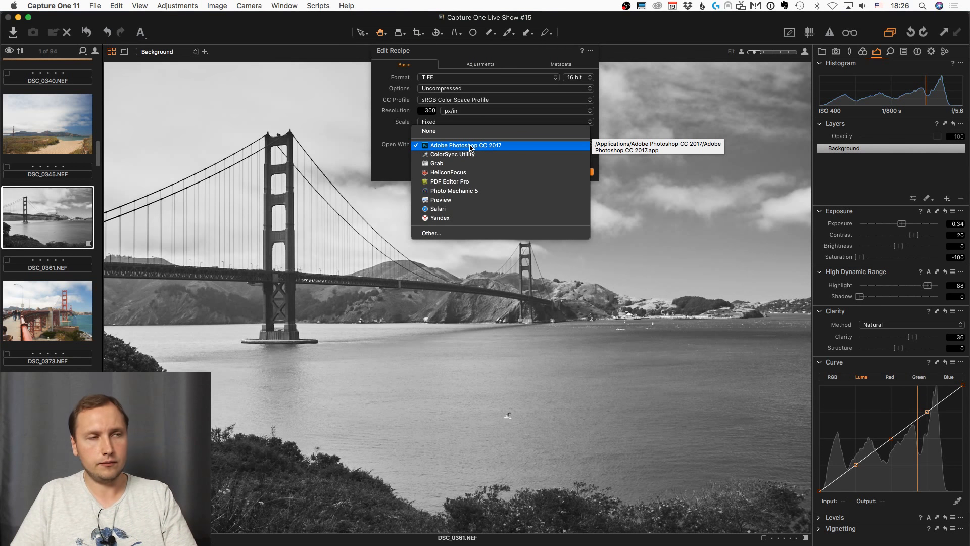
click(399, 150)
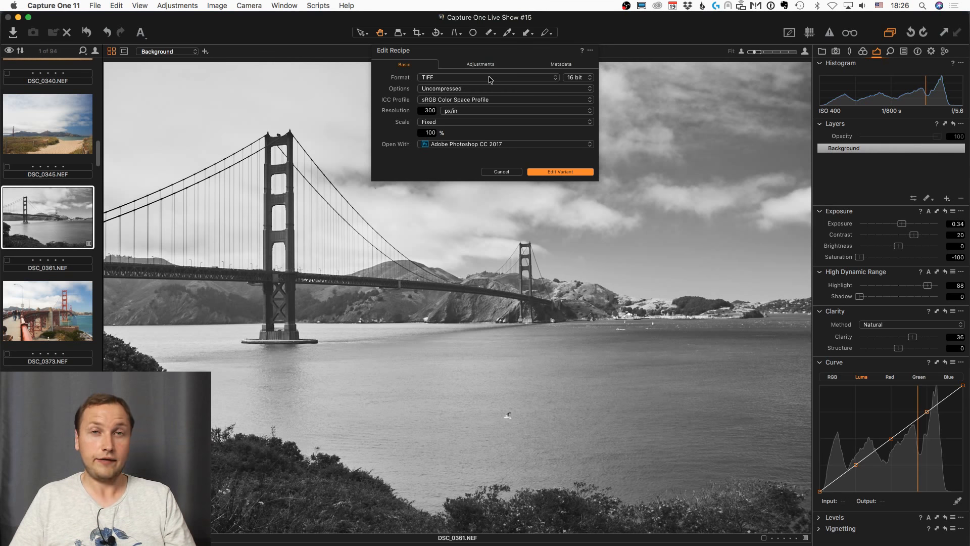
Create the 16-bit uncompressed TIFF copy of DSC_0361.NEF in Adobe Photoshop CC 2017 and return to Capture One.
click(551, 173)
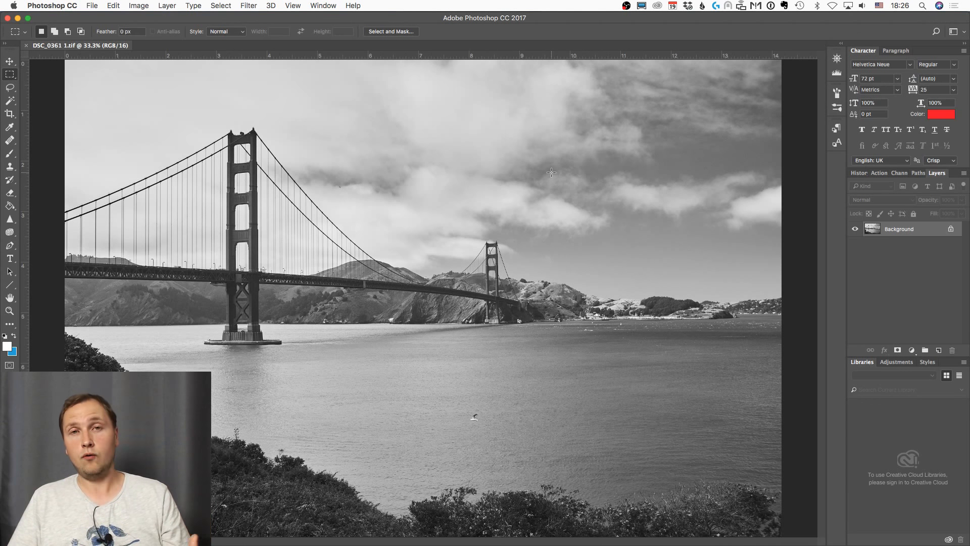
mouse_move(1, 386)
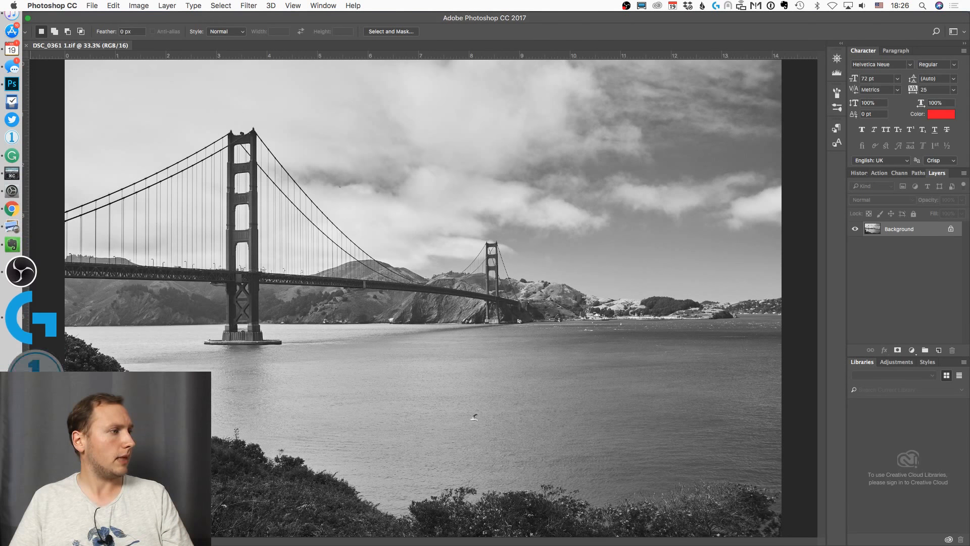
click(34, 385)
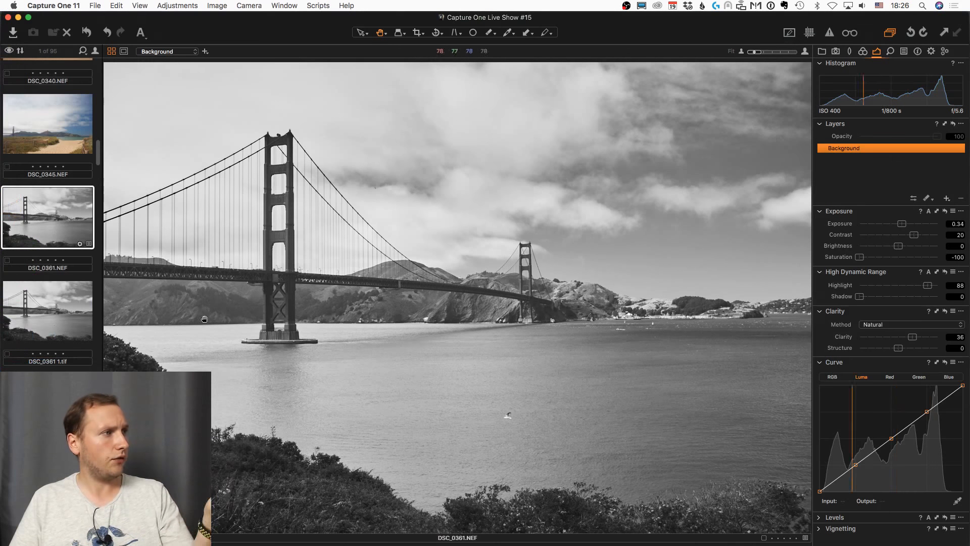
Locate DSC_0361.NEF in Finder, inspect the DSC_0361 1.tif file beside it, and return to Capture One.
right_click(71, 224)
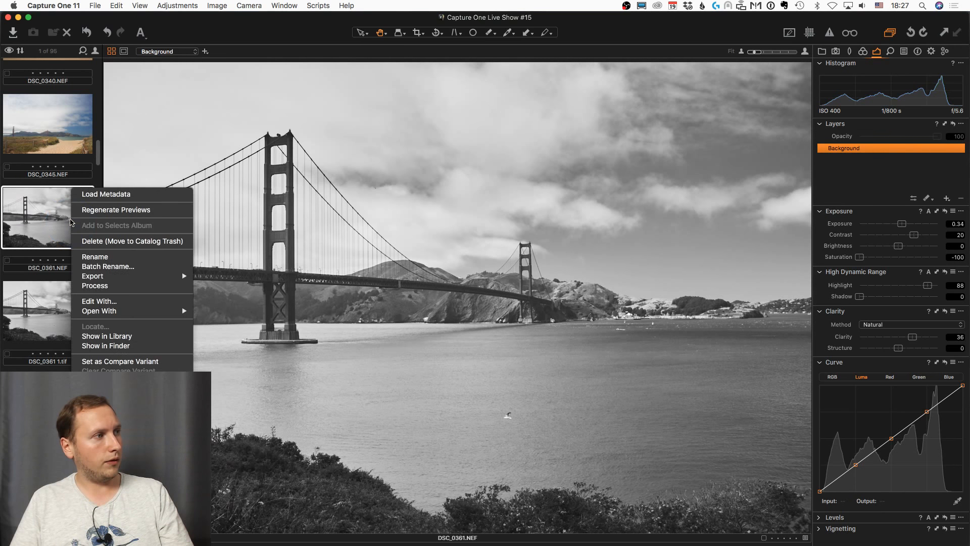
click(122, 347)
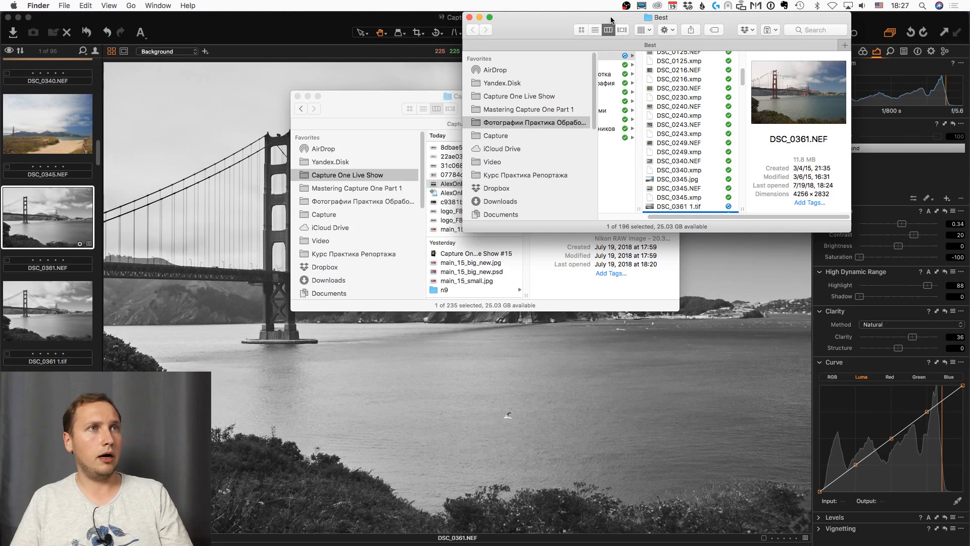
drag(612, 20, 484, 20)
drag(720, 227, 743, 284)
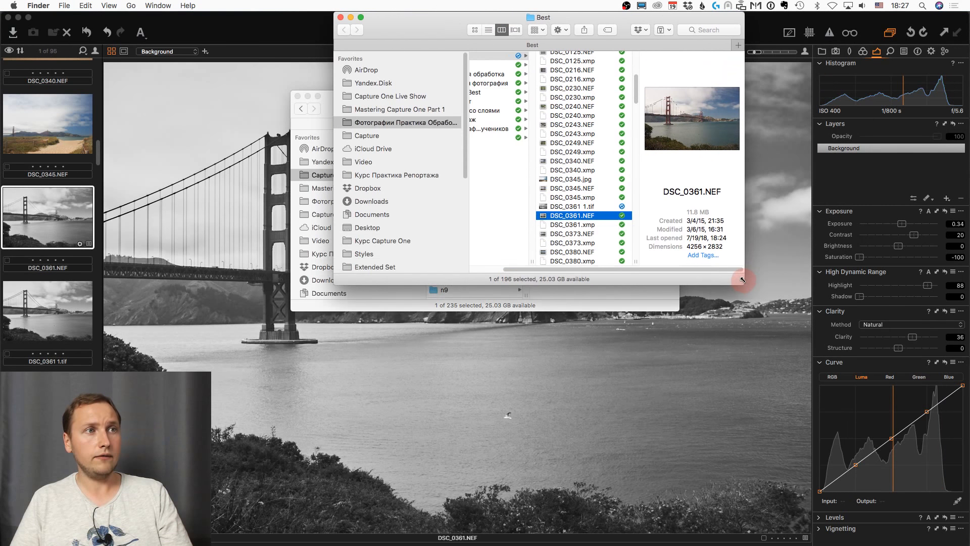
click(599, 207)
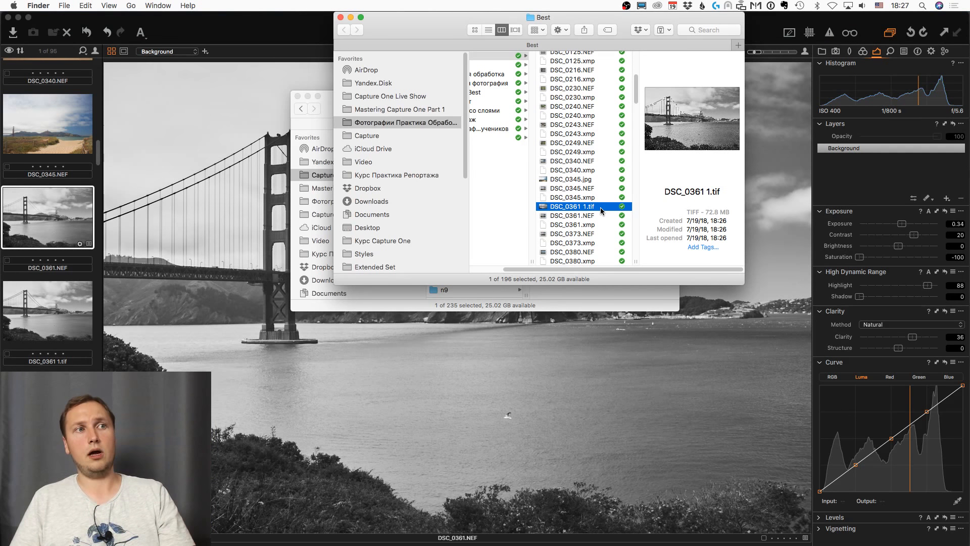
click(767, 29)
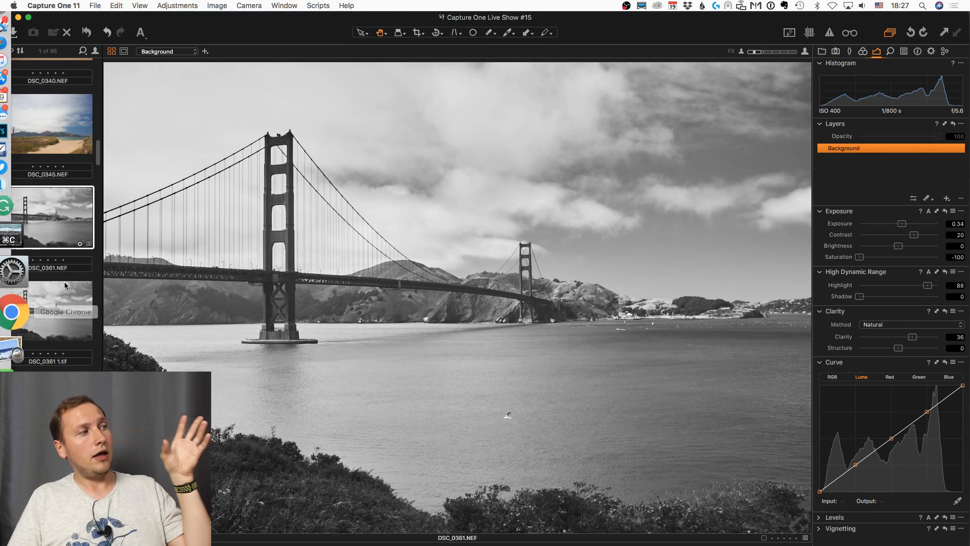
Compare the adjustment values of DSC_0361 1.tif with those of the original DSC_0361.NEF.
click(80, 296)
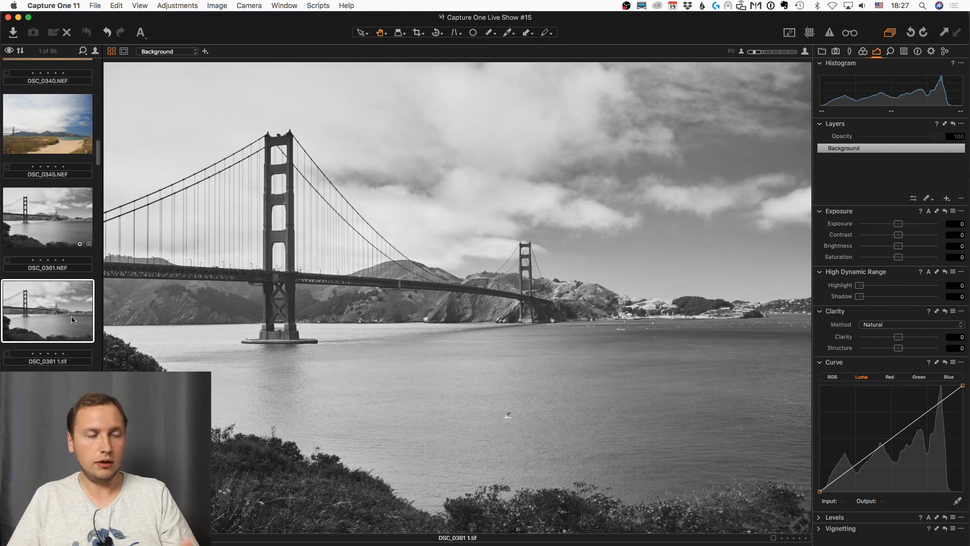
click(50, 214)
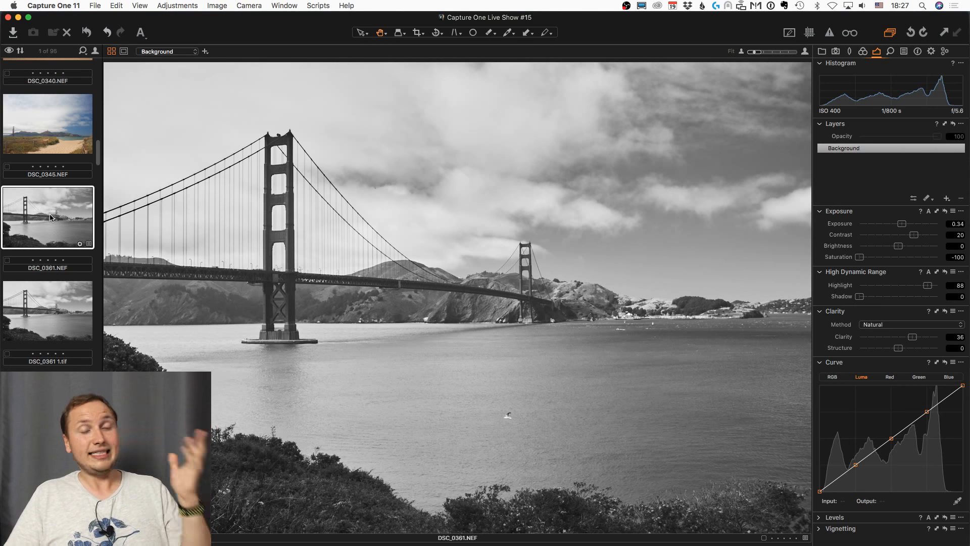
click(70, 298)
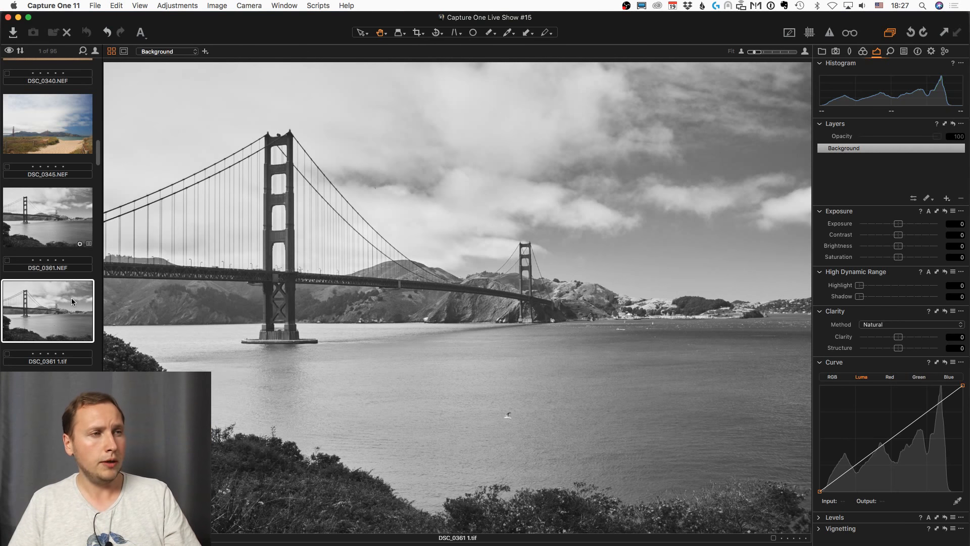
Switch to Photoshop and apply an S-shaped RGB curve to DSC_0361 1.tif, lowering the shadows and raising input 141 to output 158.
mouse_move(3, 222)
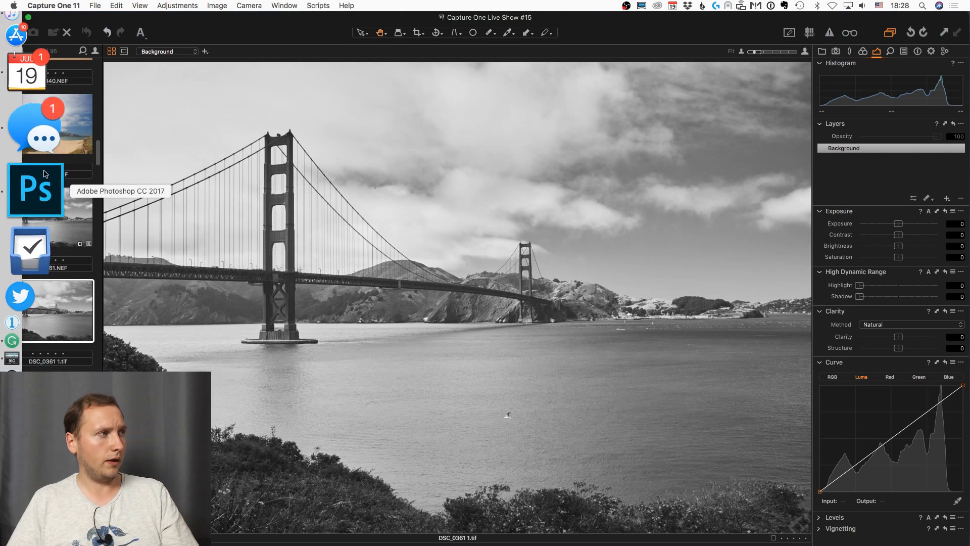
click(45, 174)
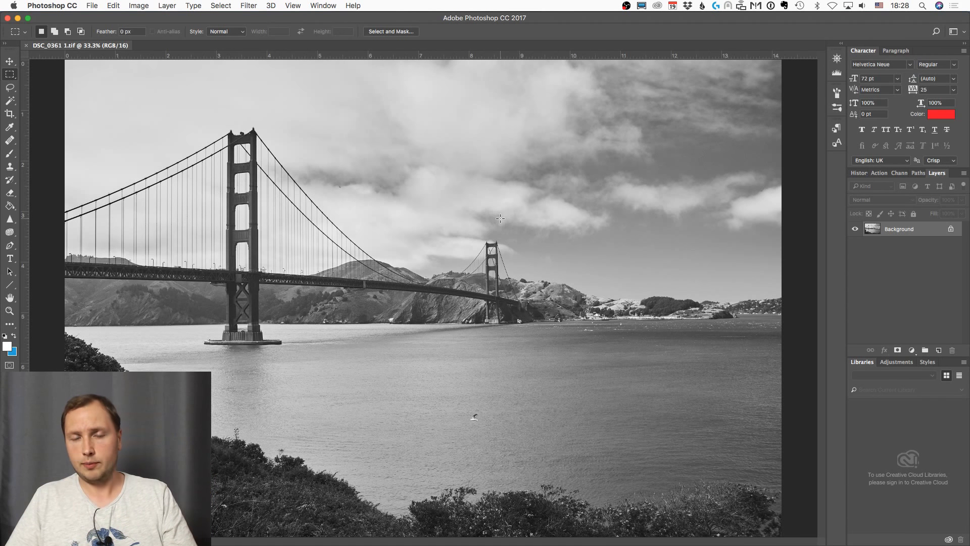
key(b)
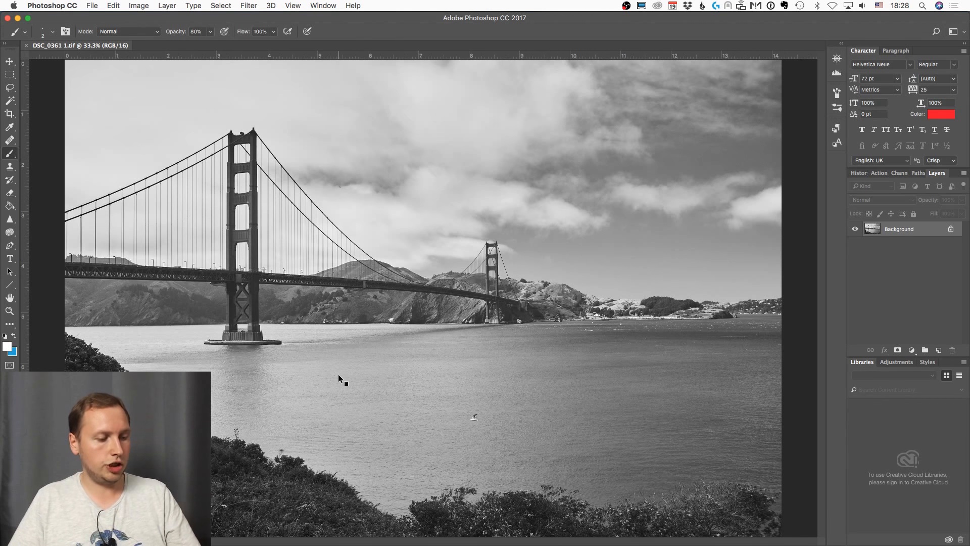
key(ctrl+m)
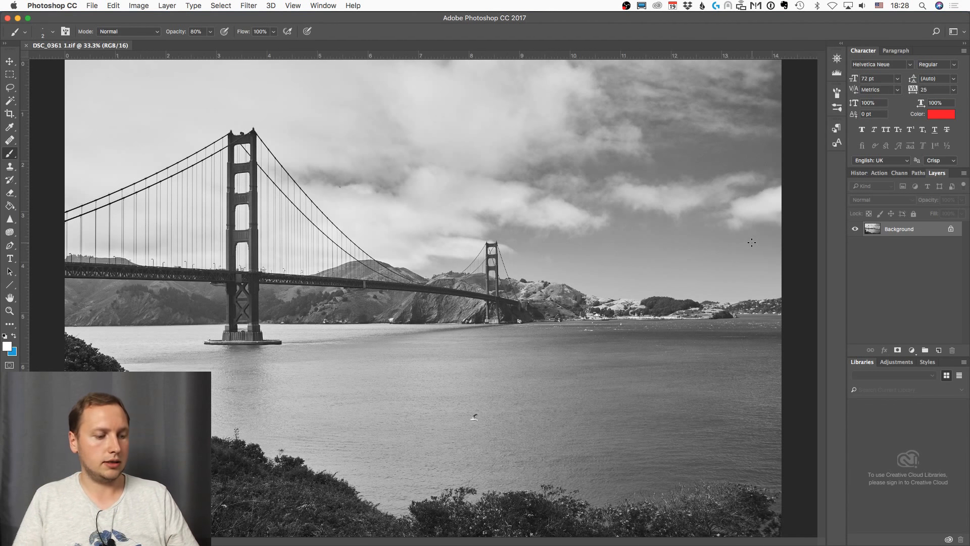
key(super+m)
click(395, 258)
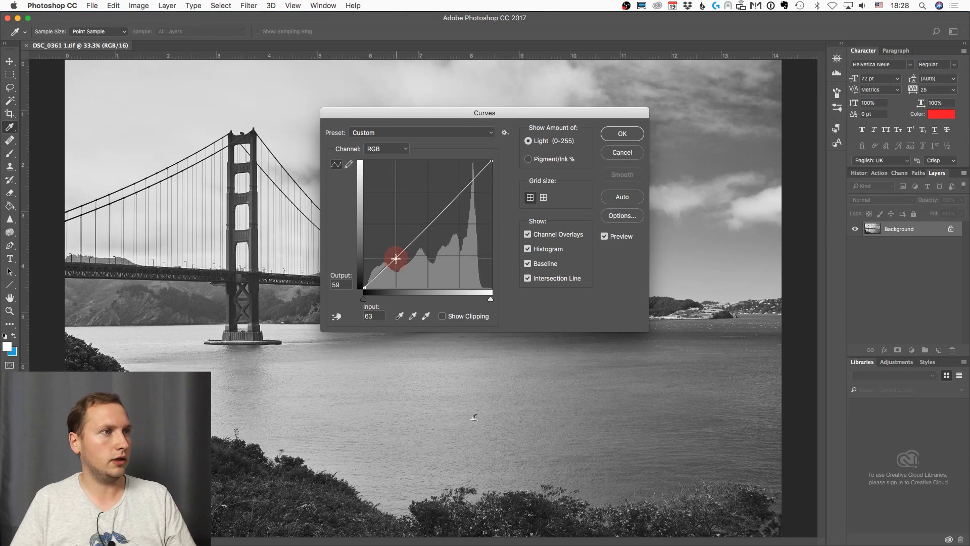
drag(395, 258, 397, 263)
drag(441, 217, 435, 209)
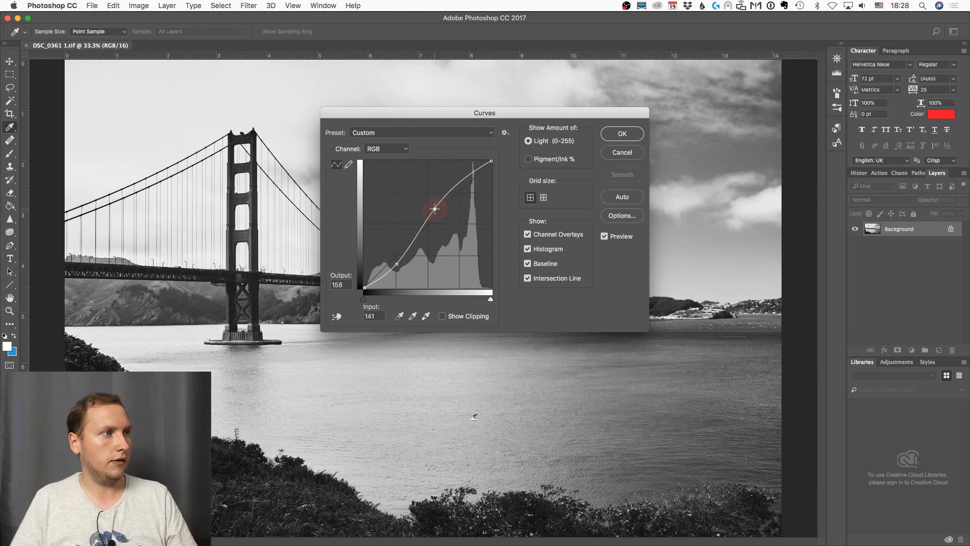
drag(437, 113, 643, 51)
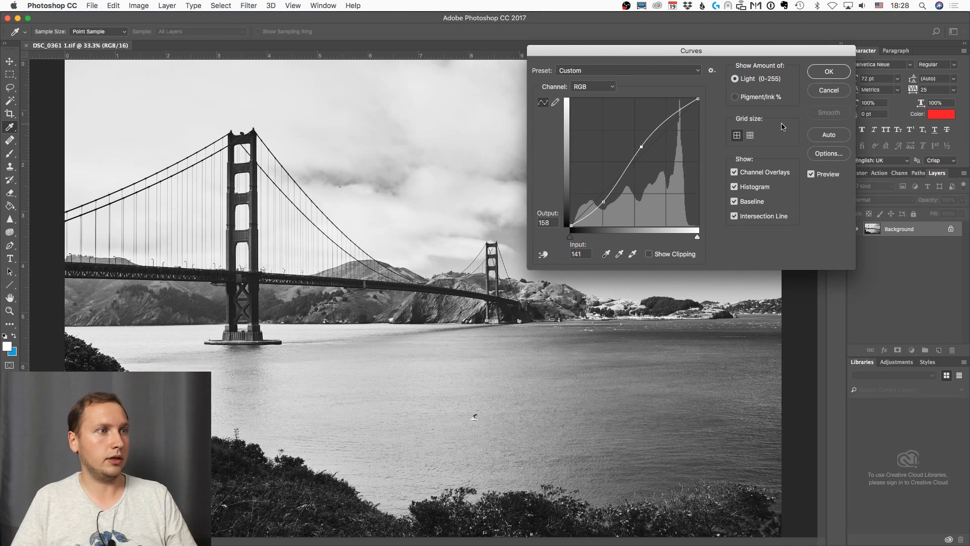
click(827, 71)
Save the curves edit in DSC_0361 1.tif and compare the picture between Photoshop and Capture One, ending in Capture One.
key(b)
key(super+s)
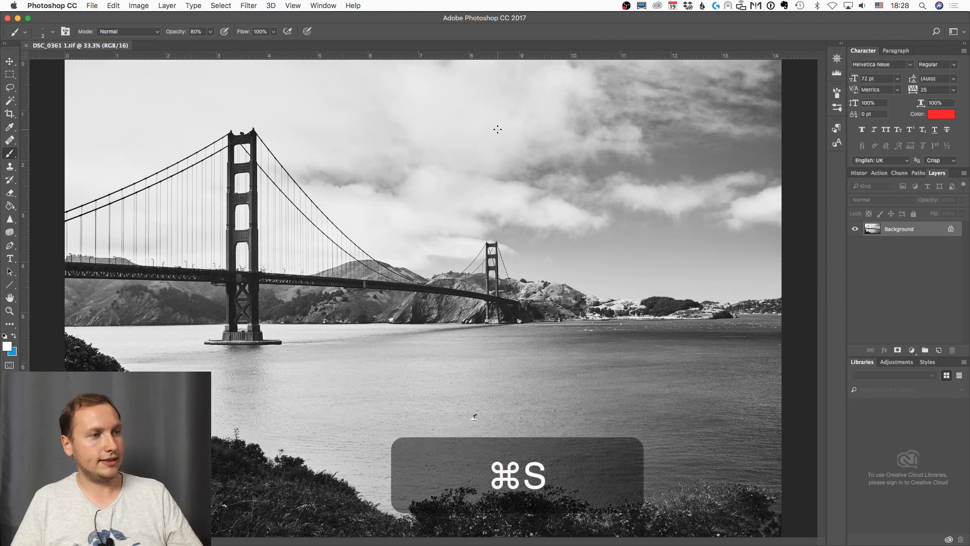
key(super+Tab)
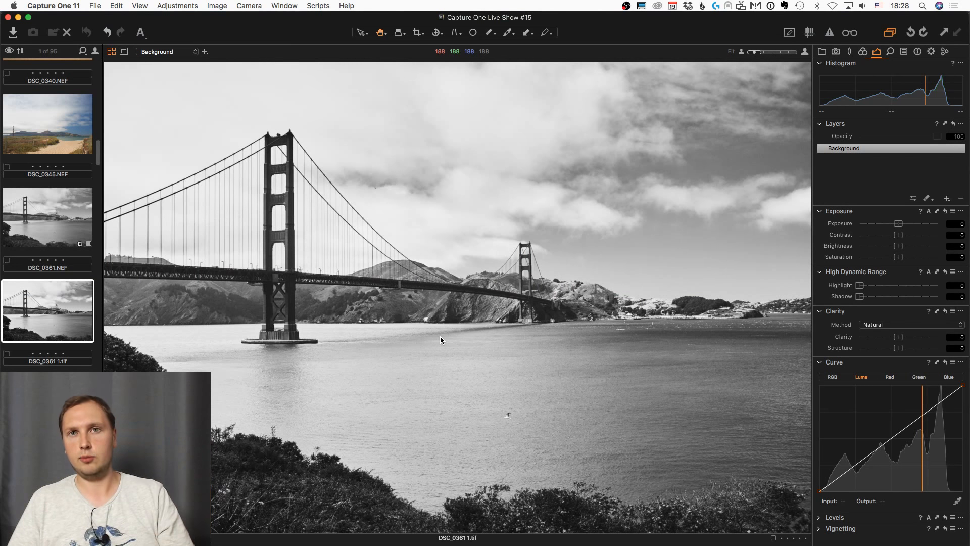
click(28, 162)
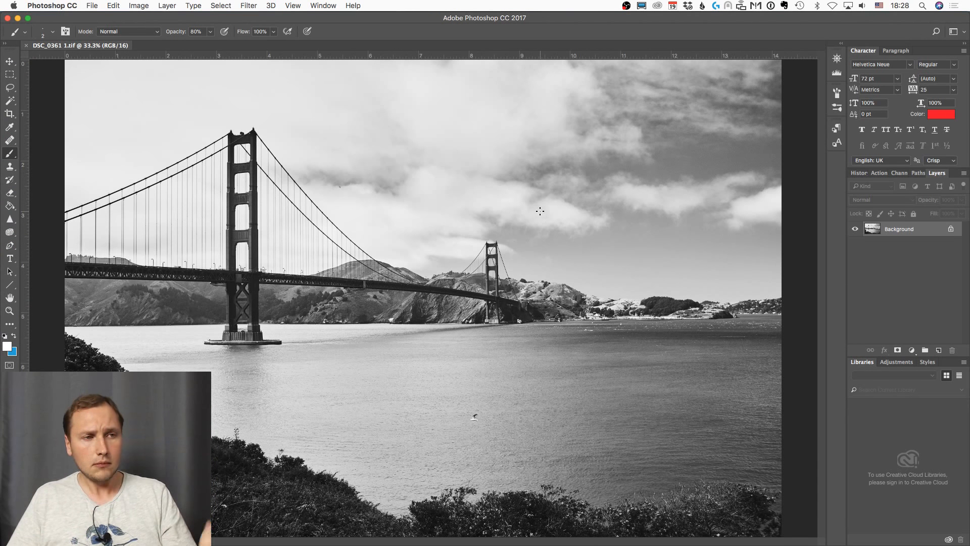
key(super+Tab)
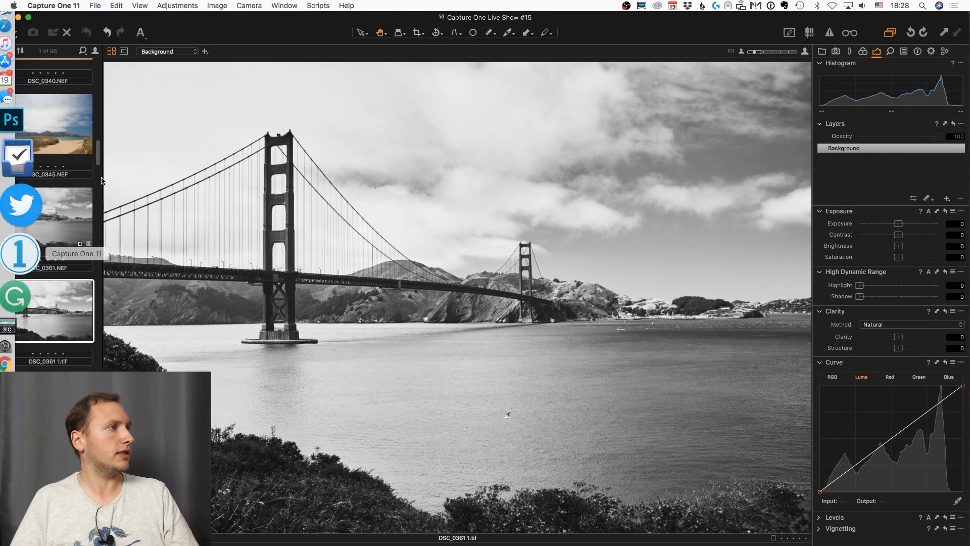
Select the portrait 0202.NEF and set its exposure to 0.04 and contrast to 9.
scroll(74, 209, up, 5)
scroll(74, 209, up, 10)
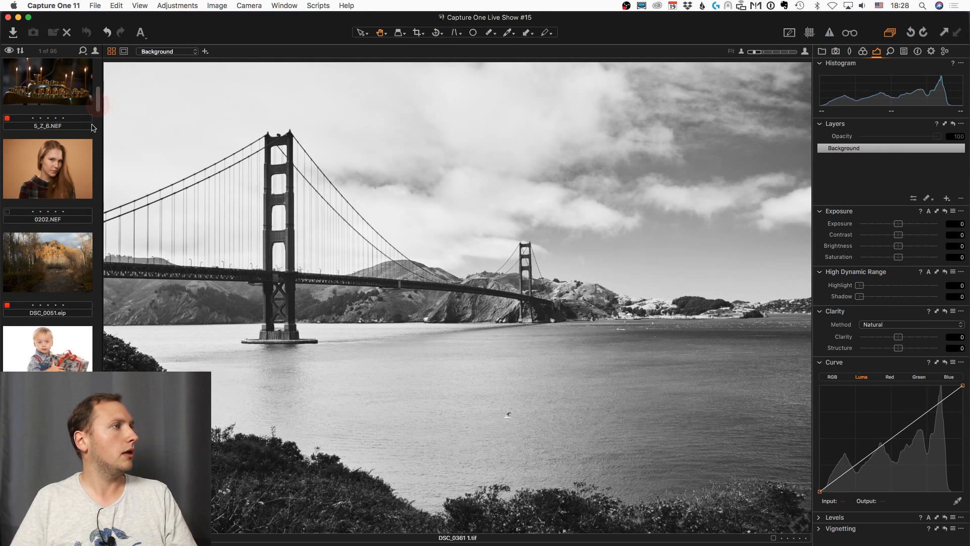
click(71, 163)
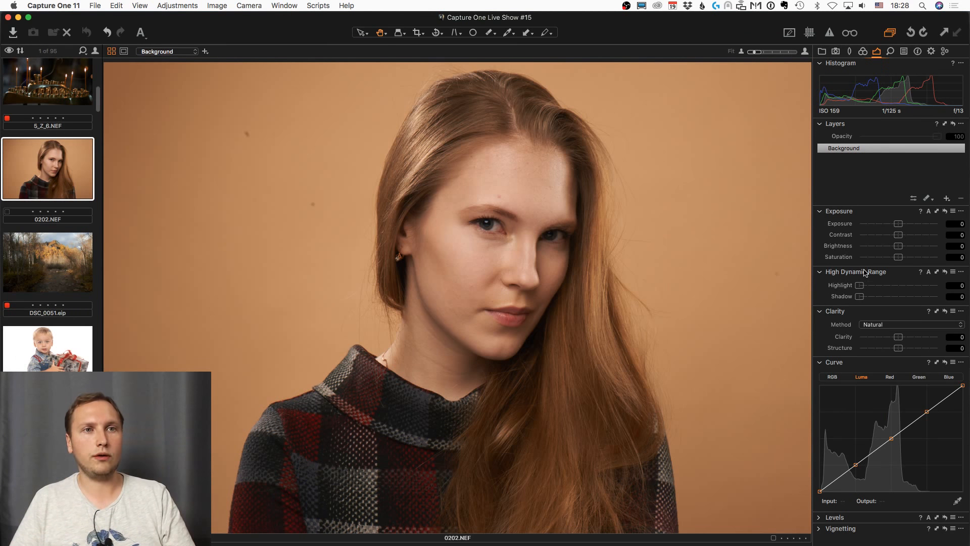
drag(903, 236, 898, 226)
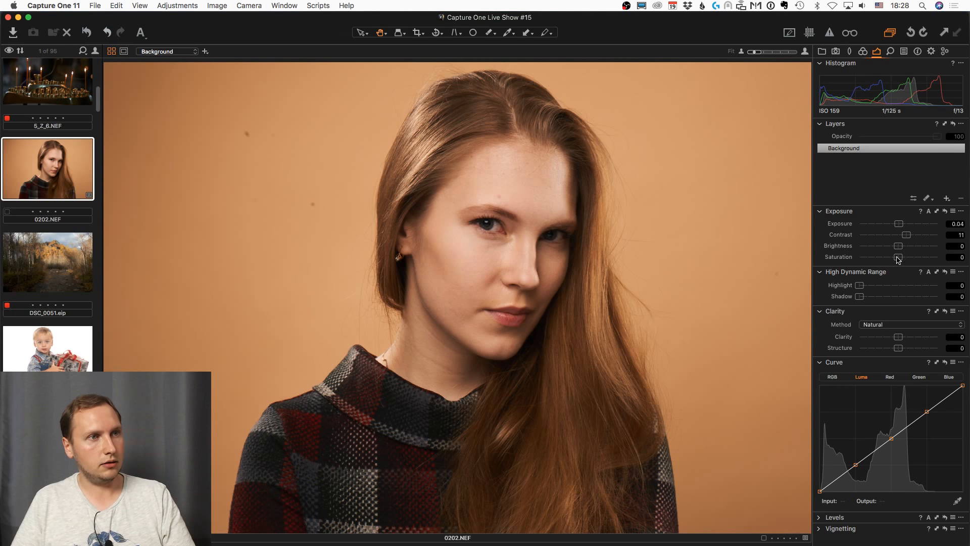
click(904, 239)
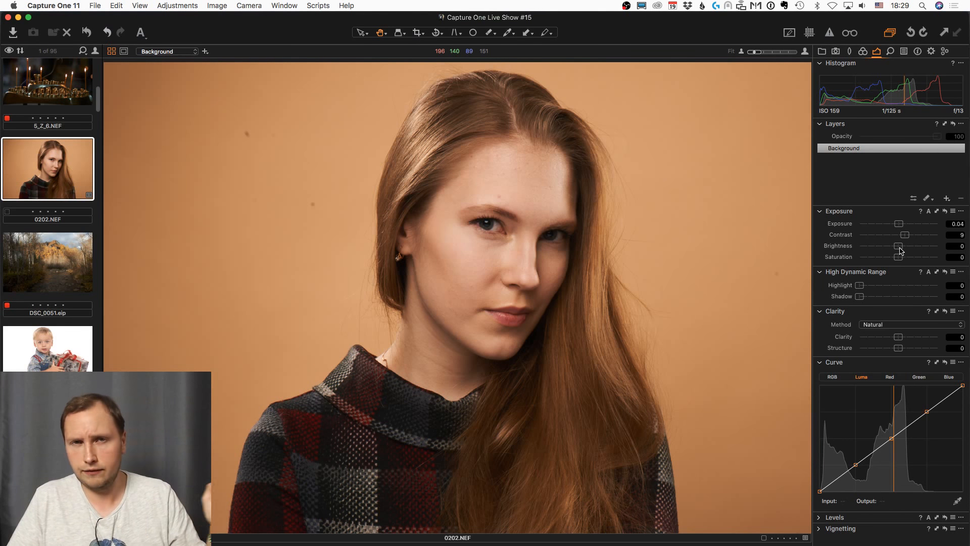
Check the skin detail in 0202.NEF, then send it with Edit With to Adobe Photoshop CC 2017 as a 16-bit uncompressed TIFF.
click(504, 210)
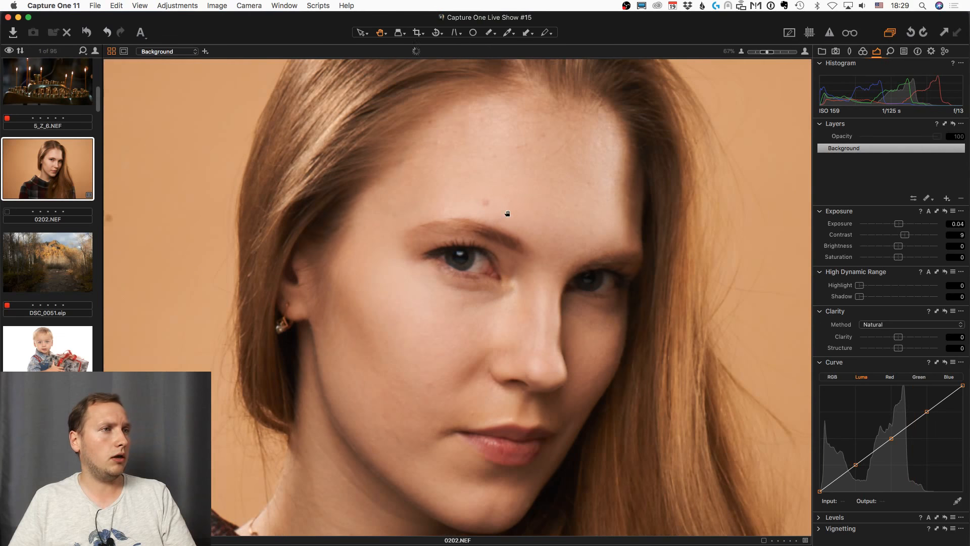
drag(514, 190, 467, 122)
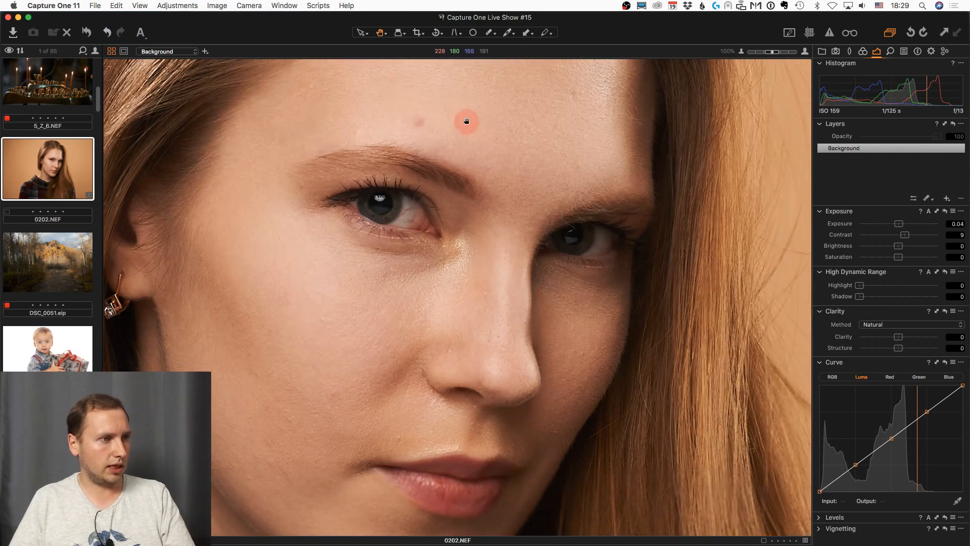
click(466, 302)
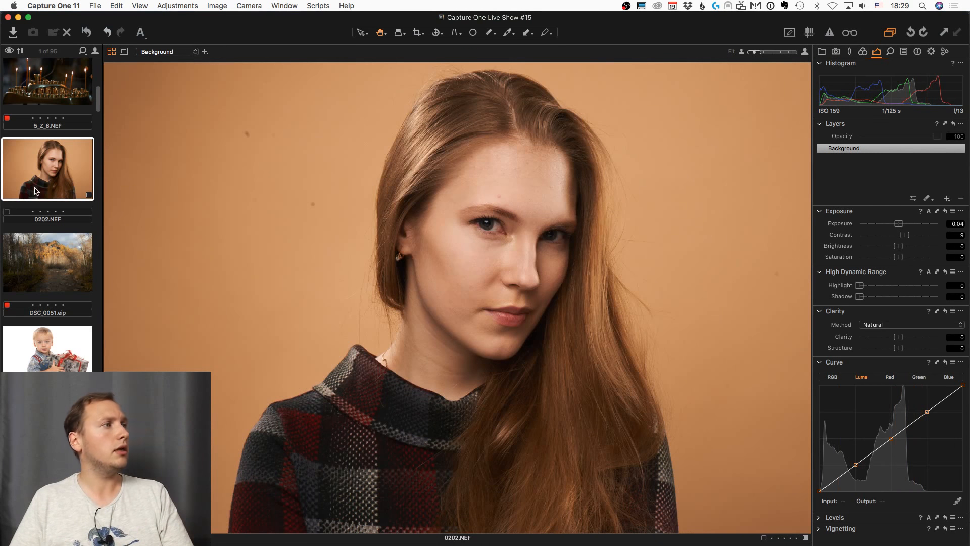
right_click(61, 176)
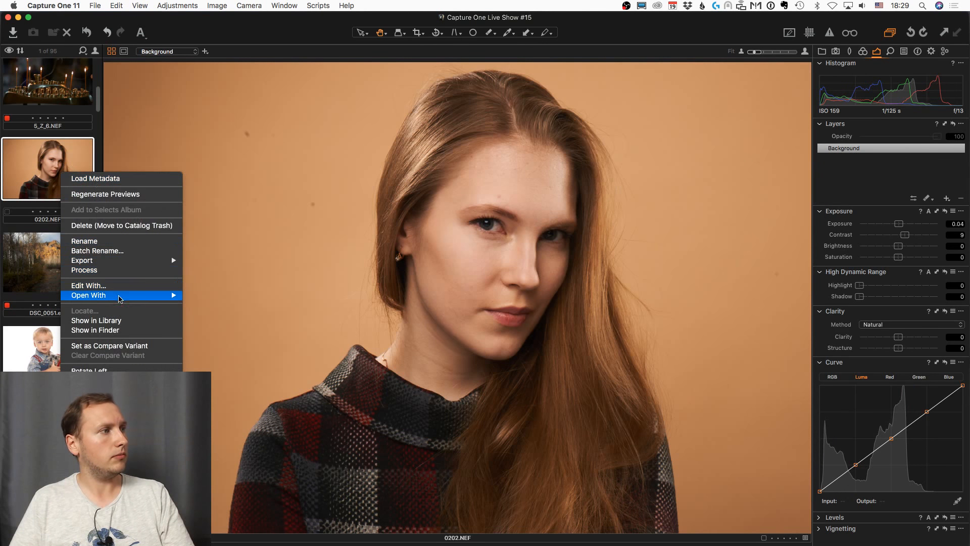
click(111, 284)
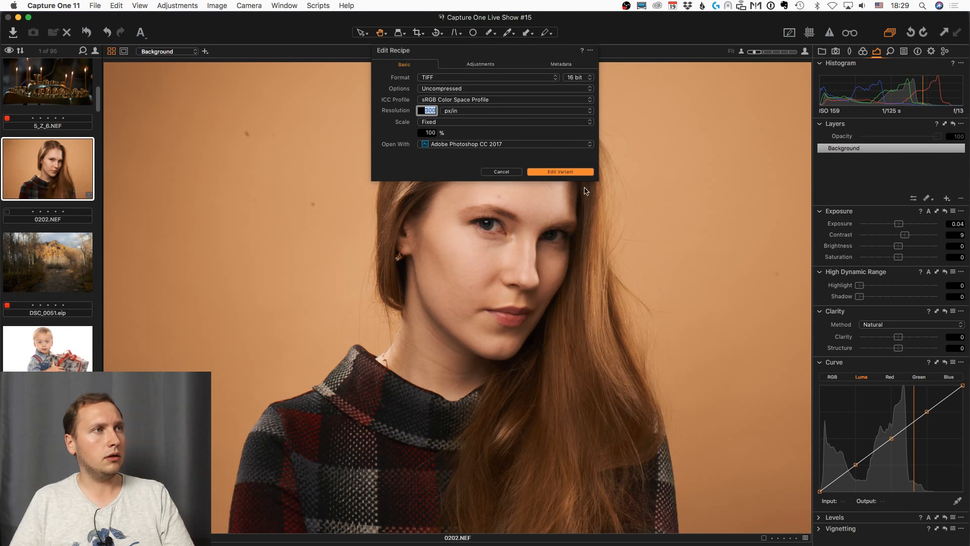
click(559, 170)
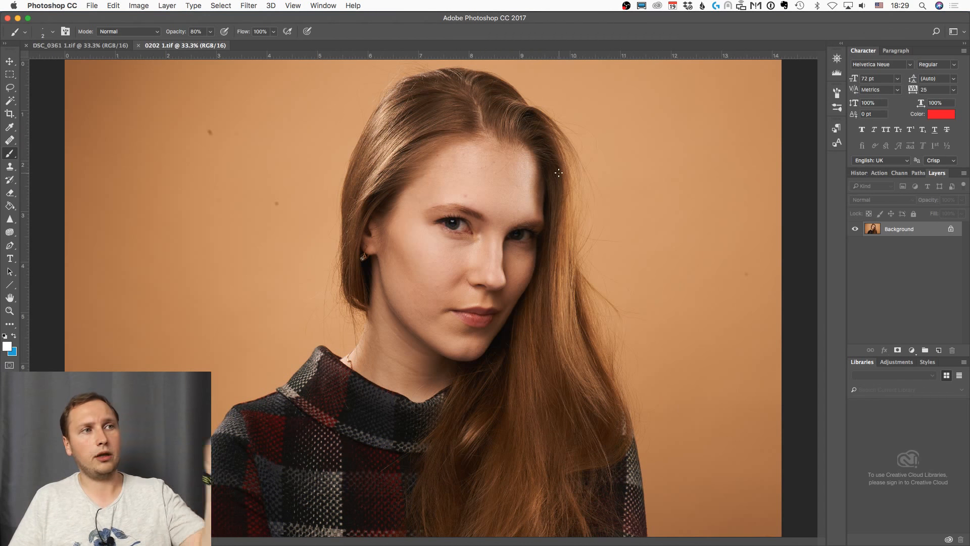
Activate the Healing Brush on 0202 1.tif and set its size to 80 for retouching under the eye.
key(z)
click(483, 219)
click(483, 219)
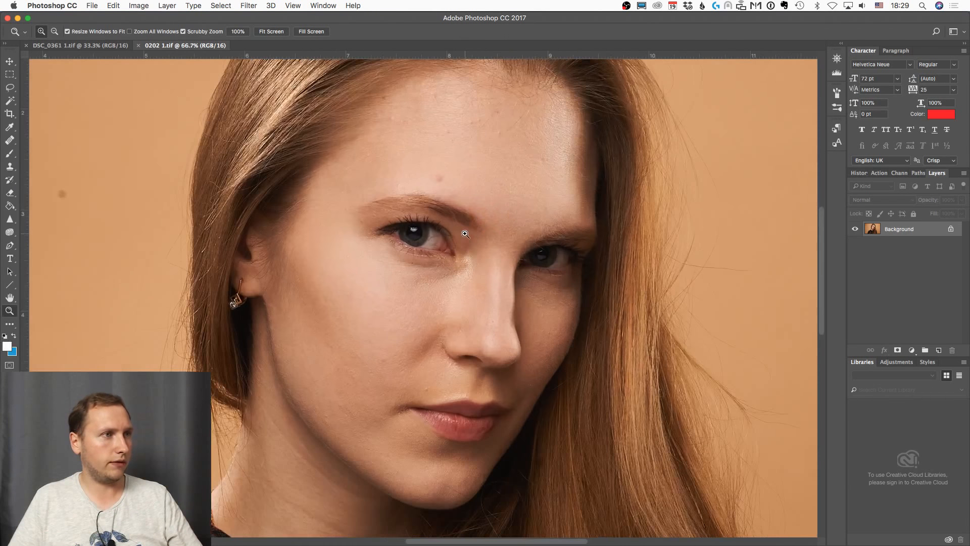
click(483, 218)
click(10, 139)
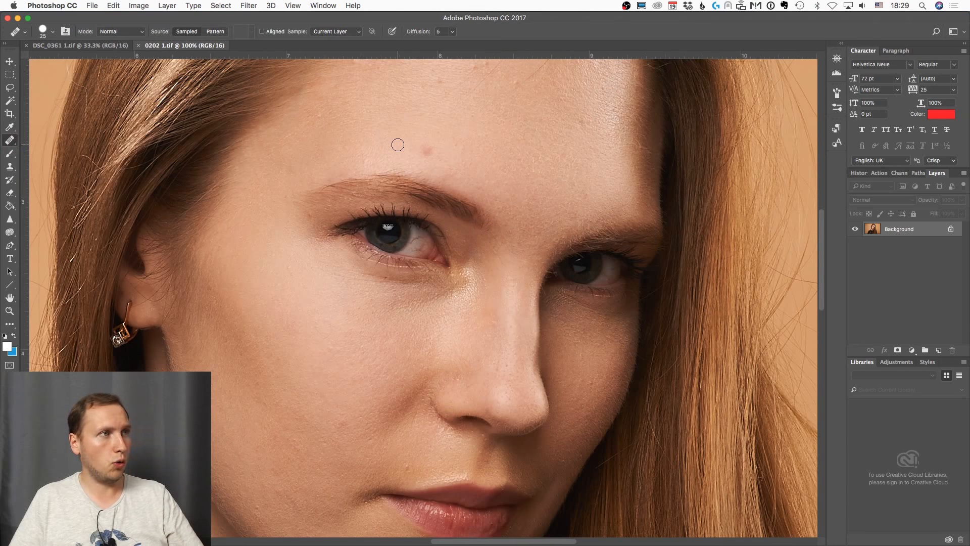
key(bracketright)
key(bracketright)
key(bracketright)
key(bracketright)
key(bracketright)
key(bracketright)
key(bracketright)
key(bracketright)
key(bracketright)
key(bracketleft)
key(bracketleft)
key(bracketleft)
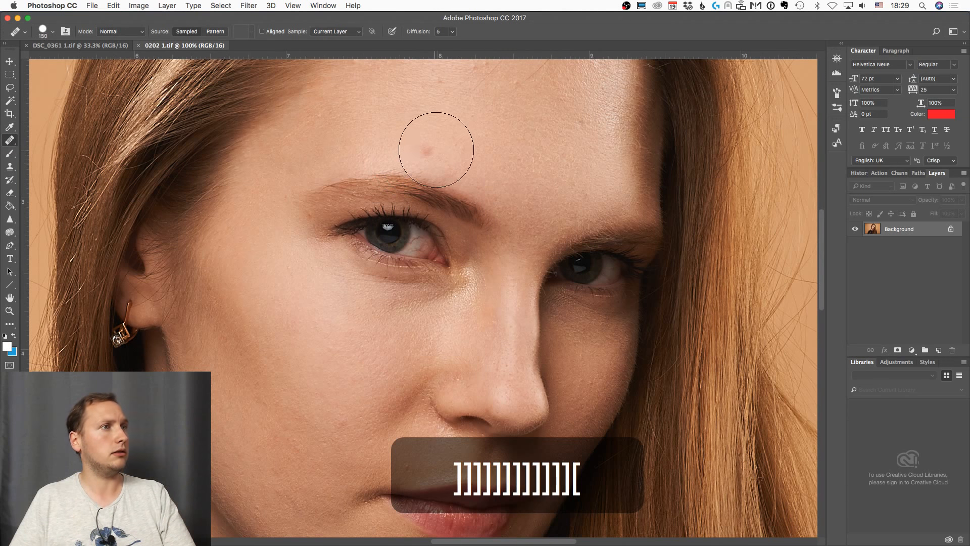
key(bracketright)
key(bracketleft)
key(bracketleft)
Try to heal the shadow under the eye from a cheek sample, and undo the stroke.
click(420, 306)
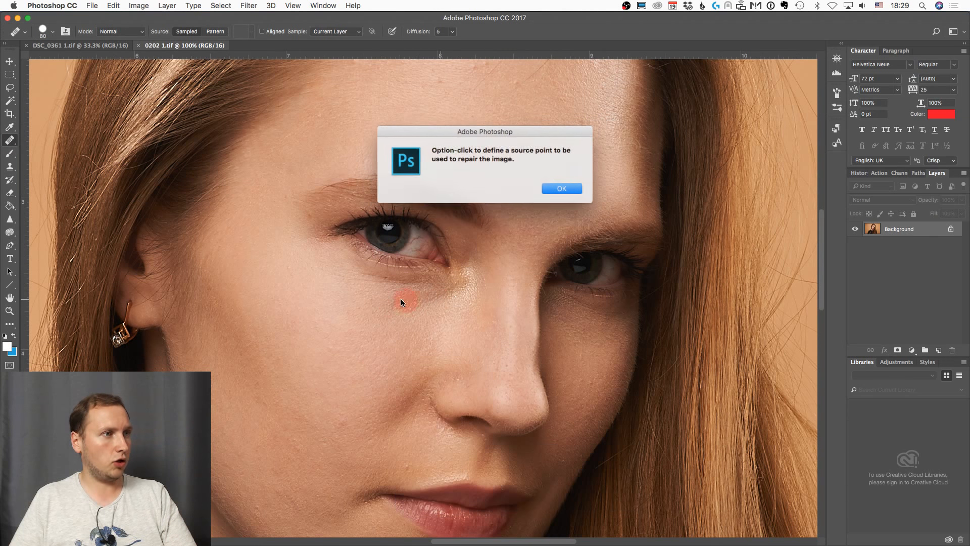
click(556, 194)
alt+click(342, 329)
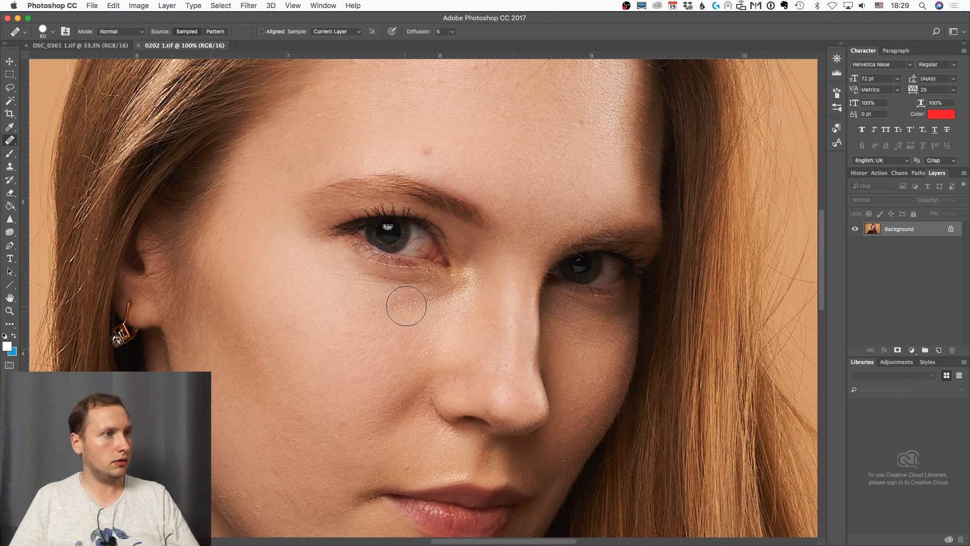
mouse_move(408, 298)
mouse_down()
mouse_move(445, 289)
mouse_move(396, 283)
mouse_up()
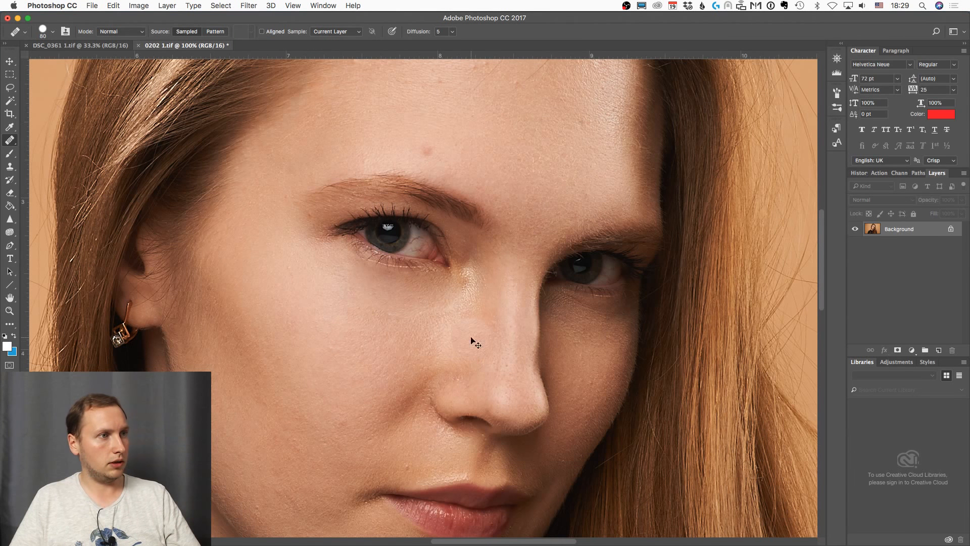
key(super+z)
Try the content-aware Spot Healing Brush at size 70 on the shadow by the inner eye corner, and undo the strokes.
drag(9, 140, 77, 141)
key(bracketright)
key(bracketright)
key(bracketright)
key(bracketright)
key(bracketright)
key(bracketright)
key(bracketright)
key(bracketright)
key(bracketright)
key(bracketright)
key(bracketright)
key(bracketright)
key(bracketright)
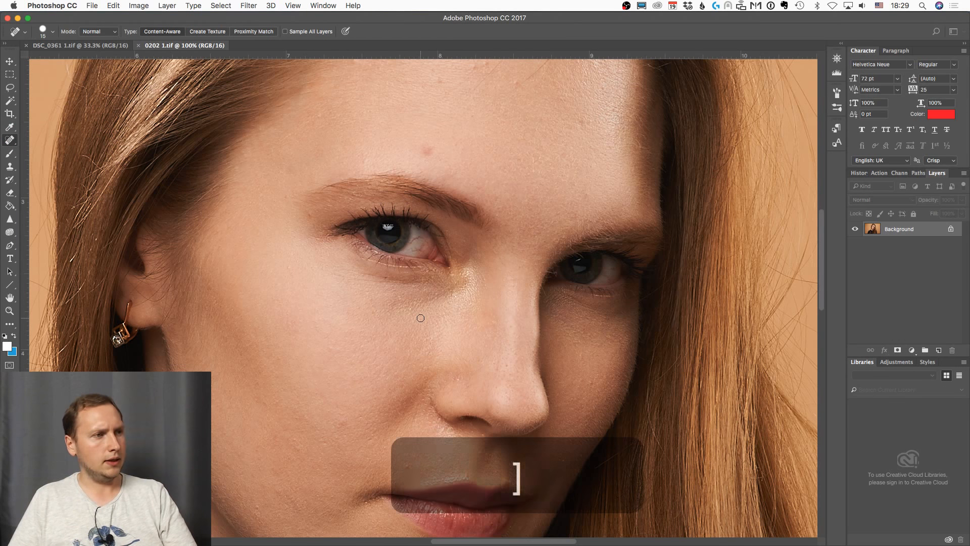
key(bracketleft)
key(bracketleft)
key(bracketleft)
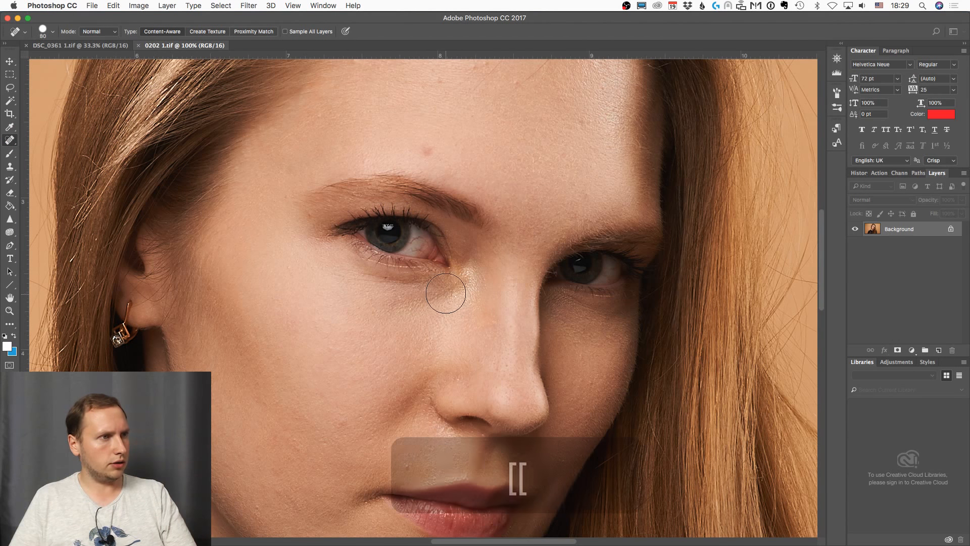
mouse_move(446, 282)
mouse_down()
mouse_move(385, 290)
mouse_move(437, 299)
mouse_up()
key(super+z)
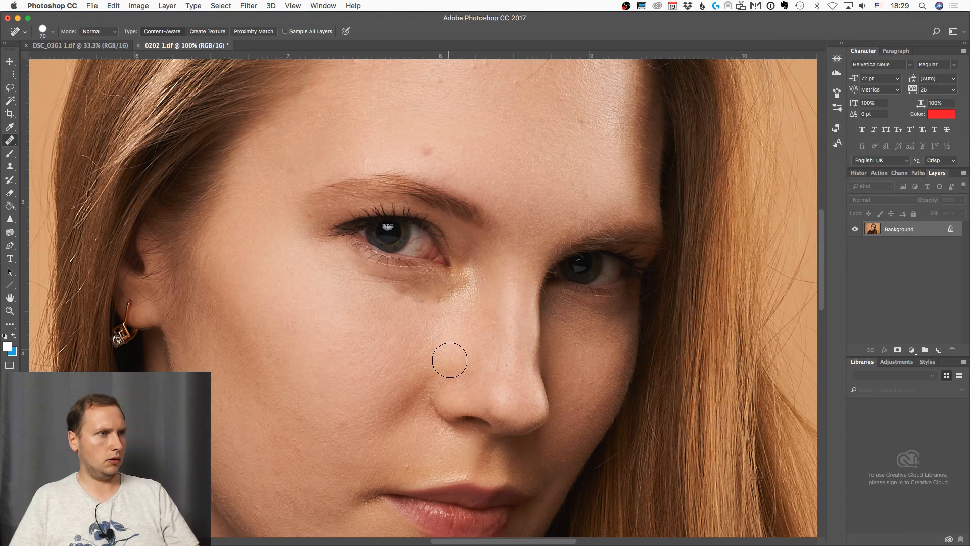
key(super+z)
Try healing the under-eye shadow with the Healing Brush from a sample lower on the cheek, and undo the stroke.
right_click(12, 147)
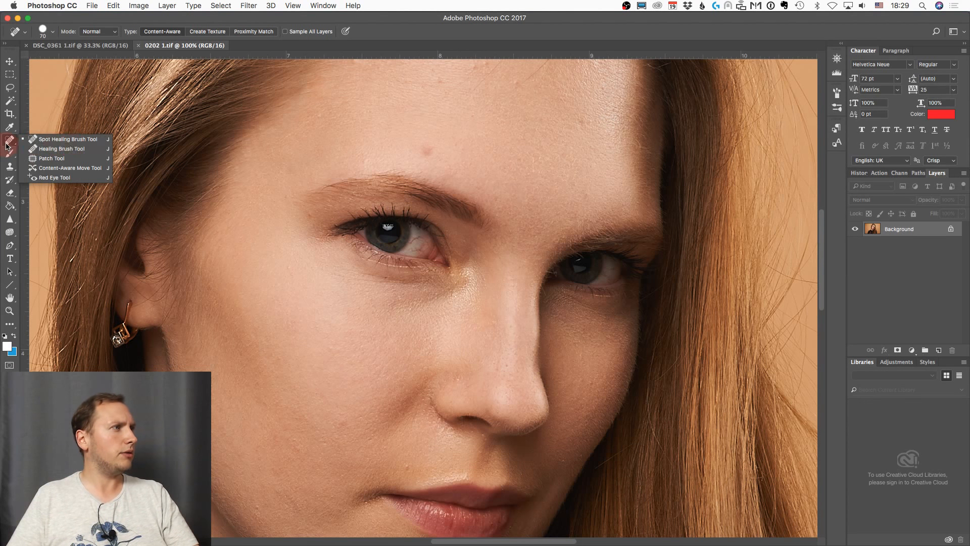
click(61, 148)
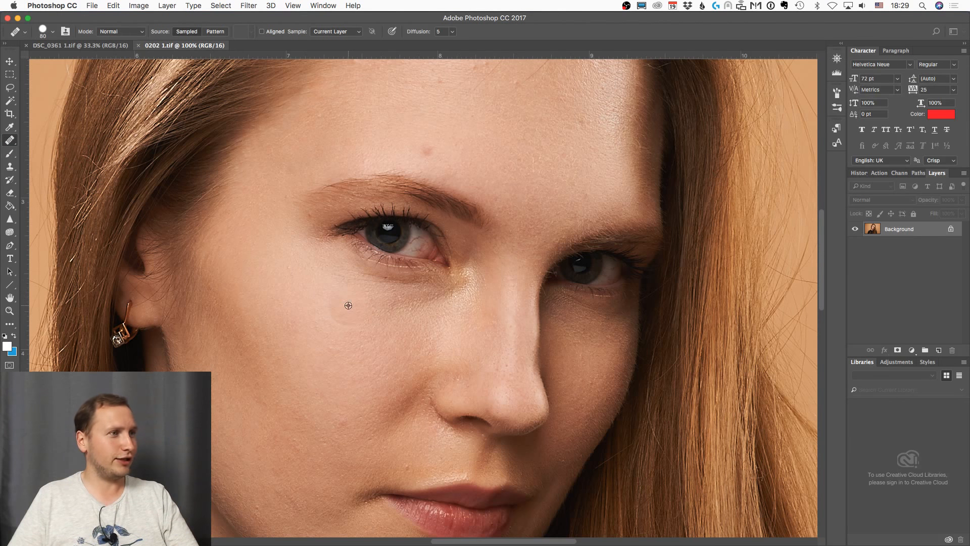
alt+click(350, 353)
drag(405, 307, 456, 297)
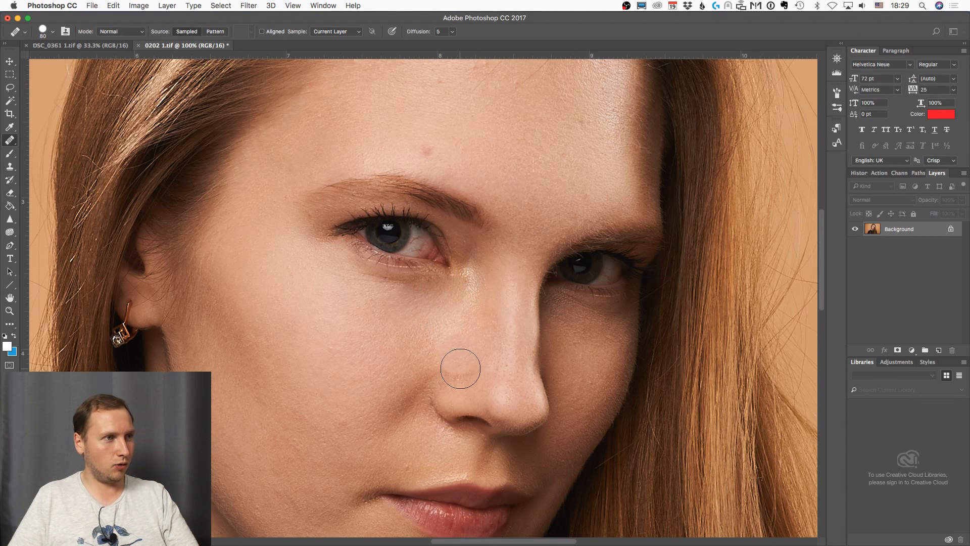
key(super+z)
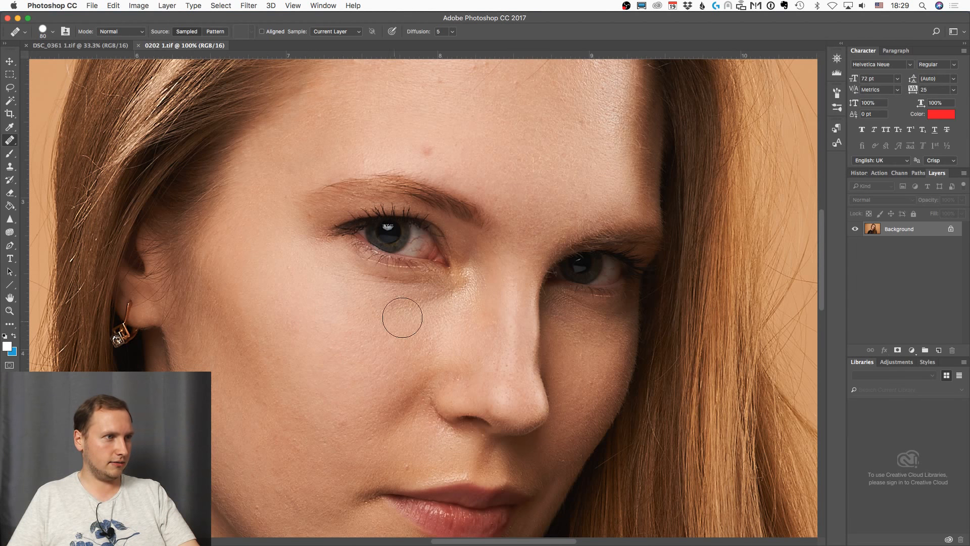
Heal the shadow under the more brightly lit eye up to its inner corner, using clean skin samples from the cheek.
mouse_move(396, 301)
mouse_down()
mouse_move(405, 299)
mouse_move(385, 296)
mouse_up()
alt+click(399, 357)
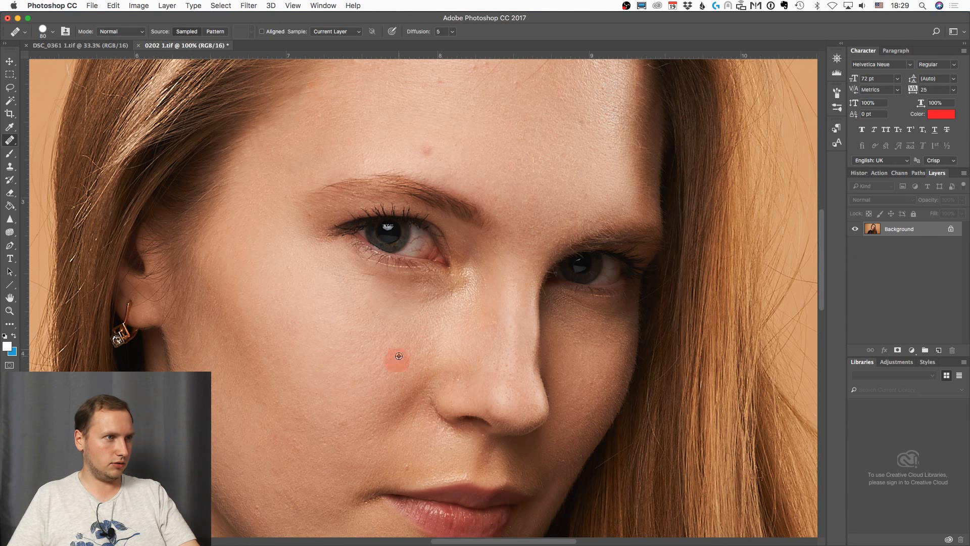
click(428, 299)
alt+click(338, 368)
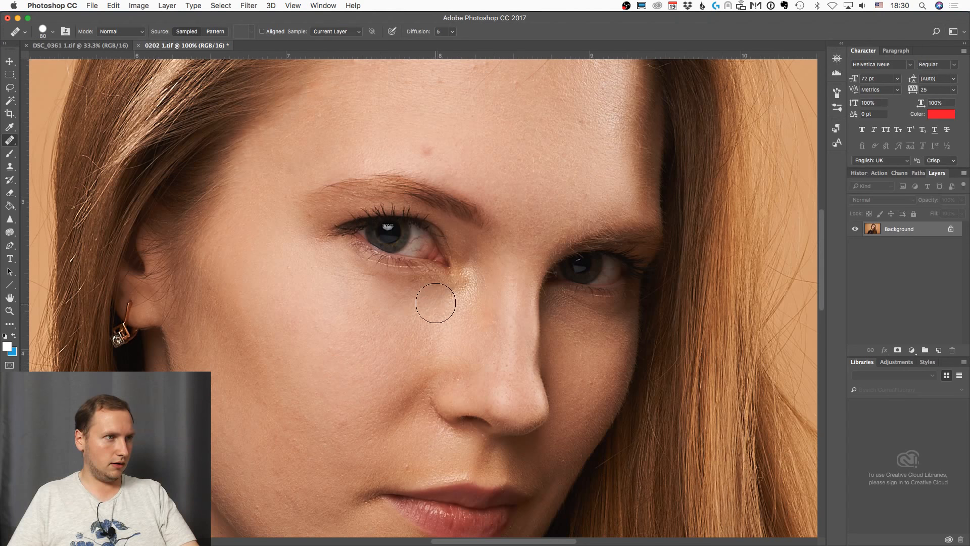
mouse_move(429, 291)
mouse_down()
mouse_move(459, 287)
mouse_move(449, 319)
mouse_move(459, 288)
mouse_up()
key(super+z)
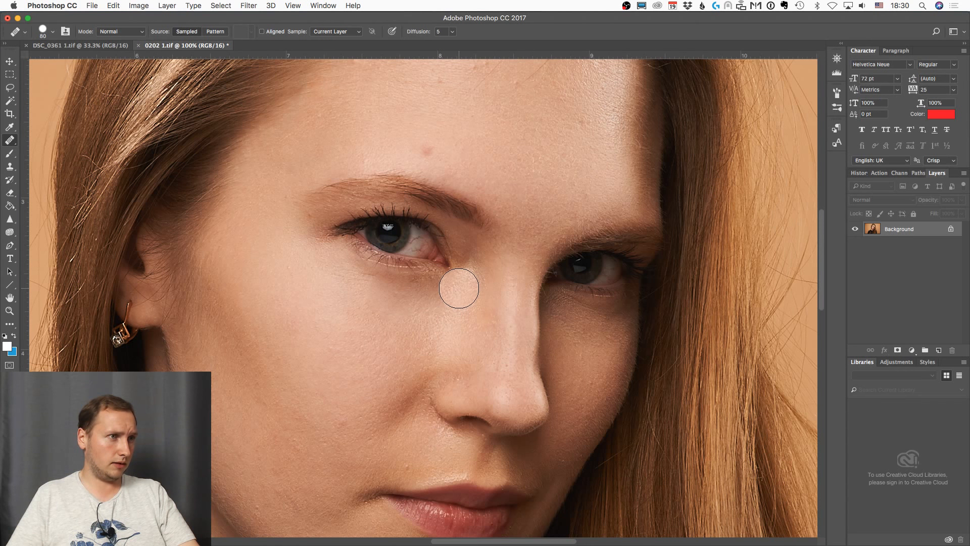
click(459, 290)
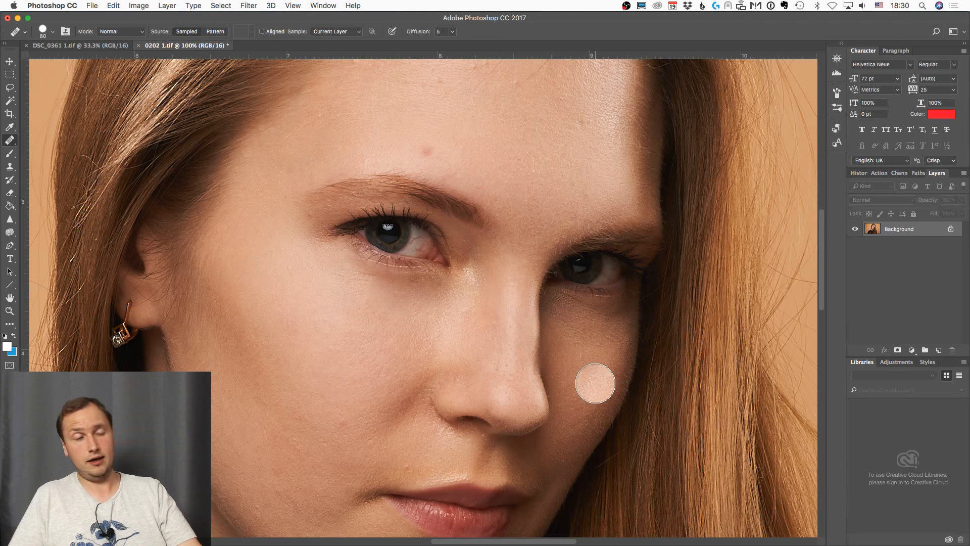
Heal the blemishes above the eyebrow and across the upper forehead with the Healing Brush, sampling clean skin.
alt+click(326, 294)
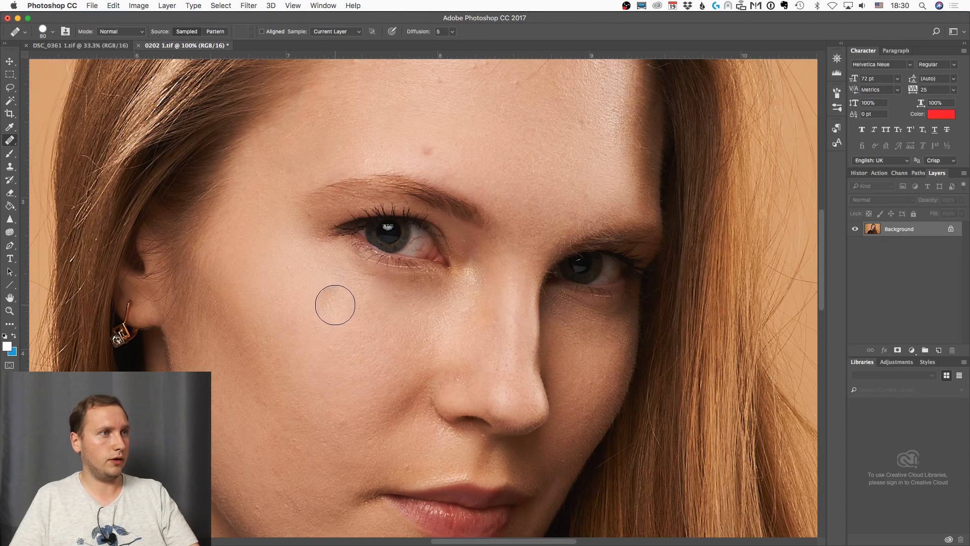
key(space)
drag(322, 482, 320, 436)
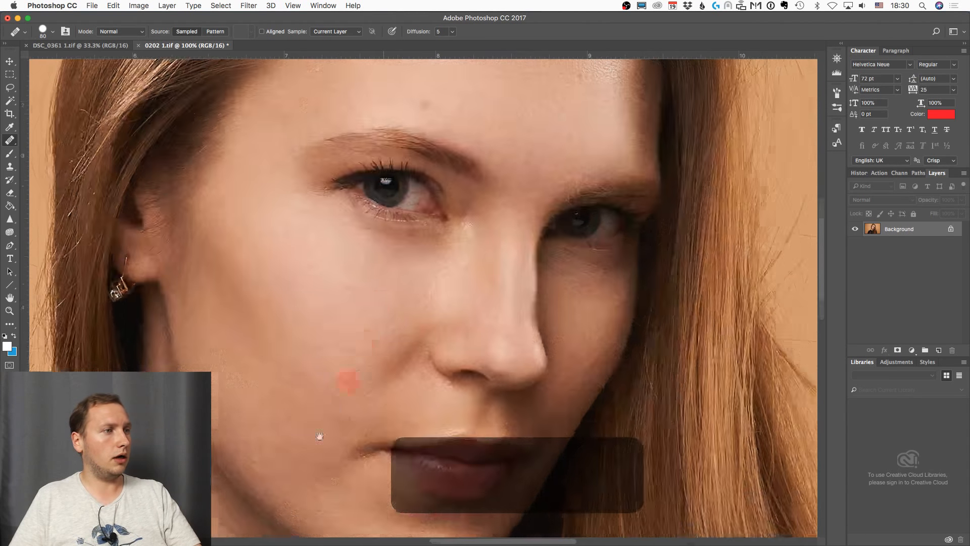
drag(439, 97, 354, 281)
click(340, 292)
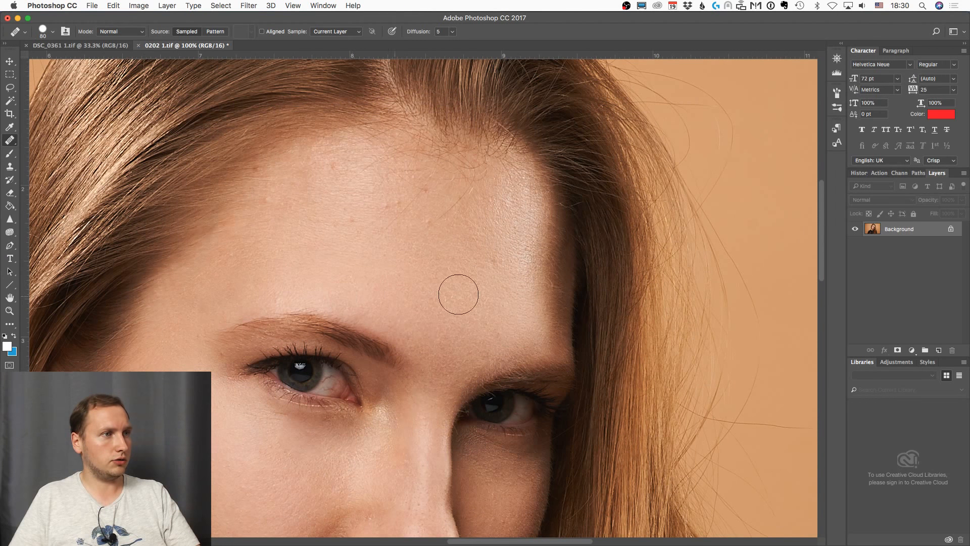
click(353, 223)
click(426, 220)
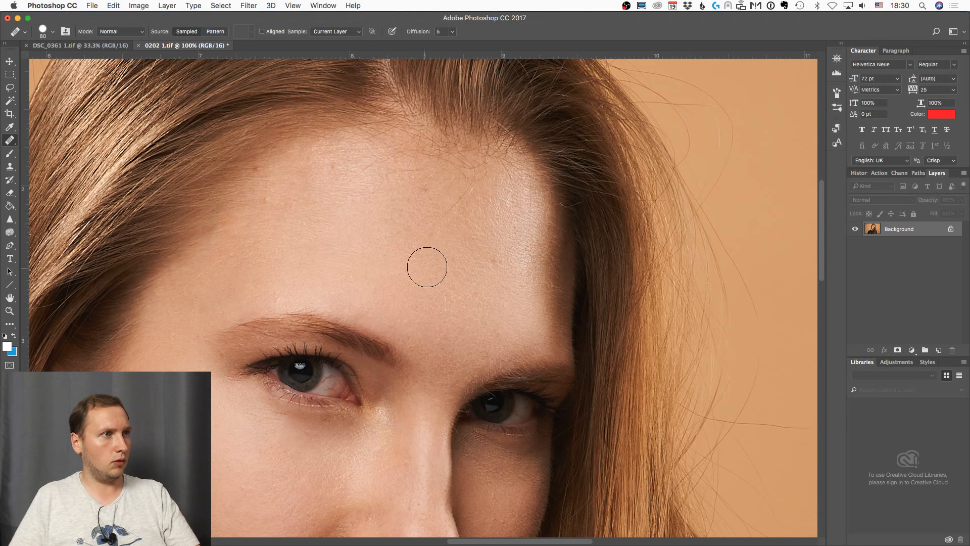
alt+click(422, 249)
click(373, 199)
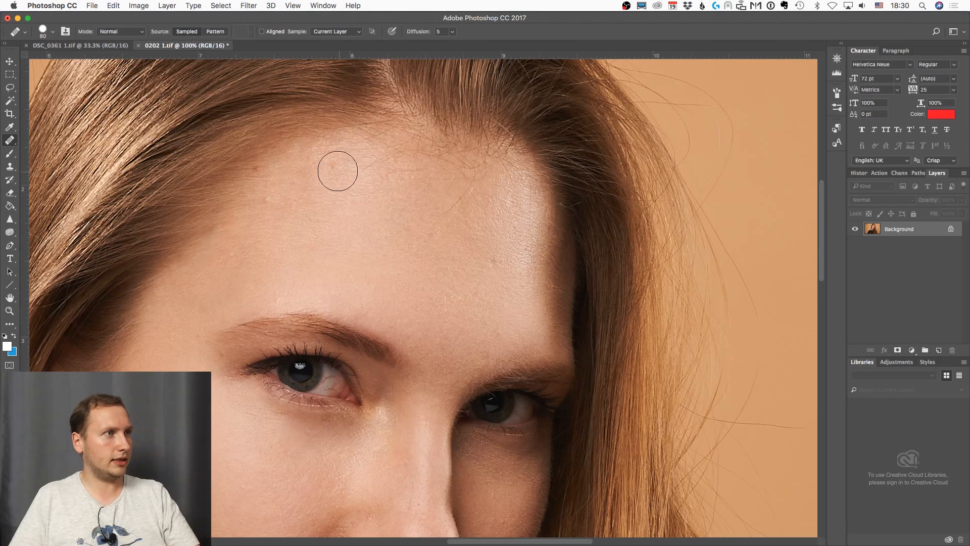
scroll(393, 286, down, 1)
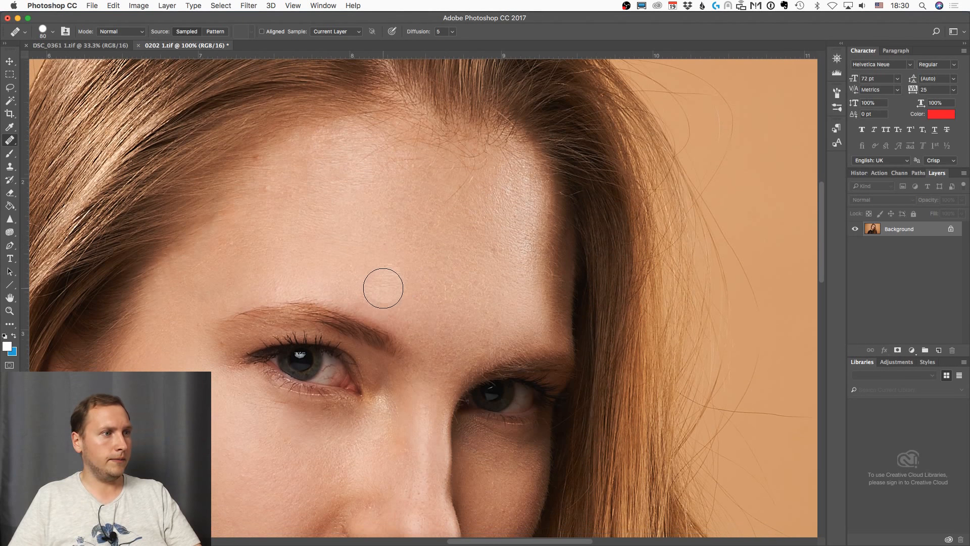
key(z)
alt+click(424, 284)
alt+click(424, 284)
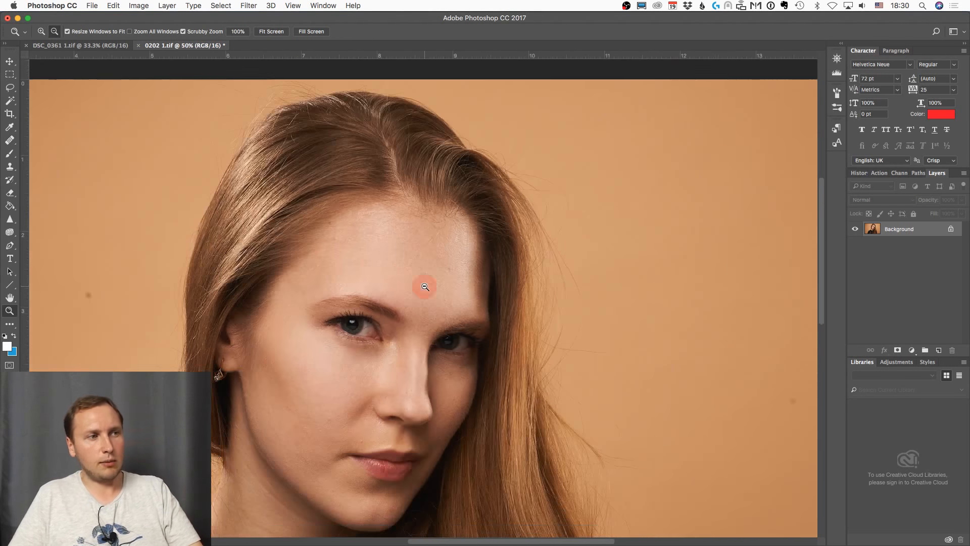
alt+click(425, 287)
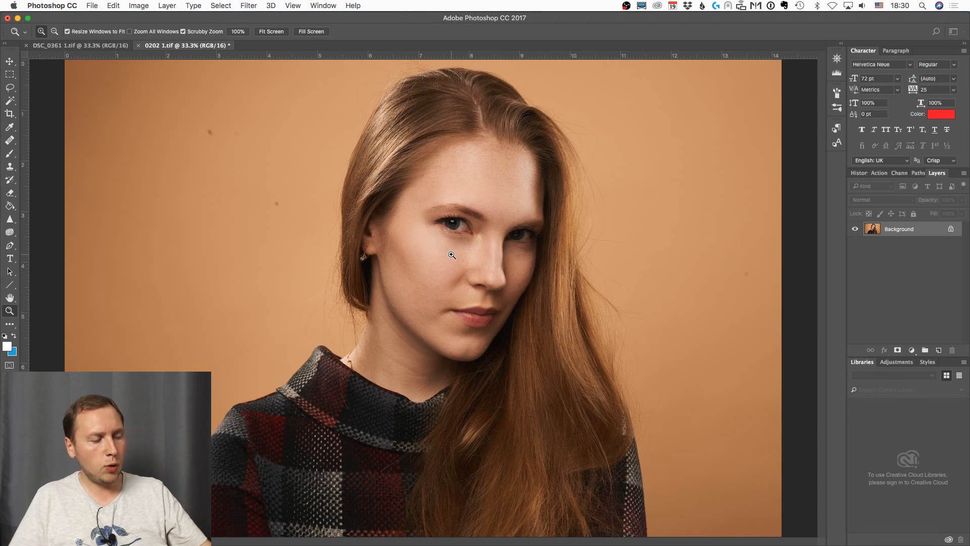
Save the open portrait, switch to Capture One and display 0202 1.tif.
key(super+s)
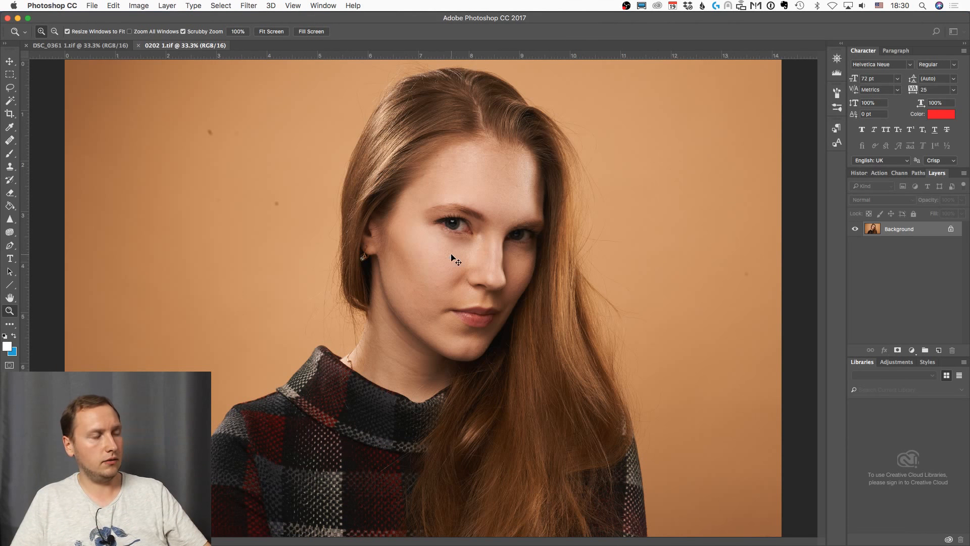
key(super+Tab)
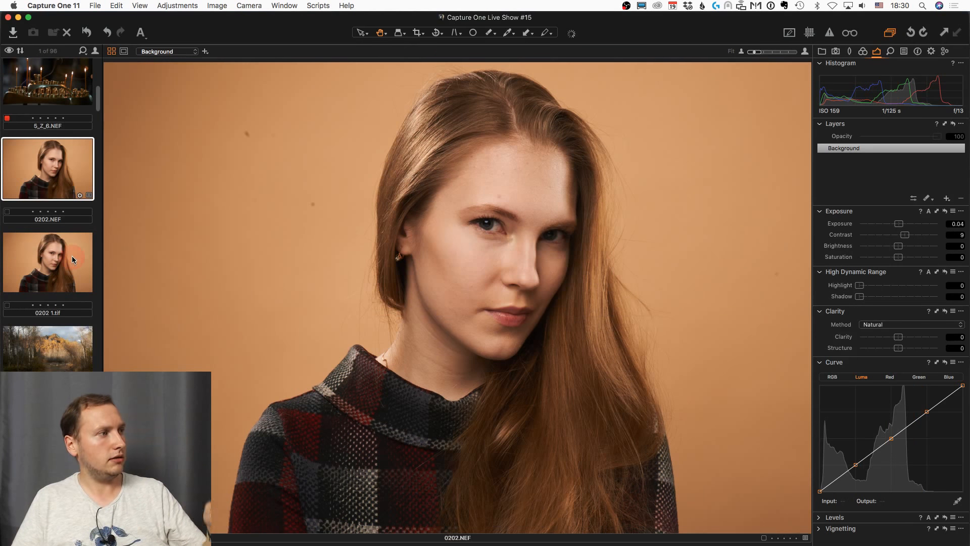
click(72, 259)
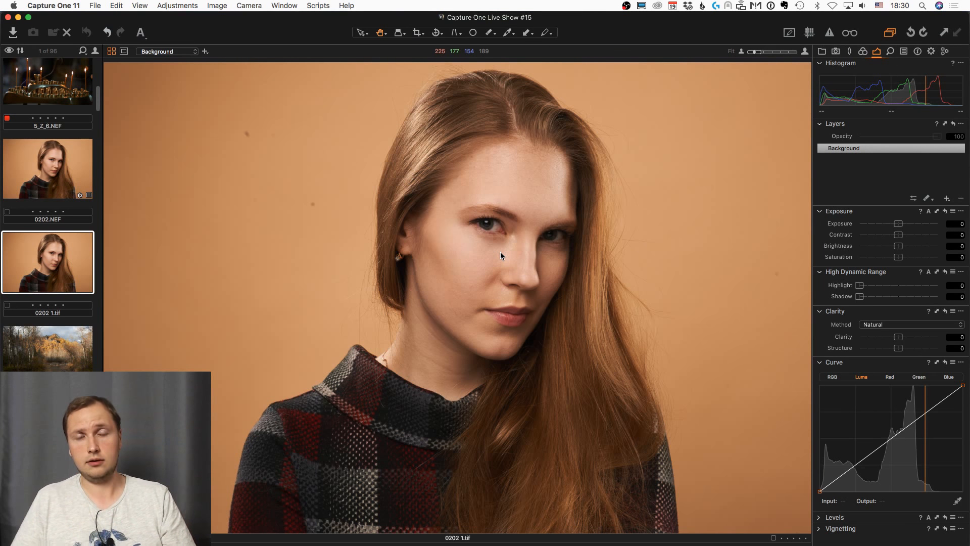
Set saturation to -15, contrast to 9 and exposure to -0.16 on 0202 1.tif, and lift the Luma curve's midtones slightly.
click(888, 259)
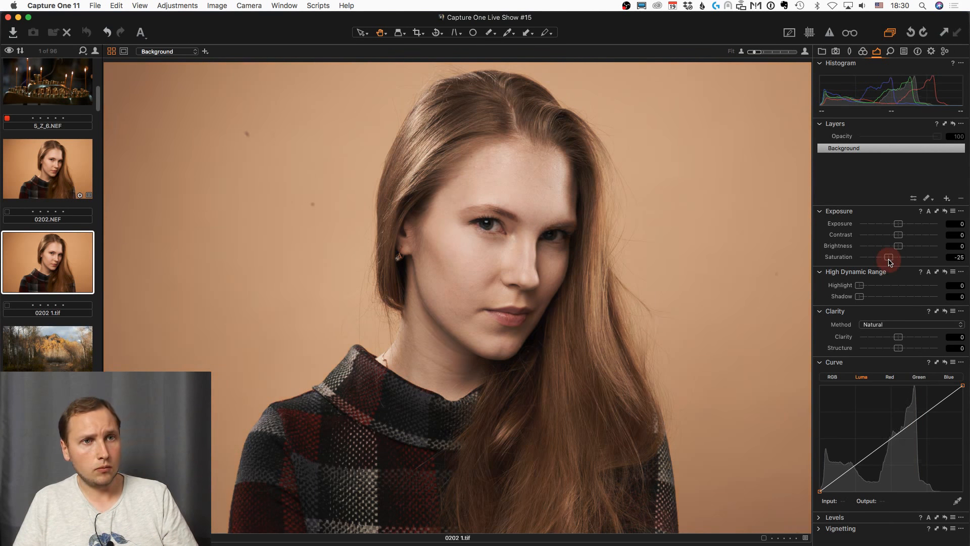
click(905, 235)
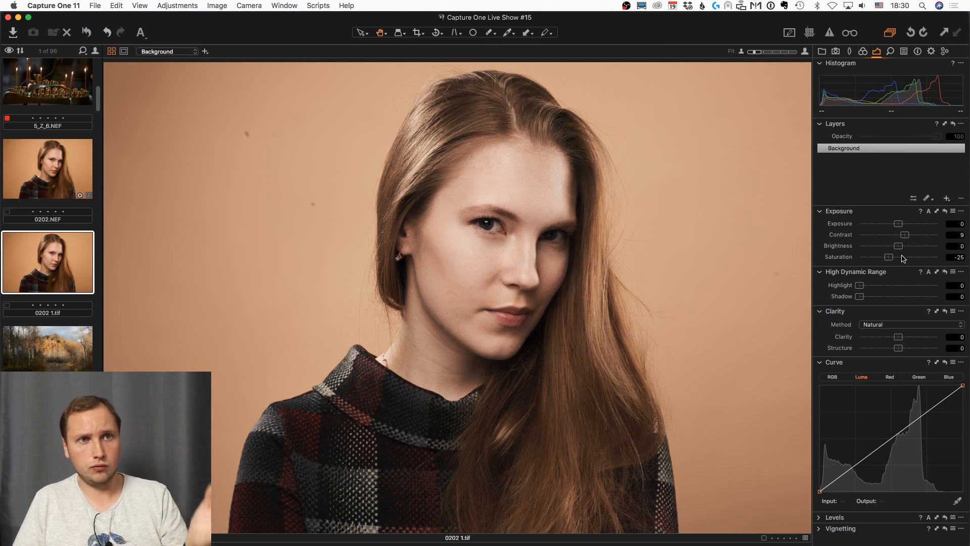
drag(889, 257, 893, 257)
drag(898, 224, 898, 225)
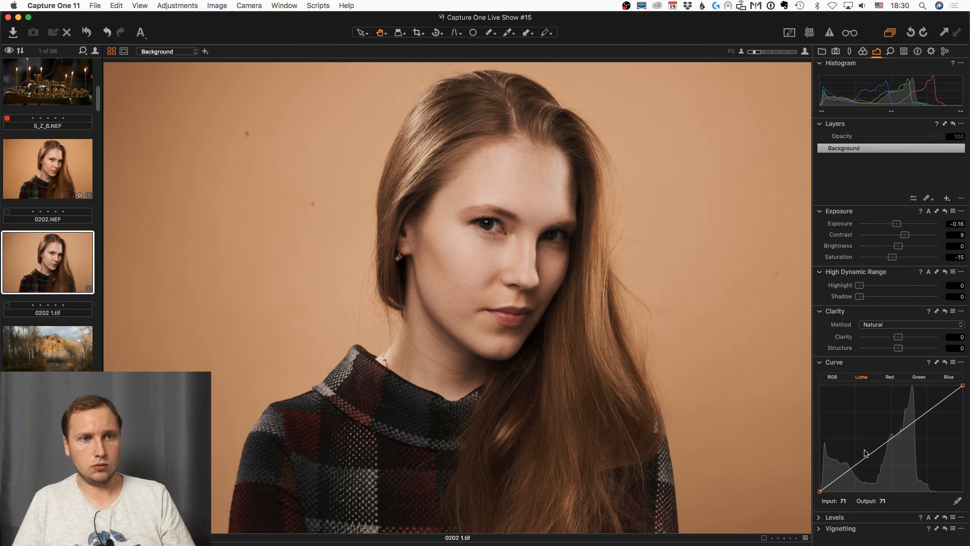
click(852, 470)
drag(893, 437, 893, 433)
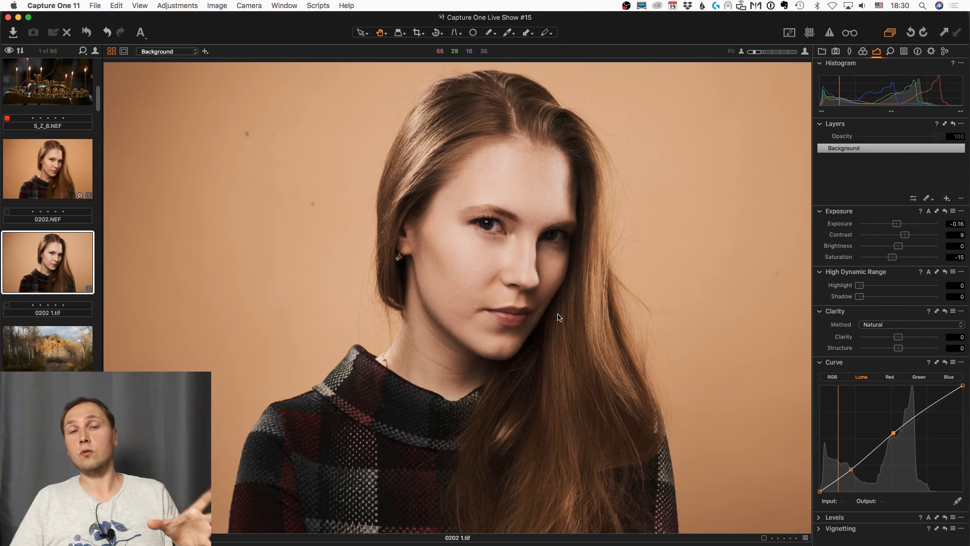
Compare 0202.NEF with 0202 1.tif, and set the TIFF's High Dynamic Range highlight to 67 and shadow to 25.
click(60, 178)
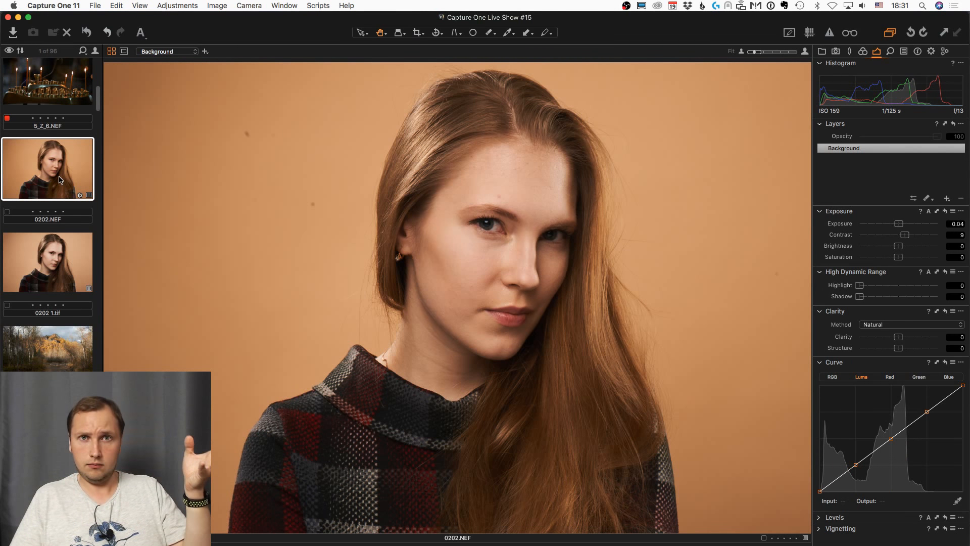
click(46, 245)
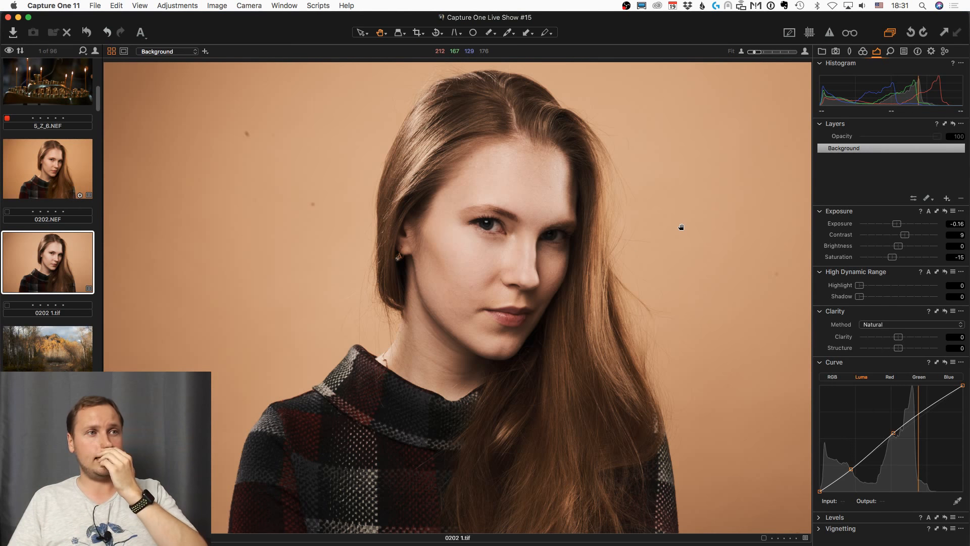
click(888, 296)
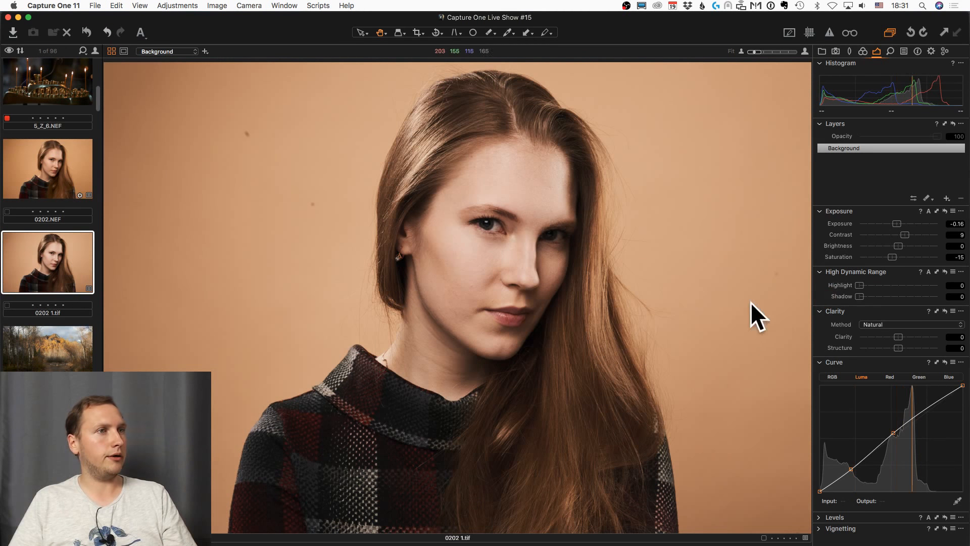
click(892, 298)
drag(891, 299, 913, 287)
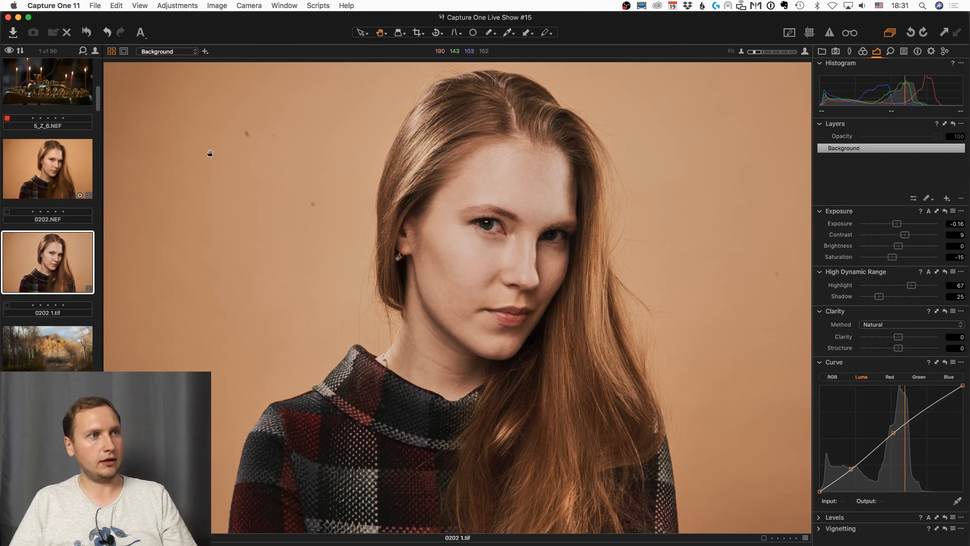
Set High Dynamic Range on 0202.NEF to highlight 43 and shadow 32, and raise the highlight on 0202 1.tif to 100.
click(59, 163)
drag(906, 285, 955, 284)
click(85, 273)
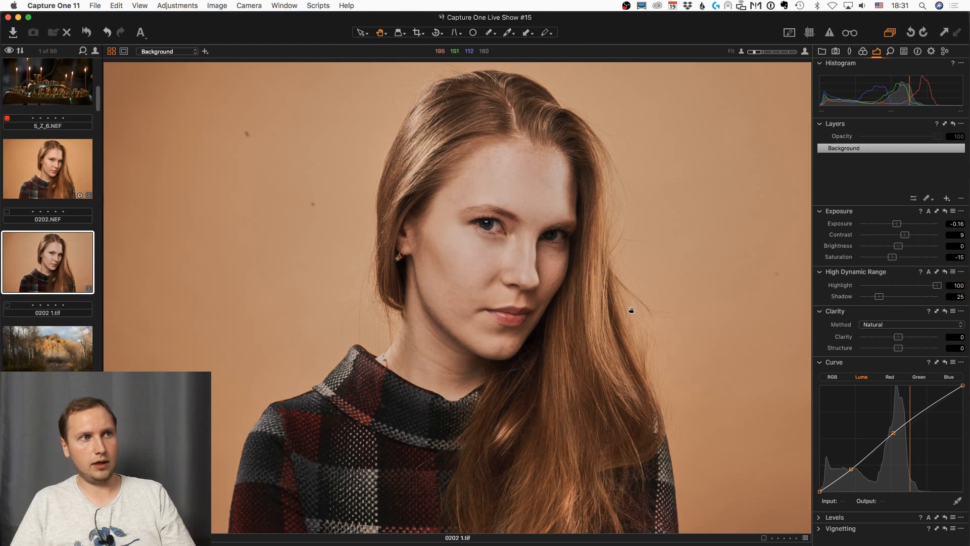
Reset all adjustments on 0202 1.tif and compare it with 0202.NEF.
key(super+r)
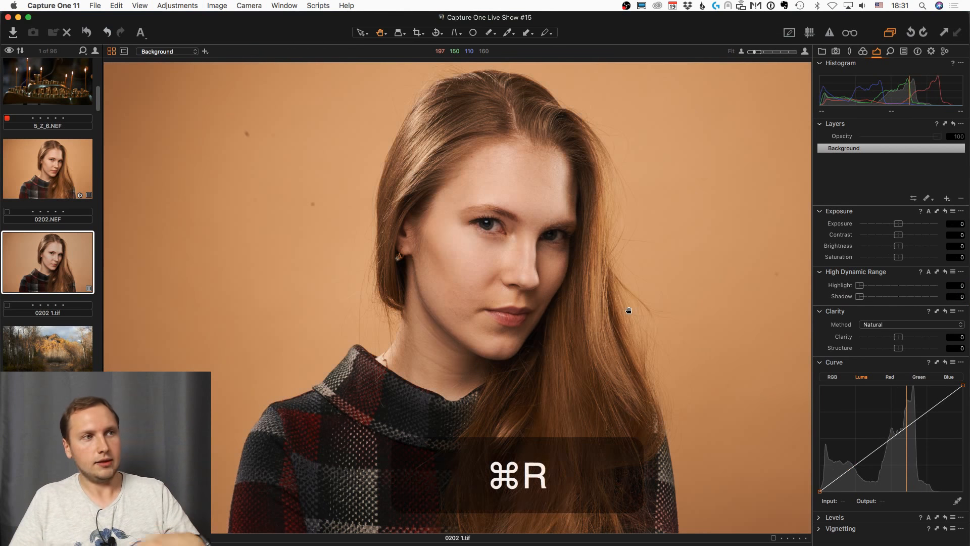
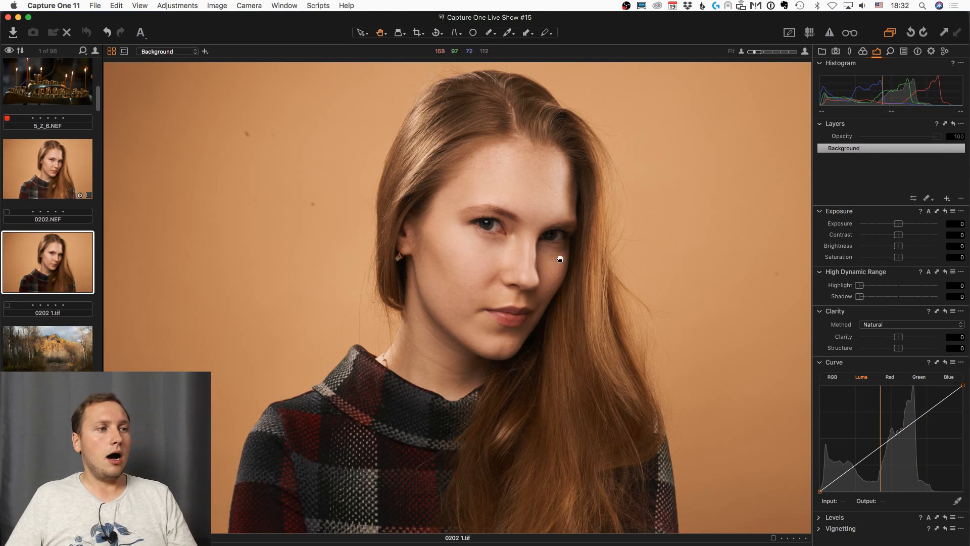
click(73, 180)
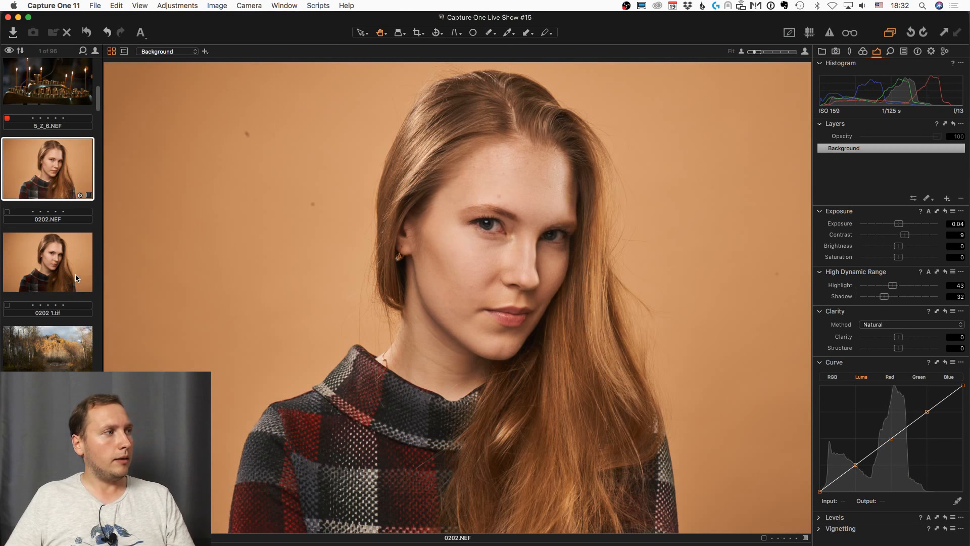
click(74, 274)
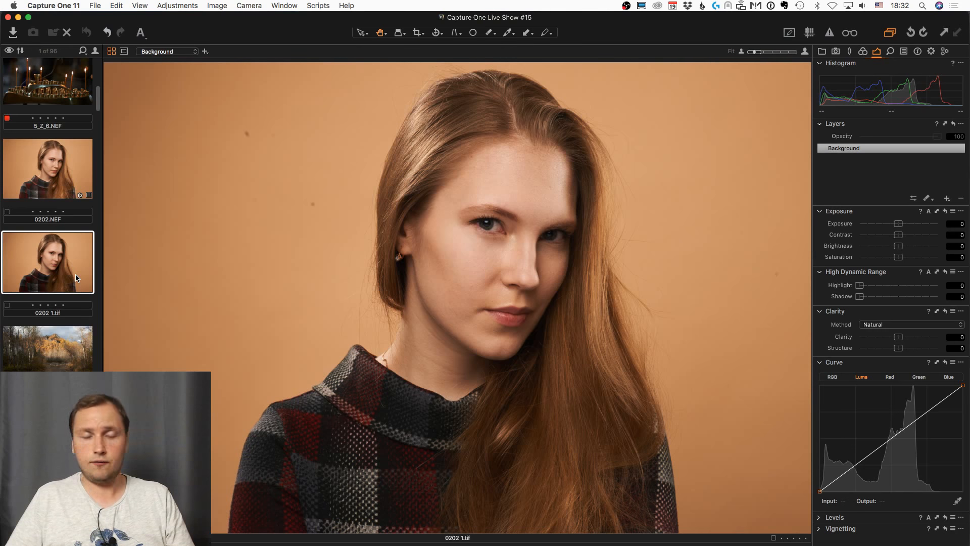
Delete 0202 1.tif from the catalog.
click(71, 171)
click(61, 236)
key(BackSpace)
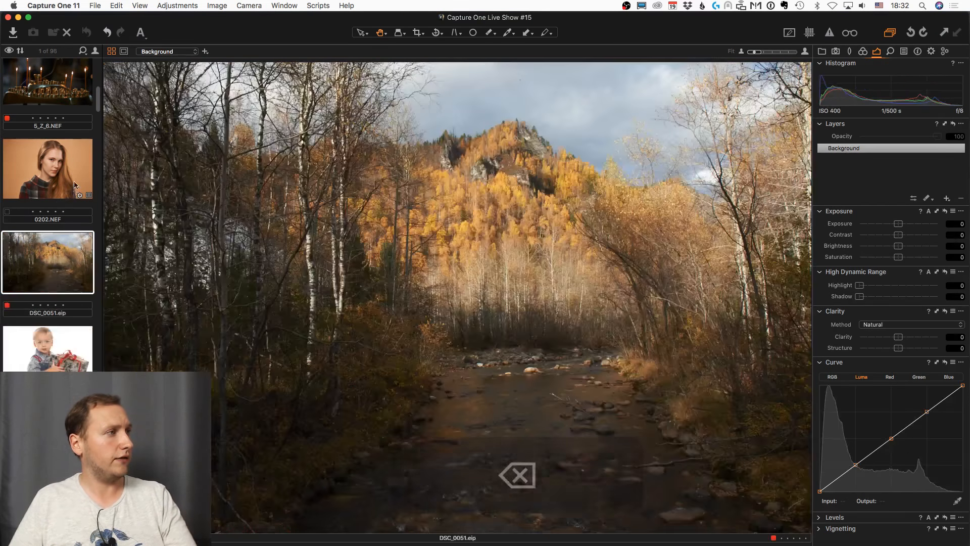
Reset all adjustments on 0202.NEF and create a second variant of it.
click(67, 180)
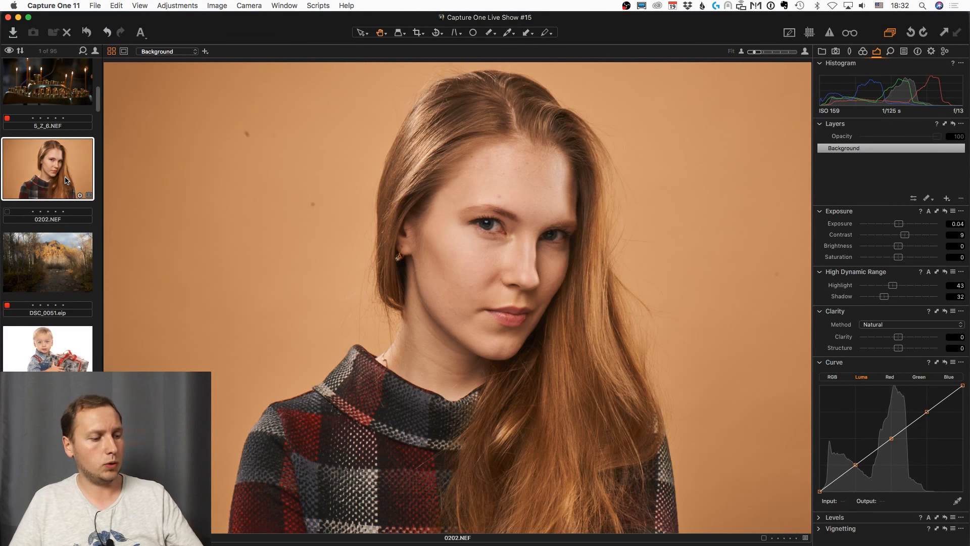
key(super+r)
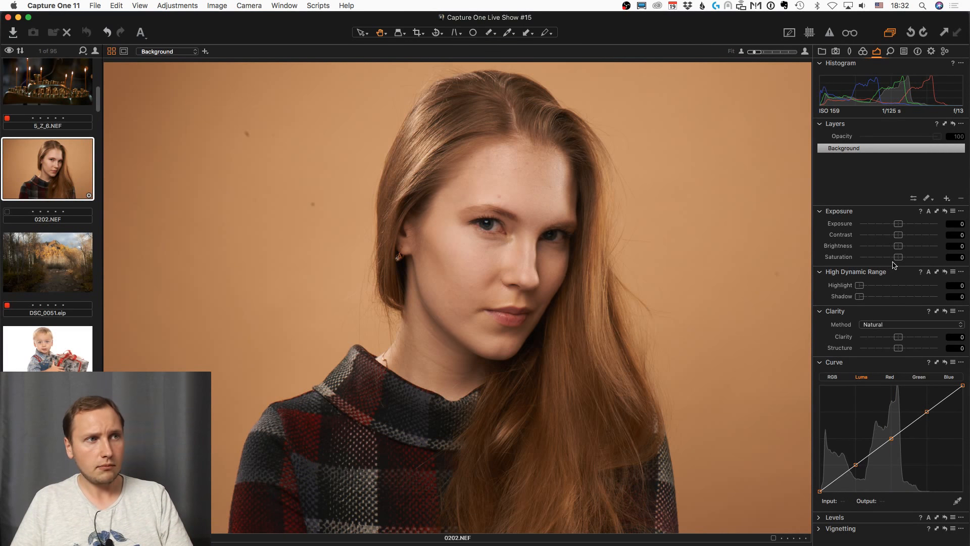
right_click(81, 173)
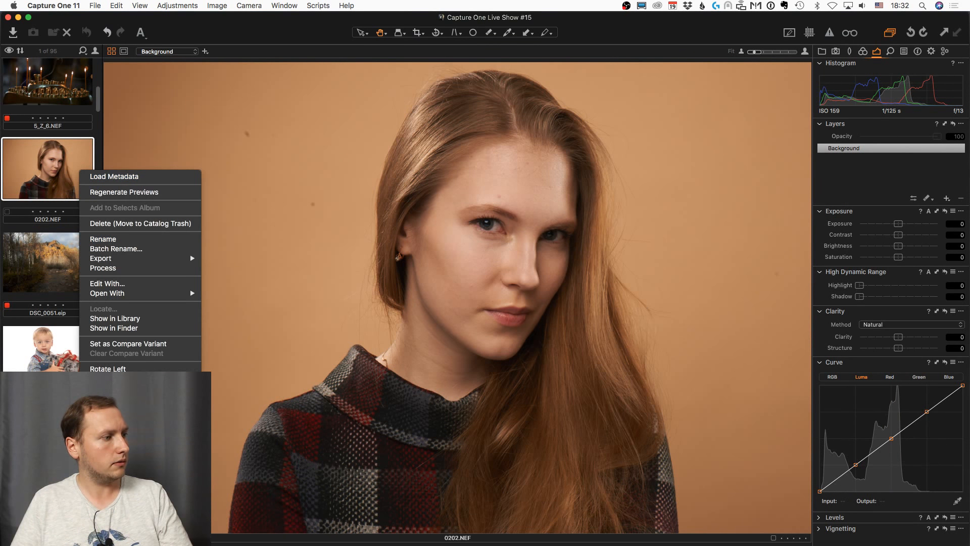
click(113, 399)
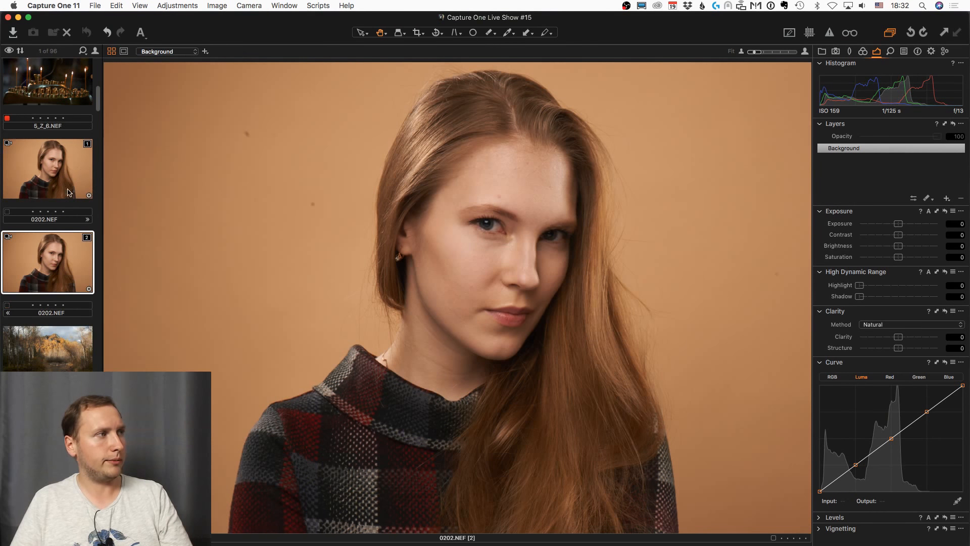
Make the second variant of 0202.NEF black and white by setting its saturation to -100.
click(64, 180)
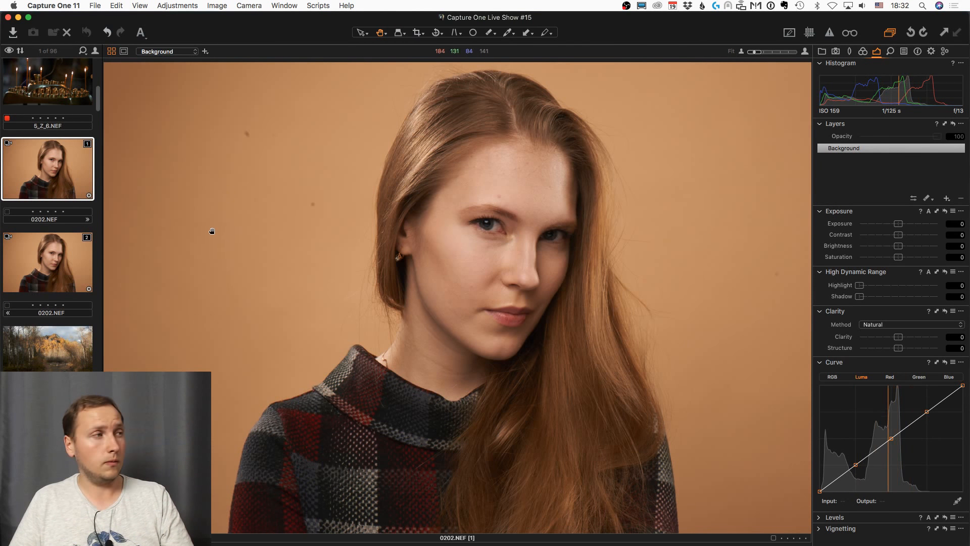
click(26, 278)
drag(882, 257, 838, 261)
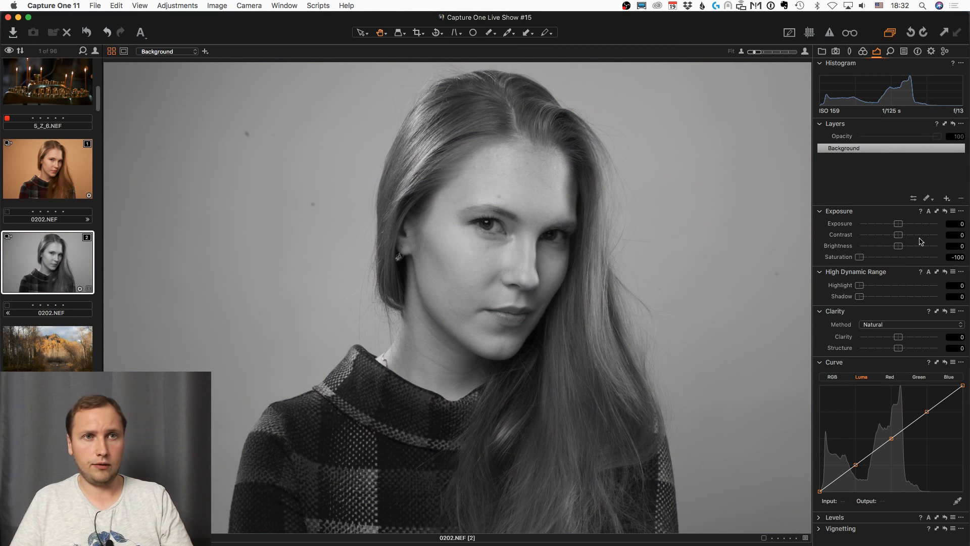
Shape the RGB curve into an S-curve with darker shadows and brighter highlights.
click(833, 378)
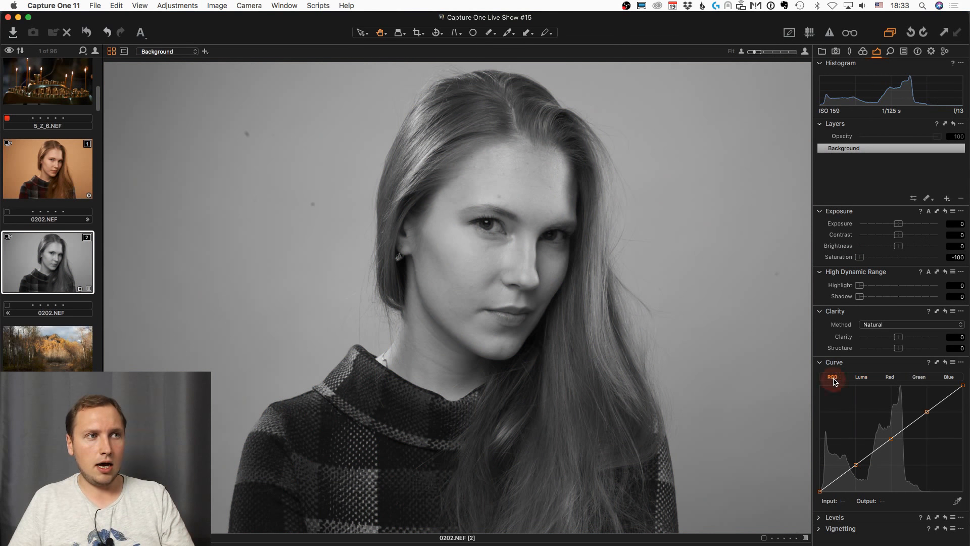
drag(856, 464, 851, 477)
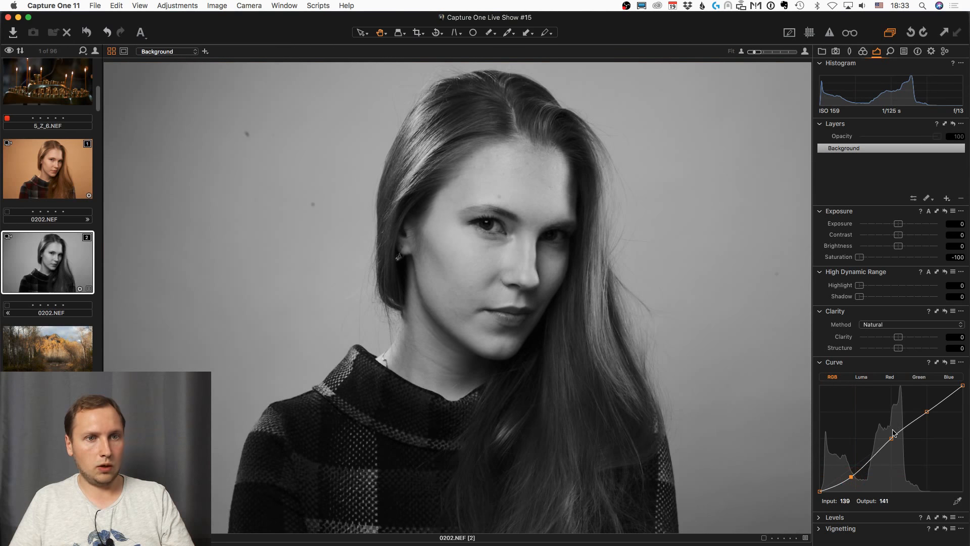
drag(893, 433, 915, 401)
Set High Dynamic Range highlight to 100 and shadow to 59, with exposure at -0.55 and contrast at 2.
drag(859, 297, 904, 296)
drag(905, 285, 949, 287)
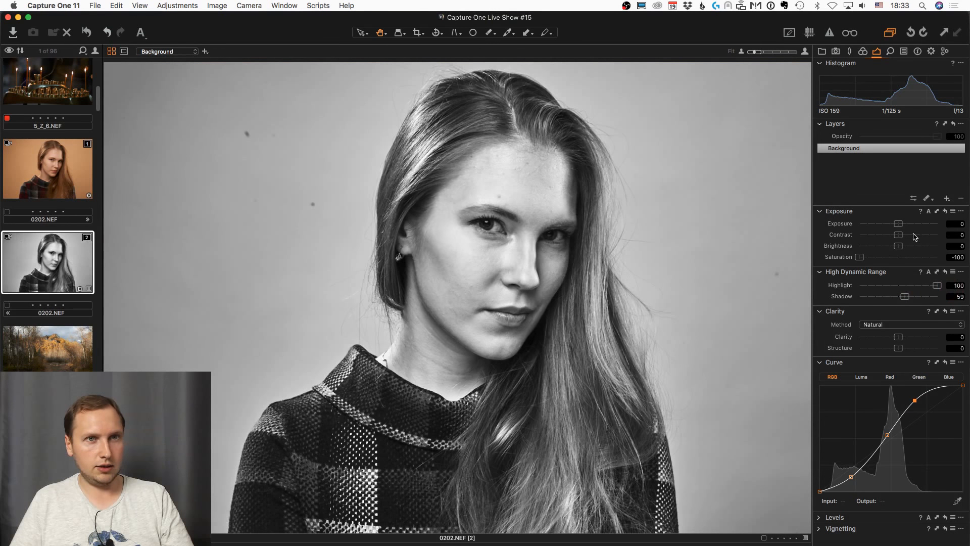
drag(912, 235, 897, 227)
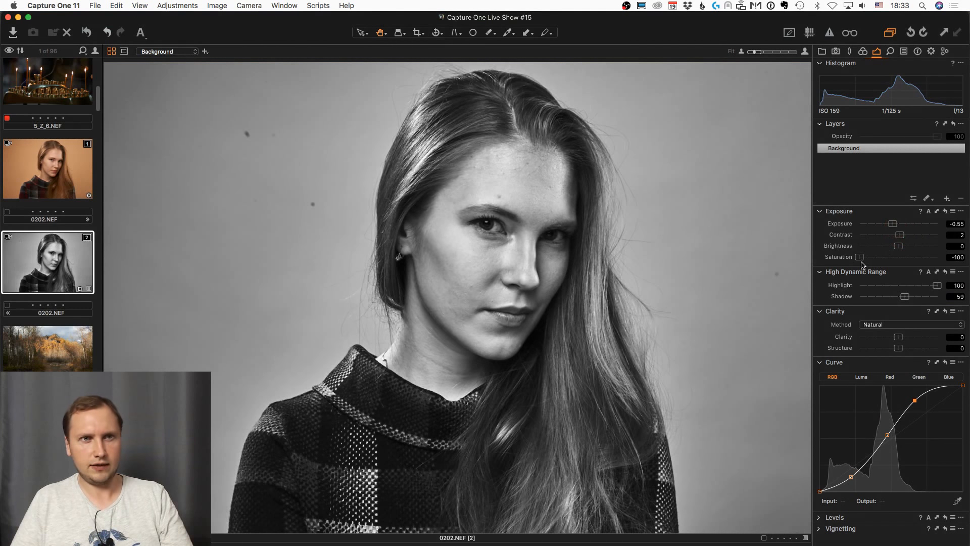
Set structure to 1 and clarity to 12, keeping the High Dynamic Range shadow at 59 after trying 67.
drag(898, 348, 899, 348)
drag(920, 298, 912, 296)
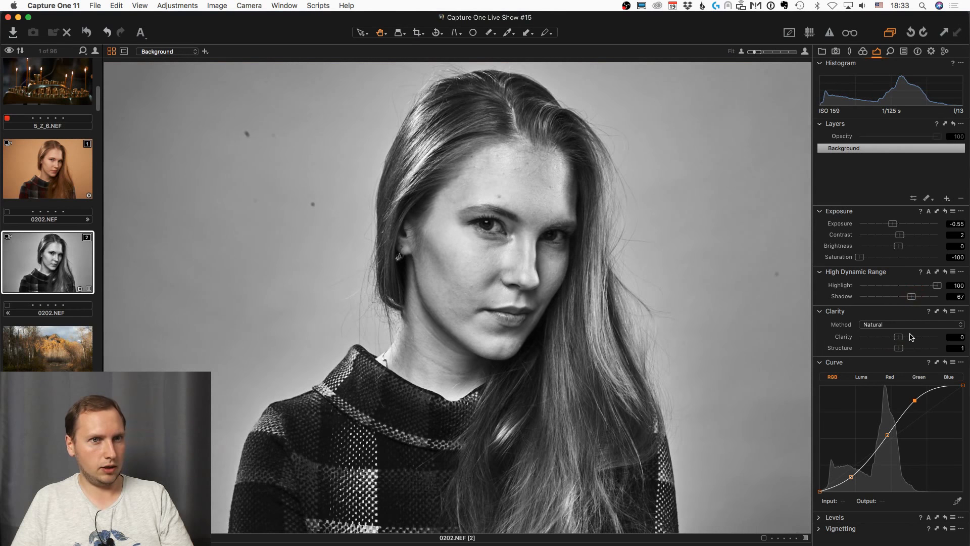
drag(911, 337, 901, 340)
drag(912, 297, 905, 296)
Soften the RGB S-curve by lowering its highlight and midtone points slightly and raising the shadow point.
drag(915, 400, 914, 405)
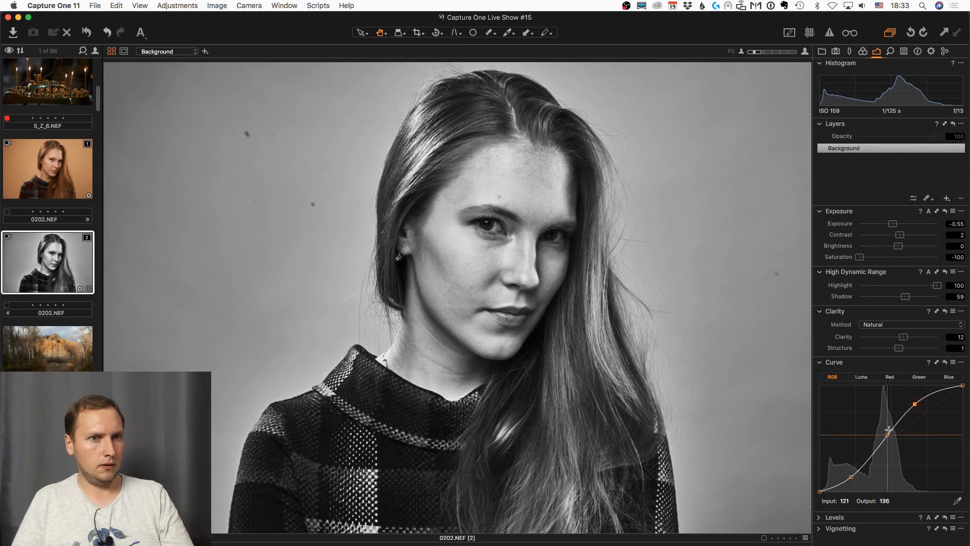
click(888, 433)
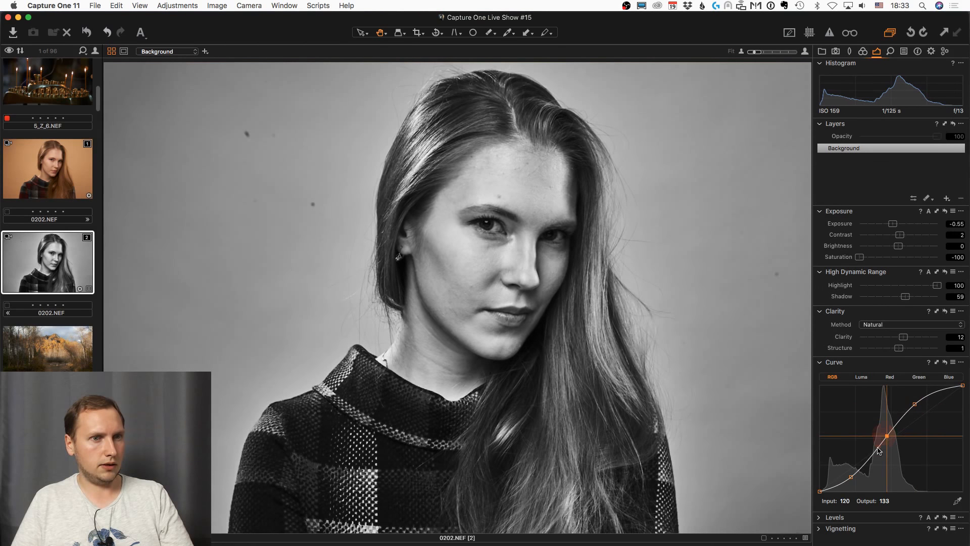
click(852, 477)
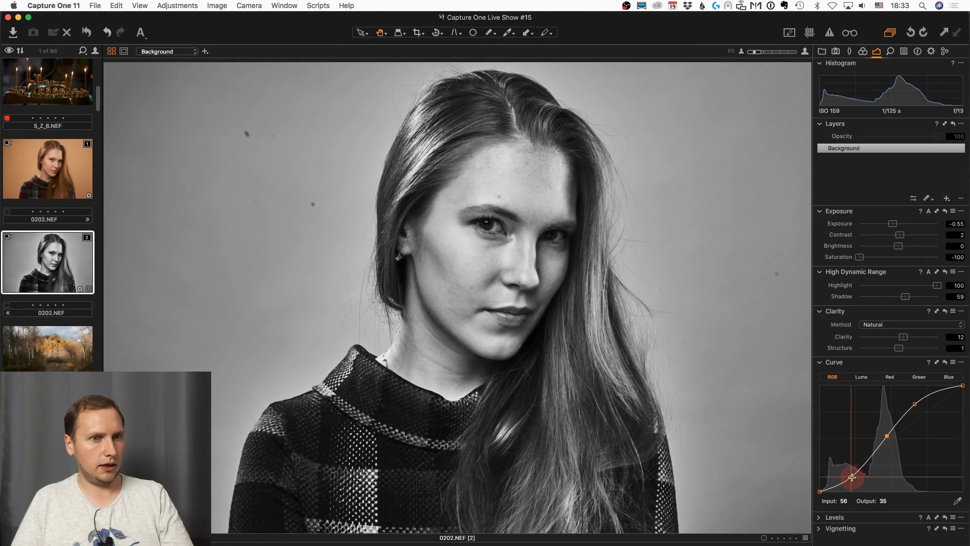
drag(851, 477, 849, 476)
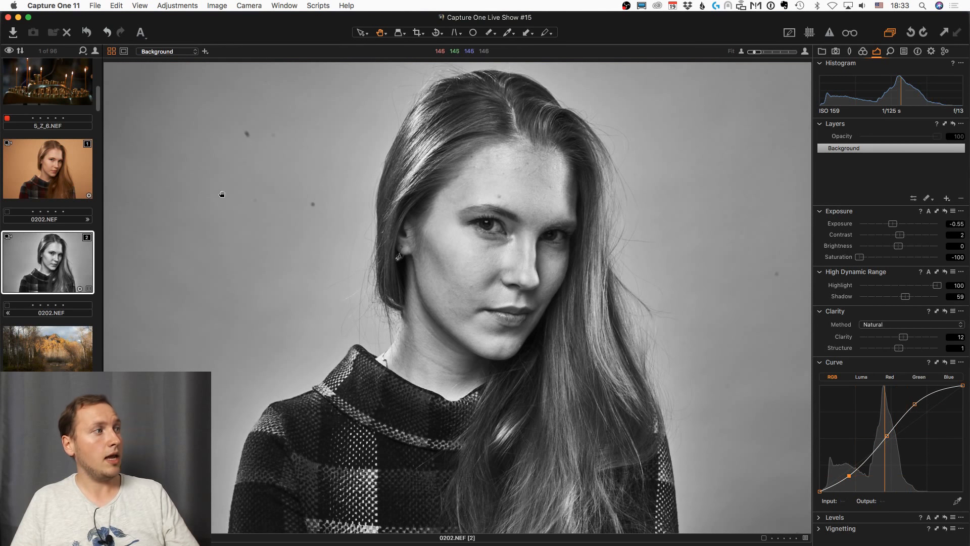
Open both the color and the black-and-white variant of 0202.NEF for editing in Photoshop.
super+click(45, 178)
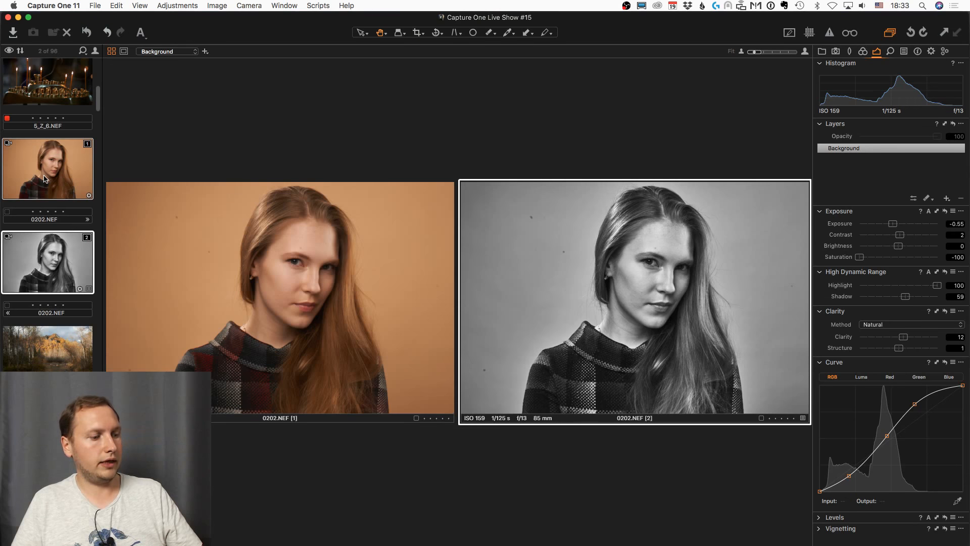
right_click(45, 178)
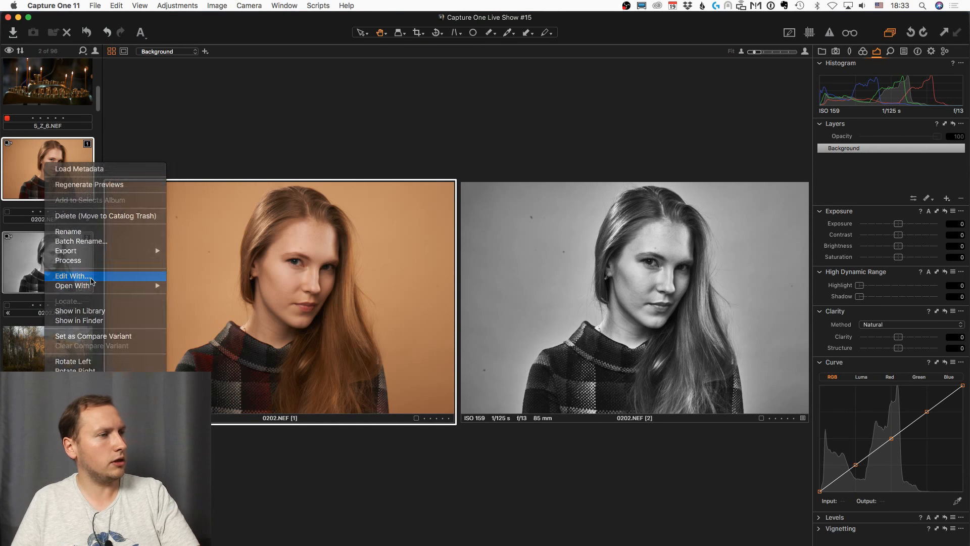
click(91, 277)
click(558, 172)
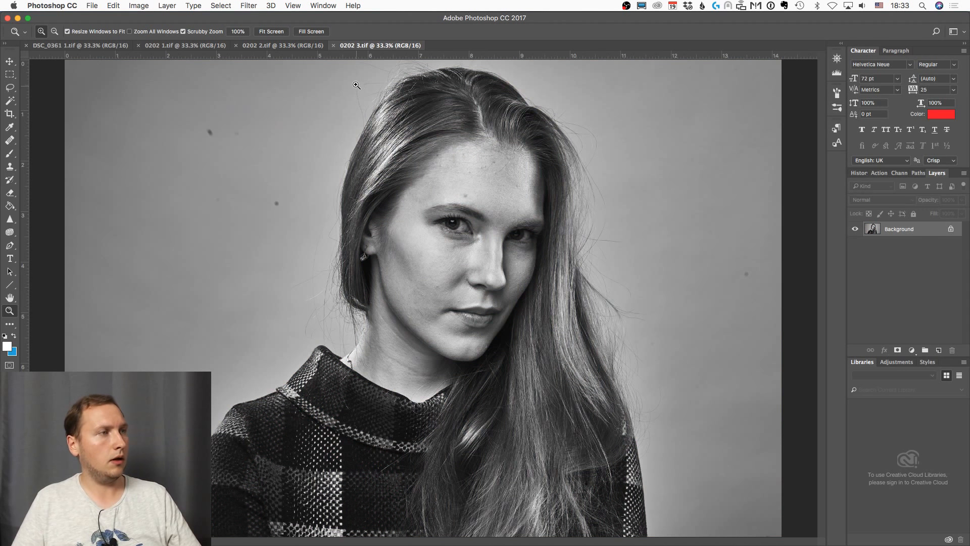
Copy the entire black-and-white portrait from 0202 3.tif and paste it as a new layer over the color portrait in 0202 2.tif.
key(super+a)
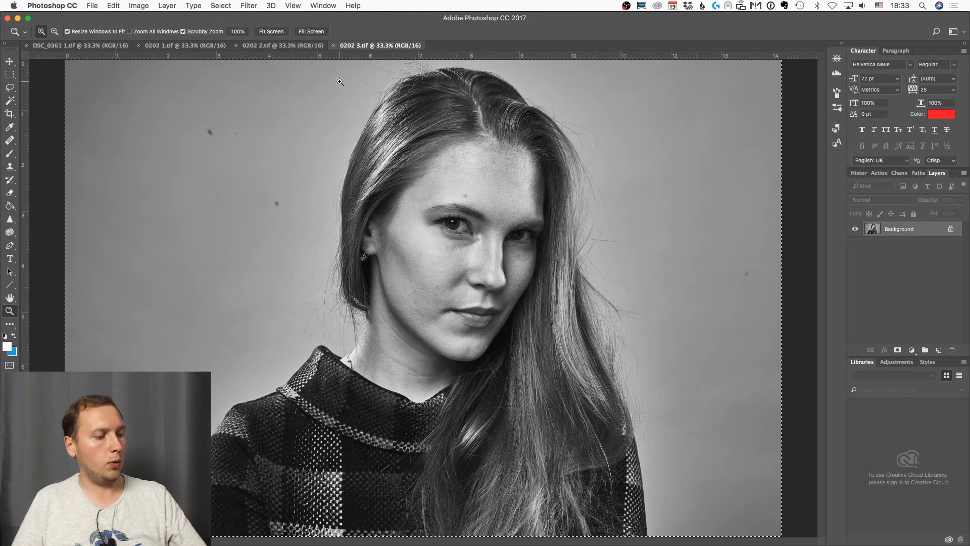
key(super+c)
click(278, 46)
key(super+v)
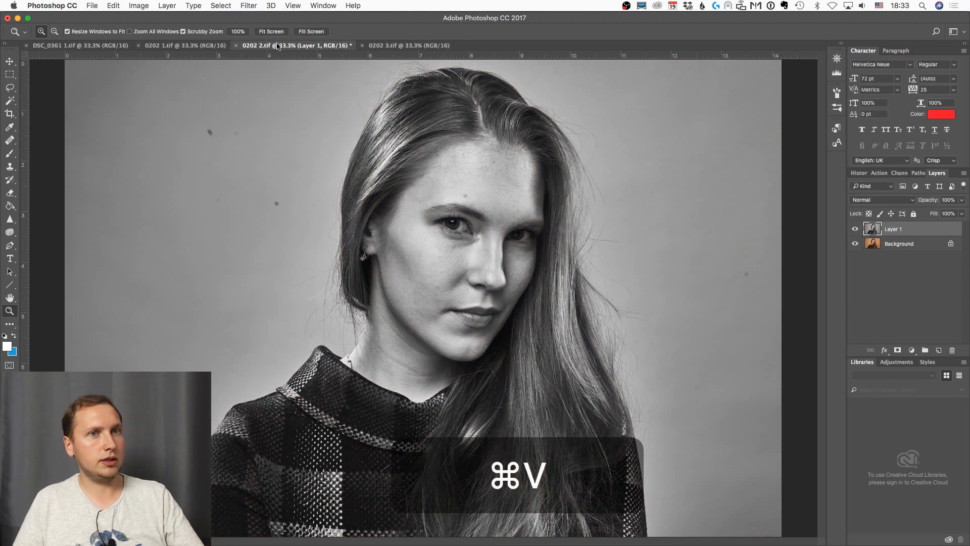
Set the pasted black-and-white layer's blend mode to Overlay and its opacity to 40%.
click(960, 200)
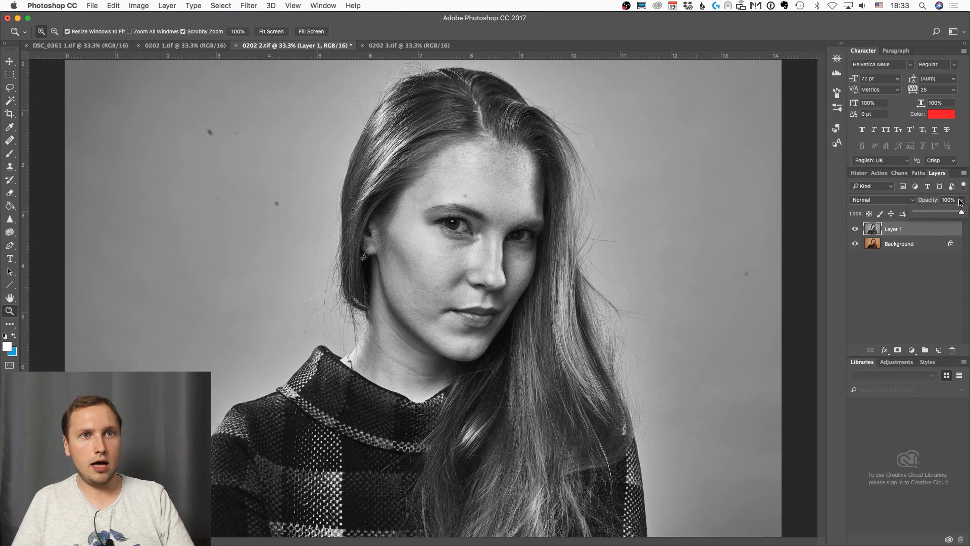
click(904, 201)
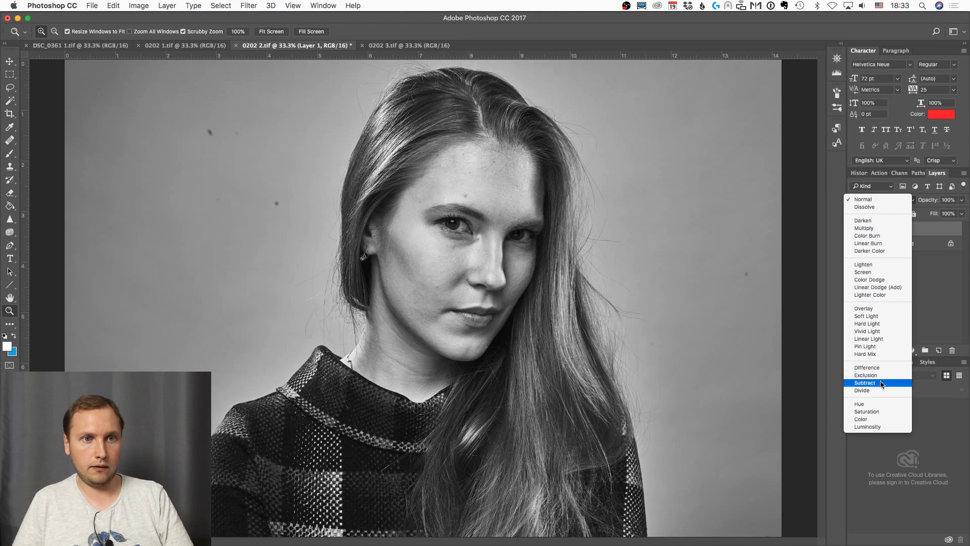
click(880, 308)
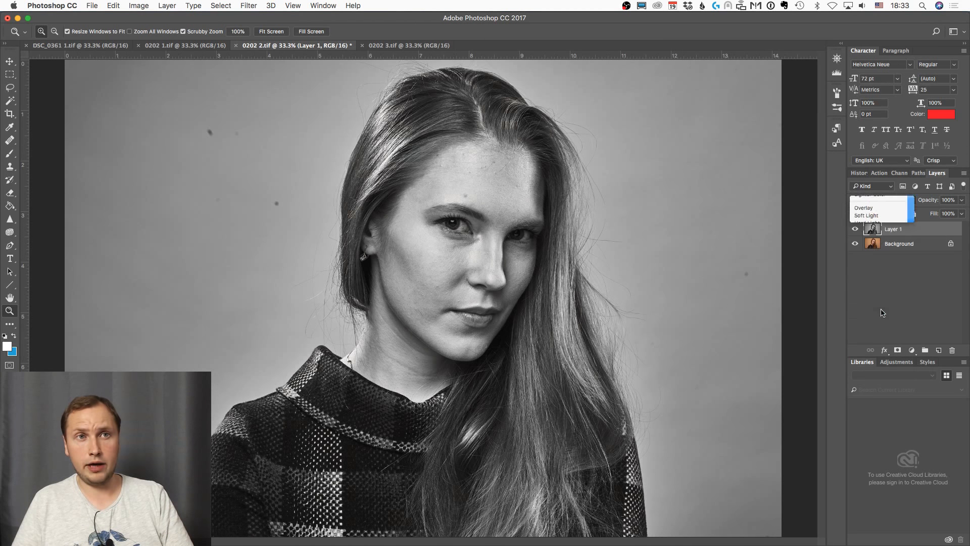
click(962, 200)
click(930, 211)
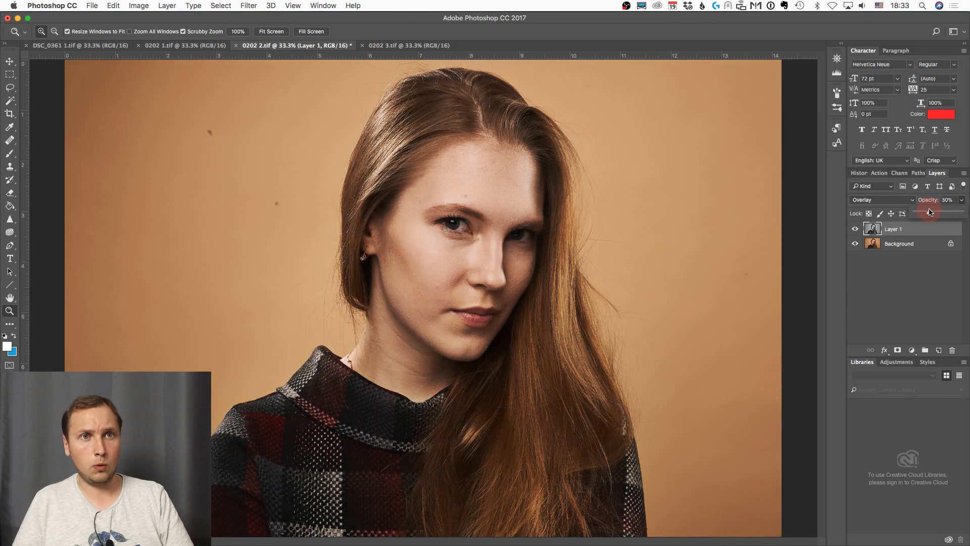
drag(930, 212, 934, 211)
Compare the portrait with and without the Overlay layer, leave the layer visible, and save the layered TIFF with no image compression.
click(855, 228)
click(856, 229)
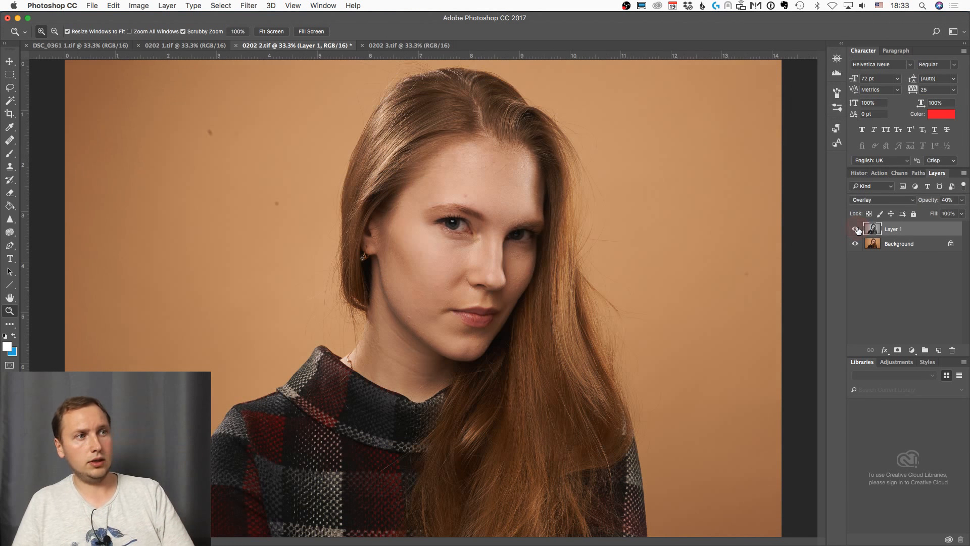
click(856, 229)
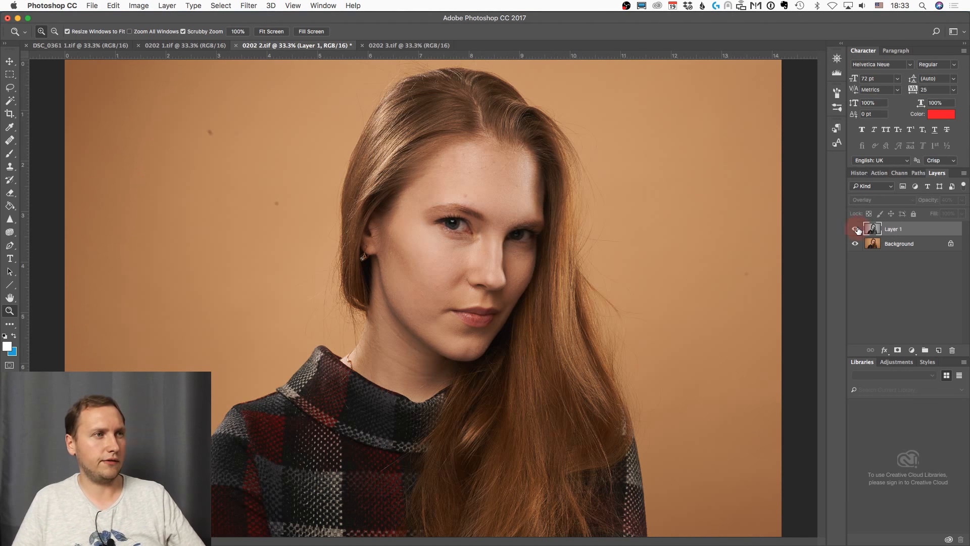
click(856, 229)
key(super+s)
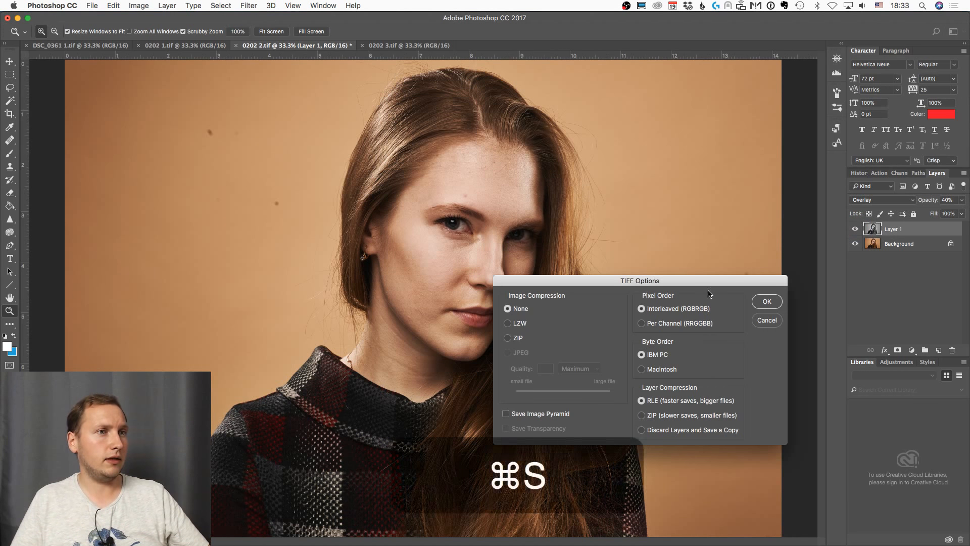
click(765, 303)
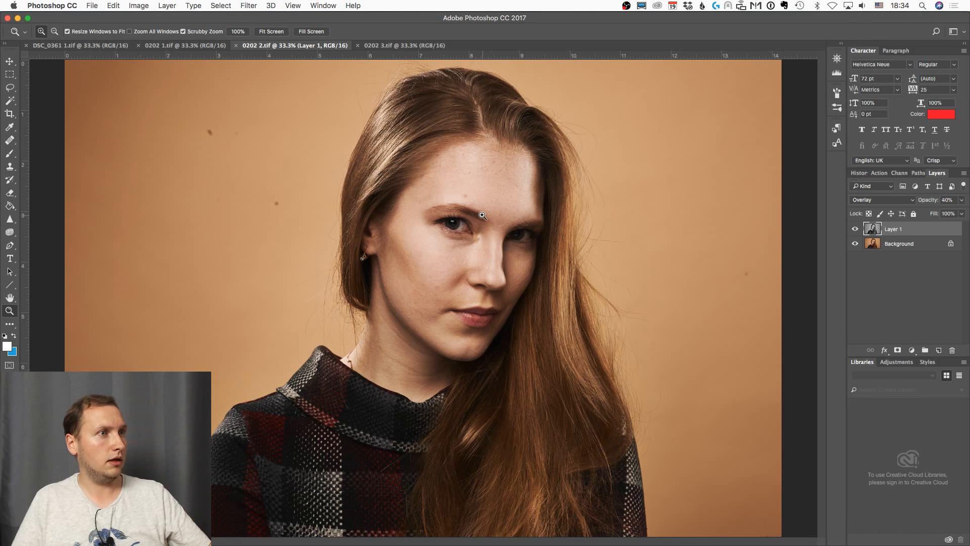
Switch back to Capture One, dismissing the clipboard alert, and view the edited 0202 2.tif.
key(super+Tab)
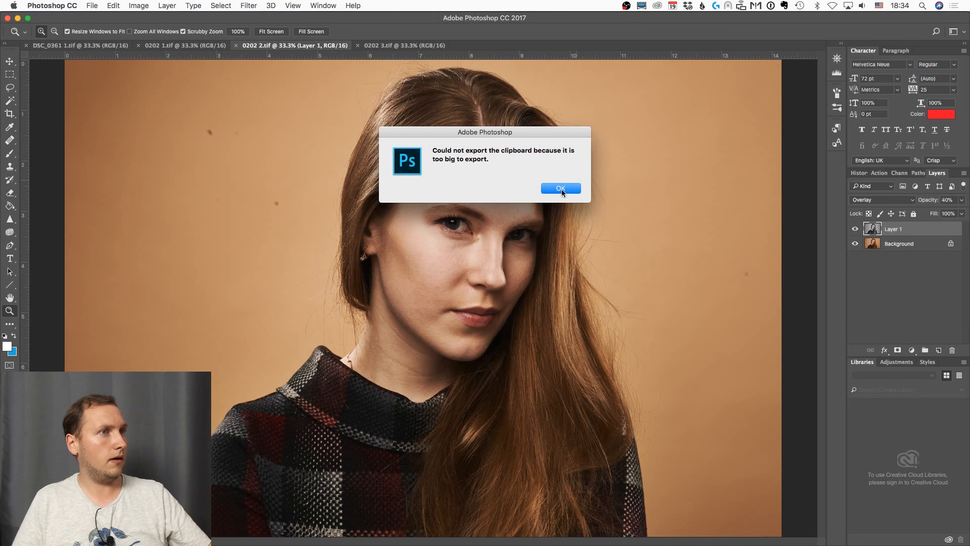
click(561, 188)
key(super+Tab)
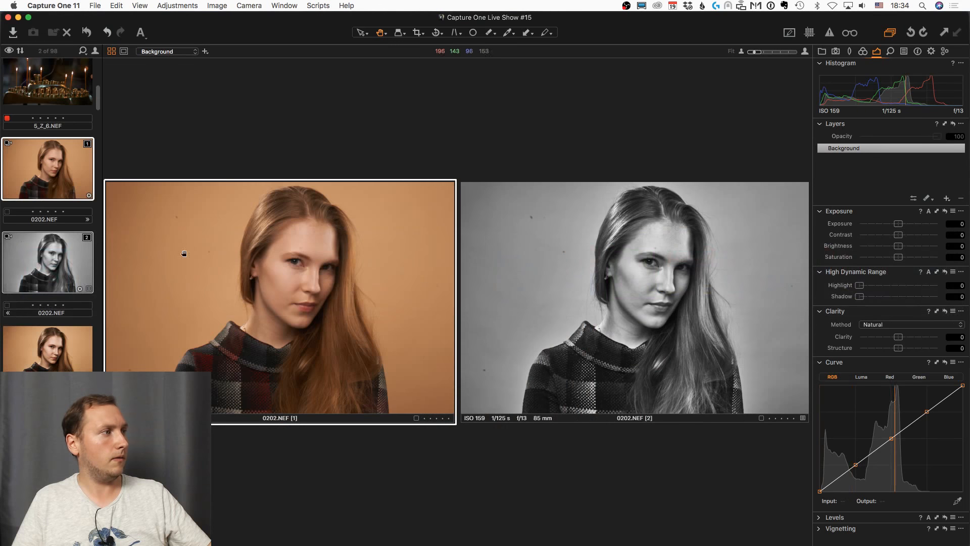
click(60, 364)
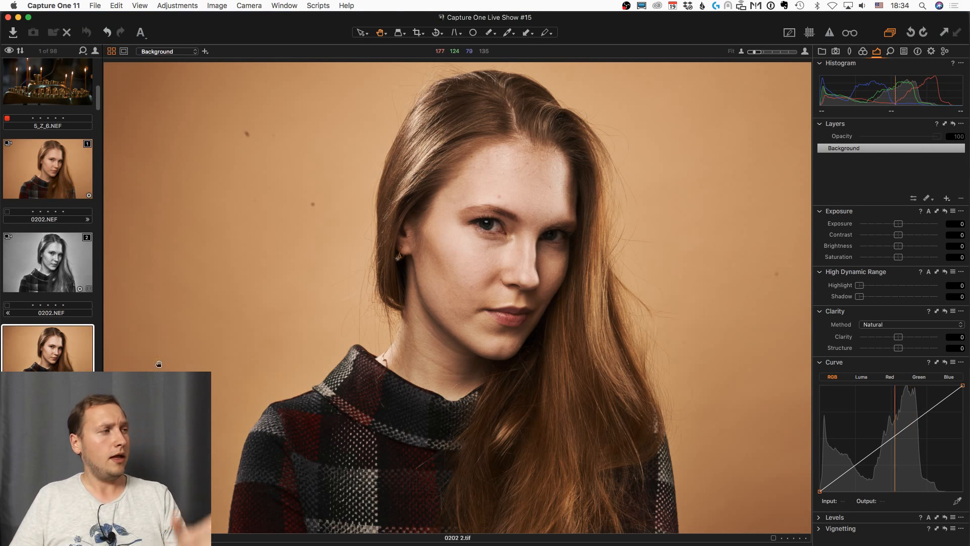
Select the color variant of 0202.NEF and review its Edit With and Open With commands.
click(80, 162)
right_click(71, 173)
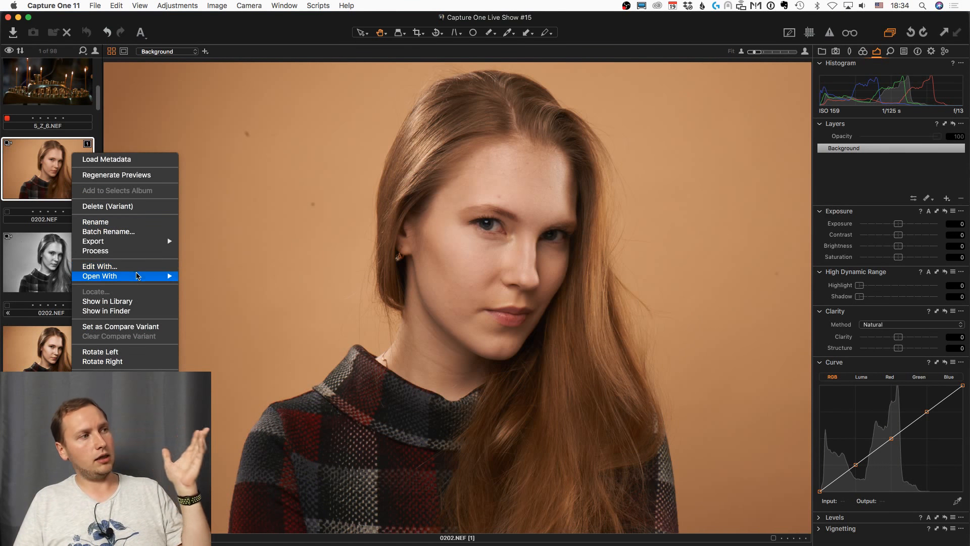
mouse_move(137, 276)
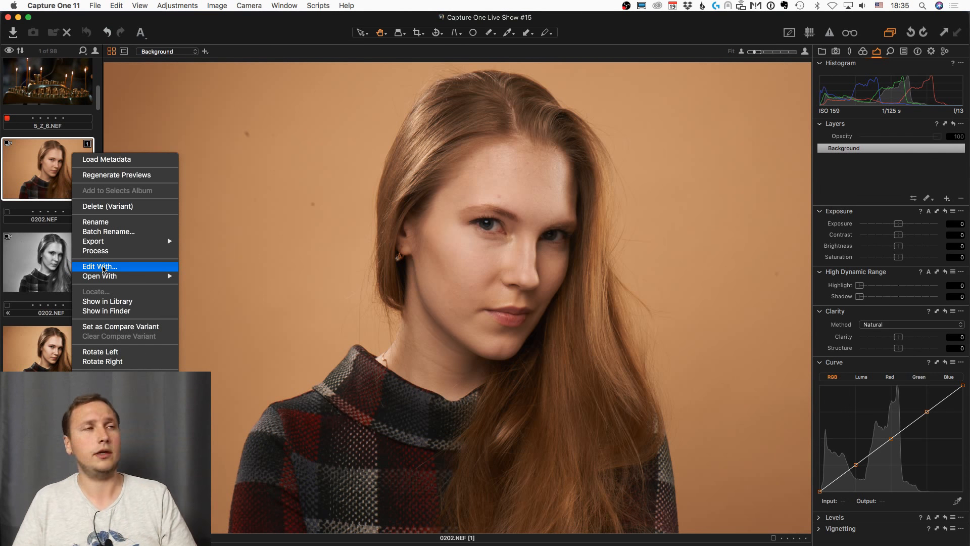
click(335, 38)
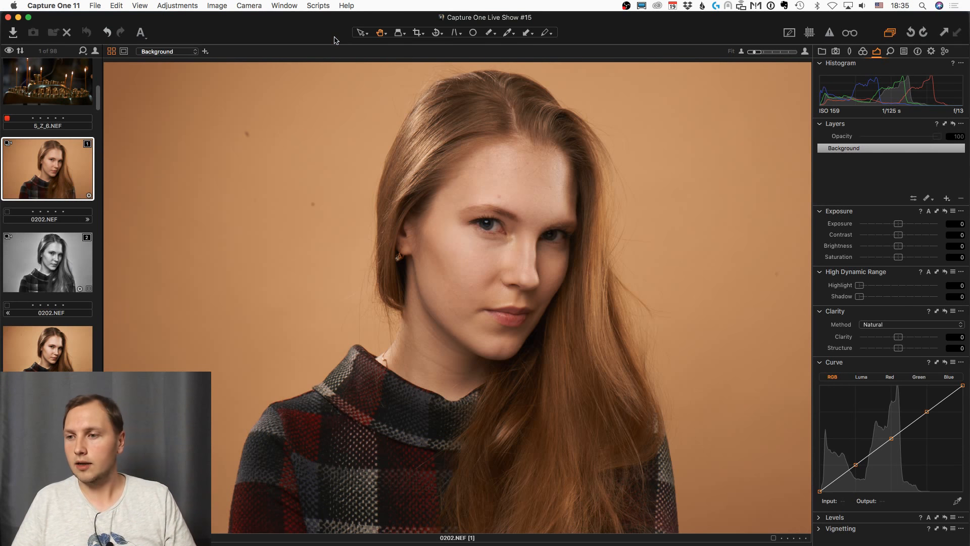
scroll(48, 304, down, 3)
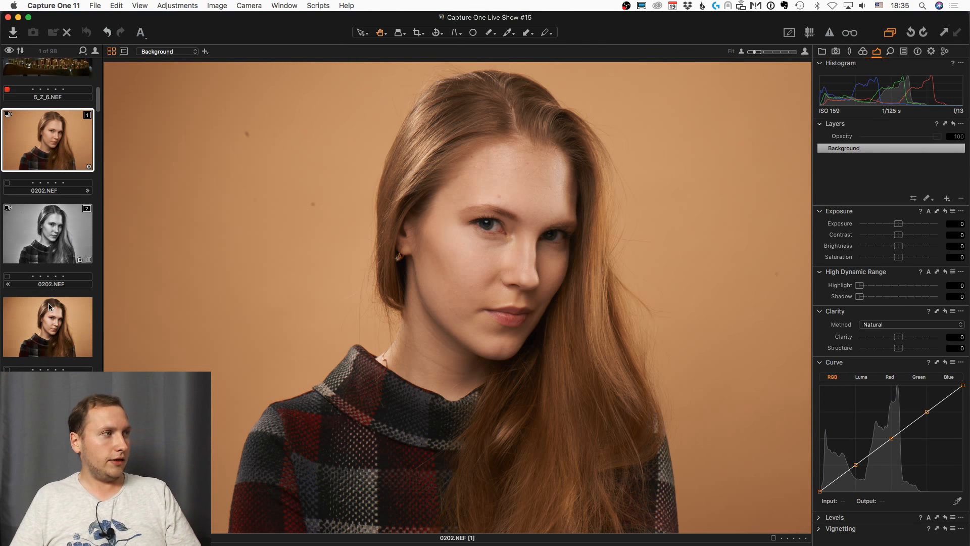
scroll(48, 306, up, 5)
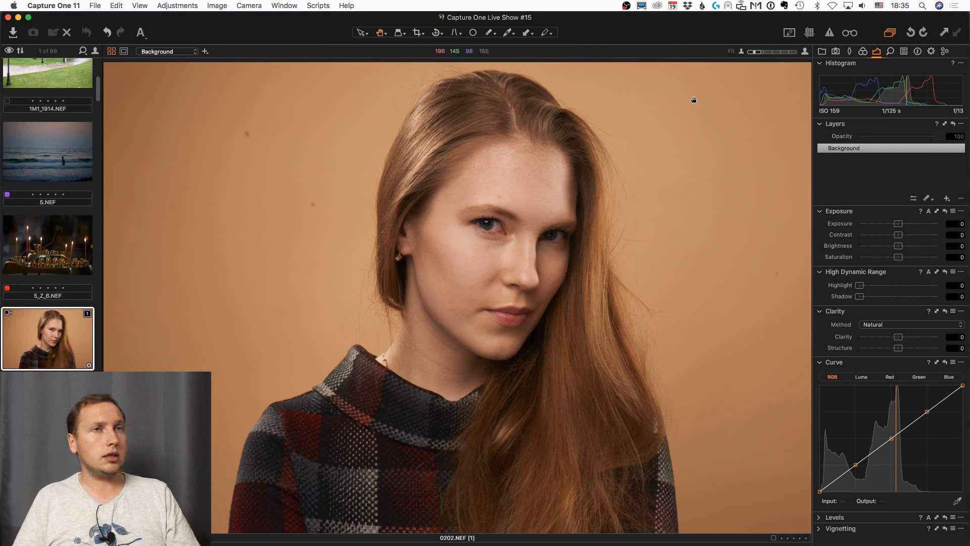
Examine the application choices for opening processed files in the TIFF process recipe.
click(933, 52)
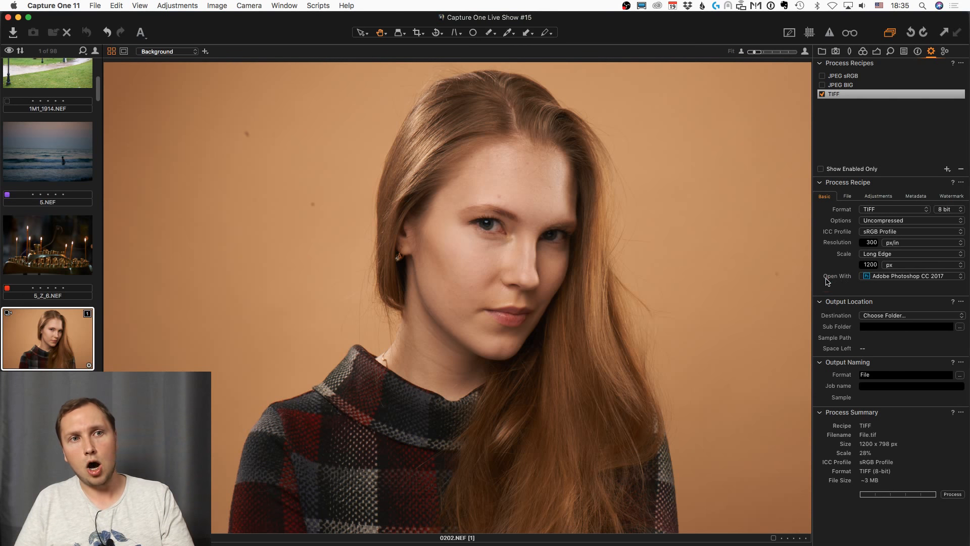
click(865, 279)
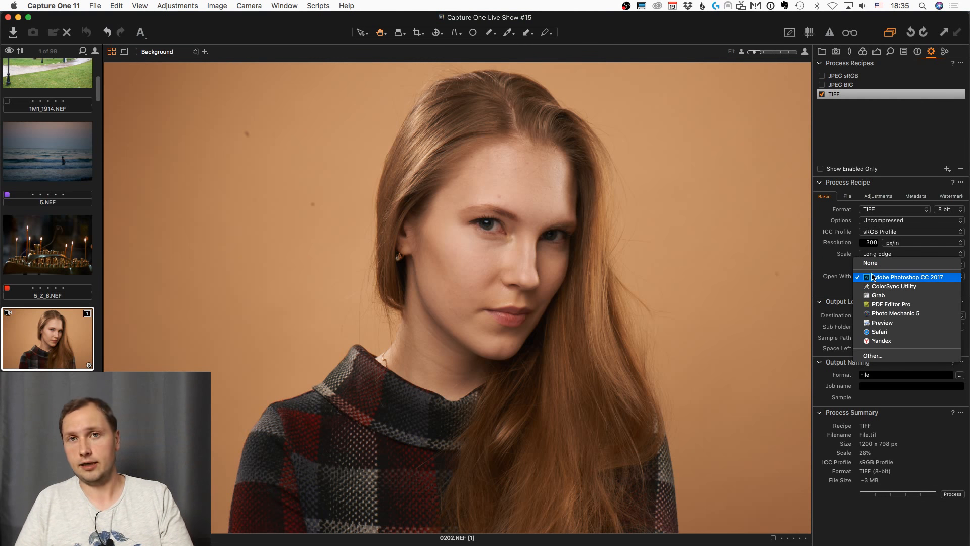
click(837, 281)
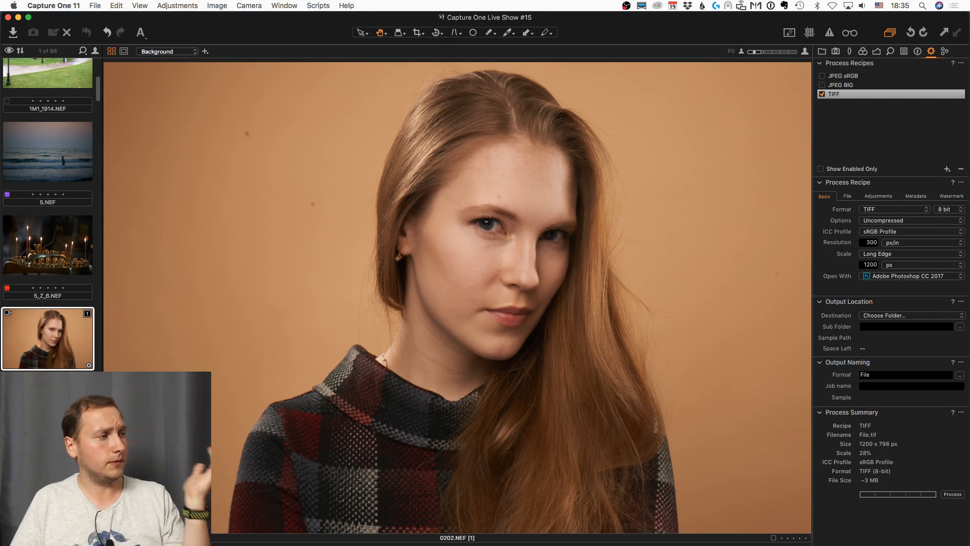
Compare the color variant's Edit With and Open With commands with the TIFF recipe's Open With setting.
right_click(65, 323)
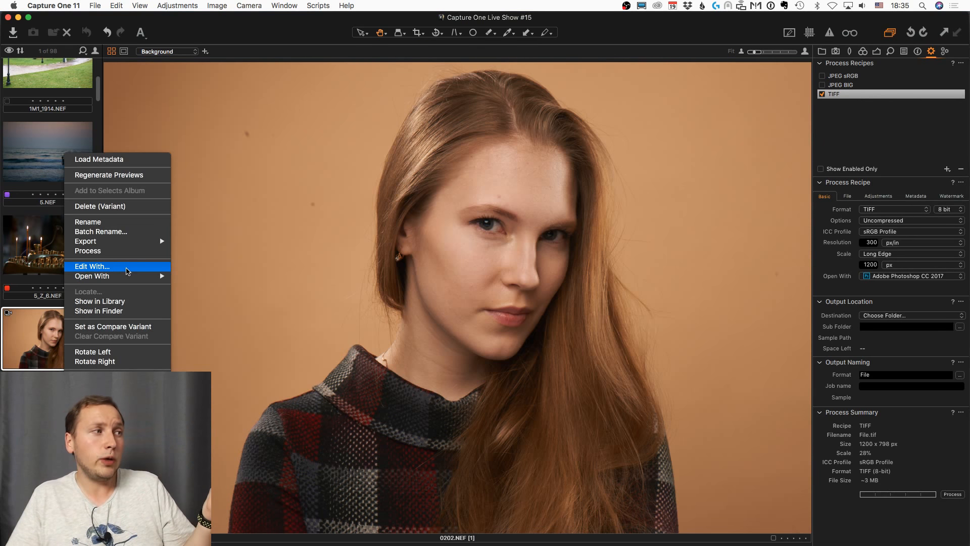
mouse_move(128, 282)
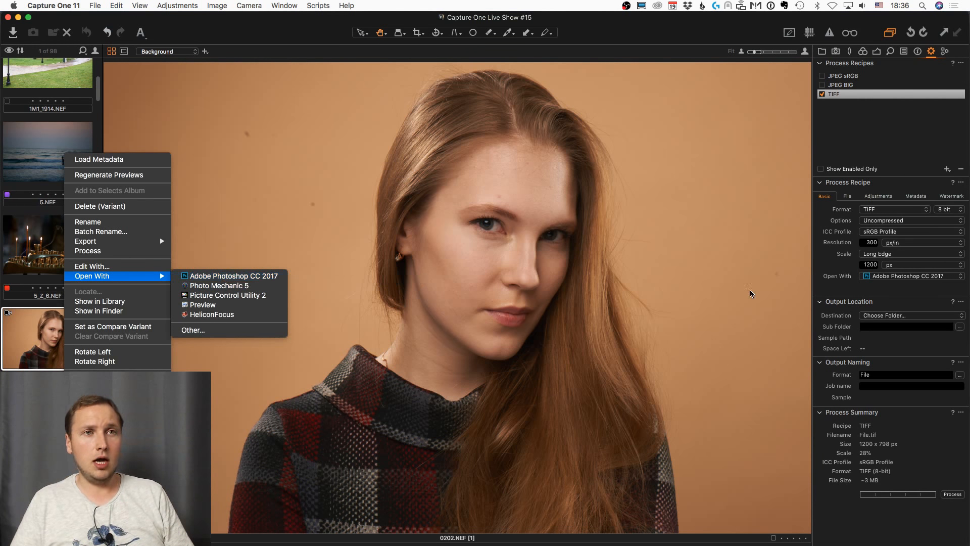
click(868, 280)
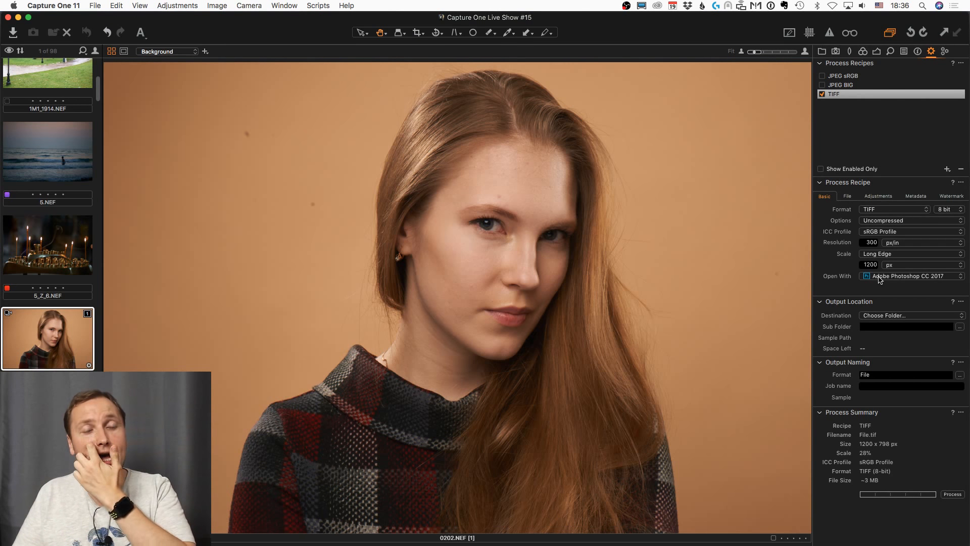
click(883, 277)
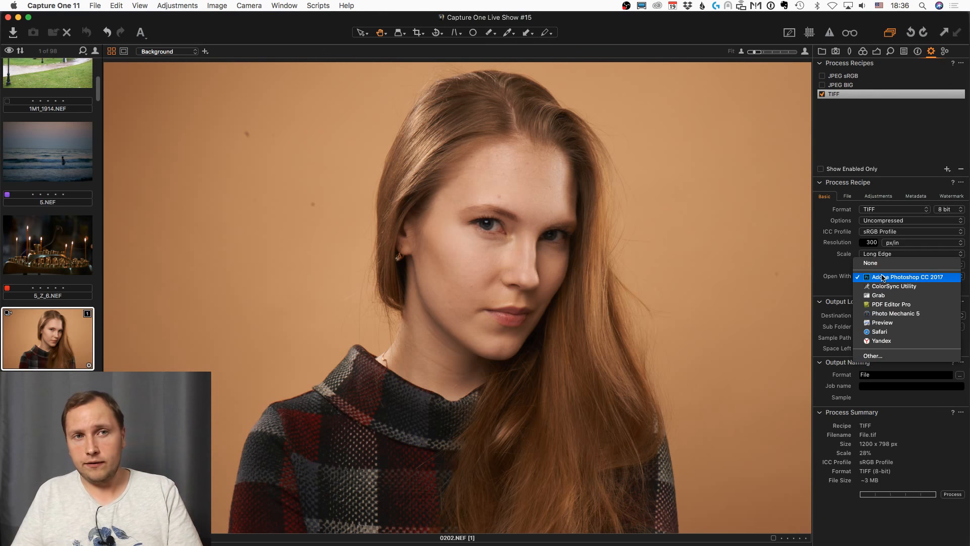
click(843, 284)
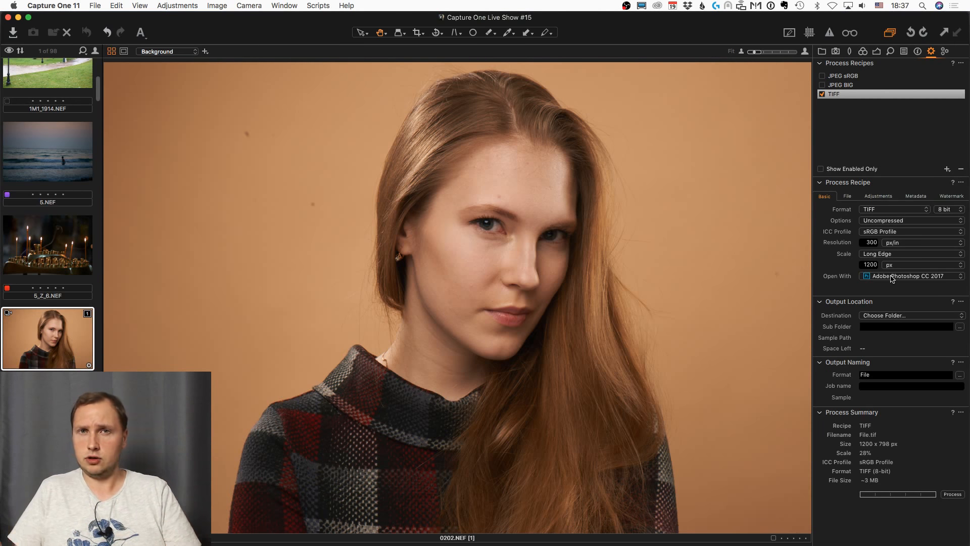
Set the output destination to the Capture One Live Show folder.
click(871, 316)
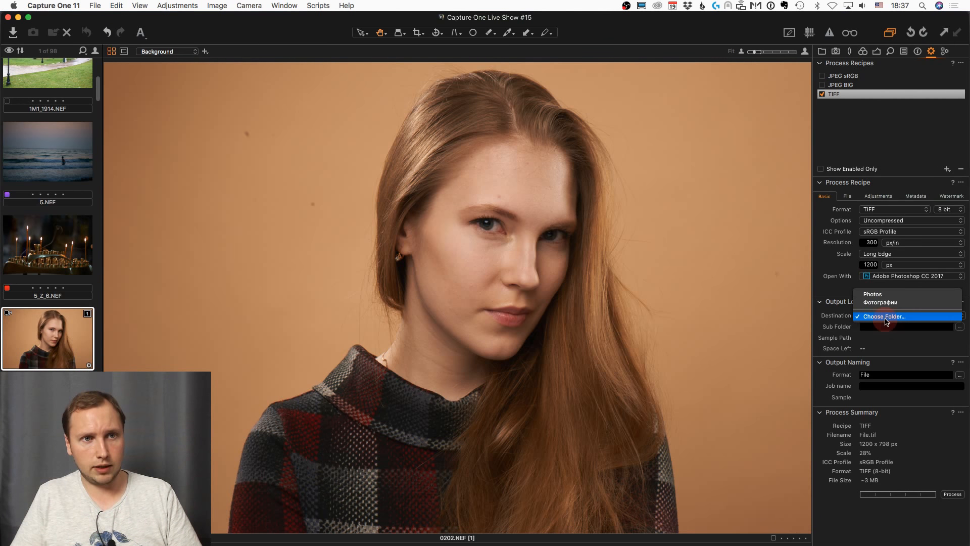
click(870, 317)
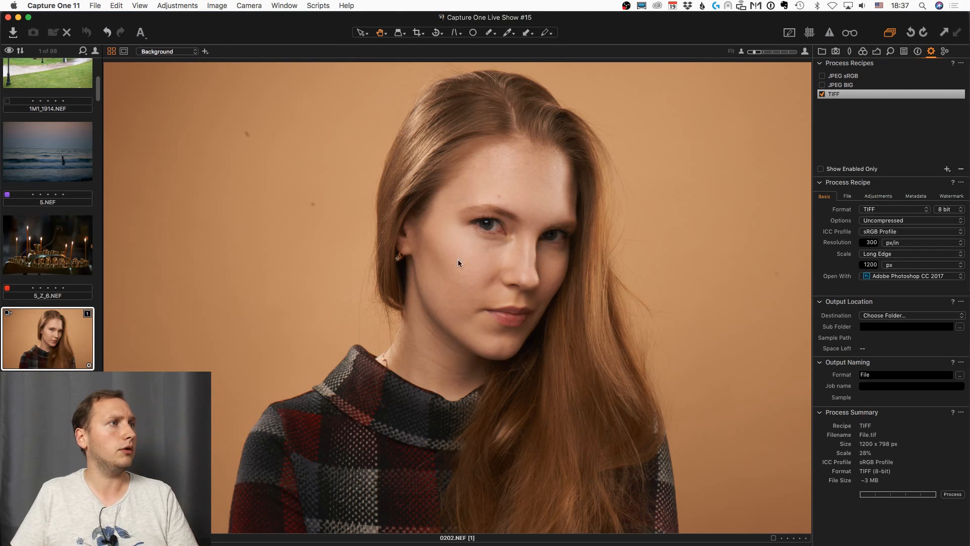
click(243, 124)
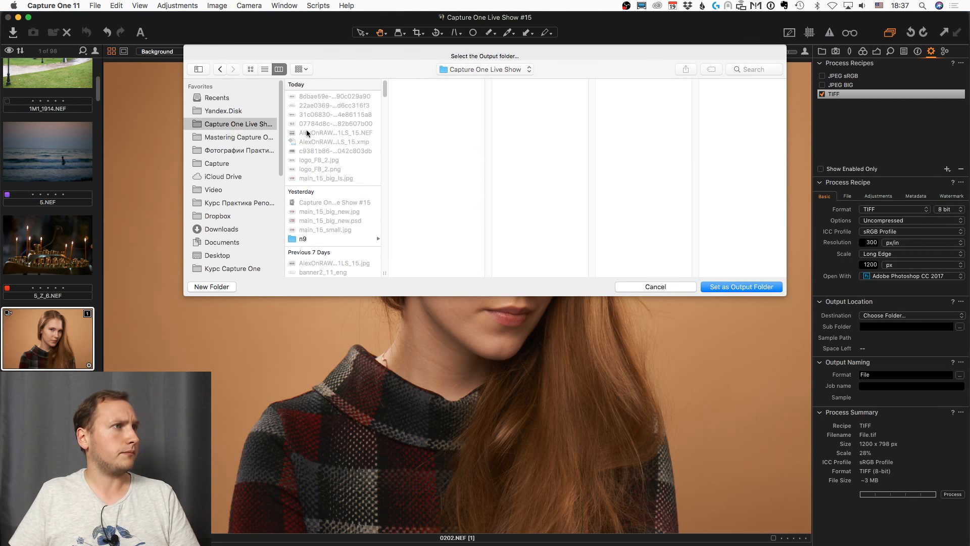
click(726, 288)
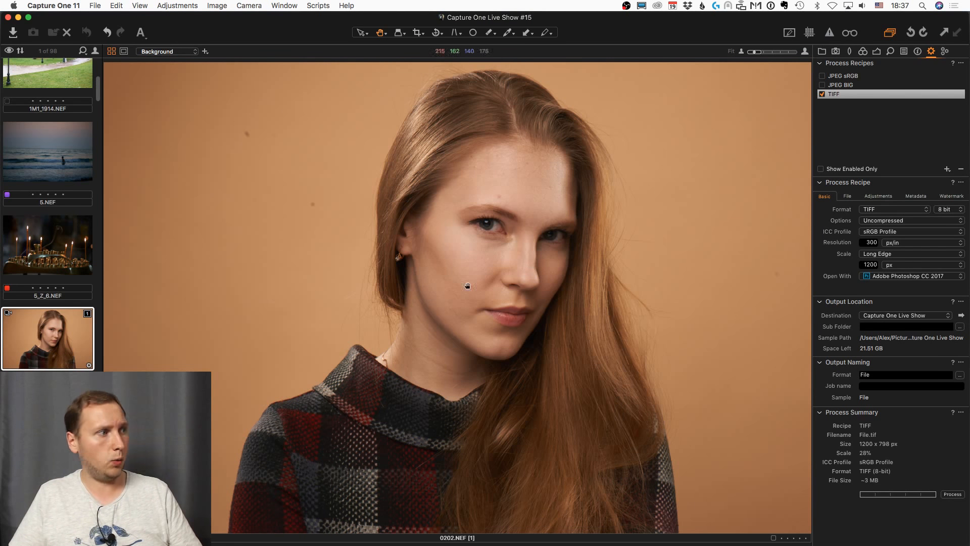
Process DSC_0340.NEF with the TIFF recipe so it opens in Photoshop, and return to Capture One.
scroll(53, 119, down, 15)
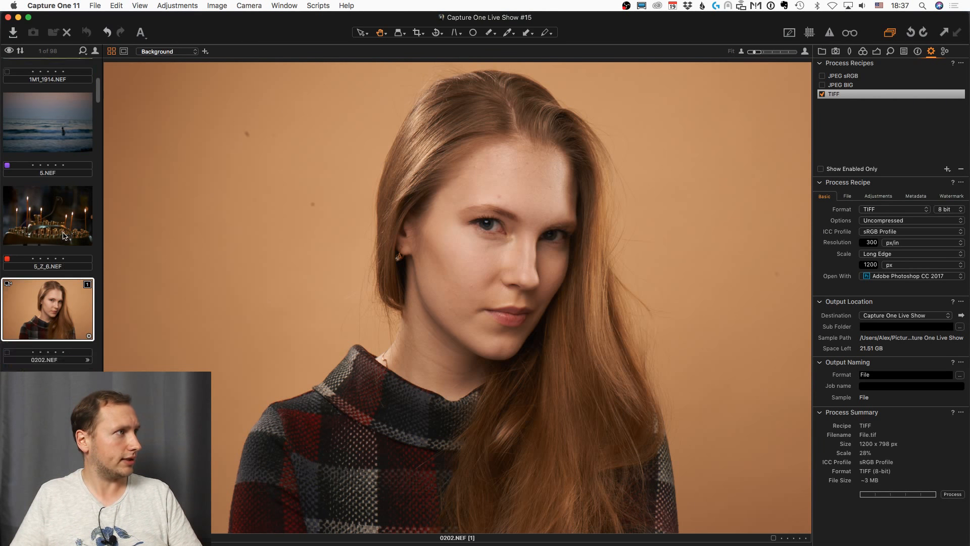
scroll(63, 232, down, 5)
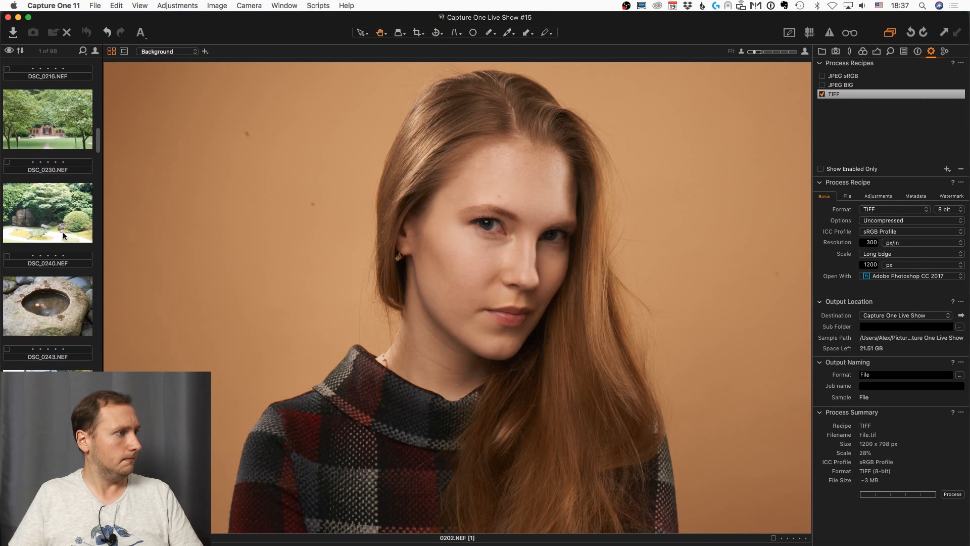
click(79, 107)
scroll(78, 107, down, 4)
scroll(68, 252, down, 2)
click(69, 267)
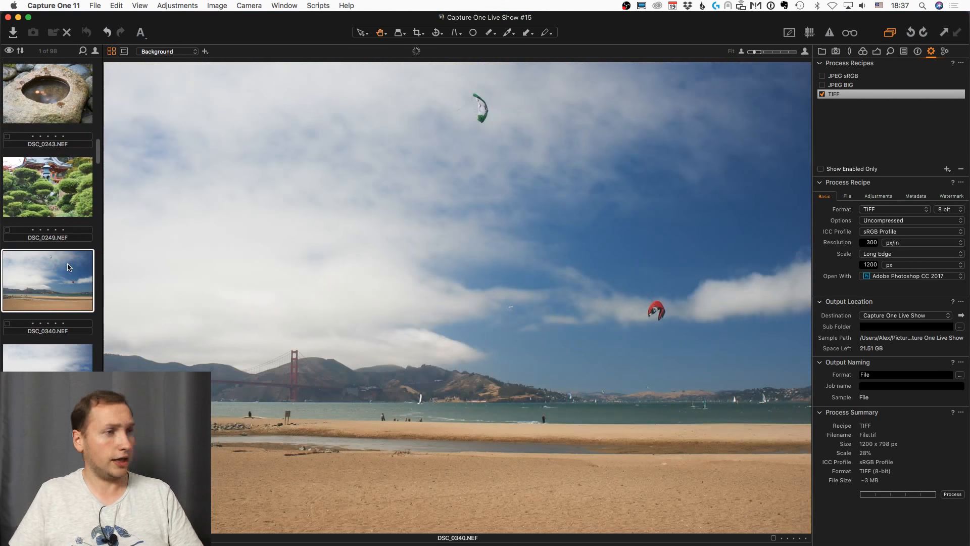
click(954, 495)
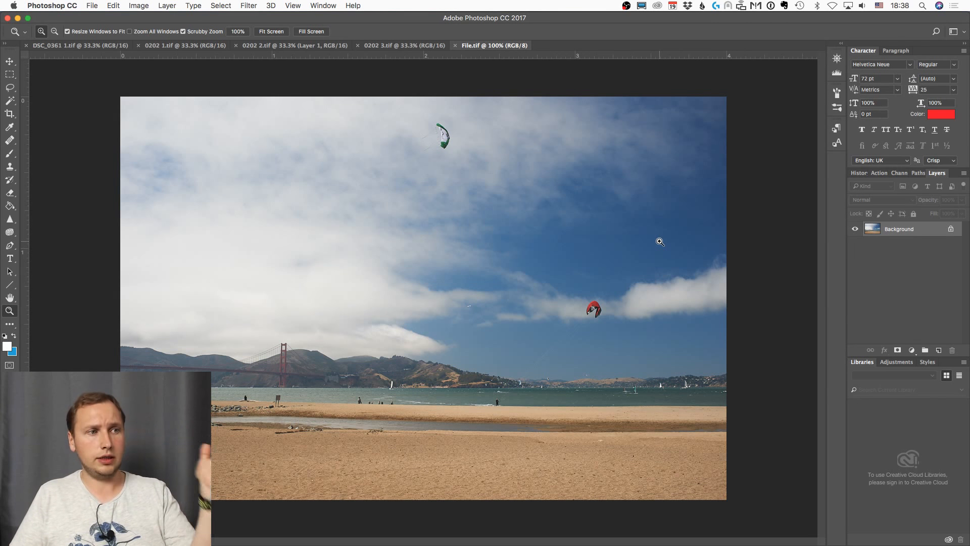
key(super+Tab)
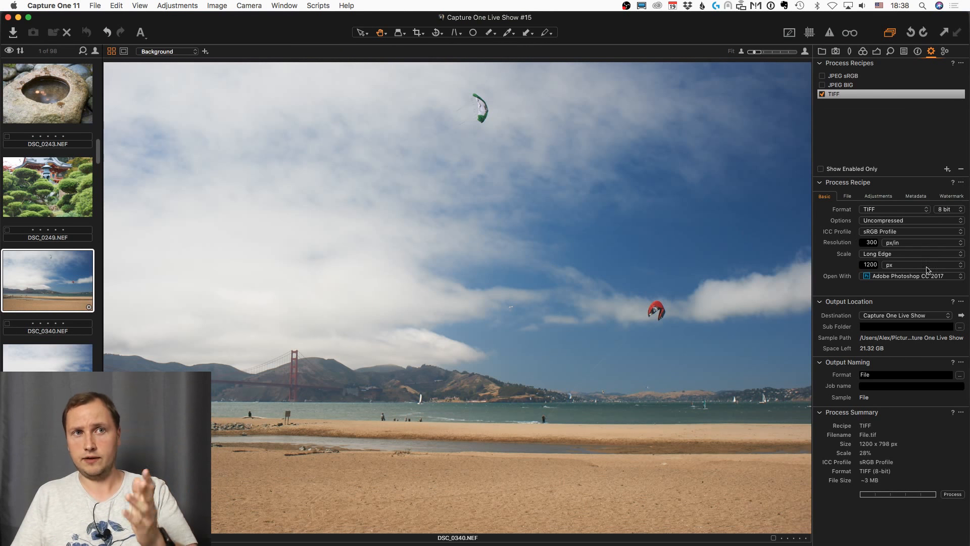
Check the TIFF recipe's Open With choices, then set the recipe's output format to PSD.
click(912, 277)
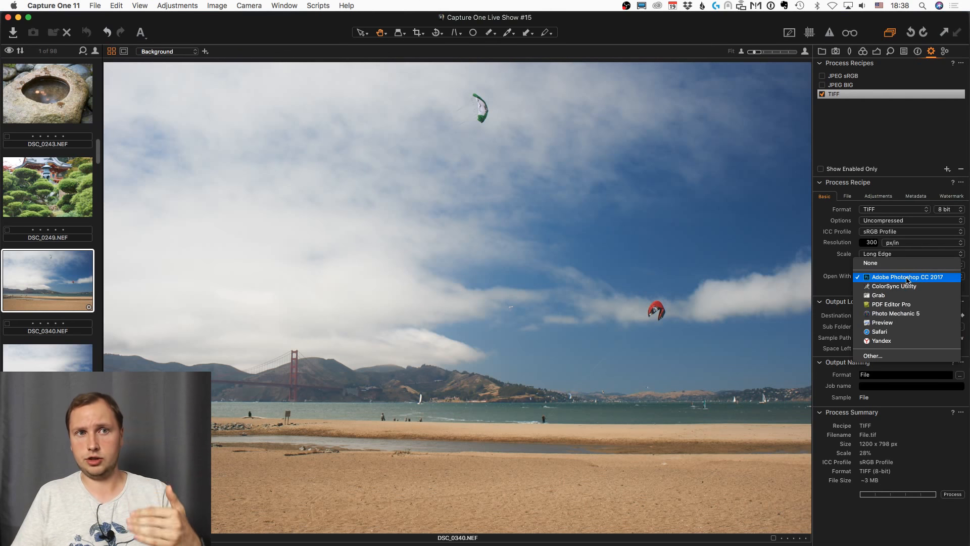
click(840, 282)
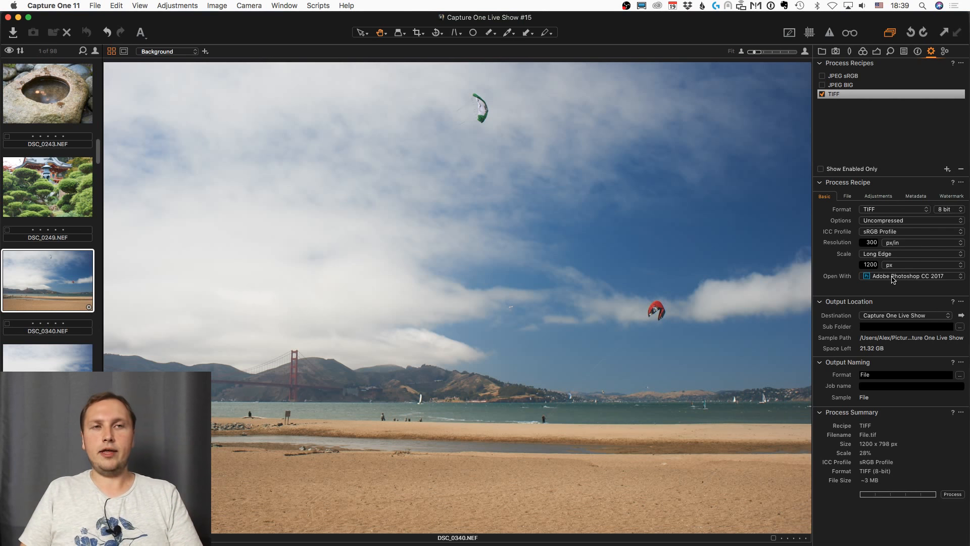
click(899, 211)
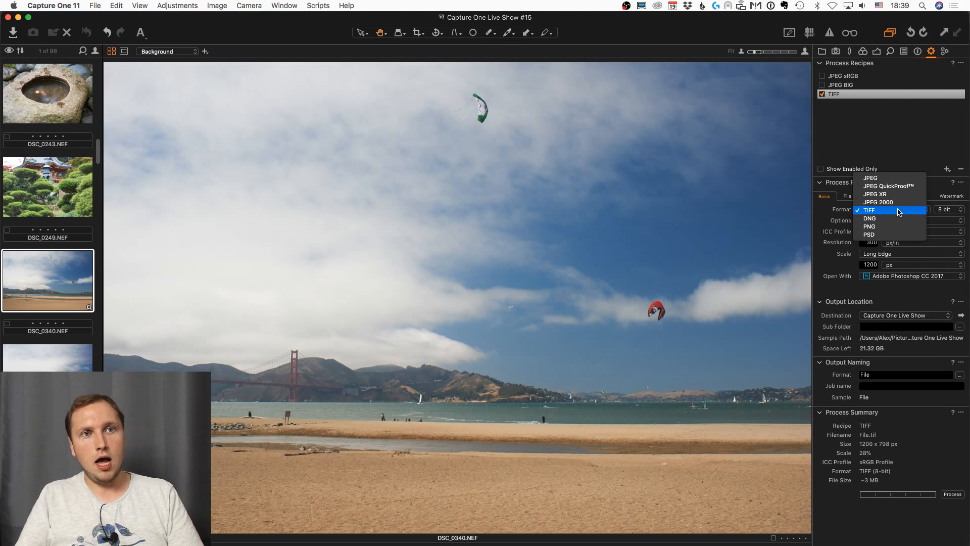
click(878, 235)
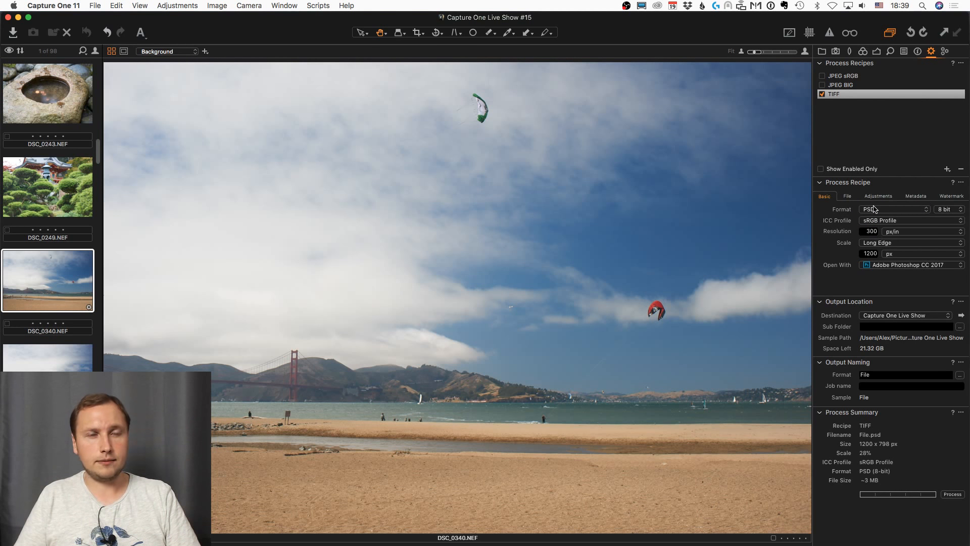
Check the recipe's file and adjustment options, and draw a crop on DSC_0340.NEF with an output size of about 1200 x 800 px.
click(848, 196)
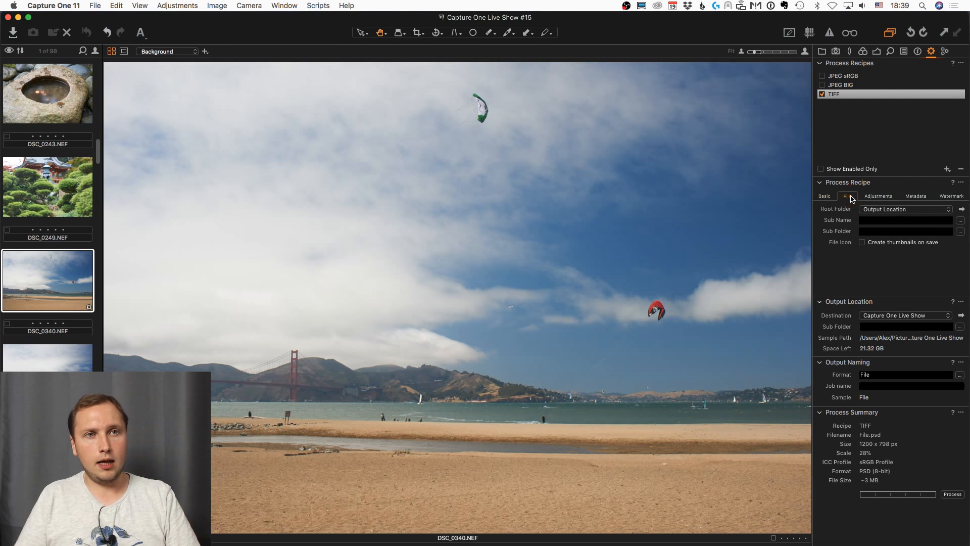
click(882, 197)
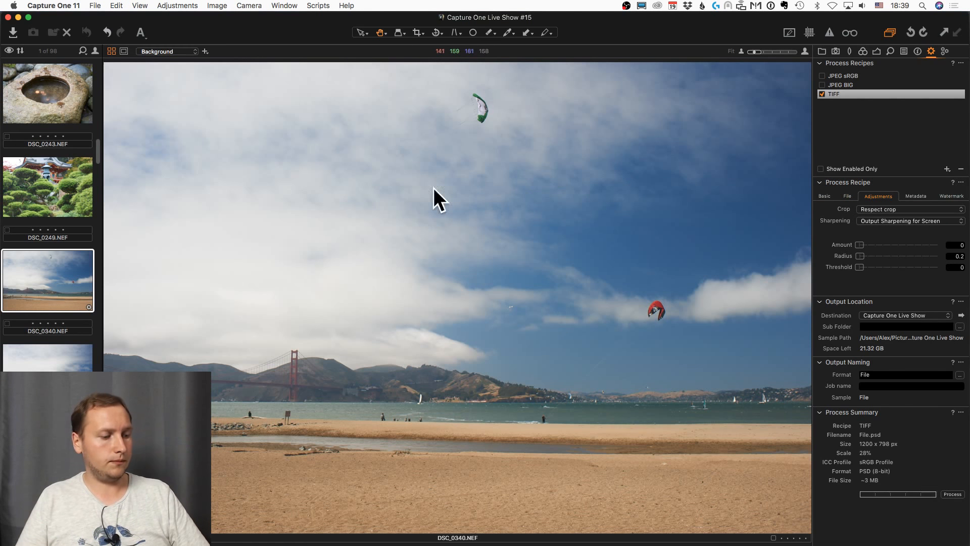
key(c)
drag(210, 126, 758, 468)
Set the crop grid type to Rectangular in the preferences and shift the crop slightly down on the beach photo.
click(55, 6)
click(46, 32)
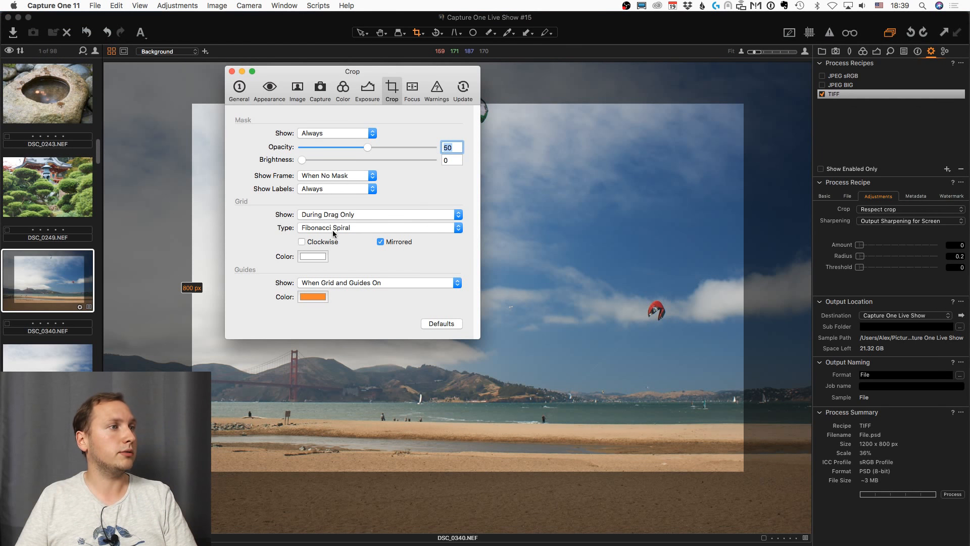
click(335, 232)
click(342, 183)
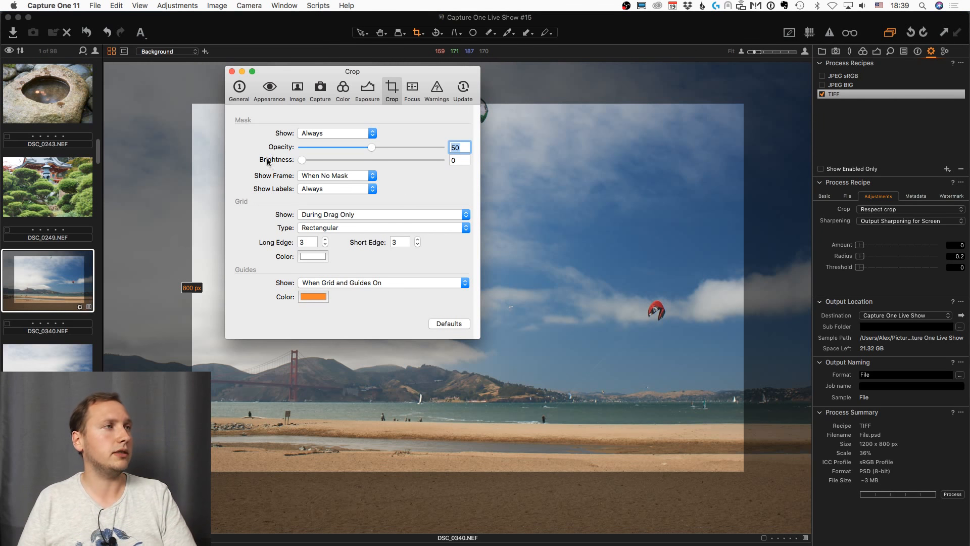
click(231, 75)
drag(531, 227, 540, 249)
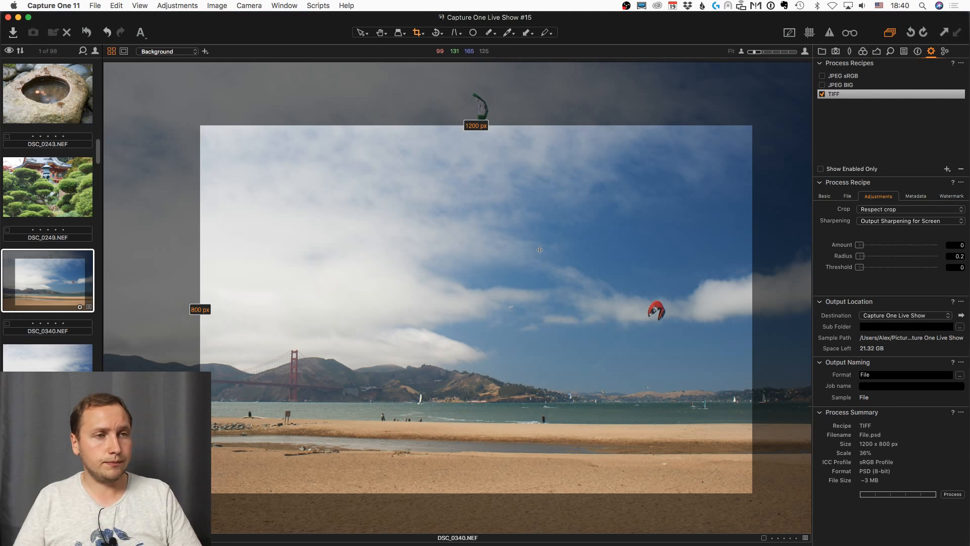
key(h)
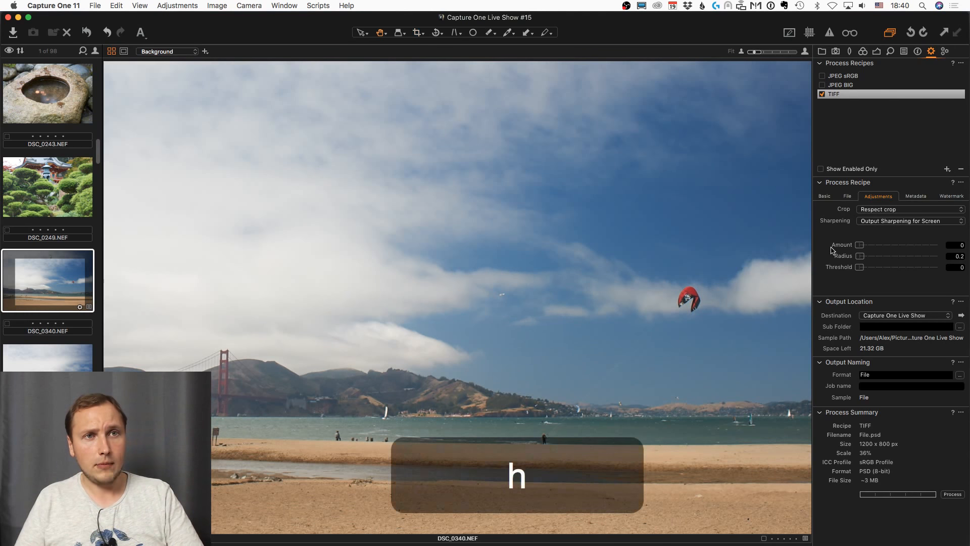
Set the recipe's crop handling to Crop to path (PSD) and process the image into Photoshop.
click(870, 210)
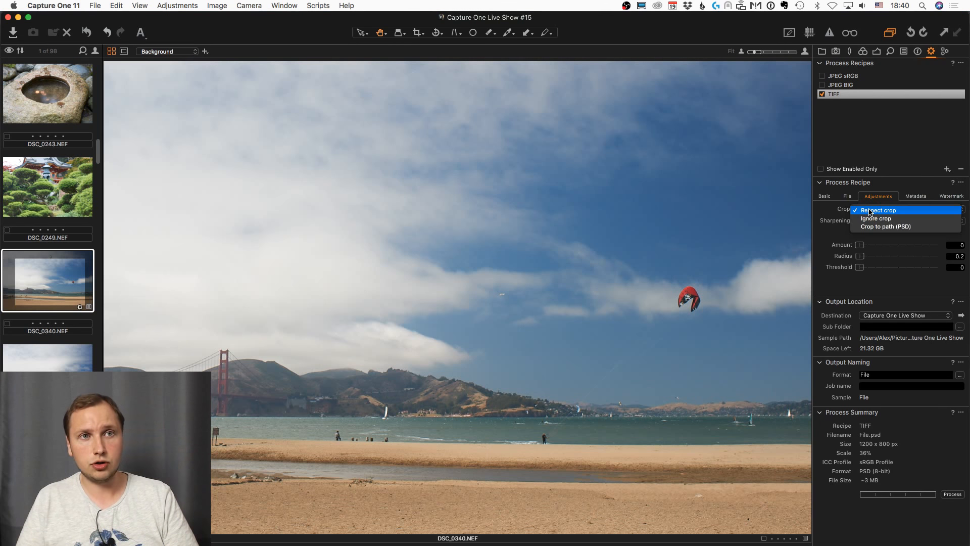
click(922, 229)
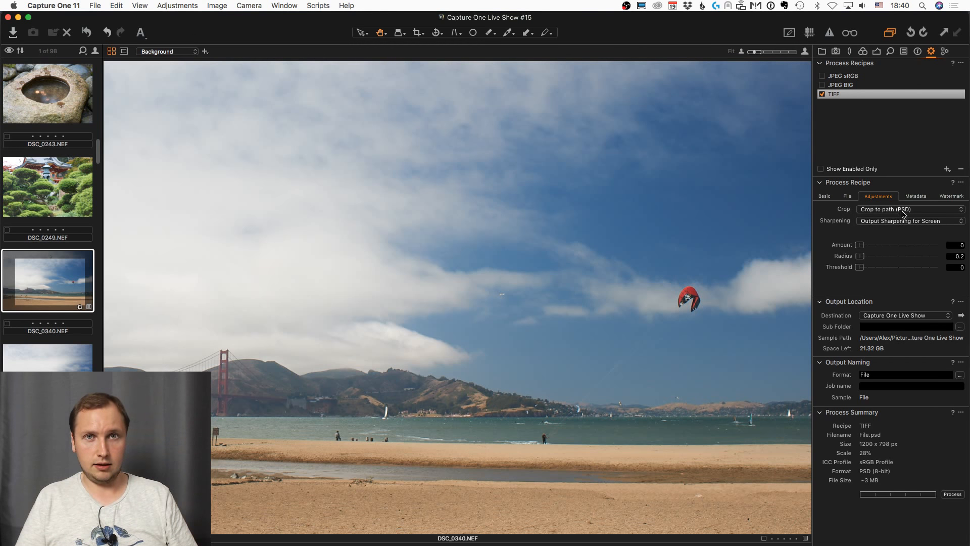
click(827, 197)
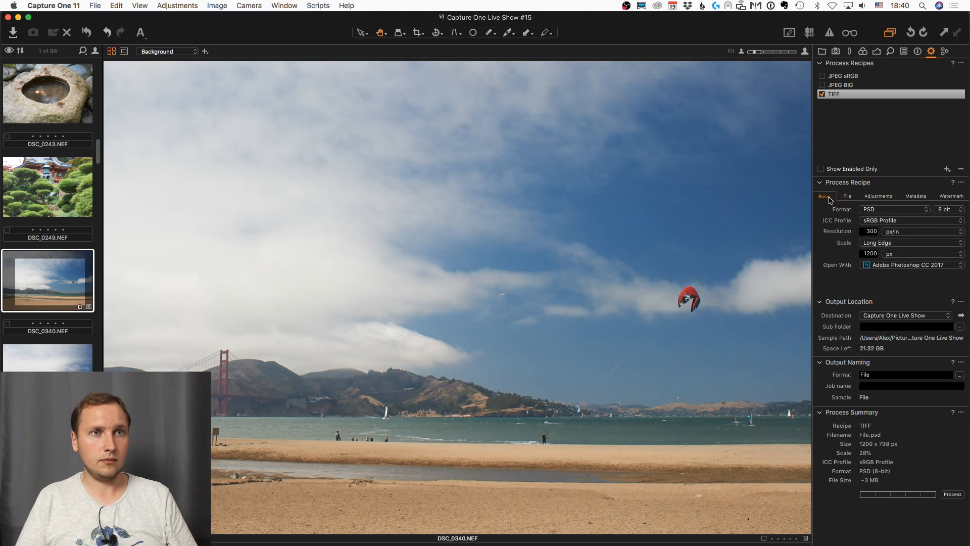
click(957, 494)
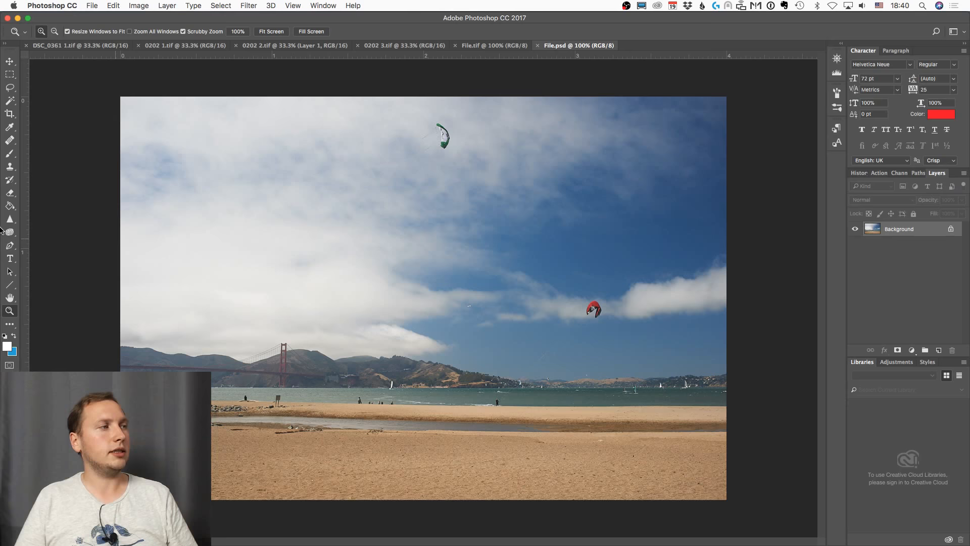
Display the Crop (Capture One) path on File.psd in Photoshop to examine it, and return to Capture One.
mouse_move(13, 224)
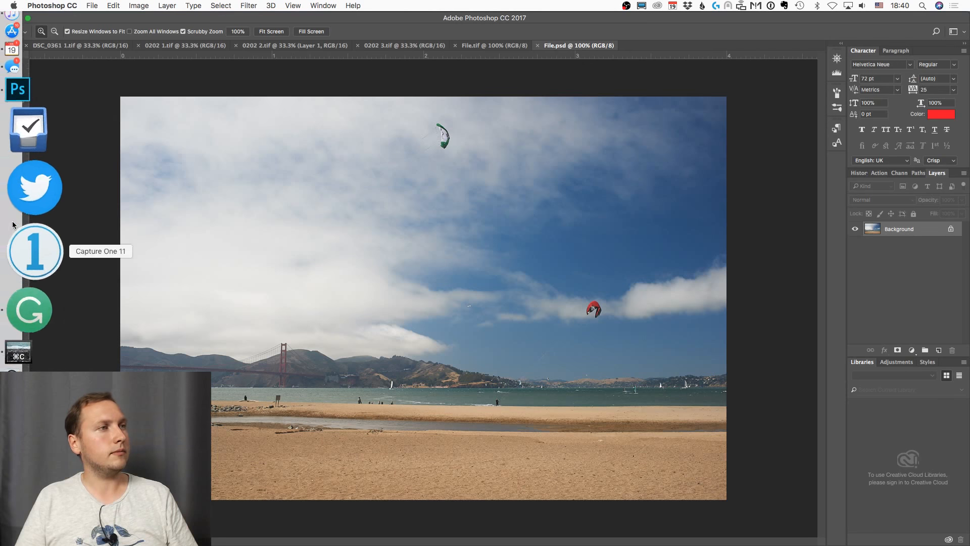
click(918, 174)
click(859, 190)
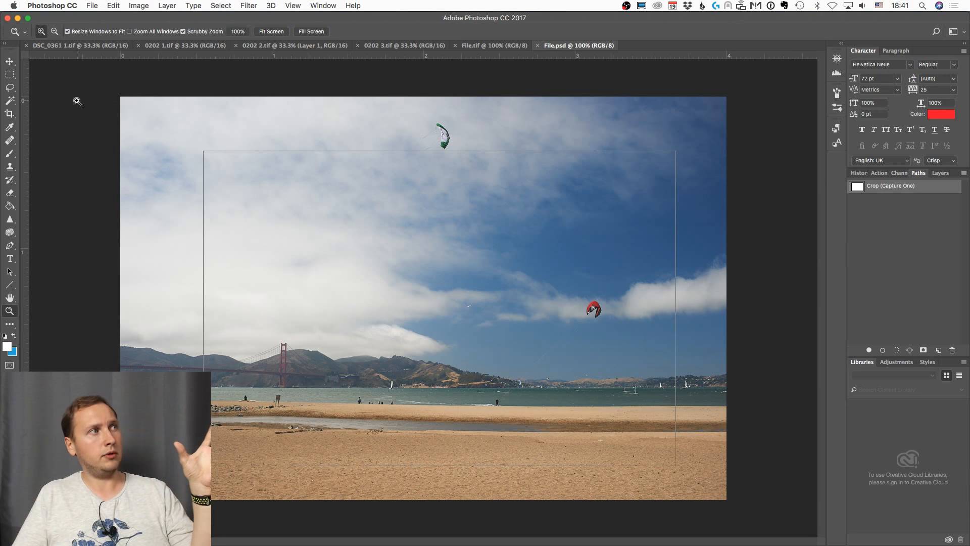
key(m)
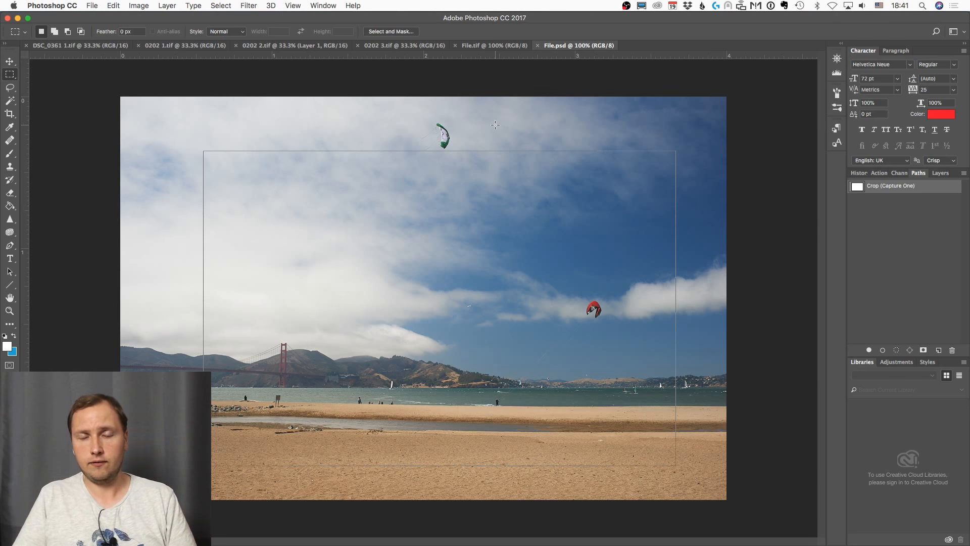
key(super+Tab)
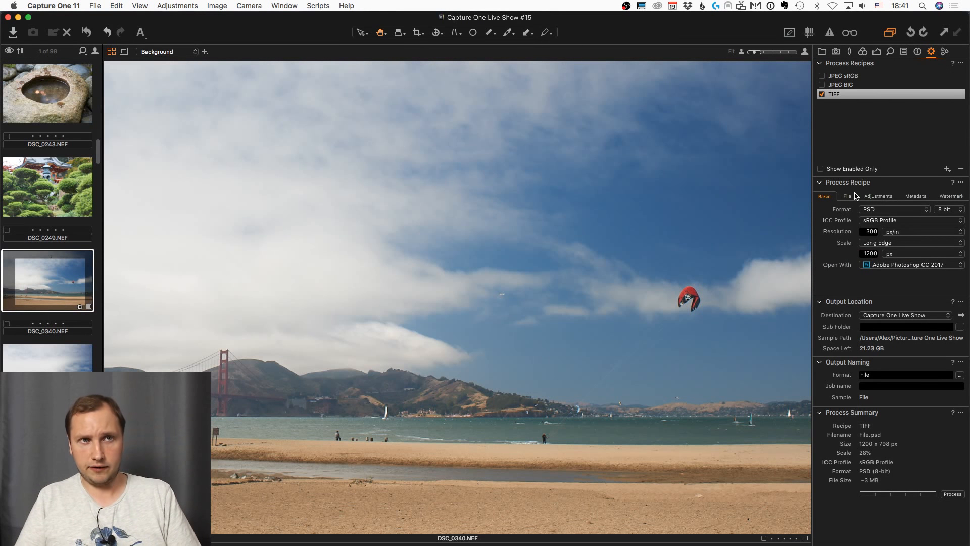
Review the recipe's format, file, adjustment and metadata options, including the annotation layer setting, and open the annotation tools.
click(882, 209)
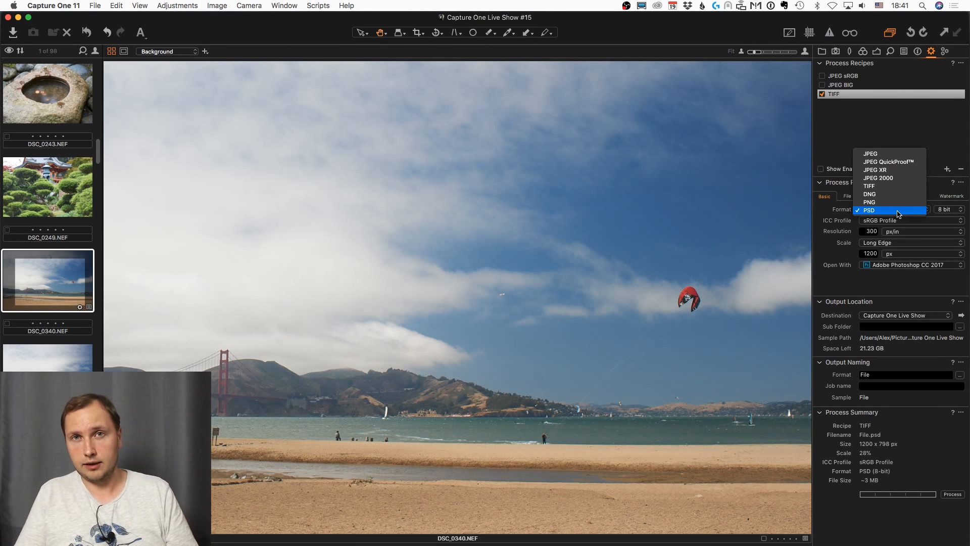
click(837, 207)
click(846, 198)
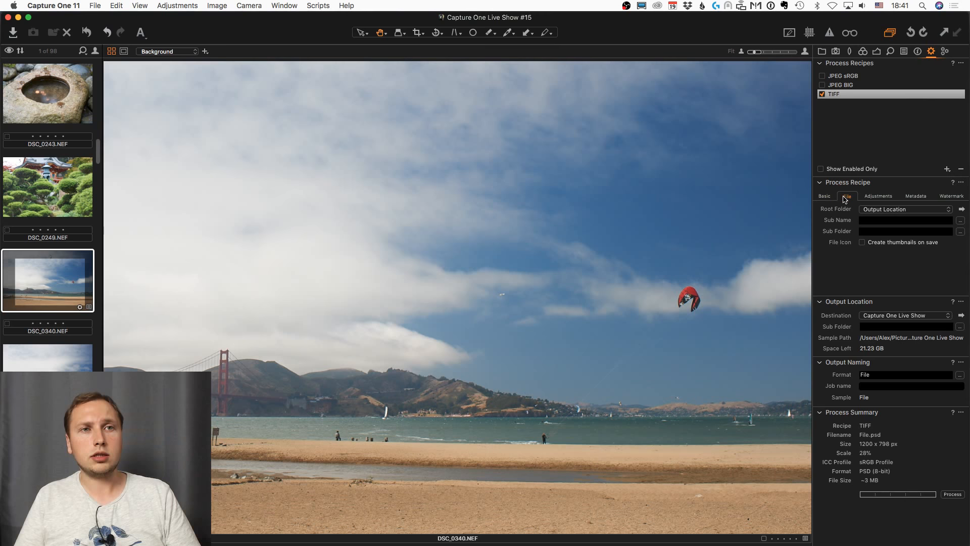
click(870, 199)
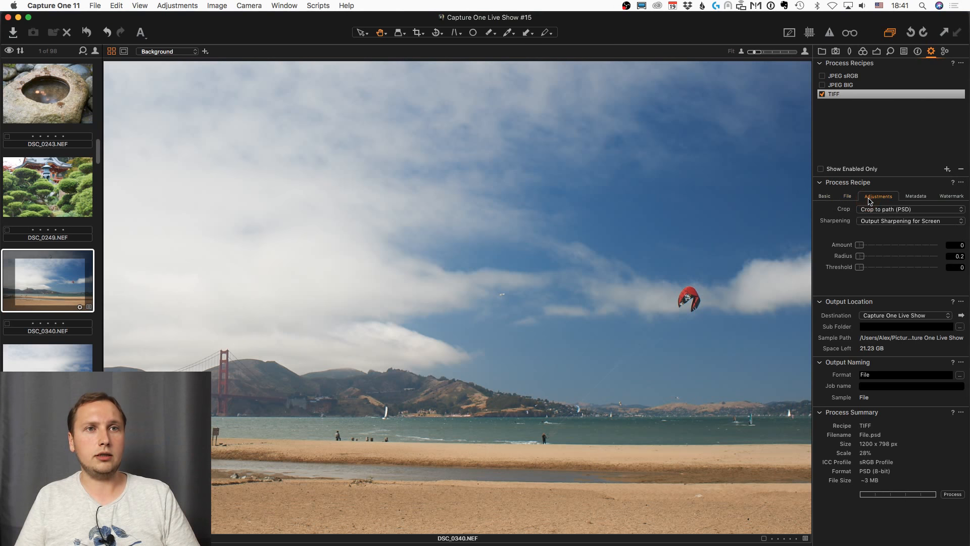
click(914, 202)
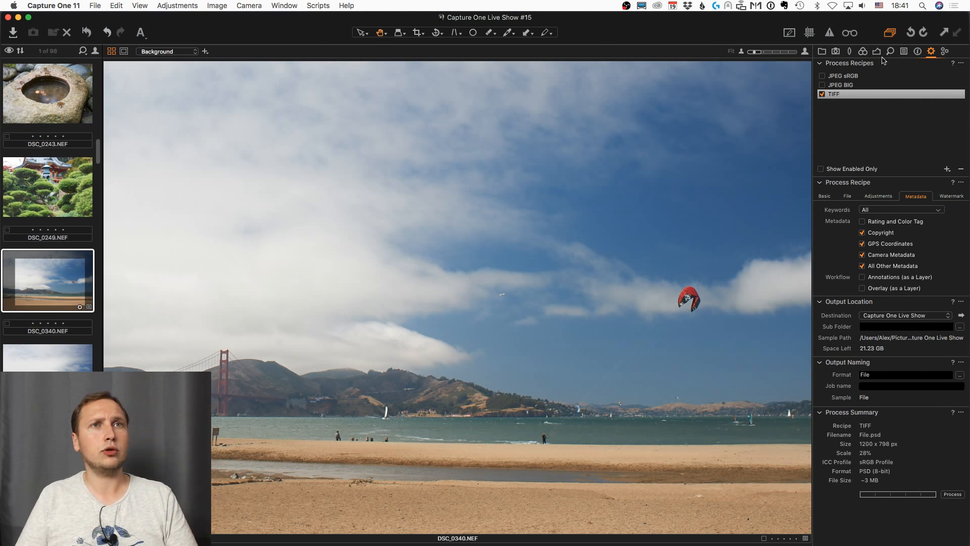
click(916, 51)
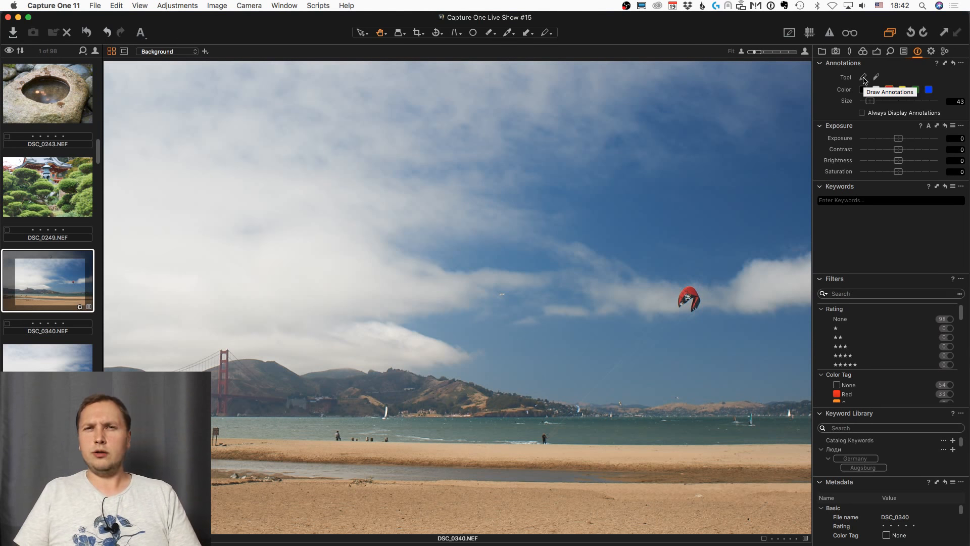
Switch to Google Chrome, load youtube.com/alexonraw in a new tab, and open the channel's video list.
mouse_move(1, 349)
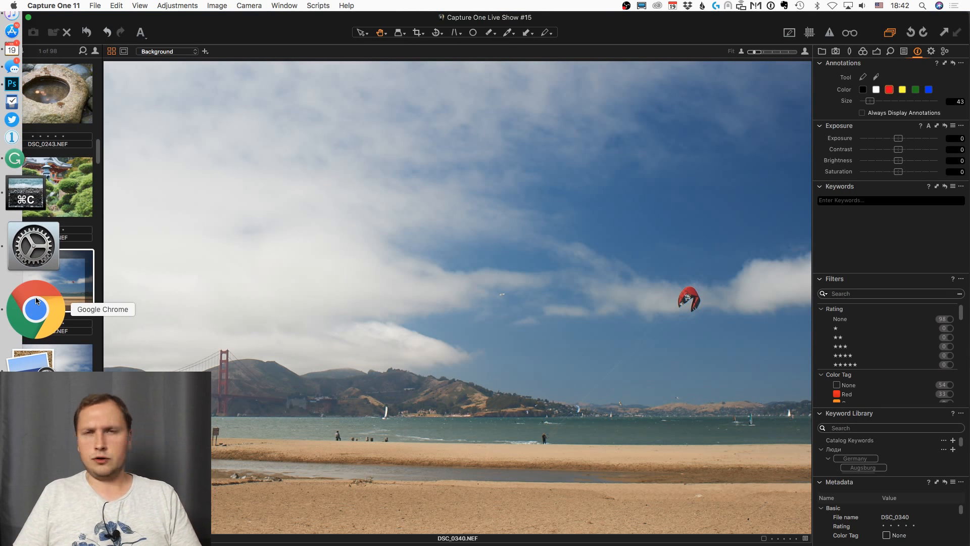
click(36, 300)
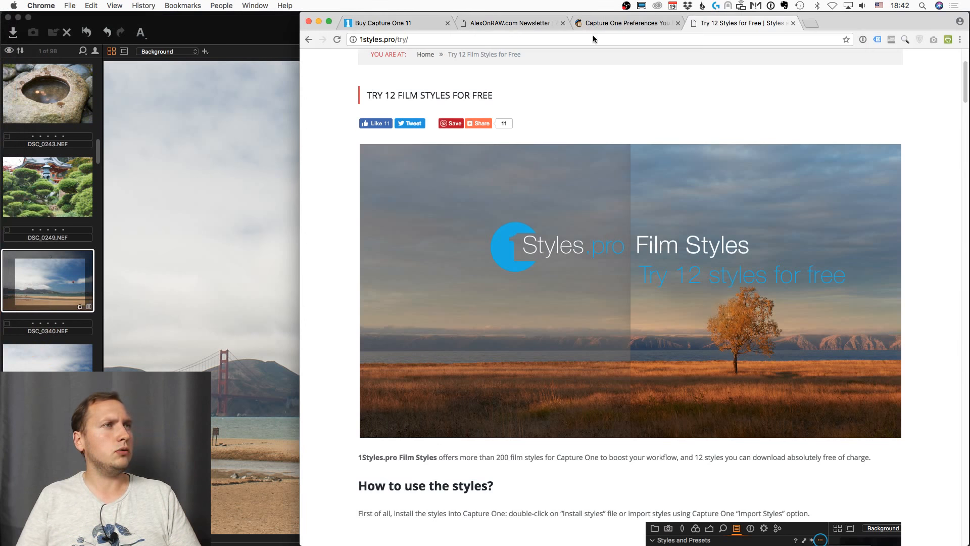
click(804, 25)
text(youtube.com/alexonraw)
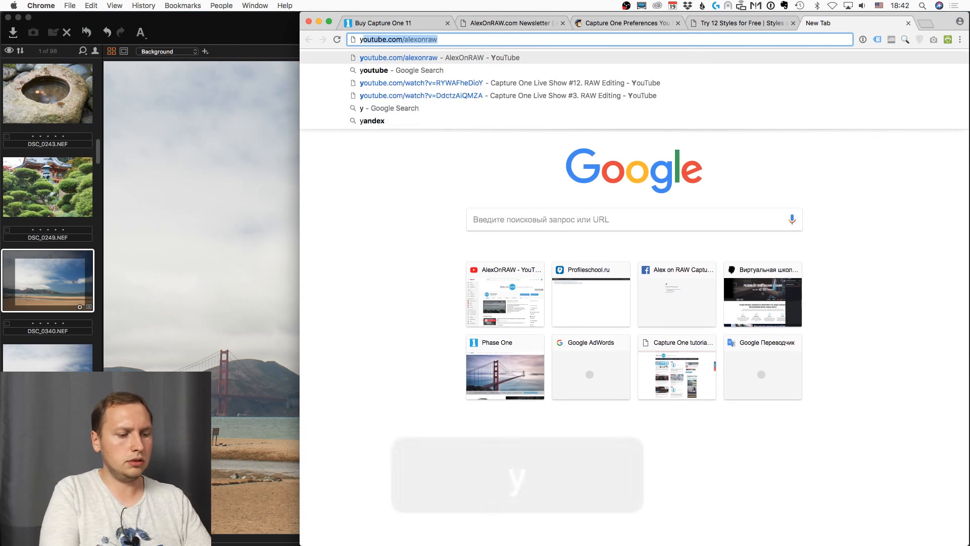
key(Return)
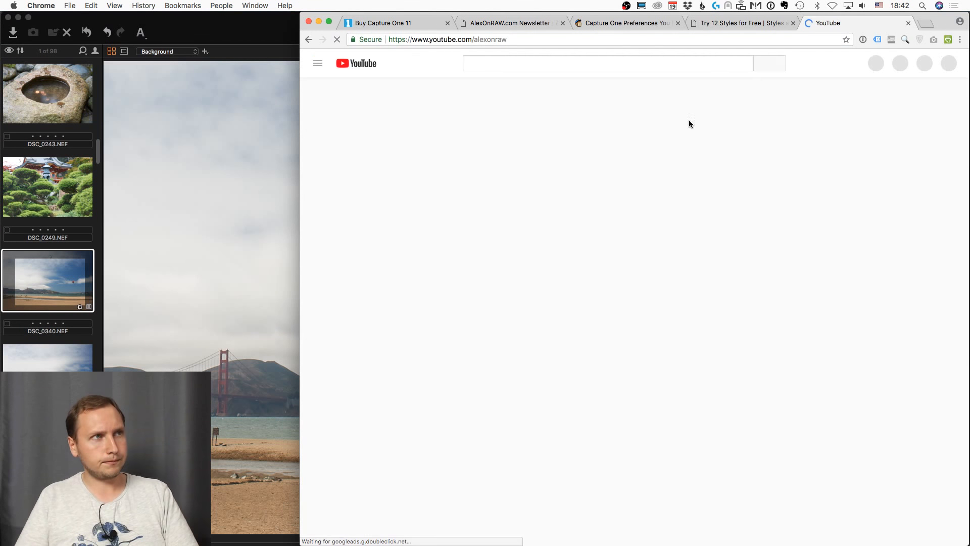
scroll(589, 259, down, 3)
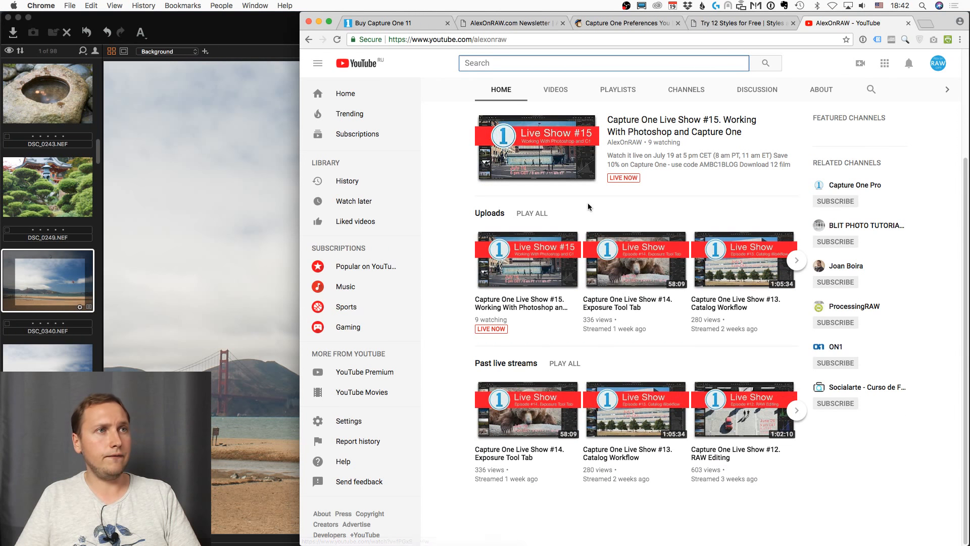
click(554, 91)
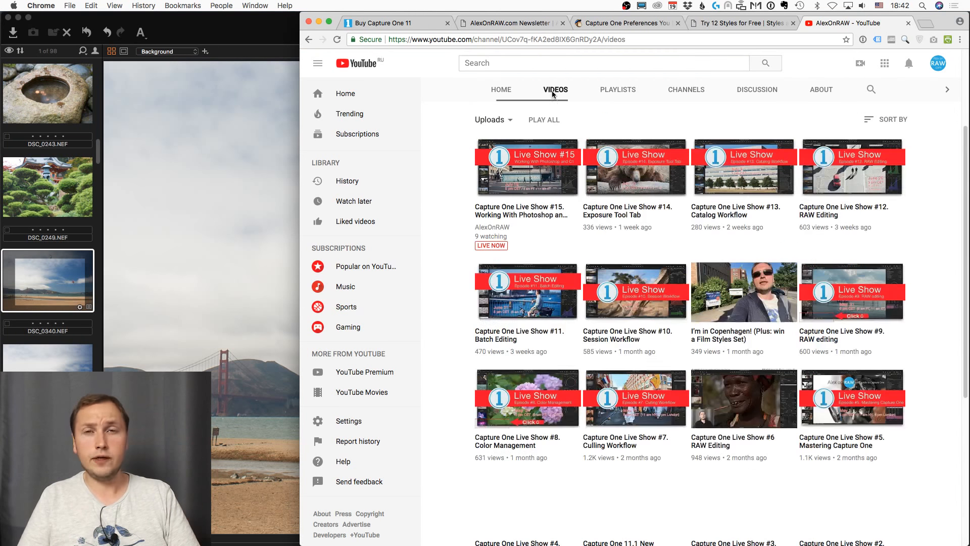
Find the video "Capture One Pro 11 in 10 minutes" in the channel's uploads, open it, and pause playback.
scroll(576, 262, down, 3)
scroll(677, 283, down, 2)
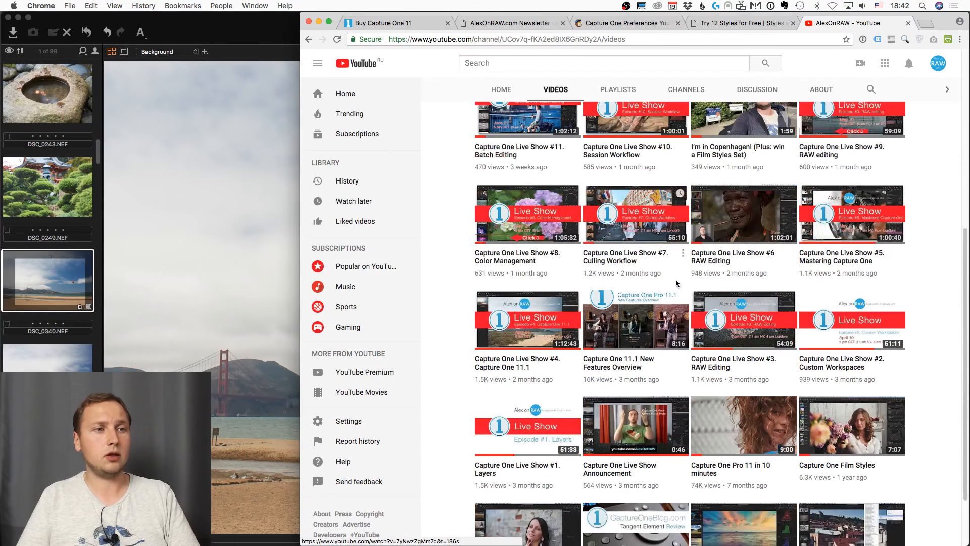
scroll(677, 283, down, 2)
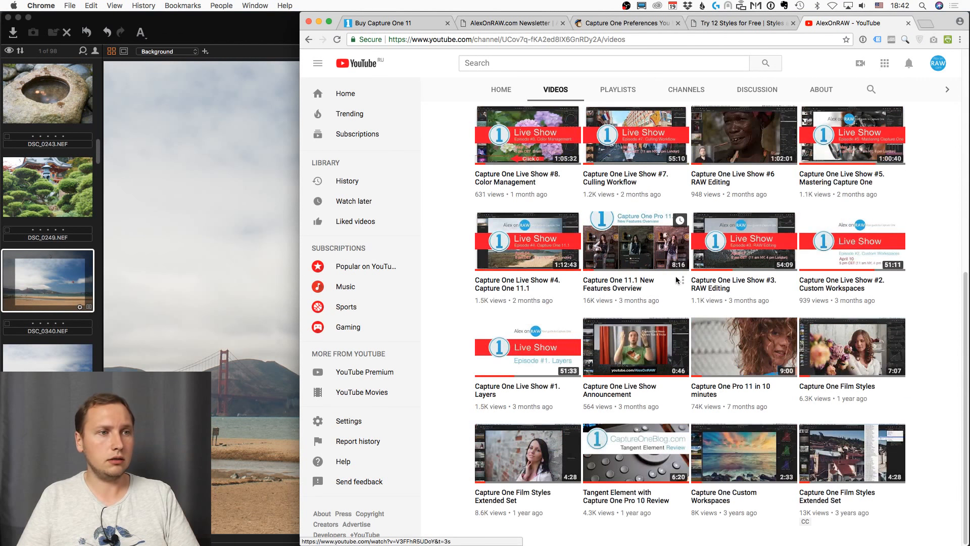
click(734, 388)
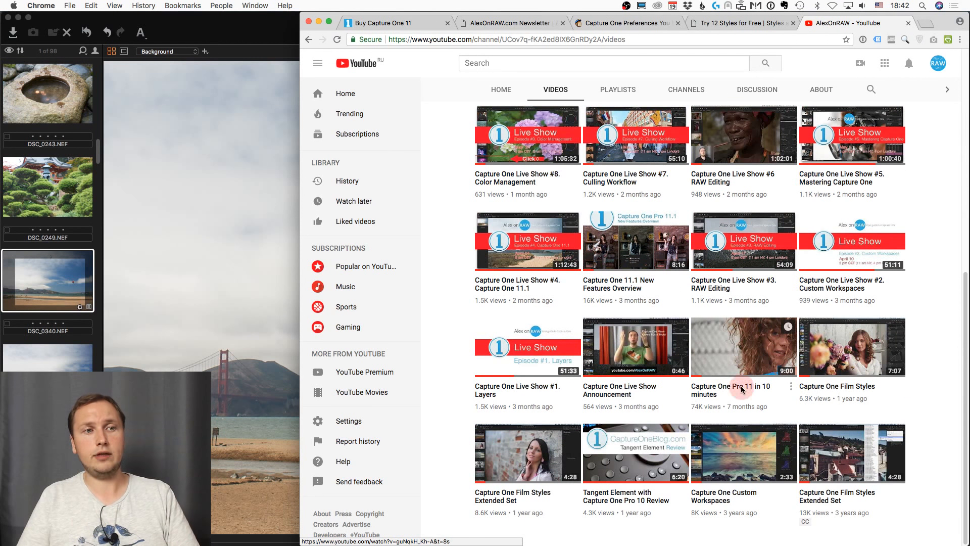
key(space)
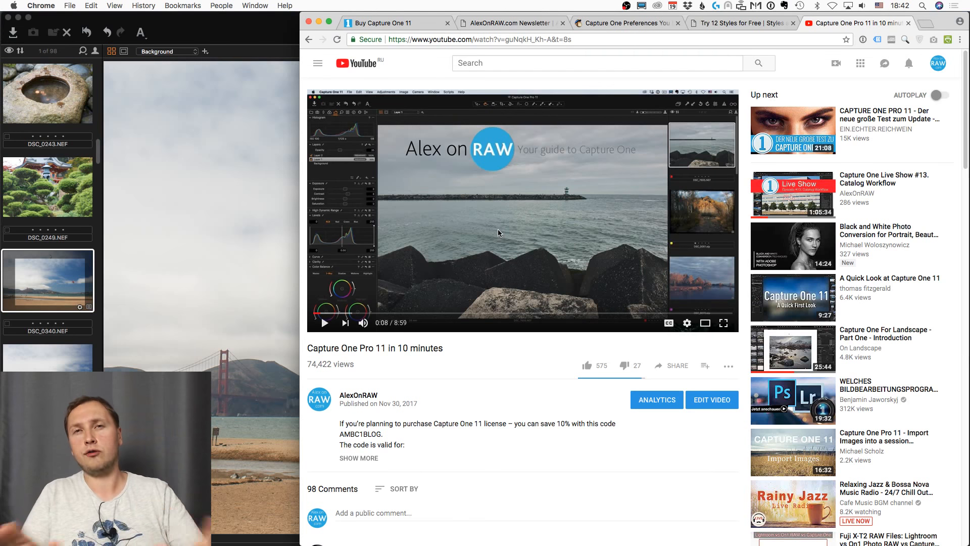
Return to Capture One and draw red annotation circles around the sign near the waterline and the small bird in the sky.
click(261, 41)
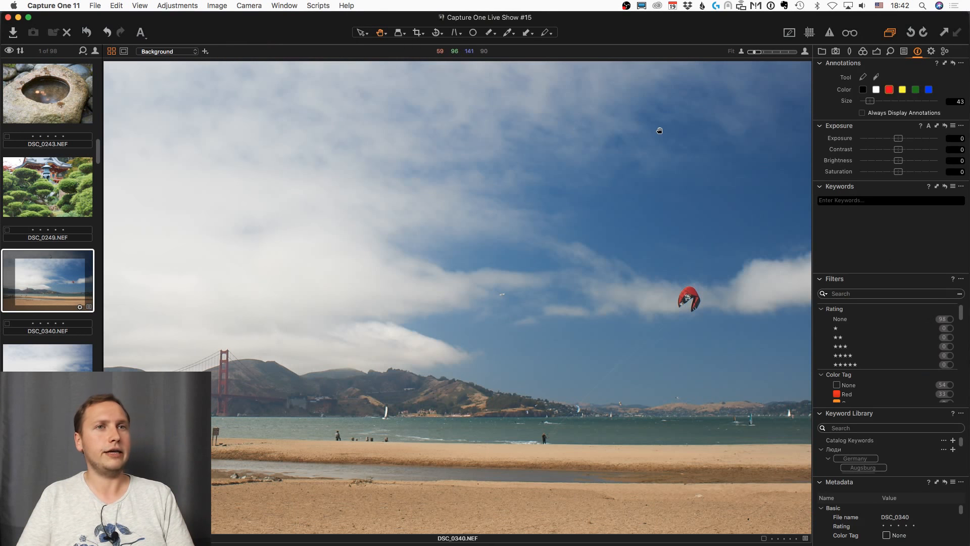
click(866, 76)
click(864, 75)
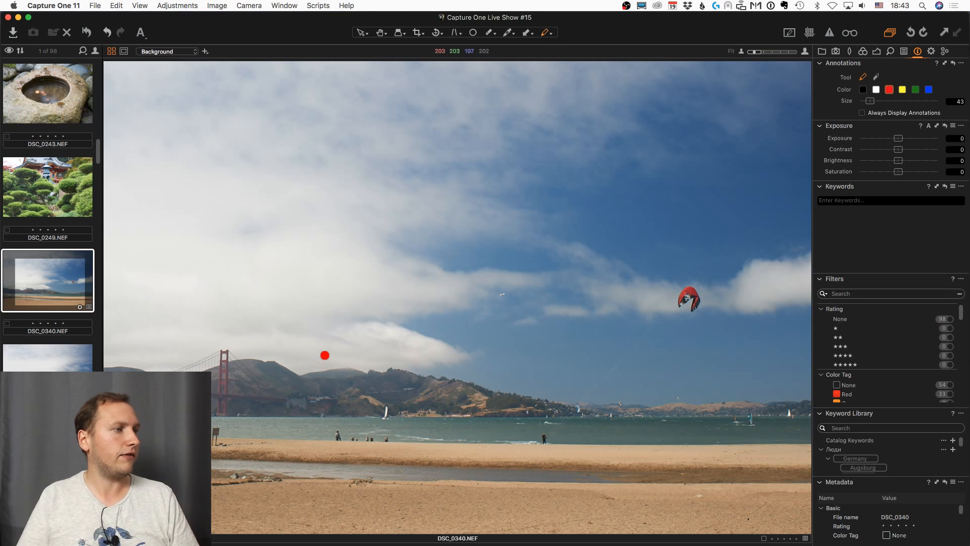
key(space)
mouse_move(325, 355)
mouse_down()
mouse_move(375, 374)
mouse_move(433, 337)
mouse_up()
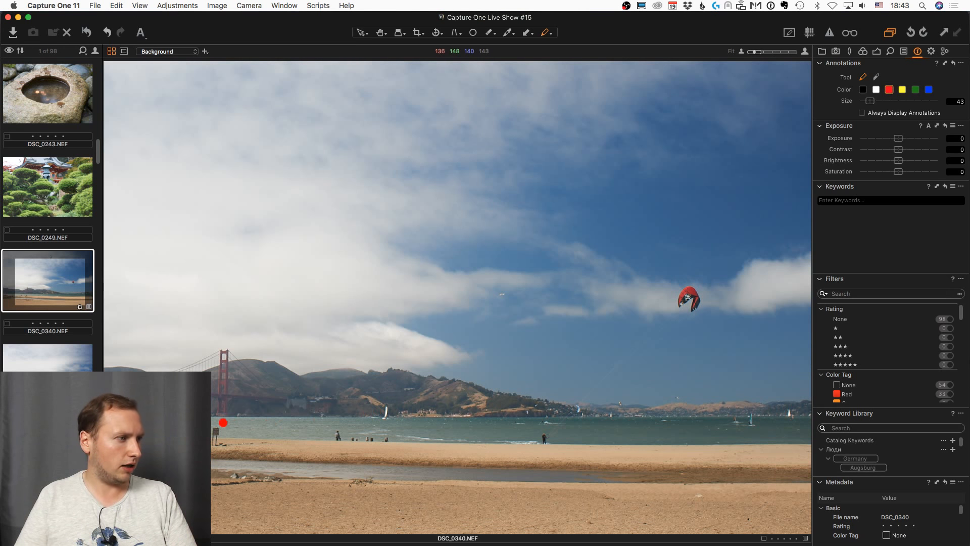
drag(223, 422, 214, 468)
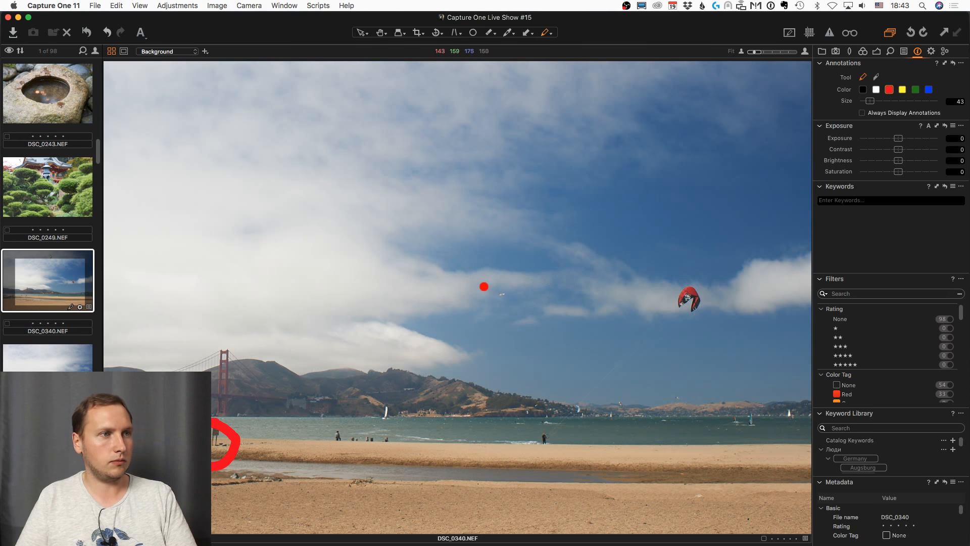
mouse_move(484, 286)
mouse_down()
mouse_move(508, 307)
mouse_move(500, 279)
mouse_up()
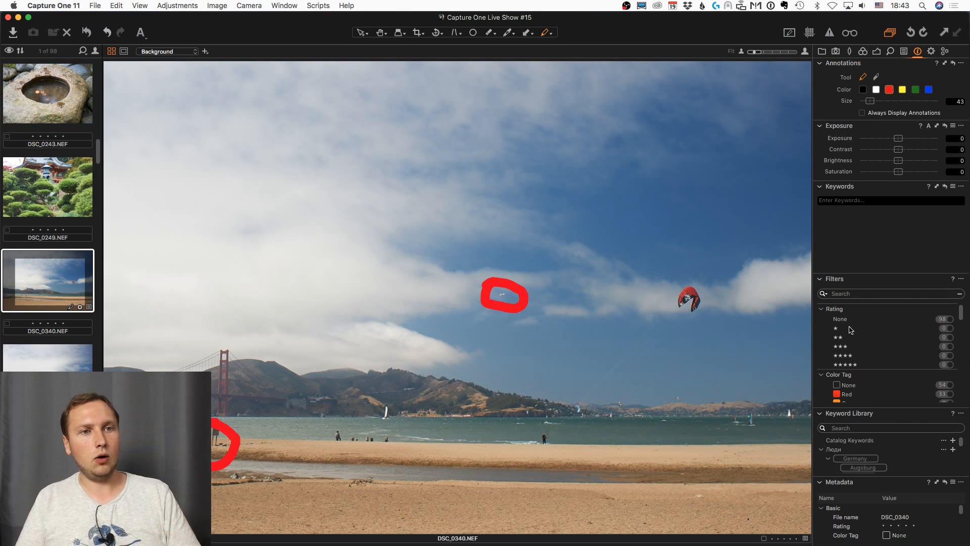
Include Annotations (as a Layer) in the TIFF process recipe and process the DSC_0340 photo to Photoshop.
click(931, 51)
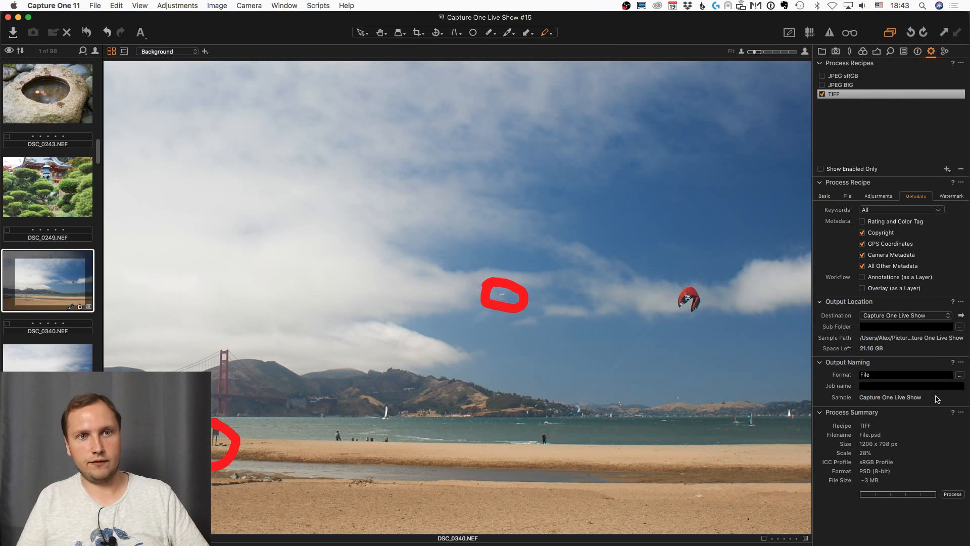
click(884, 282)
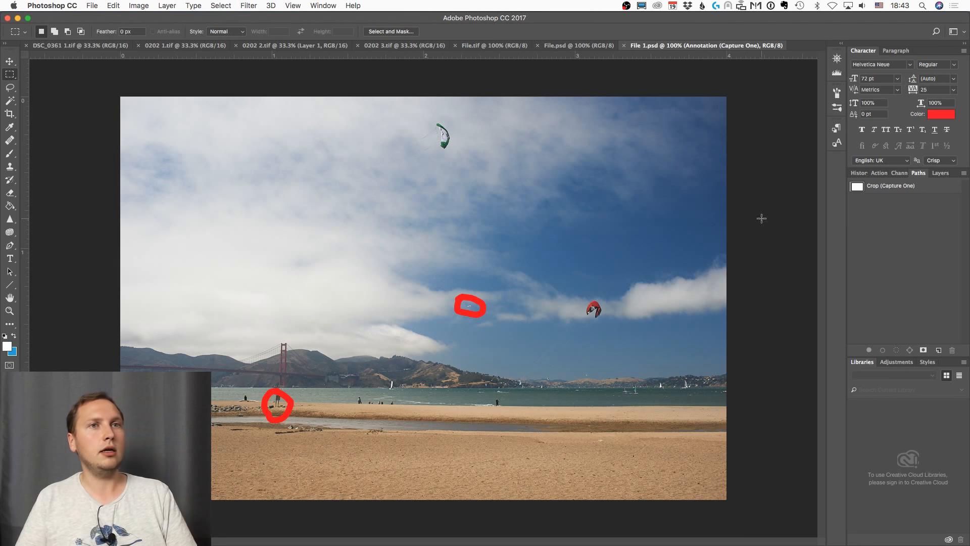
Examine the layers of File 1.psd by toggling the visibility of Annotation (Capture One), and return to Capture One.
click(940, 173)
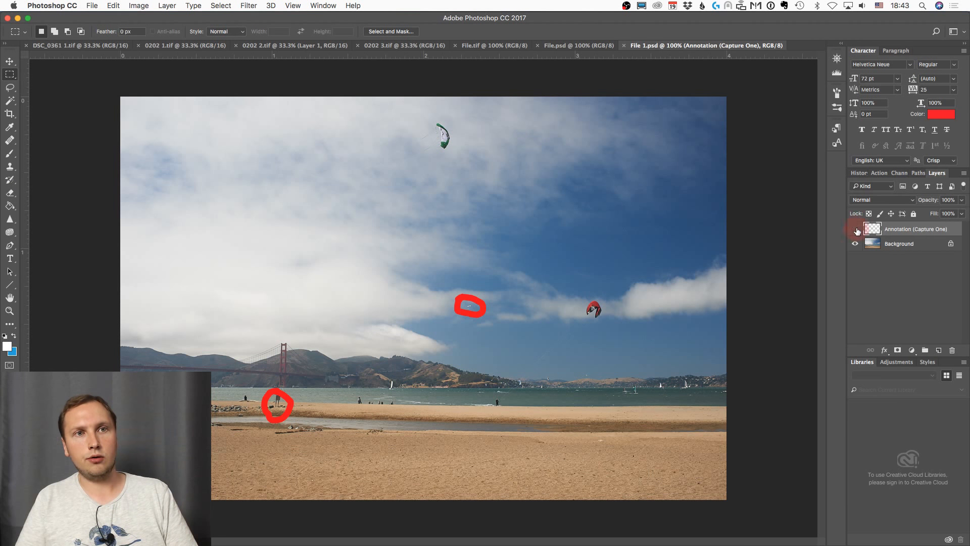
click(856, 230)
click(856, 230)
click(855, 230)
click(856, 229)
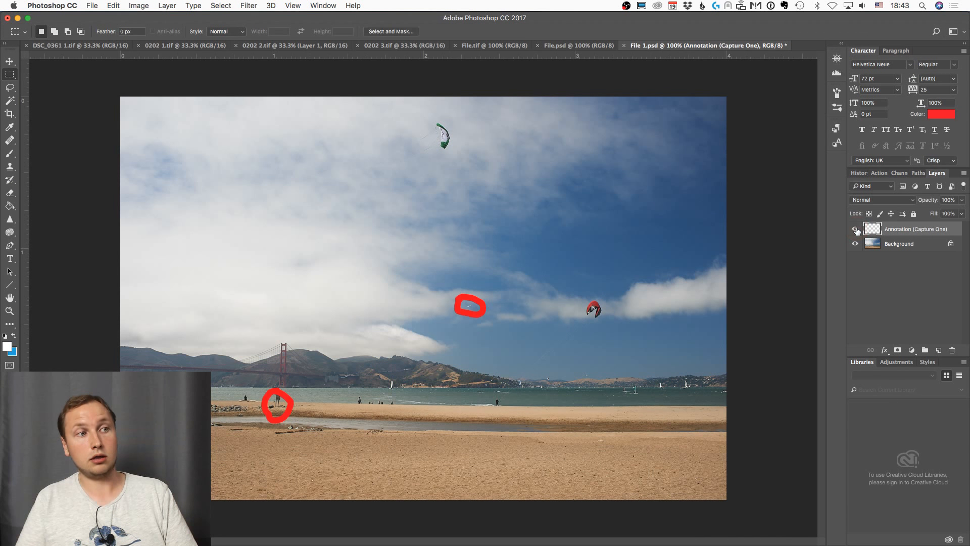
click(856, 230)
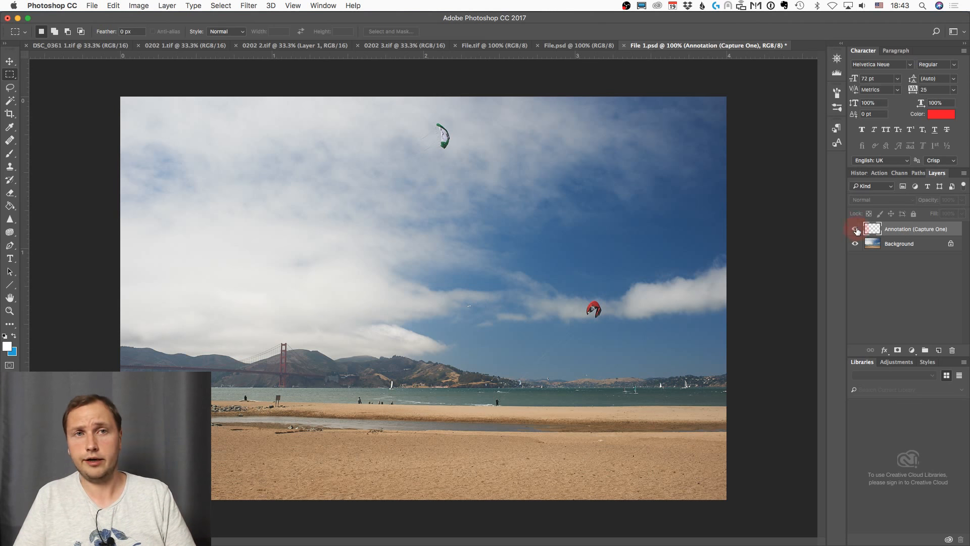
click(856, 229)
key(super+Tab)
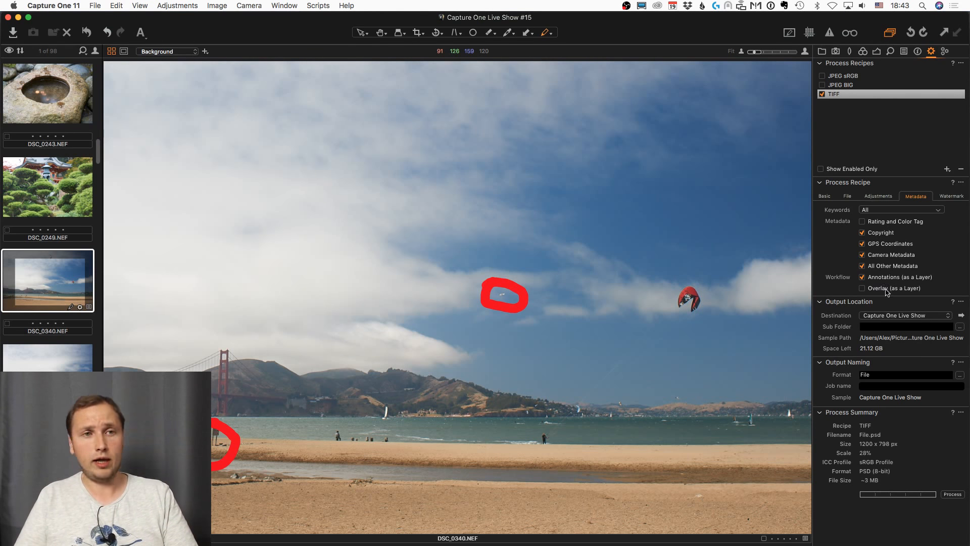
Show the overlay logo image on the photo, and undo the stray red annotation stroke drawn beneath it.
click(863, 51)
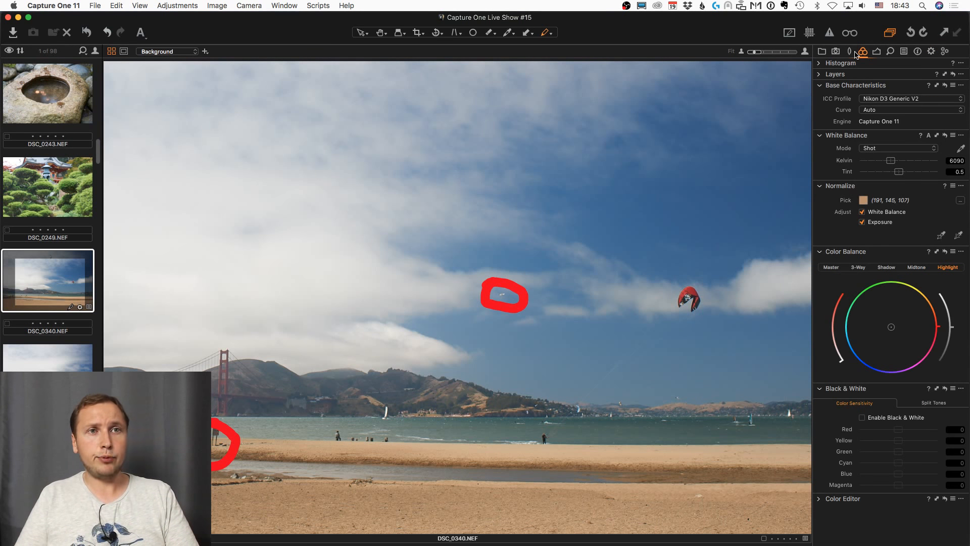
click(836, 51)
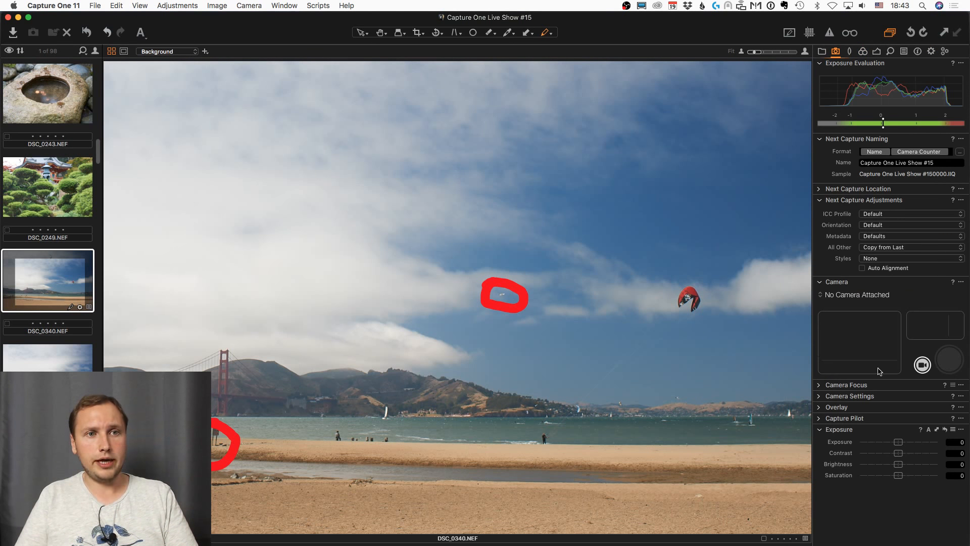
click(819, 407)
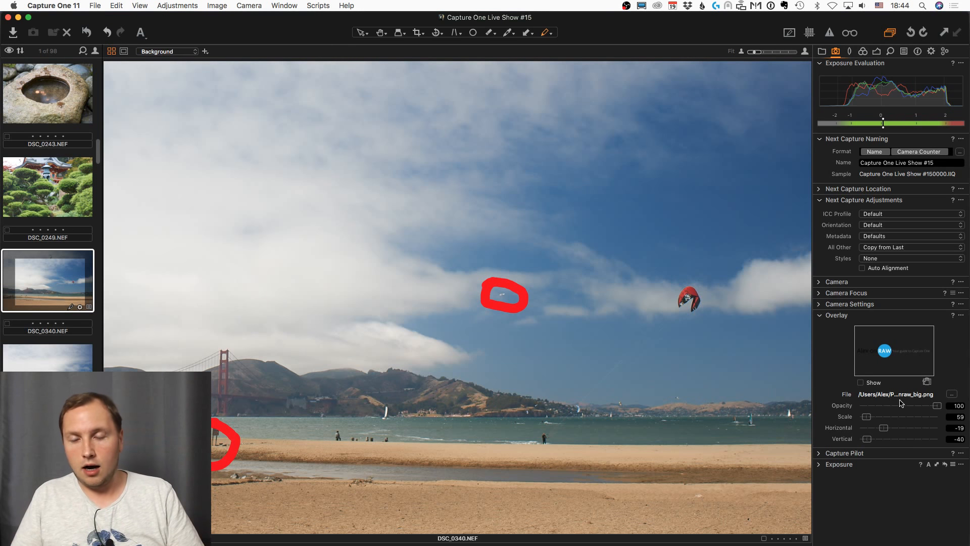
click(860, 382)
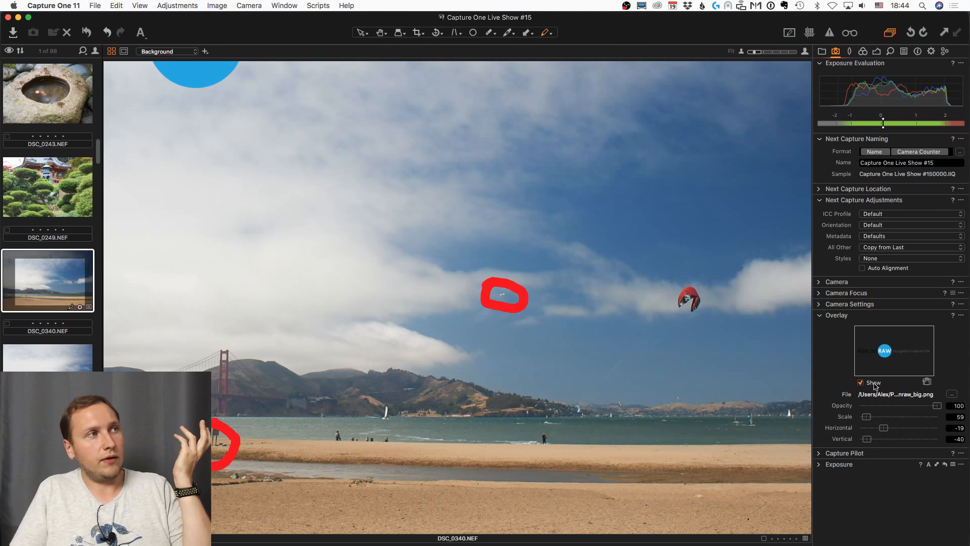
drag(208, 70, 215, 142)
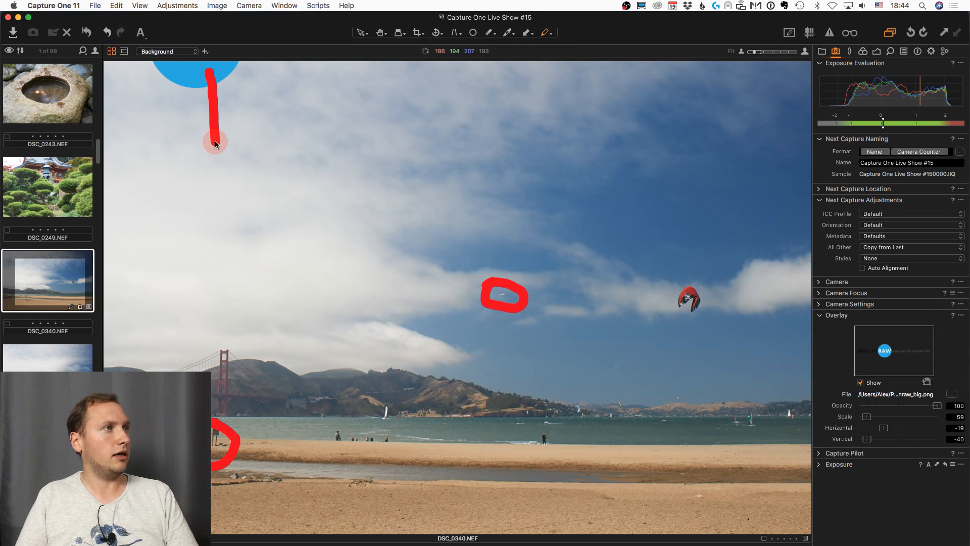
key(super+z)
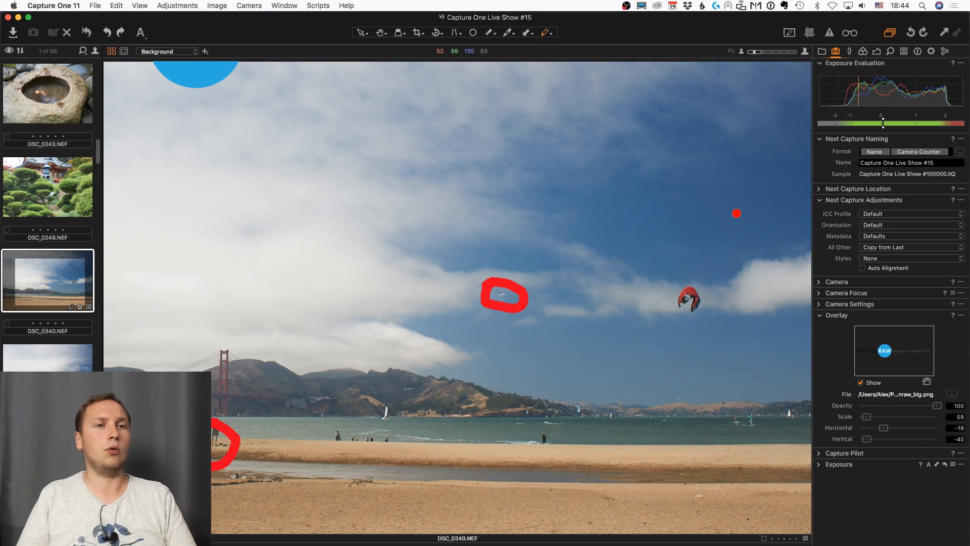
Move the overlay logo fully into the sky, at about -5 horizontal and -15 vertical, using Move Overlay.
click(383, 32)
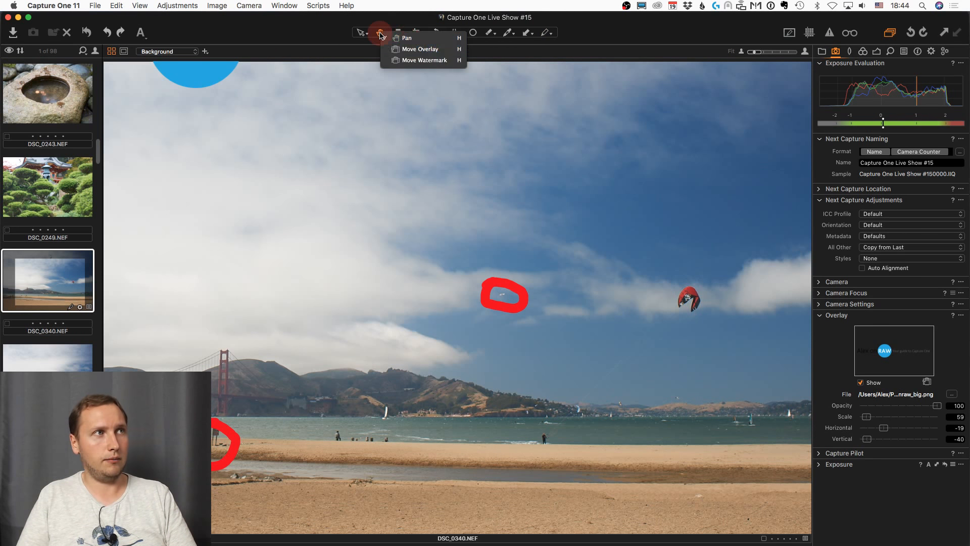
click(419, 49)
drag(181, 66, 315, 146)
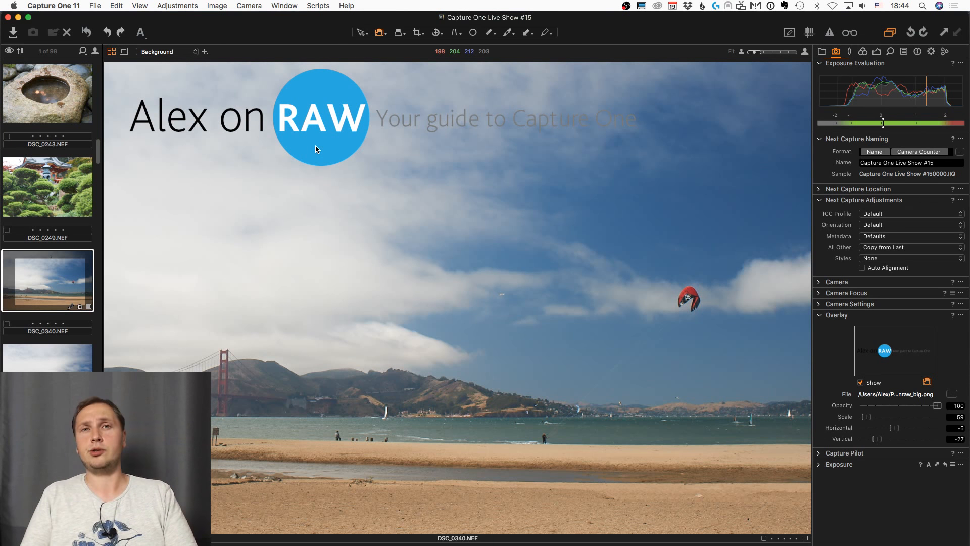
drag(316, 148, 312, 199)
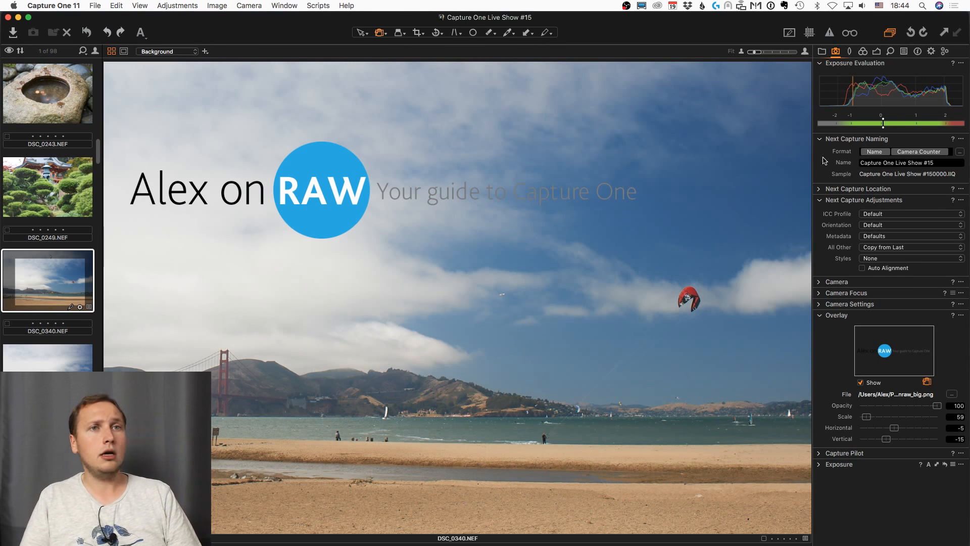
Include Overlay (as a Layer) in the TIFF process recipe and process the photo again to Photoshop.
click(931, 51)
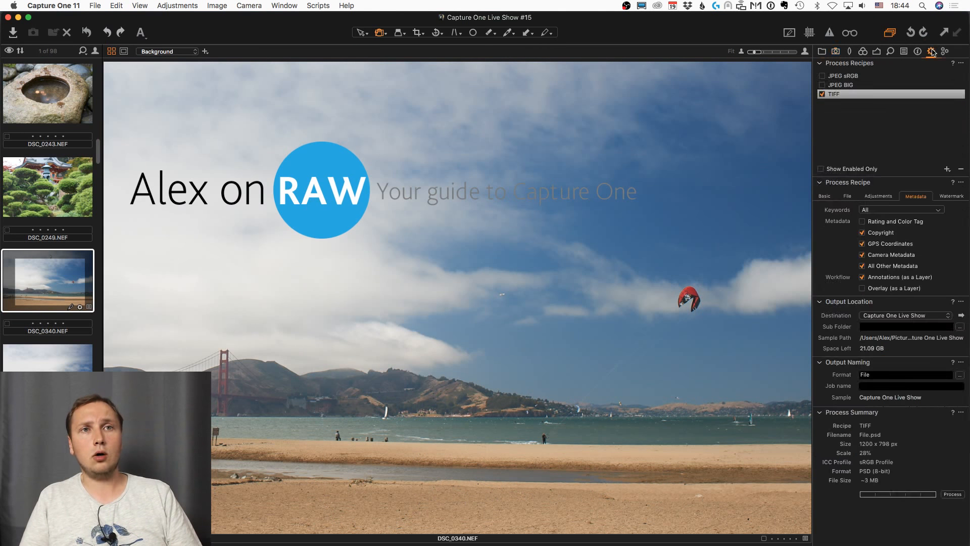
click(887, 291)
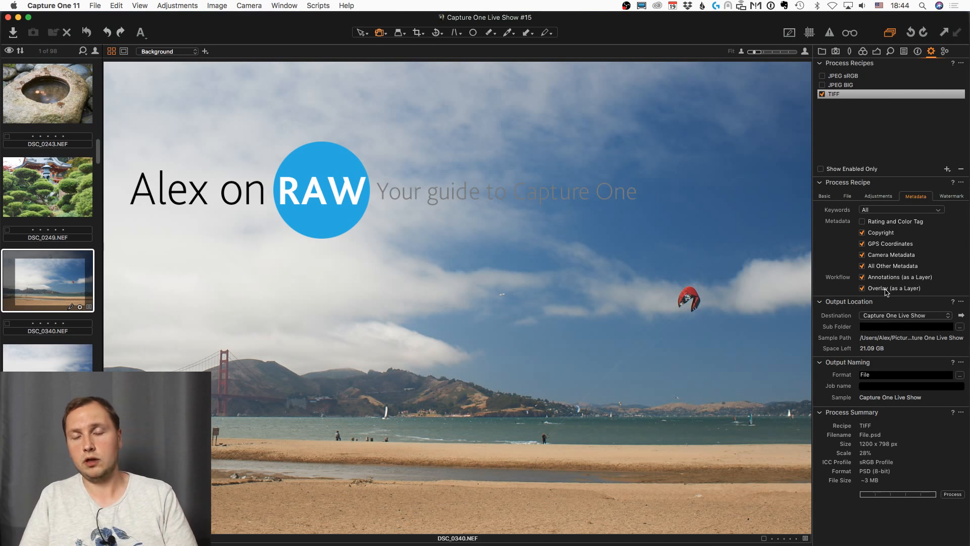
click(825, 196)
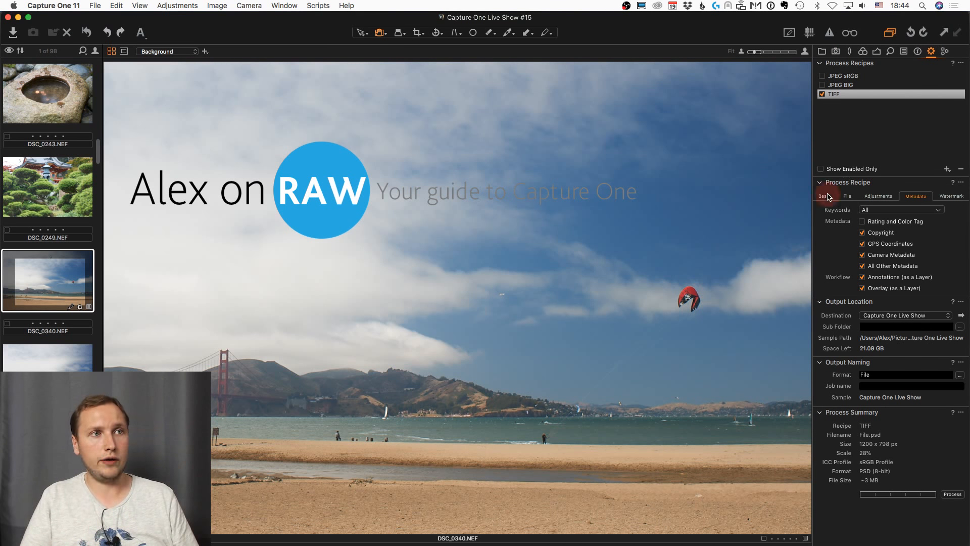
click(952, 494)
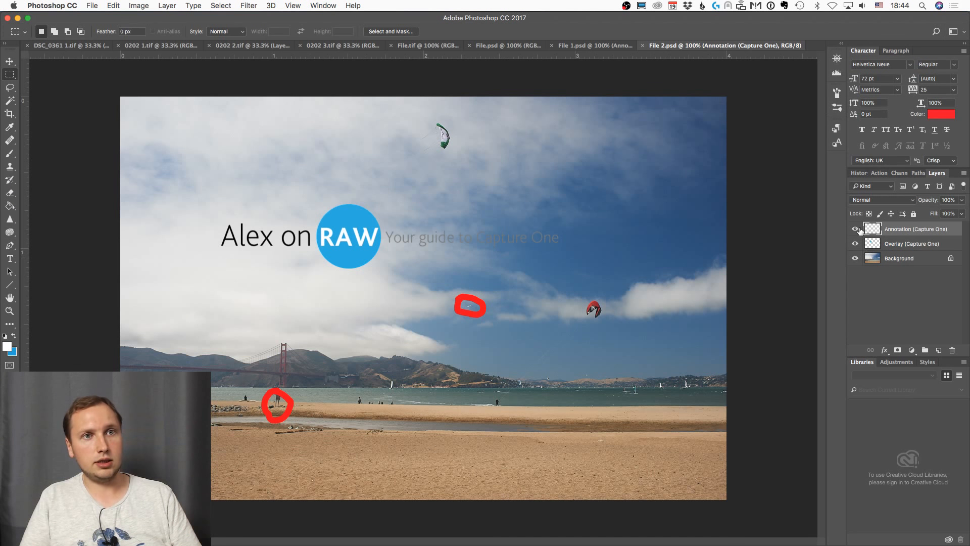
Toggle the visibility of the Annotation (Capture One) and Overlay (Capture One) layers in File 2.psd to examine each one.
click(859, 230)
click(857, 244)
click(856, 243)
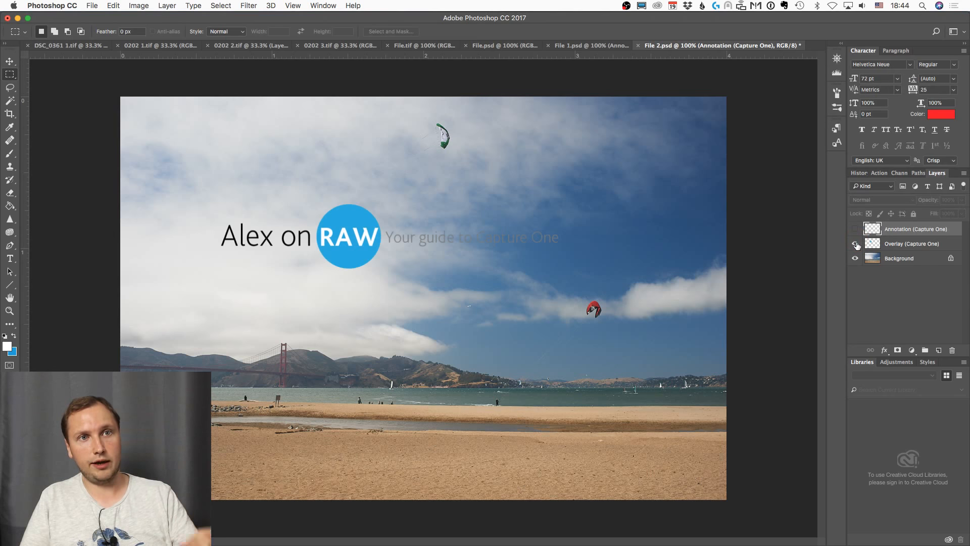
click(856, 230)
click(856, 230)
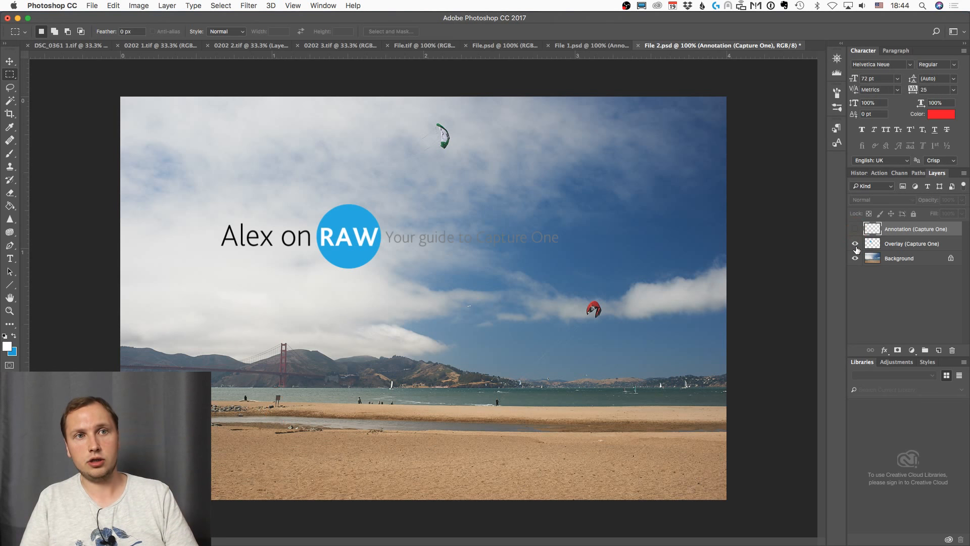
click(856, 244)
click(857, 243)
click(856, 230)
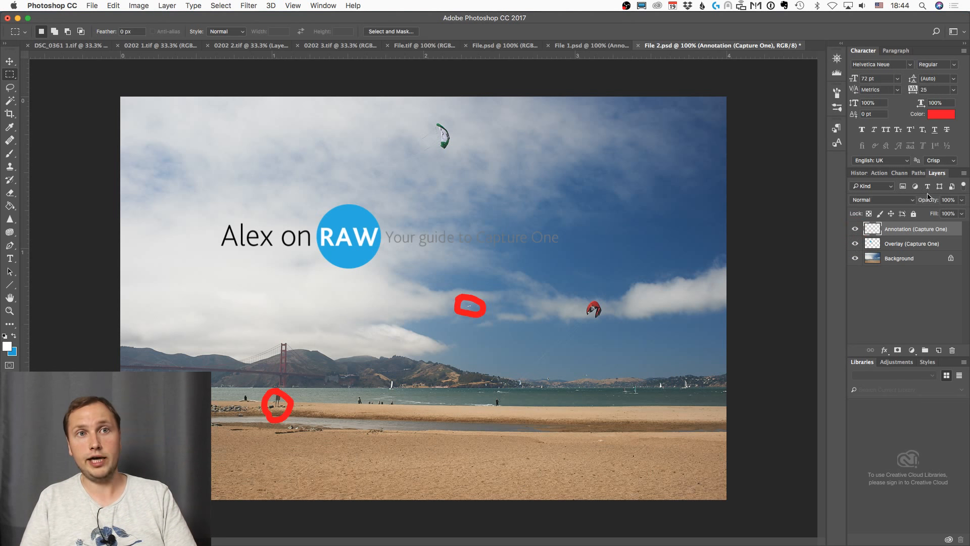
Display the Crop (Capture One) path on File 2.psd and return to Capture One.
click(918, 172)
click(857, 187)
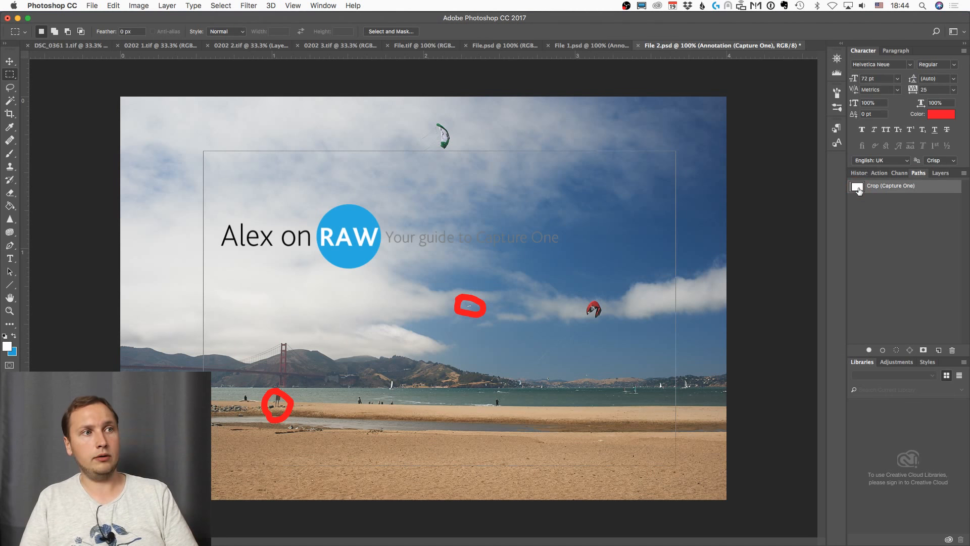
key(super+Tab)
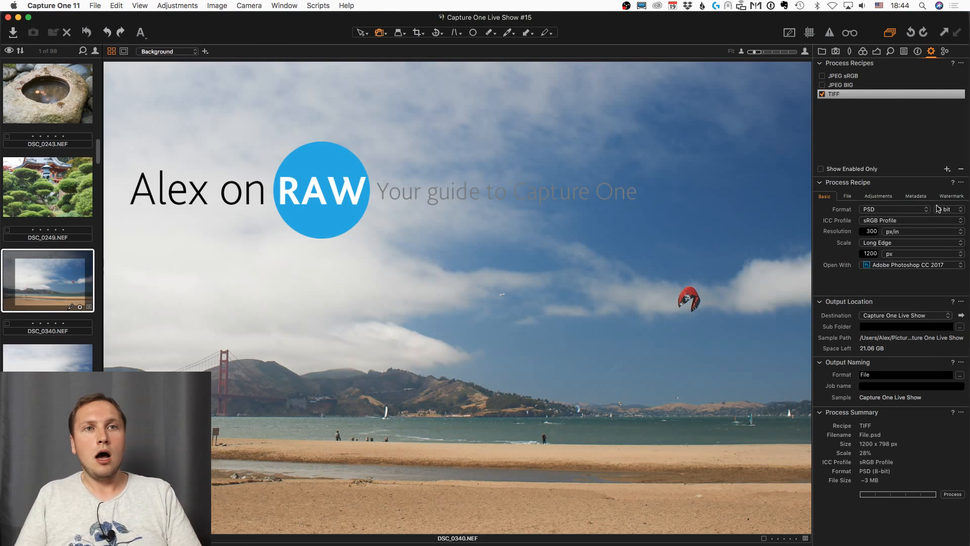
Add a Text (as a Layer) watermark reading "AlexOnRAW" to the recipe with opacity 28 and scale 45, and activate its move tool.
click(946, 197)
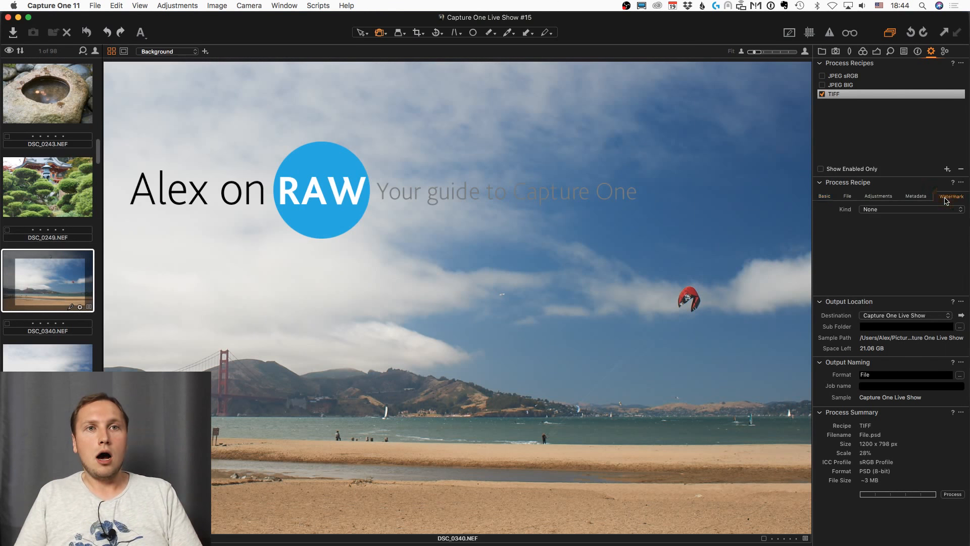
click(920, 210)
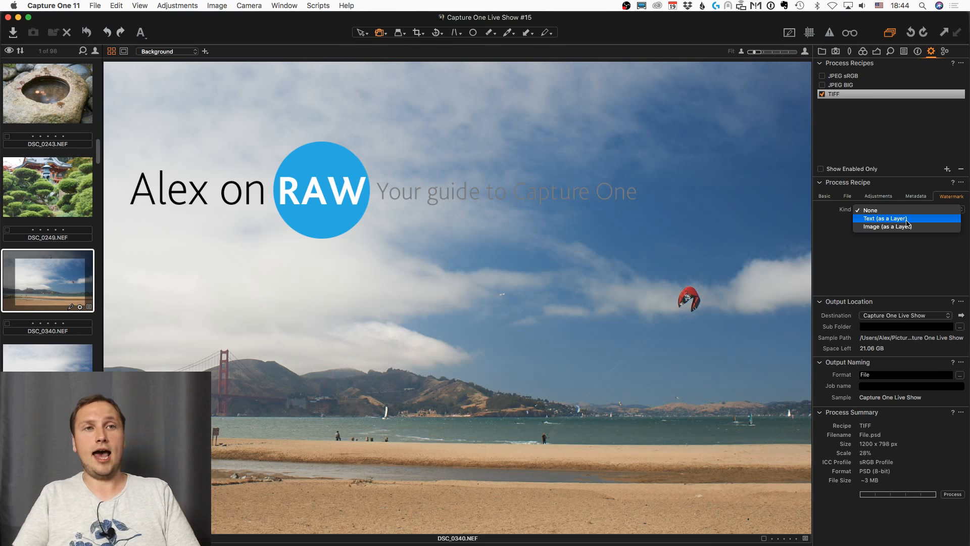
click(906, 223)
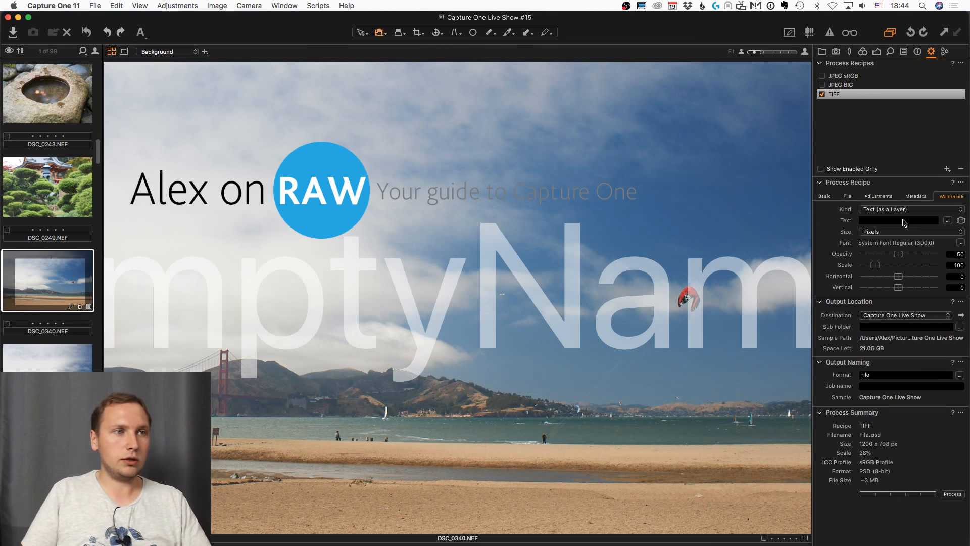
text(Alex)
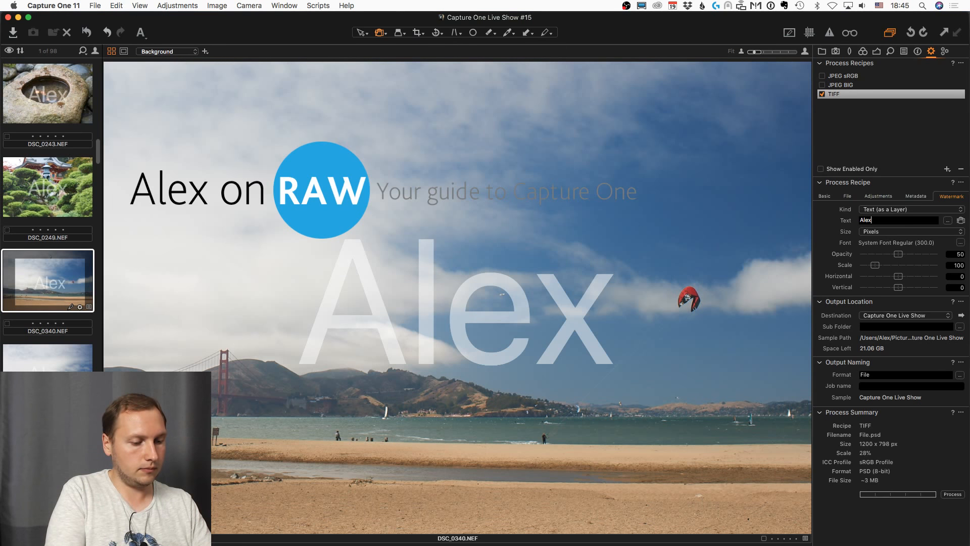
text(OnRAW)
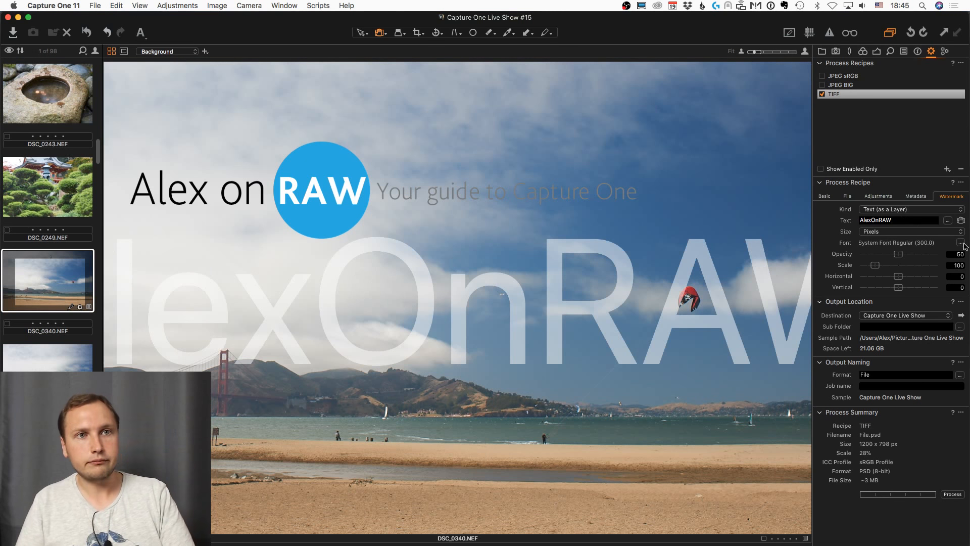
mouse_move(898, 254)
mouse_down()
mouse_move(864, 265)
mouse_move(882, 255)
mouse_up()
click(960, 220)
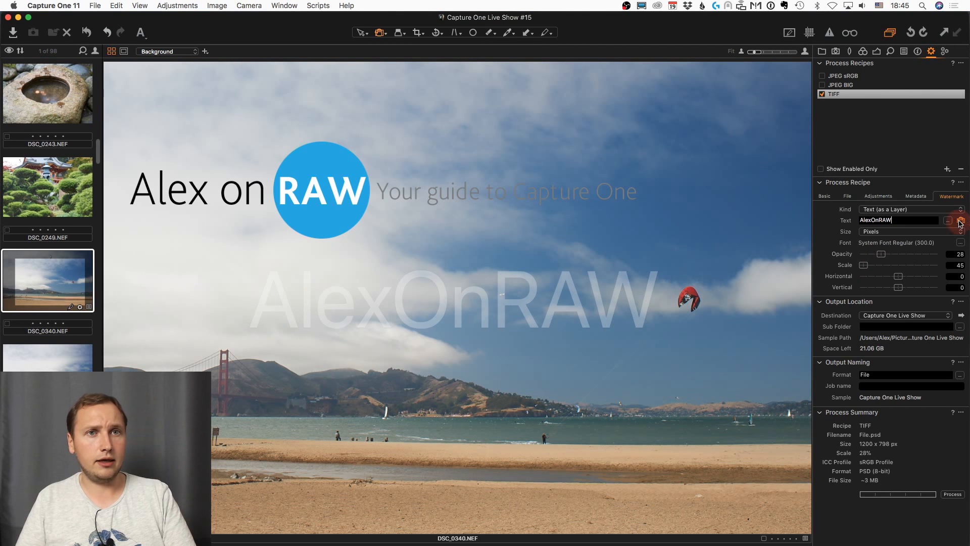
Move the AlexOnRAW watermark to the photo's lower-right corner and process the photo to Photoshop with the TIFF recipe.
drag(616, 295, 950, 541)
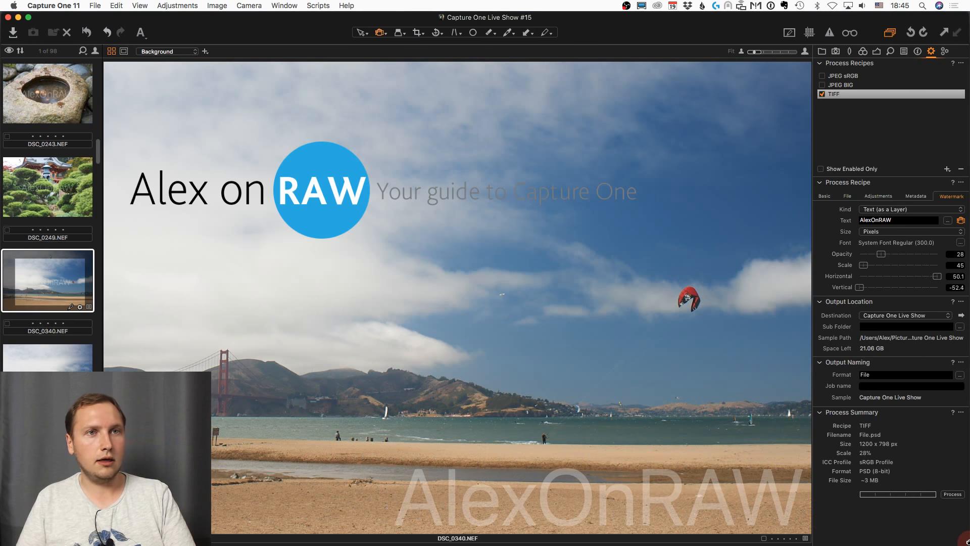
click(913, 210)
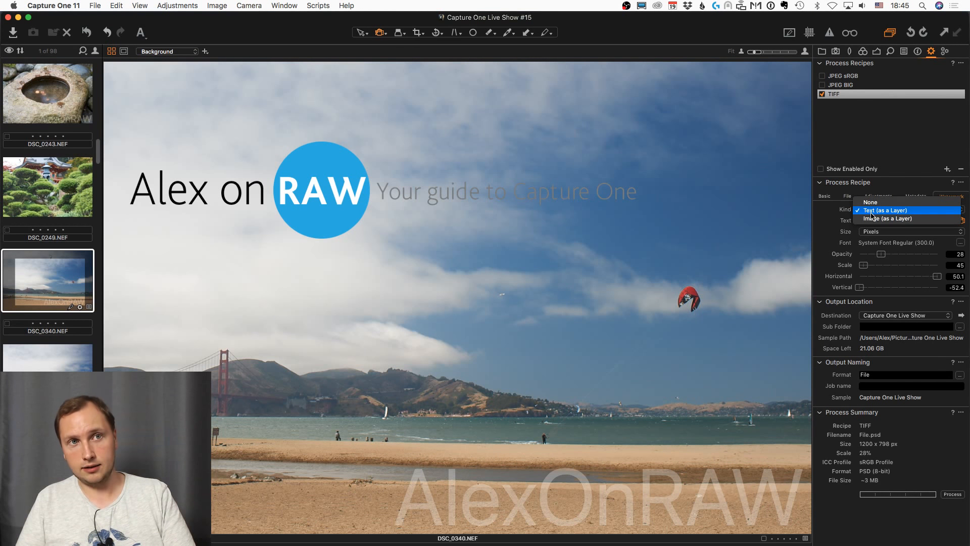
click(891, 215)
click(825, 197)
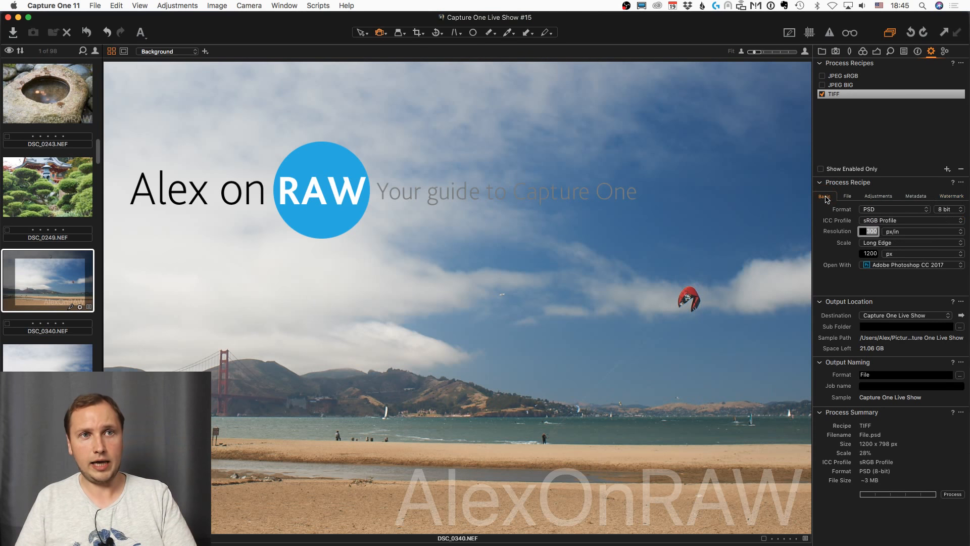
key(Return)
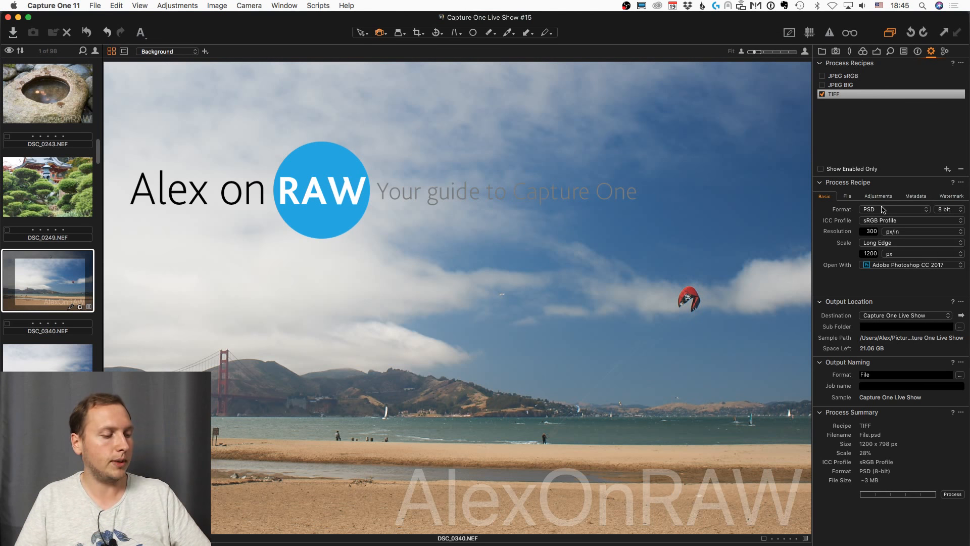
key(super+d)
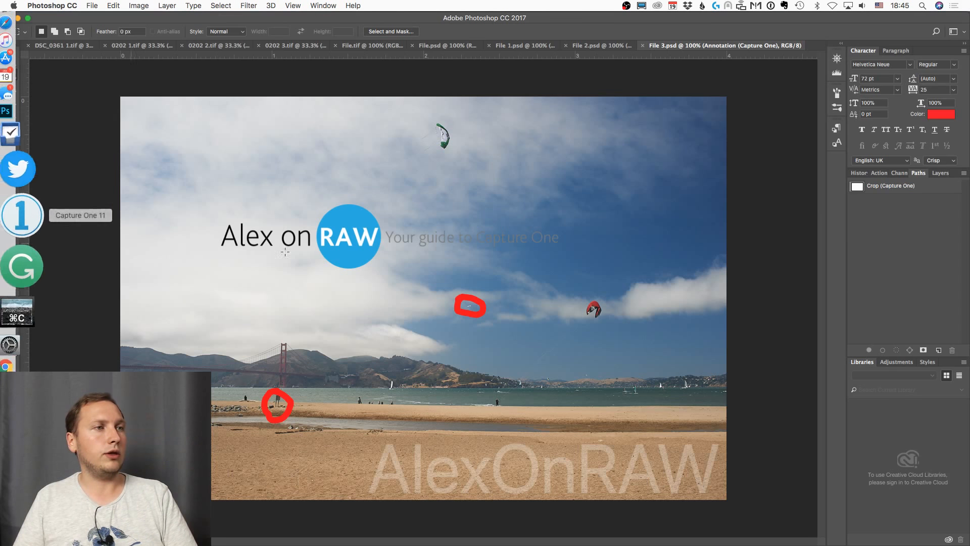
Show the layers of File 3.psd and hide the Annotation, Overlay and Watermark (Capture One) layers.
click(941, 173)
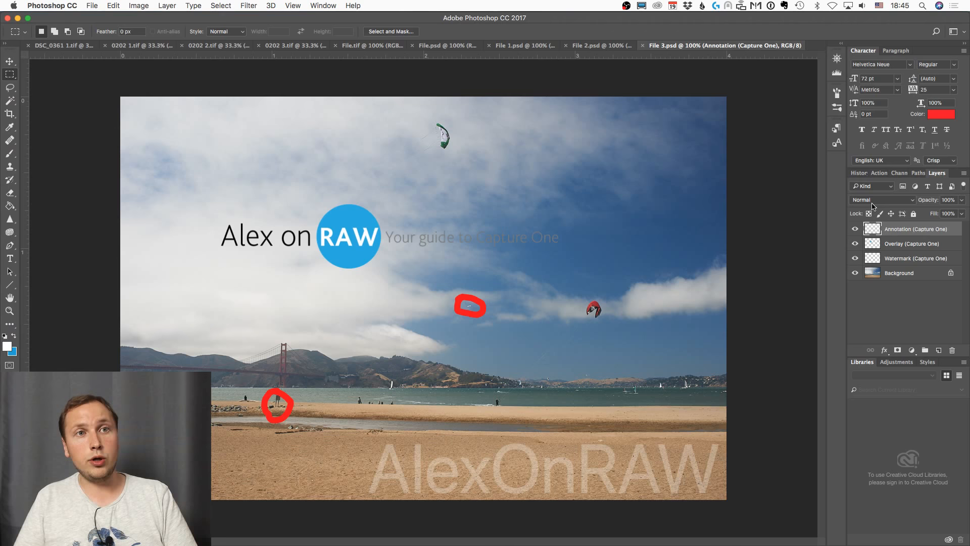
click(855, 230)
click(855, 244)
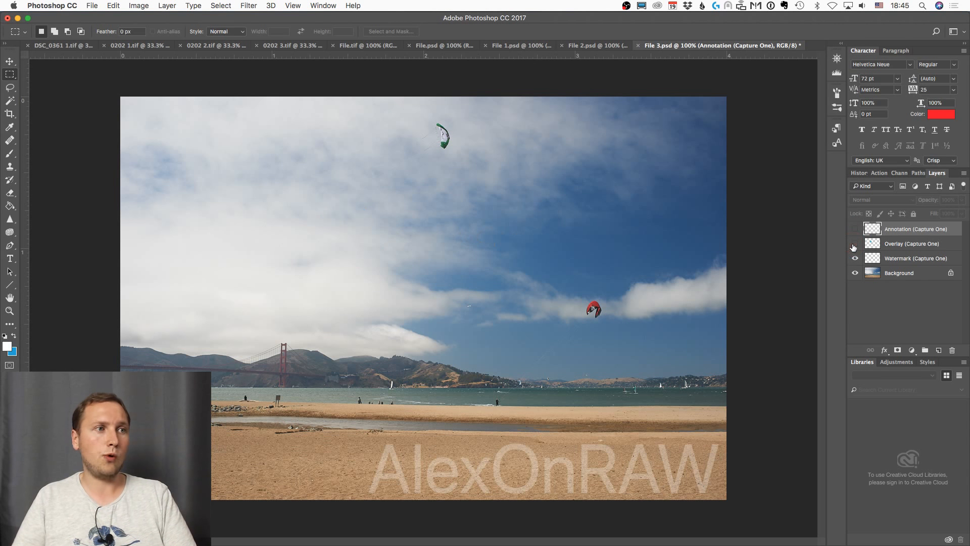
click(854, 258)
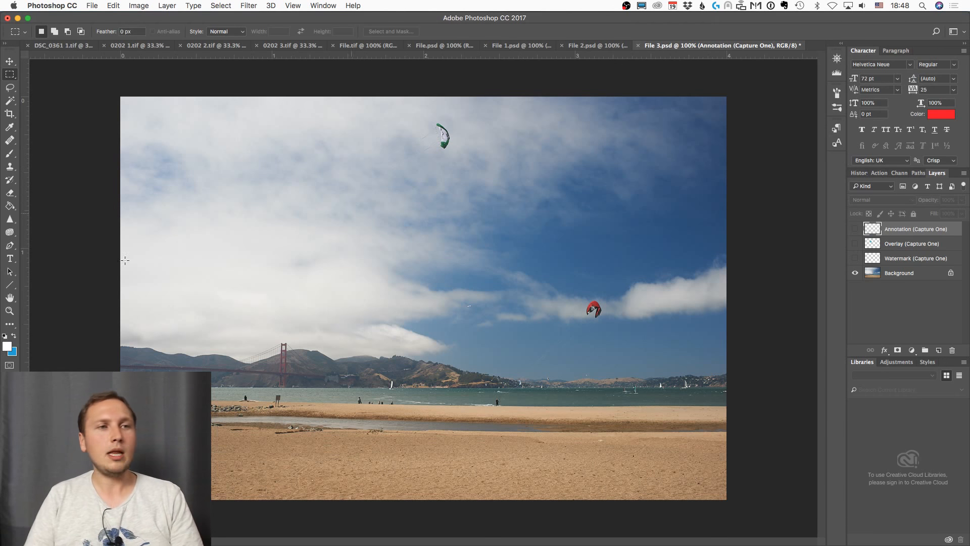
Switch to Capture One, reset the adjustments of DSC_0340.NEF and select DSC_0345.NEF.
click(15, 330)
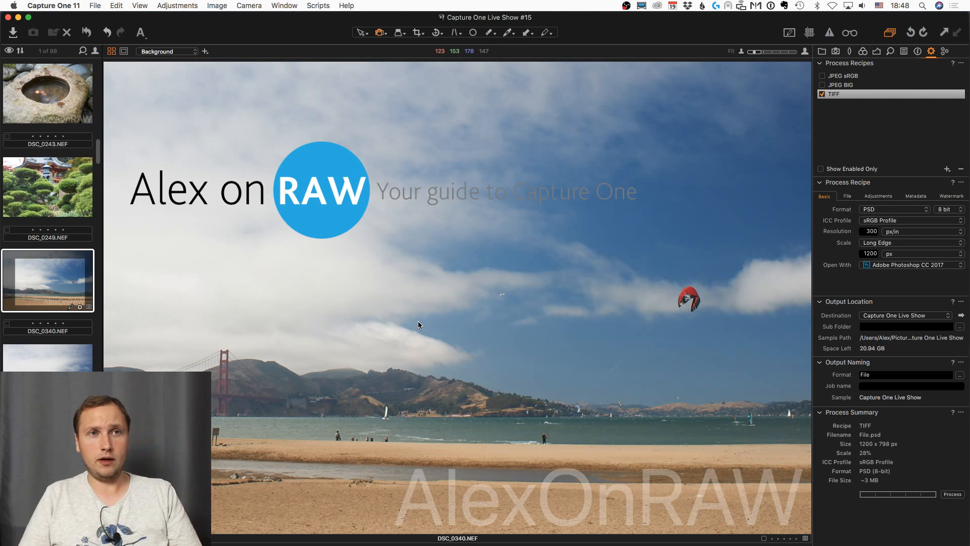
key(super+r)
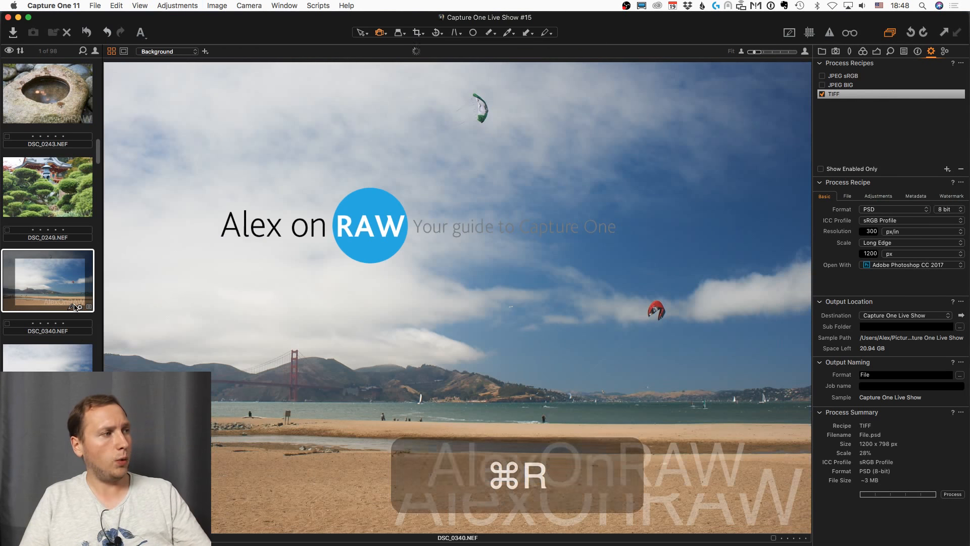
key(Down)
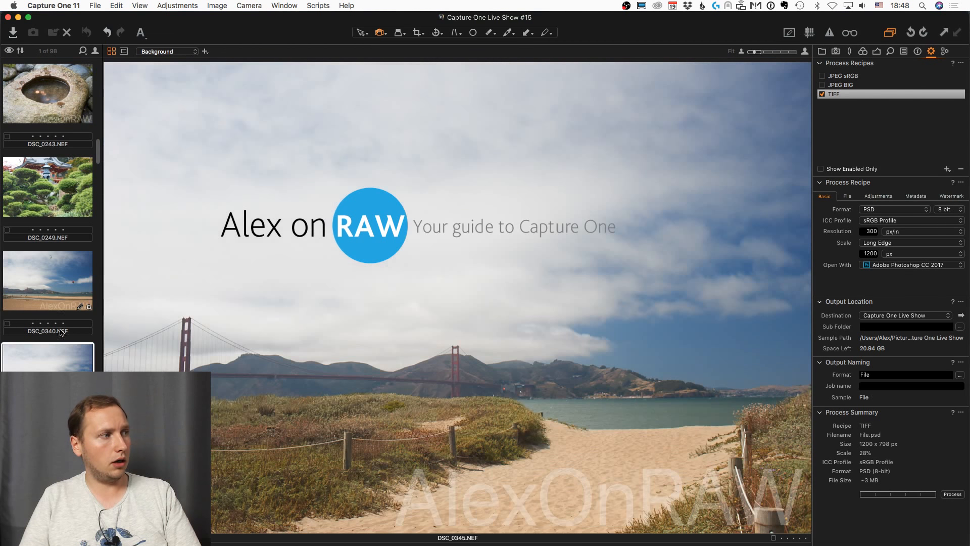
scroll(76, 281, down, 3)
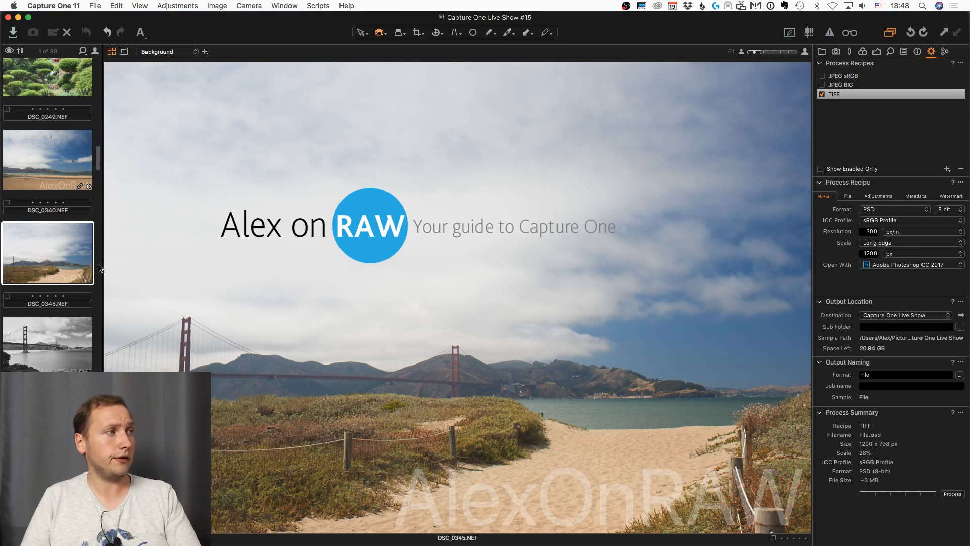
Review the editing commands for DSC_0345.NEF and the applications offered under Open With in the TIFF process recipe.
right_click(60, 253)
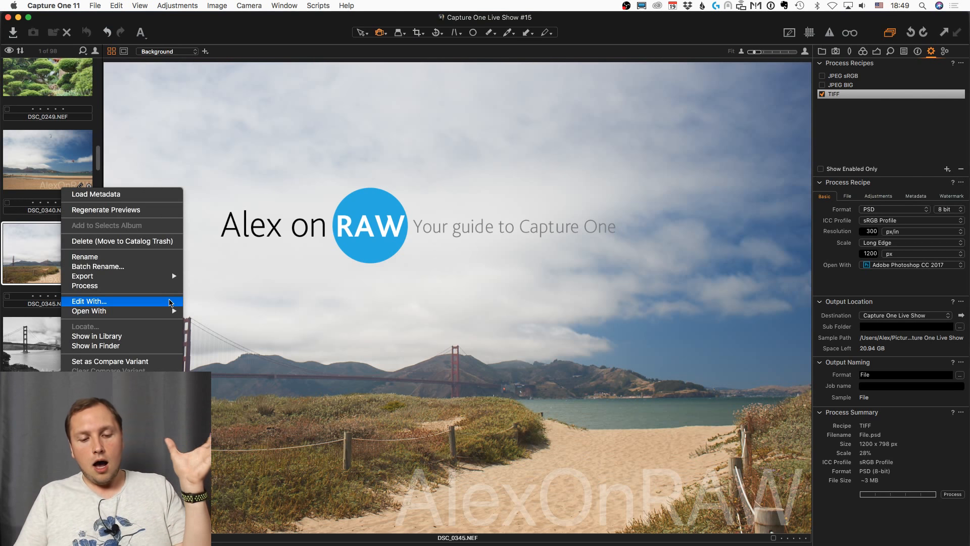
click(103, 209)
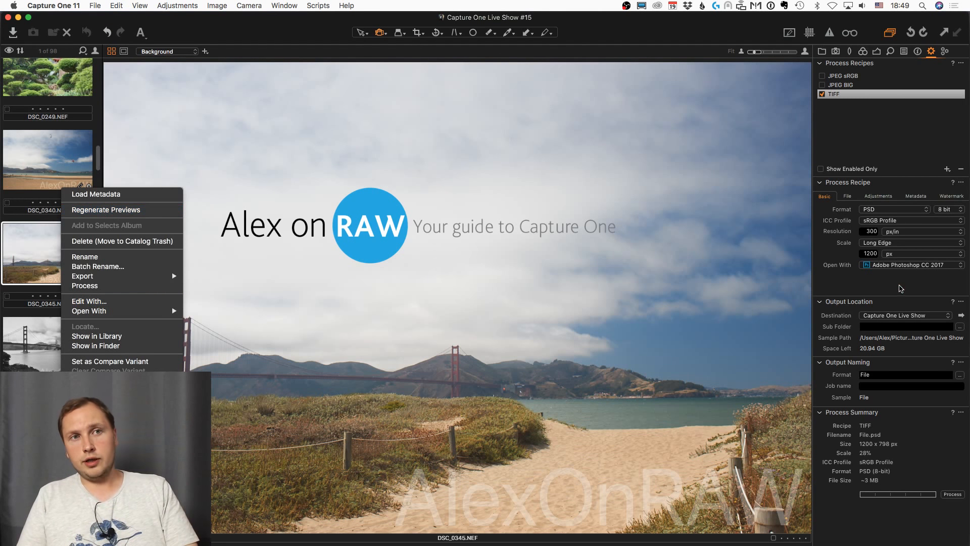
click(877, 267)
click(849, 271)
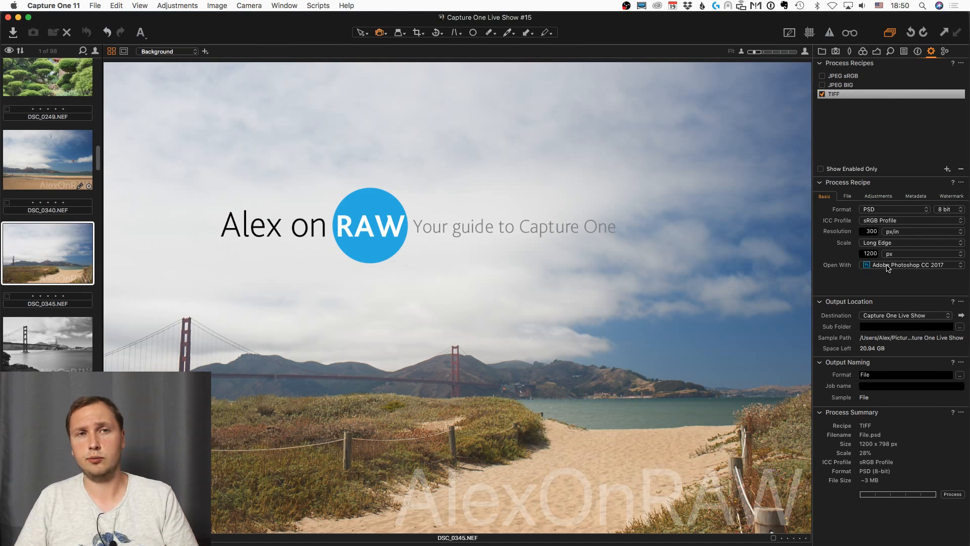
click(888, 267)
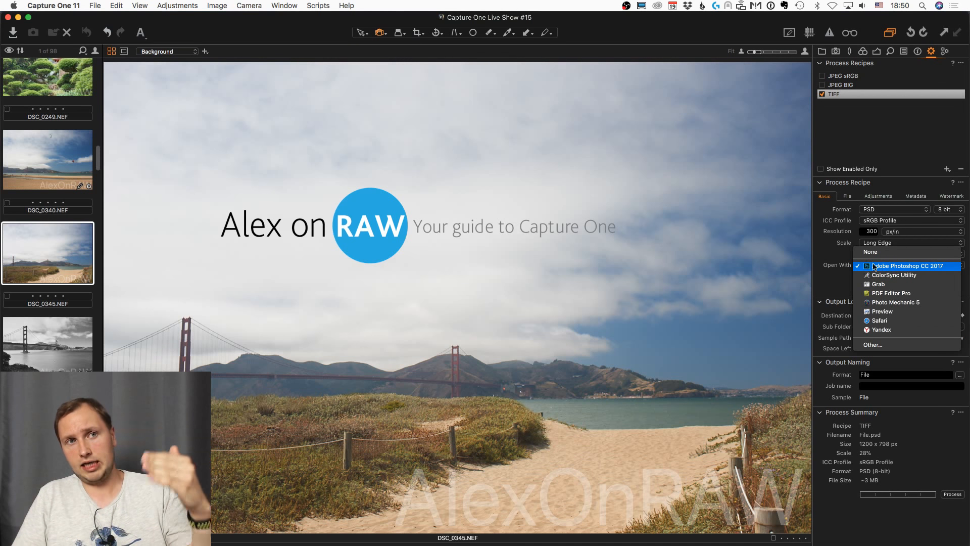
click(867, 267)
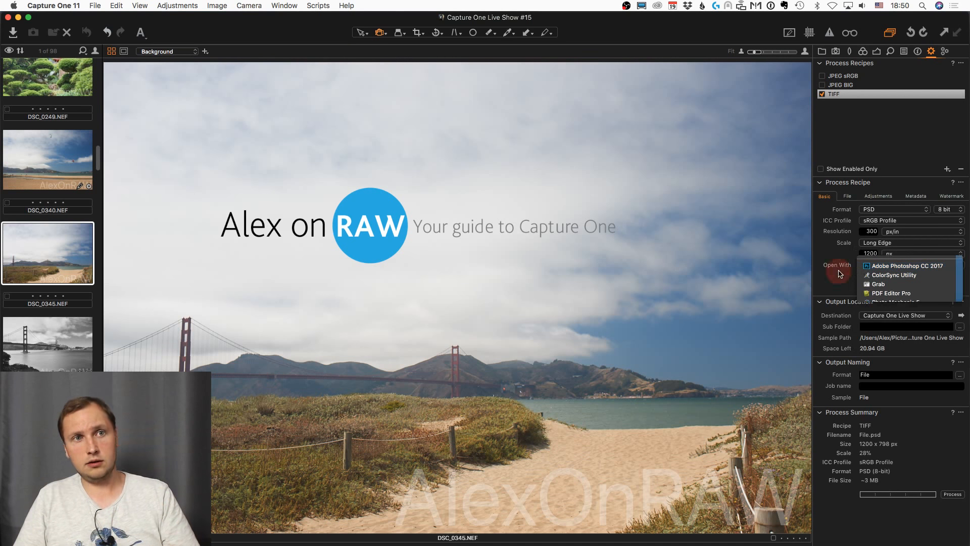
Open the Edit With recipe for DSC_0345.NEF, review its Open With applications and close it without editing.
right_click(55, 262)
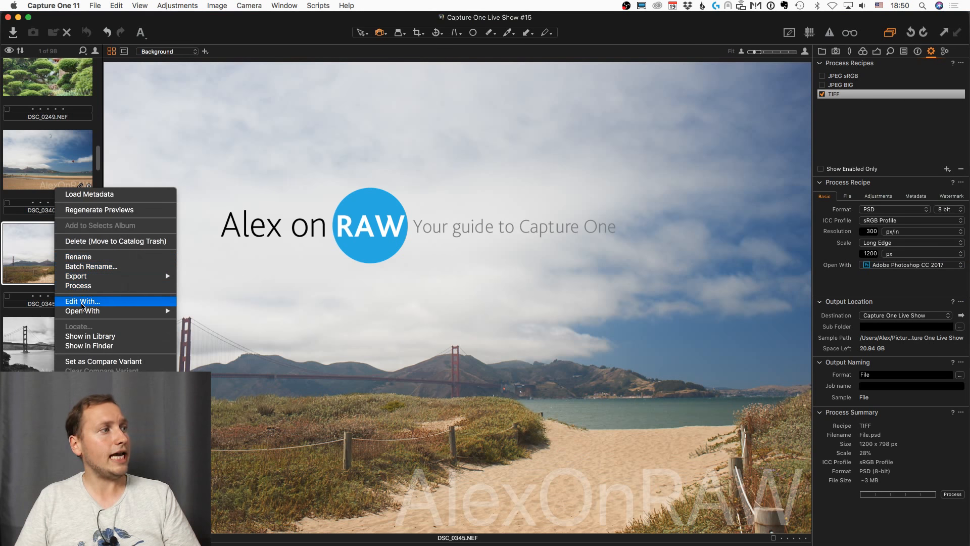
click(81, 301)
click(455, 144)
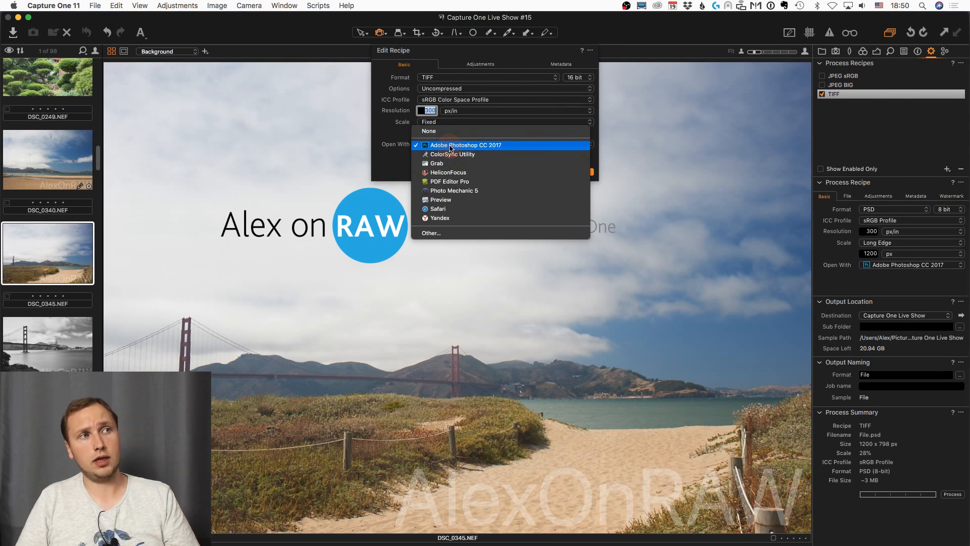
click(383, 155)
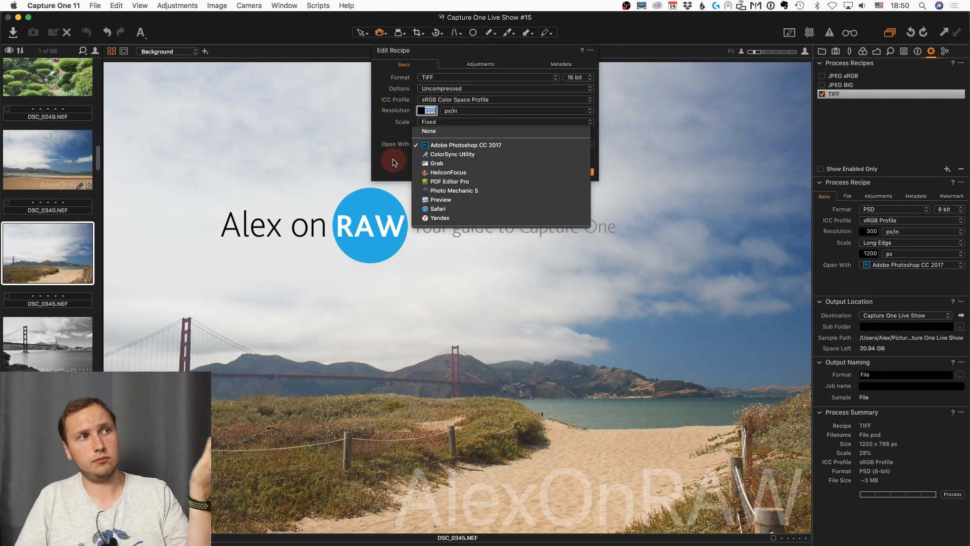
click(503, 172)
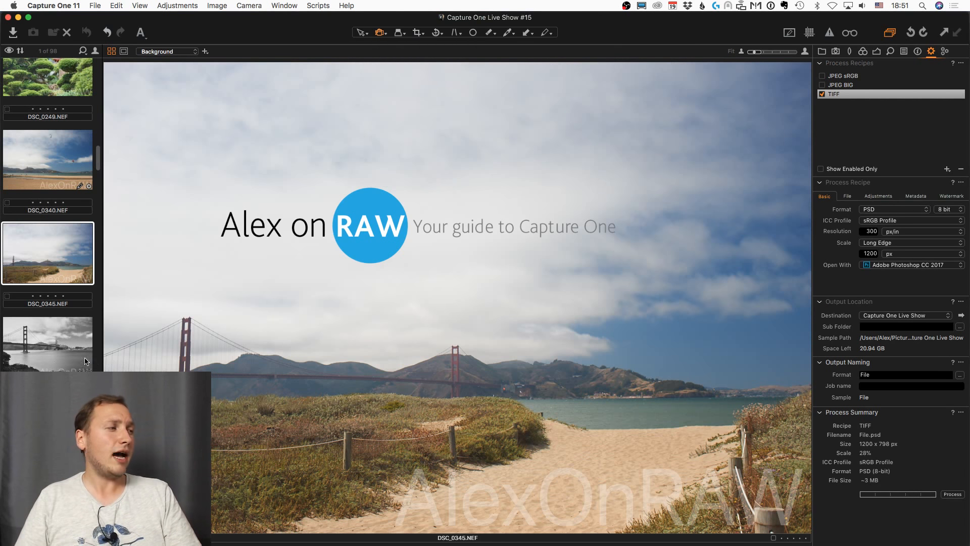
Select DSC_0380.NEF and set the TIFF recipe's watermark kind to None.
scroll(48, 399, down, 5)
click(48, 405)
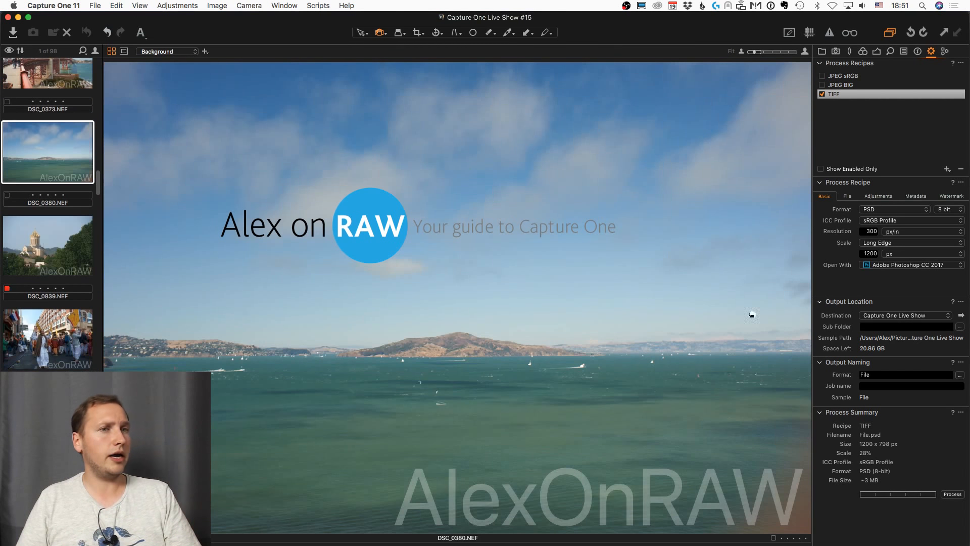
click(952, 196)
click(905, 209)
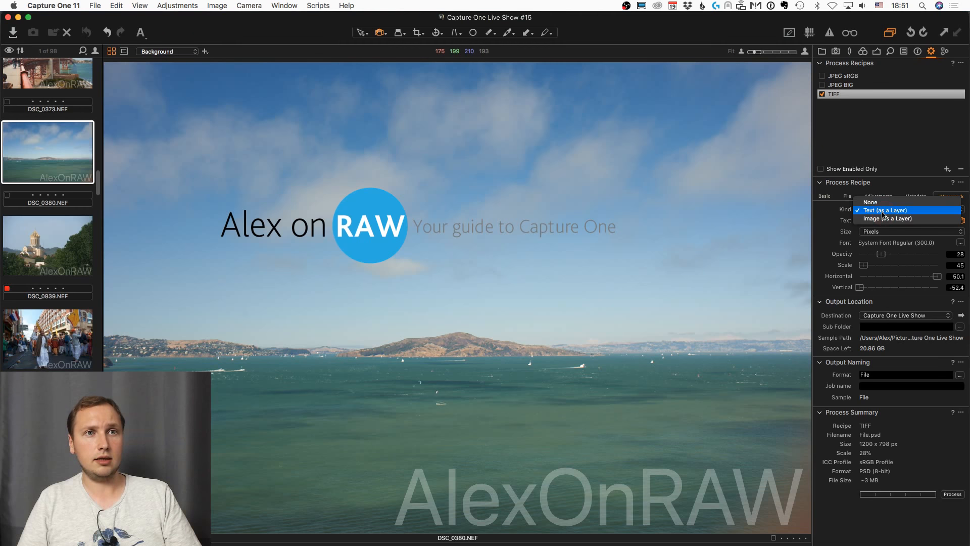
click(876, 200)
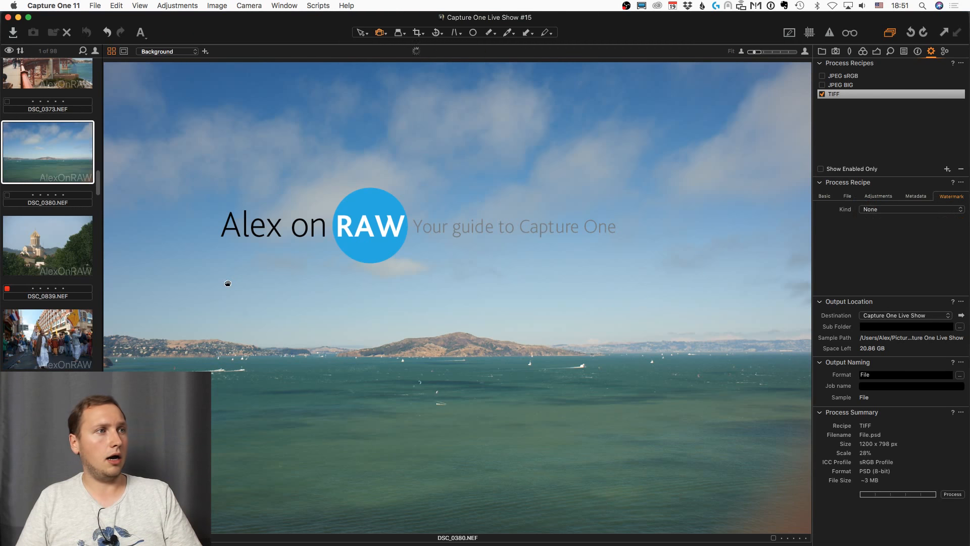
Turn off the display of the logo overlay on the photos.
click(886, 197)
click(847, 196)
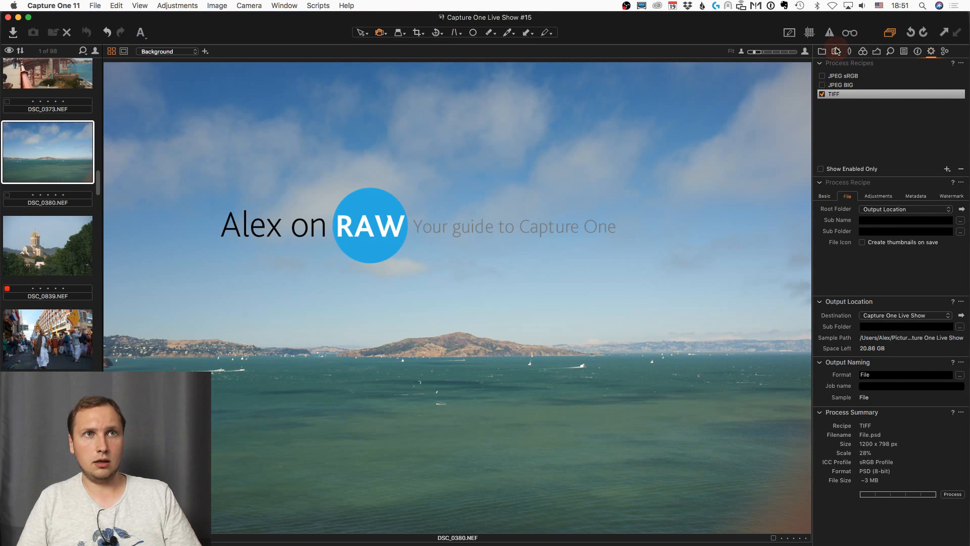
click(835, 51)
click(860, 382)
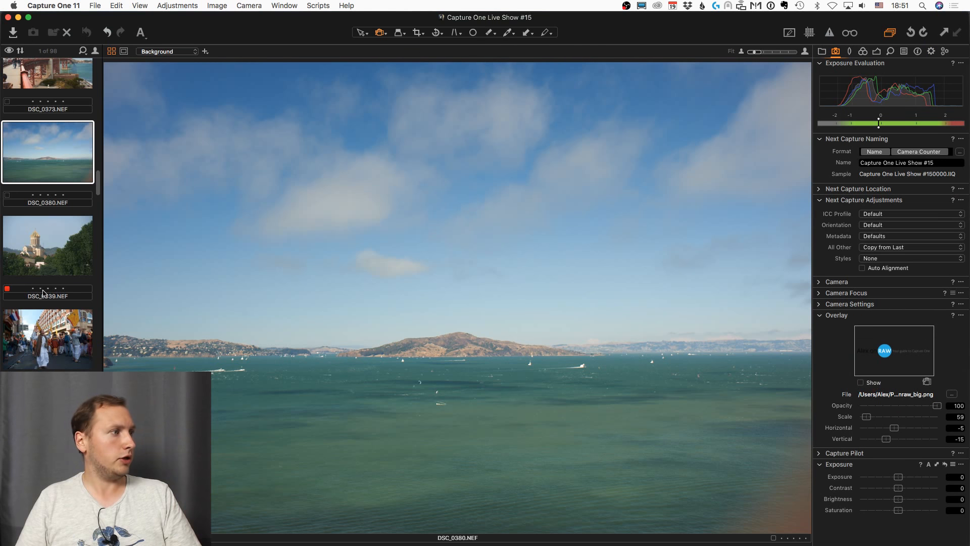
Open the recent import from July 18, 2018 at 17:34 and select DSC06073.ARW.
click(821, 51)
click(889, 141)
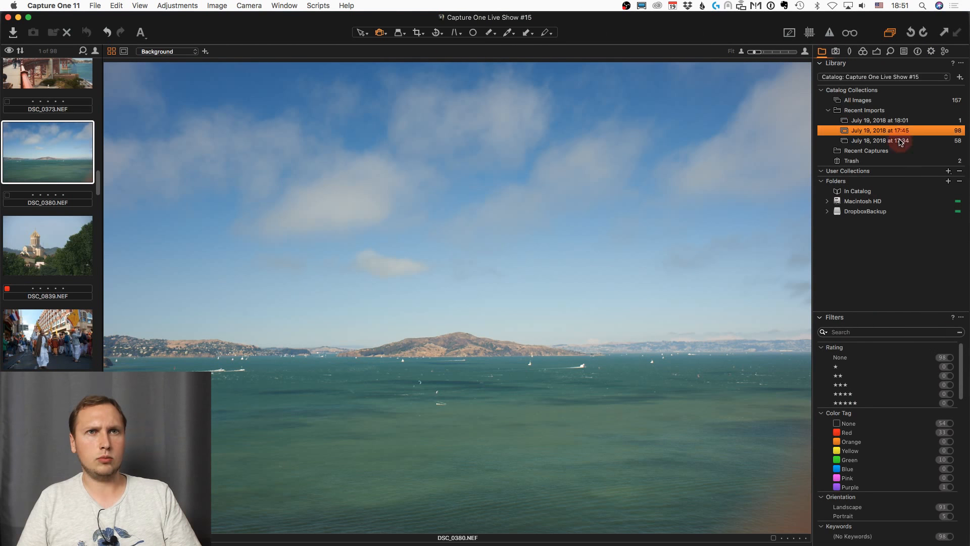
scroll(57, 187, down, 8)
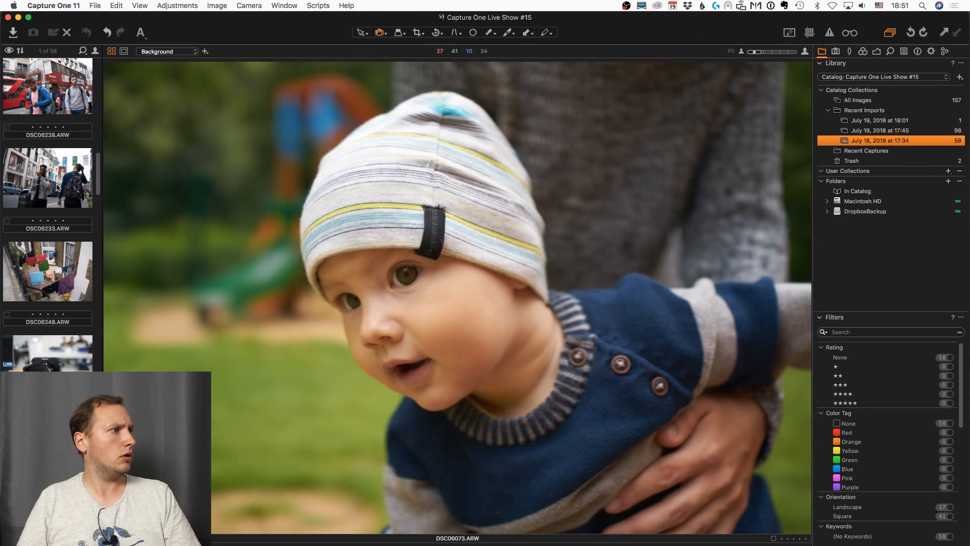
drag(95, 210, 100, 147)
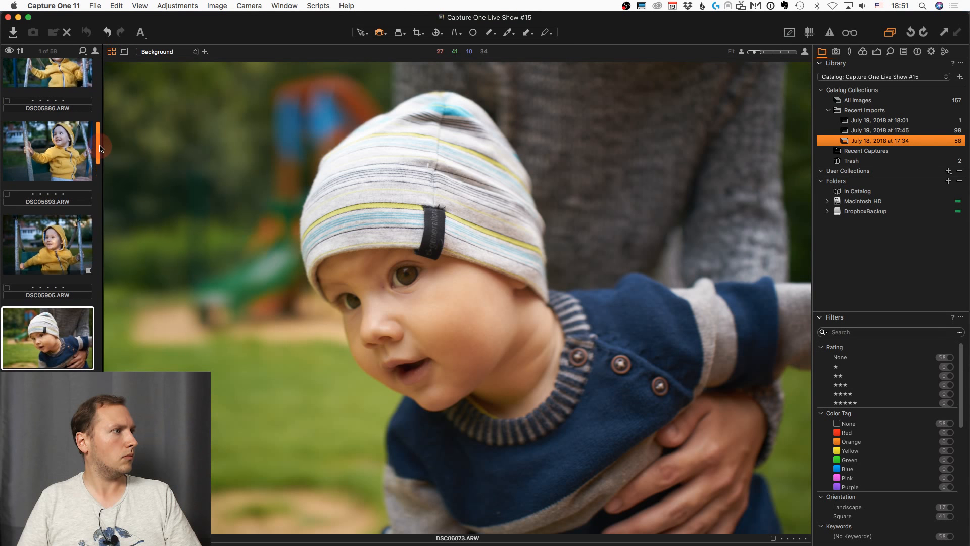
click(73, 250)
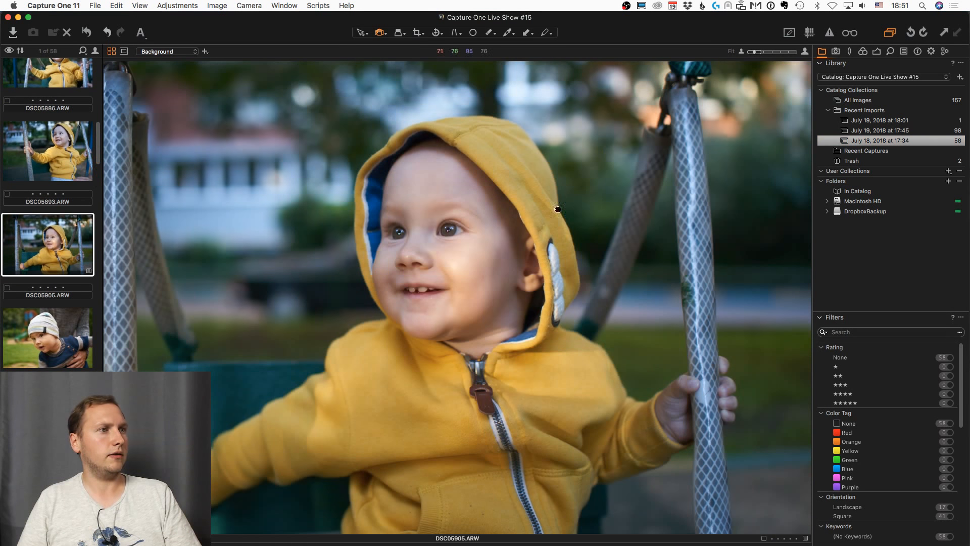
key(Right)
Preview the 1.1 - Color Film user styles on DSC06073.ARW, from the Fuji and Kodak films to the Polaroid ones.
click(903, 51)
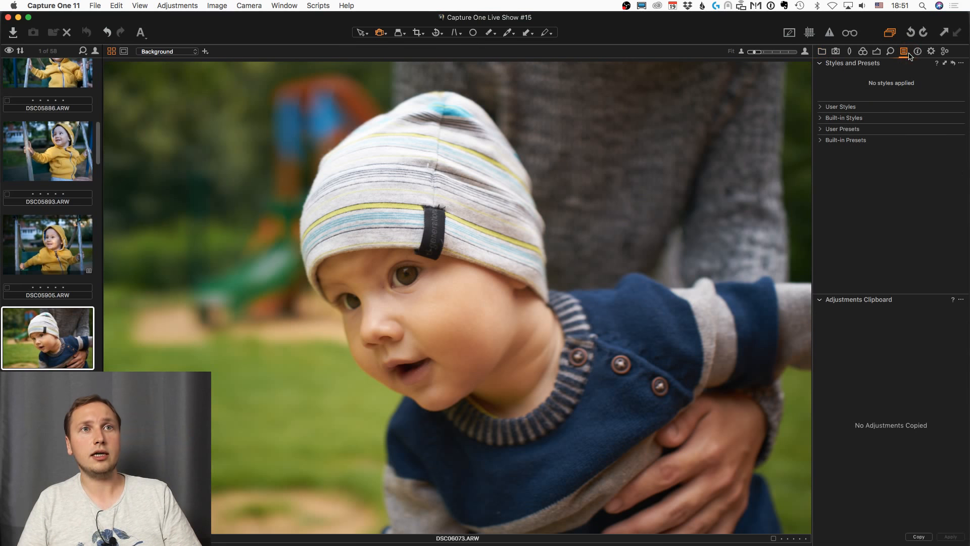
click(820, 106)
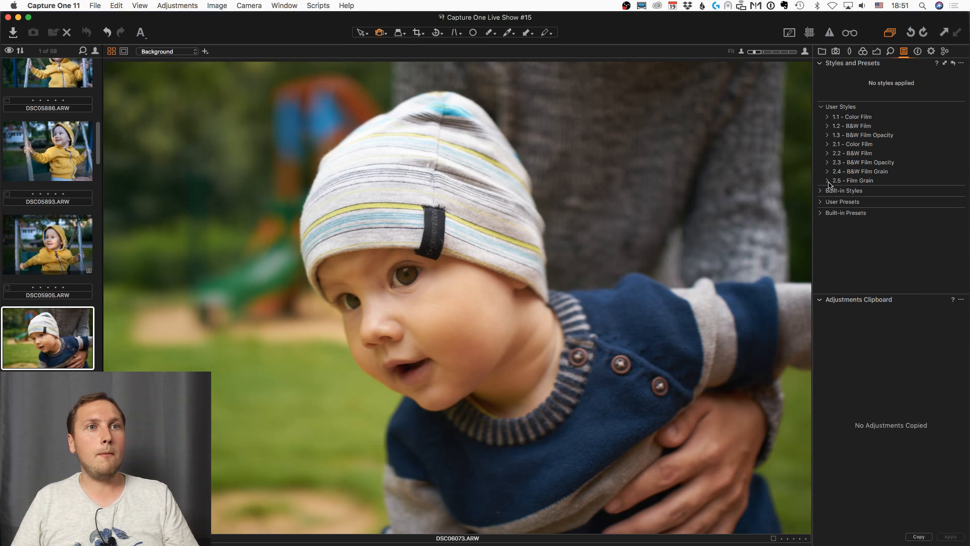
click(828, 117)
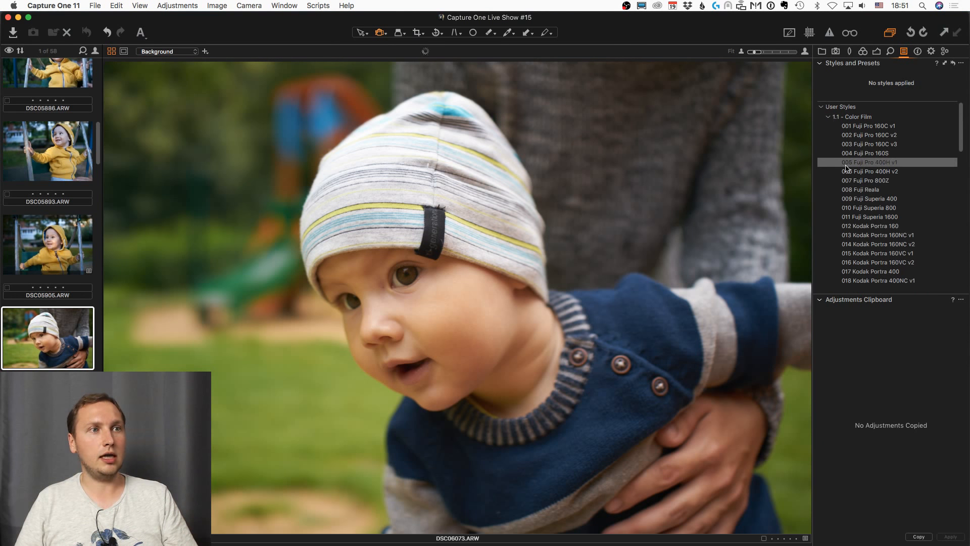
scroll(854, 177, down, 5)
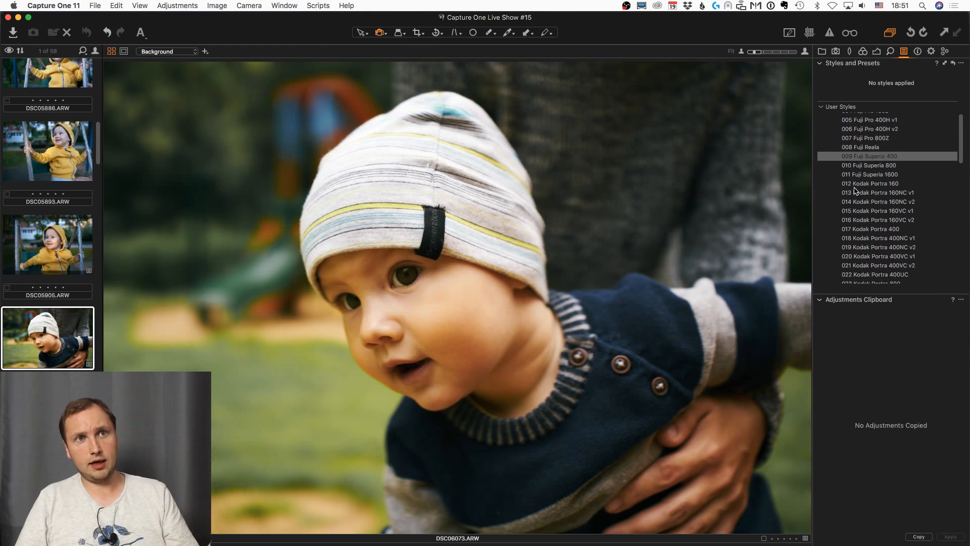
scroll(864, 190, down, 5)
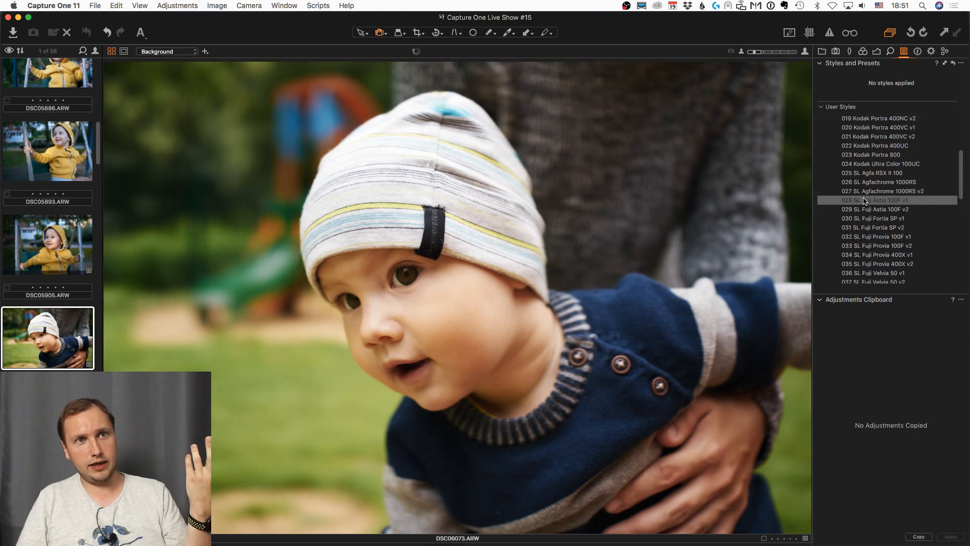
scroll(872, 197, down, 8)
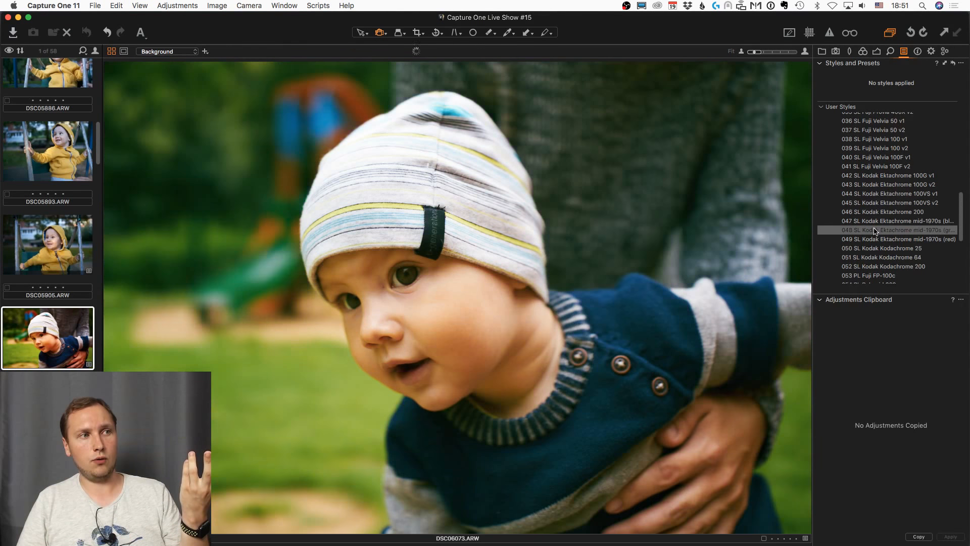
scroll(876, 231, down, 3)
scroll(876, 231, down, 5)
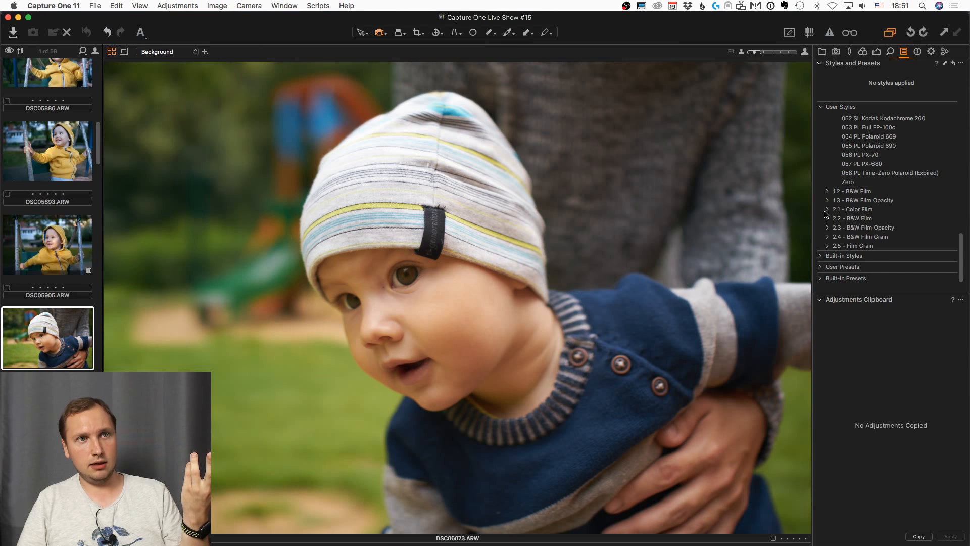
Apply the 2.1 - Color Film style 052 Kodak Max 800 v4 Winter to a new layer and set its opacity to 34.
click(827, 210)
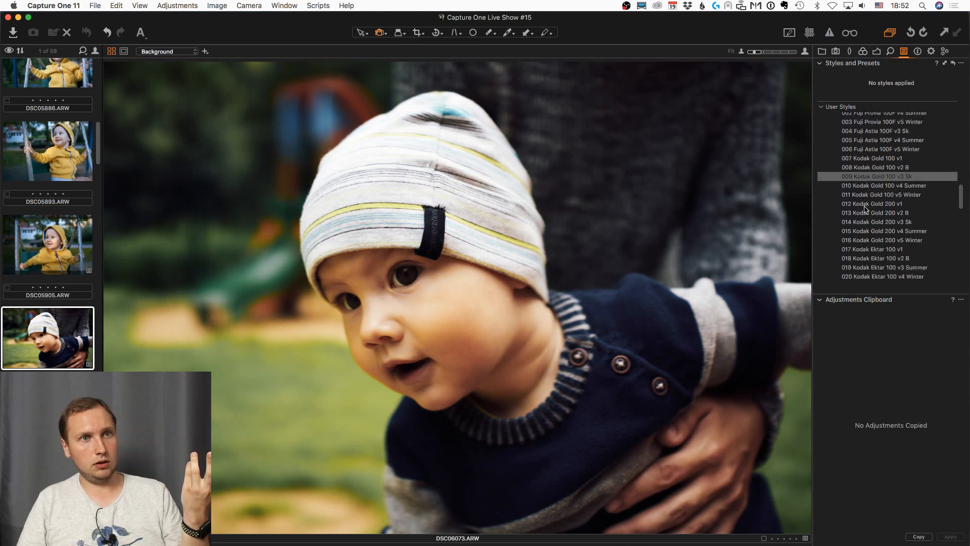
scroll(867, 212, down, 6)
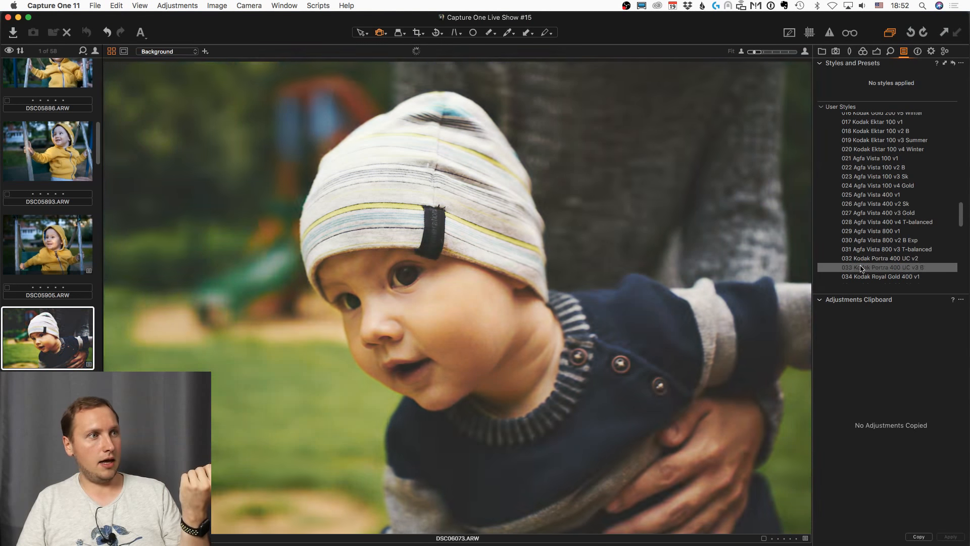
scroll(867, 237, down, 4)
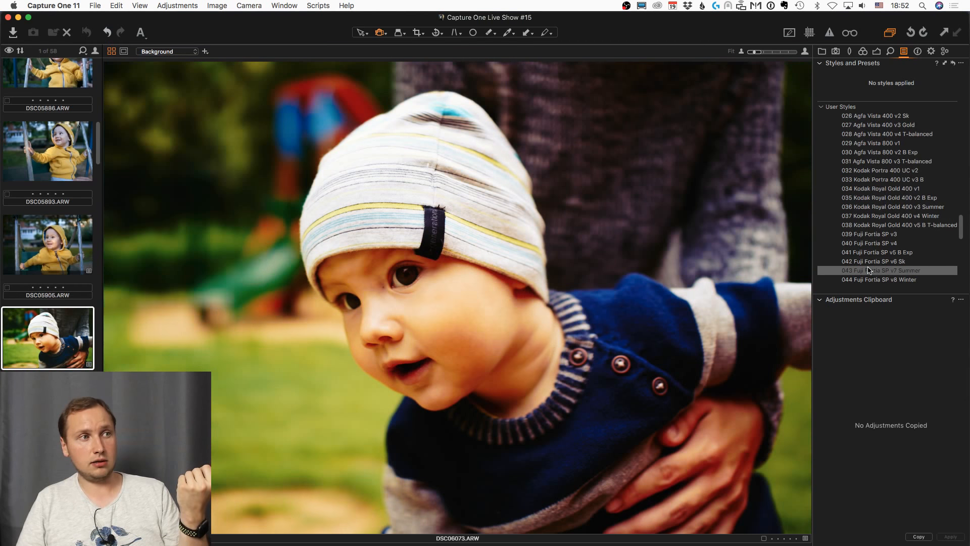
scroll(869, 246, down, 4)
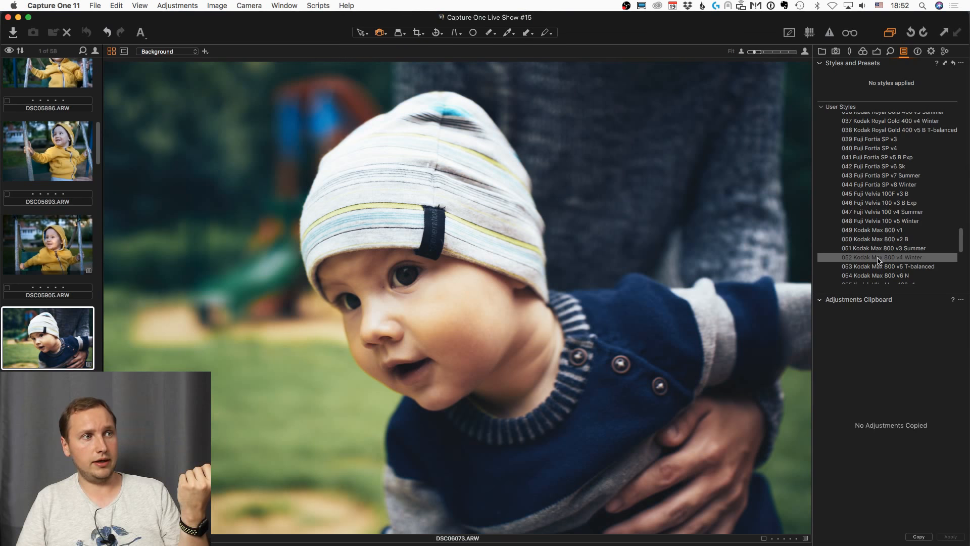
right_click(878, 260)
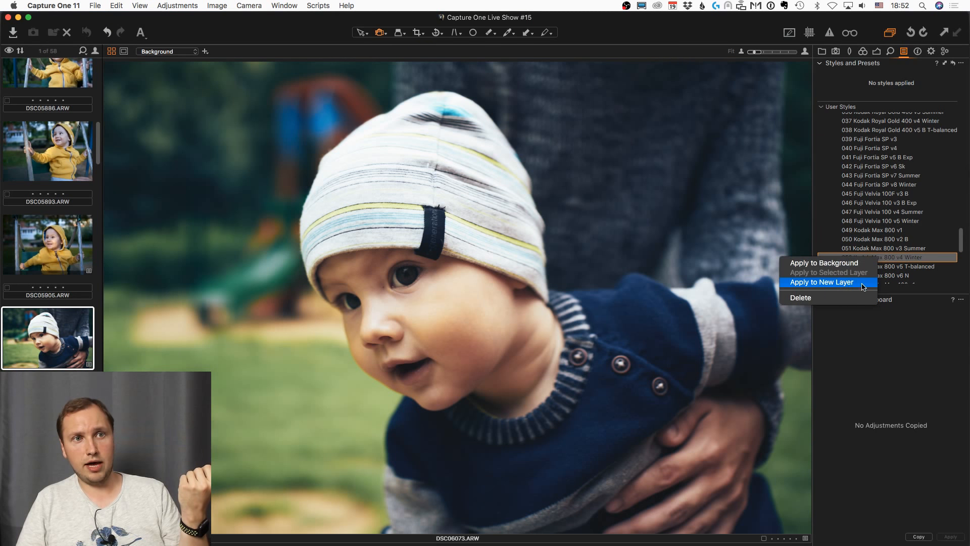
click(841, 283)
click(876, 52)
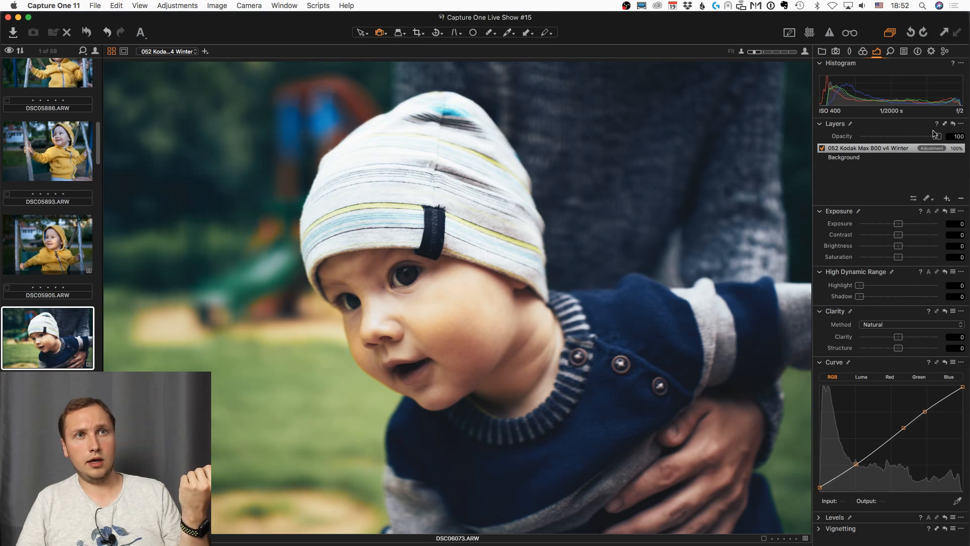
drag(936, 136, 885, 137)
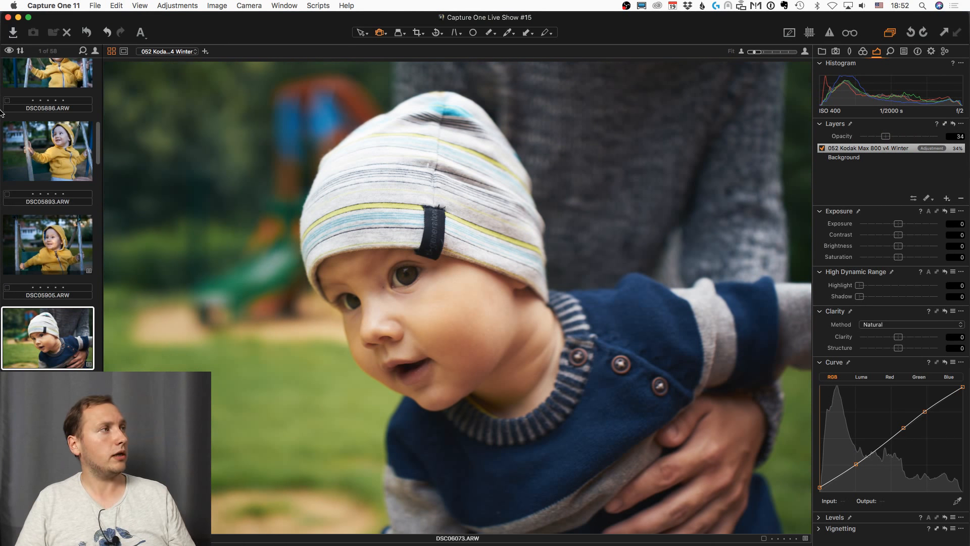
Switch to Chrome and show the 1styles.pro page offering 12 film styles for free.
mouse_move(7, 137)
click(37, 304)
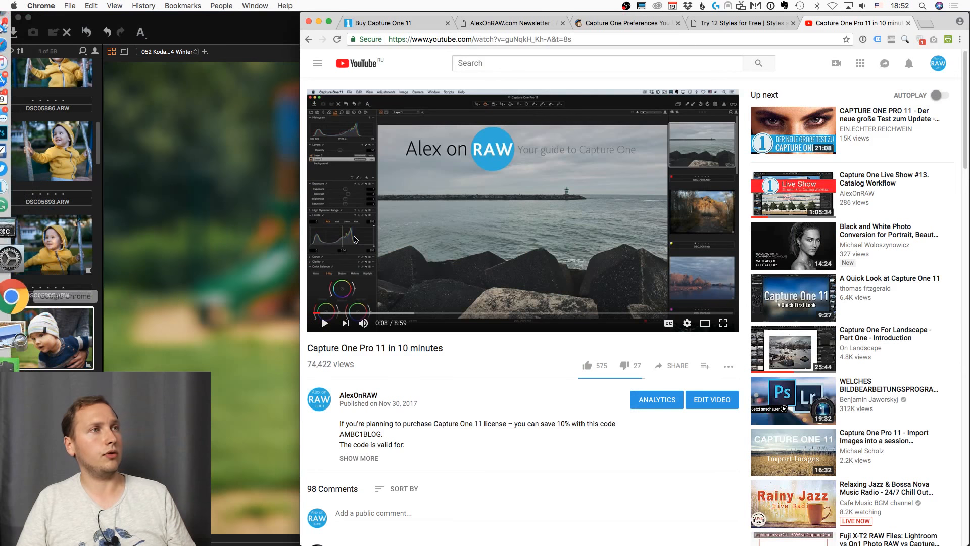
click(741, 25)
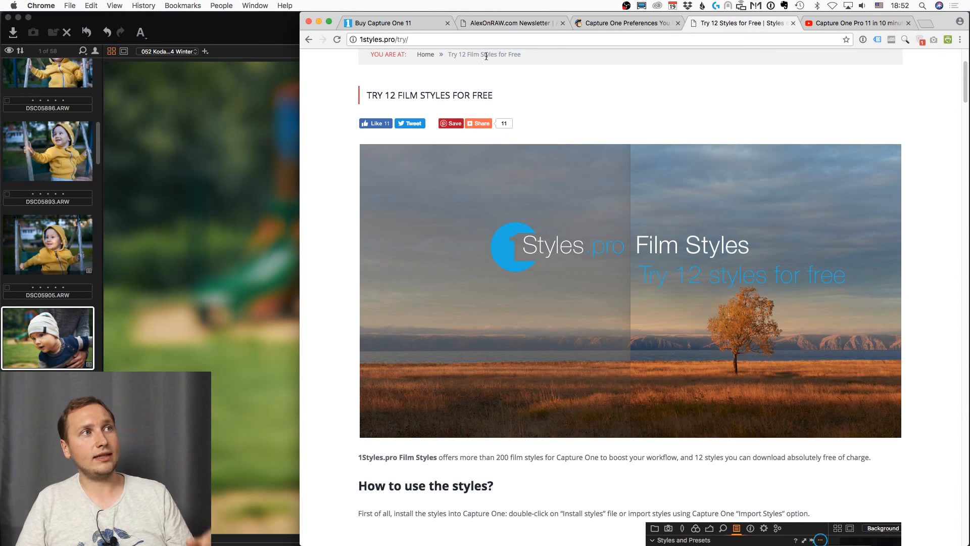
Return to Capture One and select the camera lens close-up DSC06355.ARW.
click(270, 46)
scroll(50, 227, down, 5)
scroll(56, 295, down, 10)
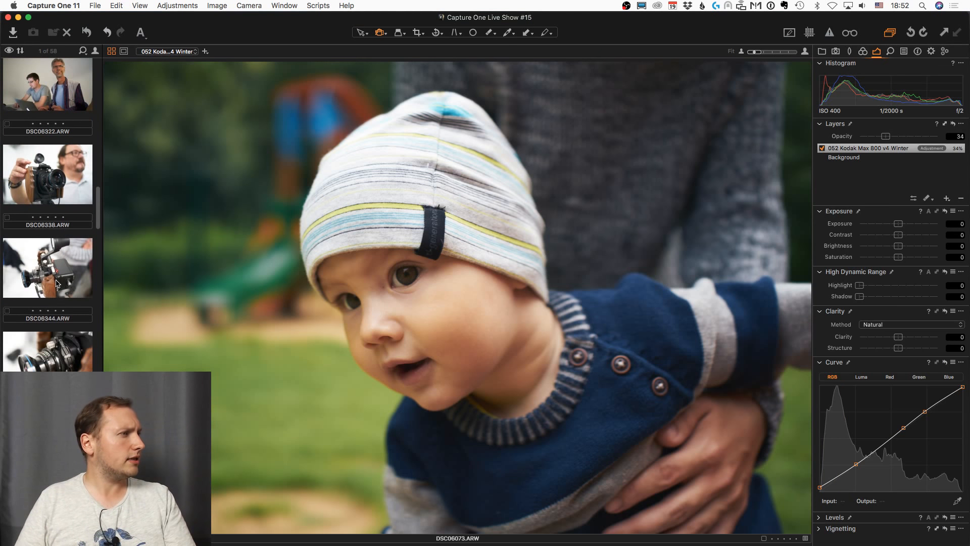
click(57, 282)
key(Down)
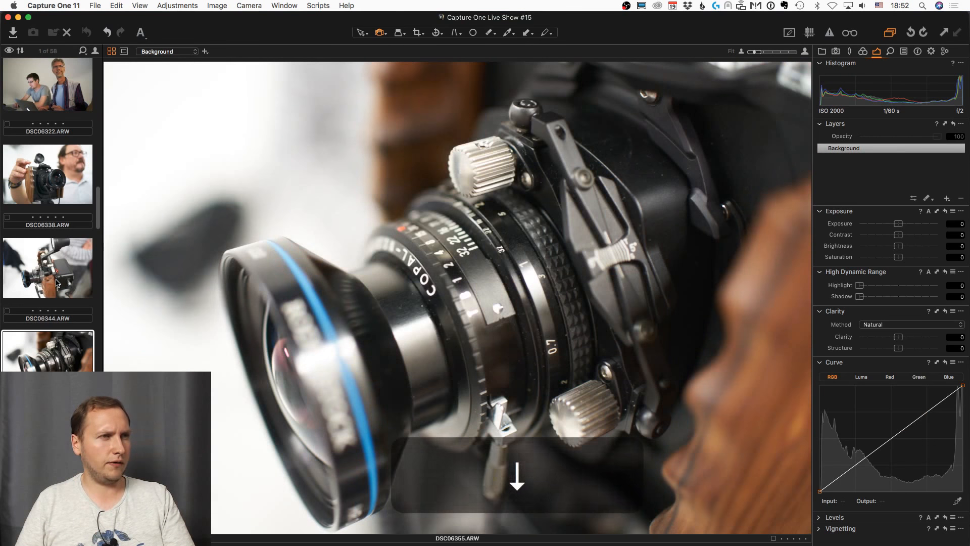
Preview 2.1 - Color Film styles on the lens photo and apply 052 Kodak Max 800 v4 Winter to a new layer.
click(903, 51)
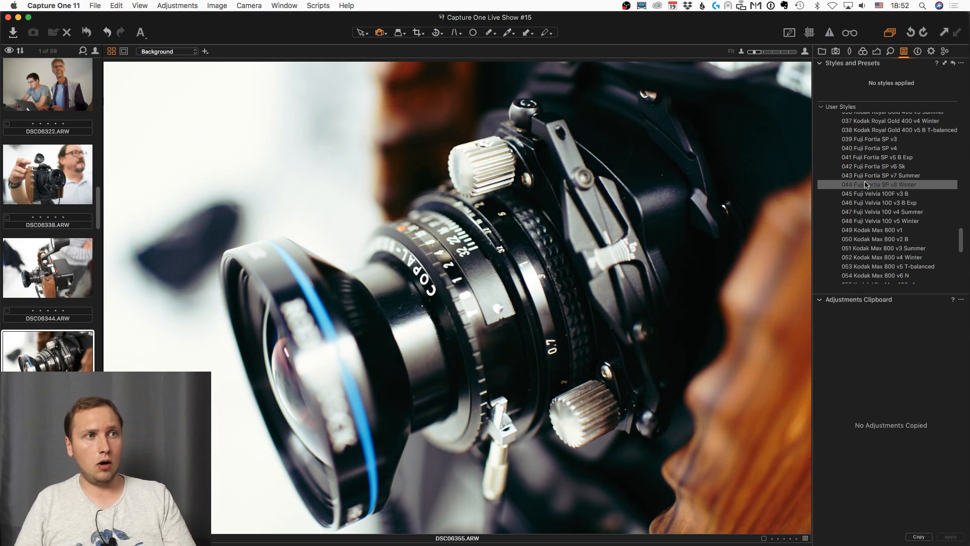
scroll(854, 172, down, 5)
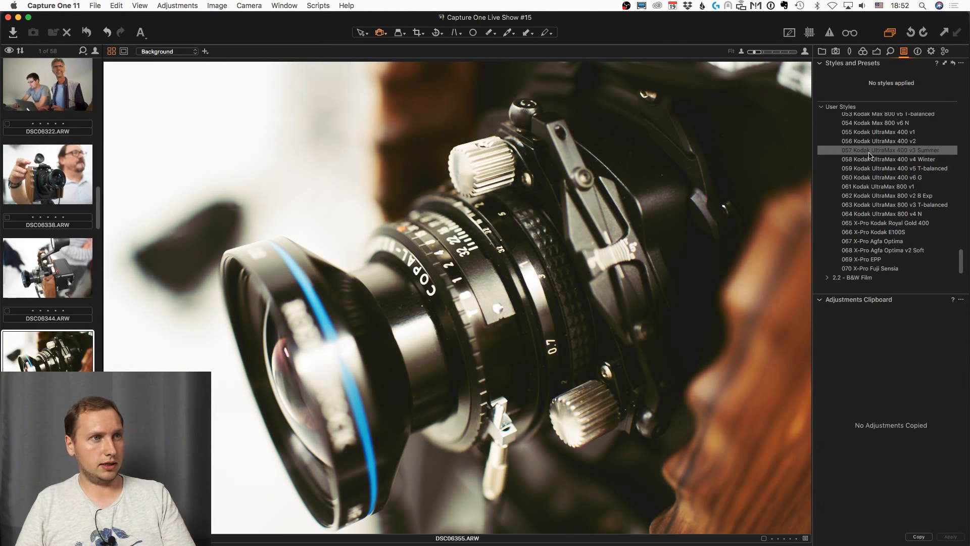
scroll(873, 141, up, 2)
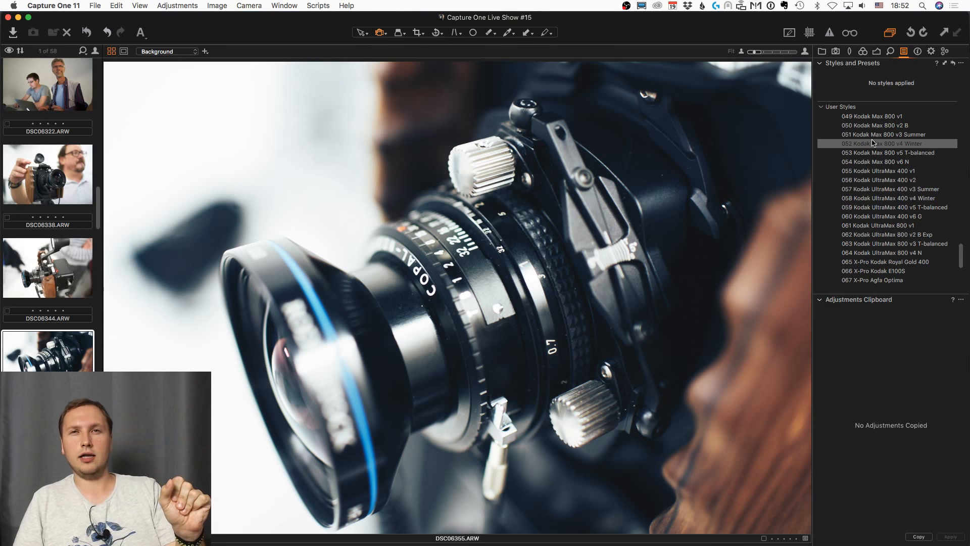
right_click(873, 143)
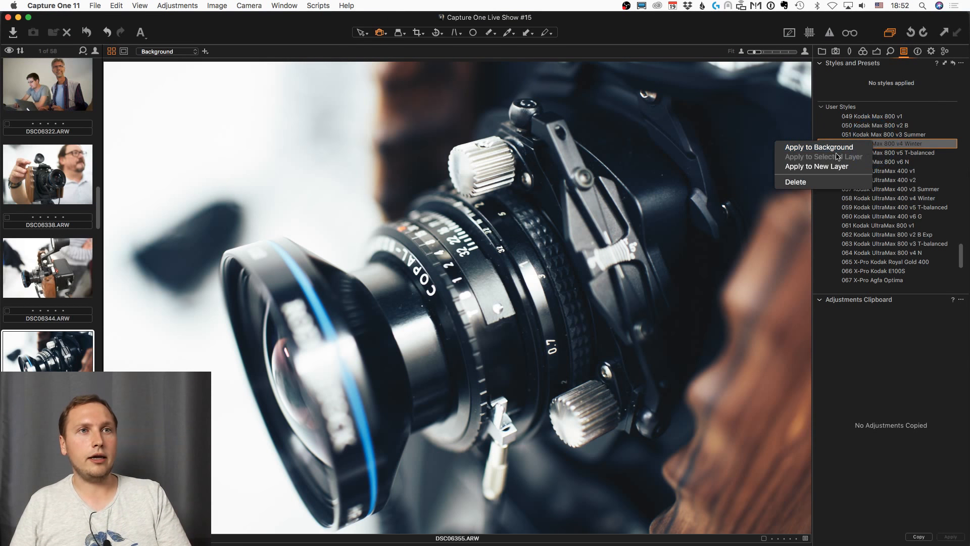
click(853, 166)
On the style layer, set the High Dynamic Range highlight to 90 and the clarity to 20.
click(877, 52)
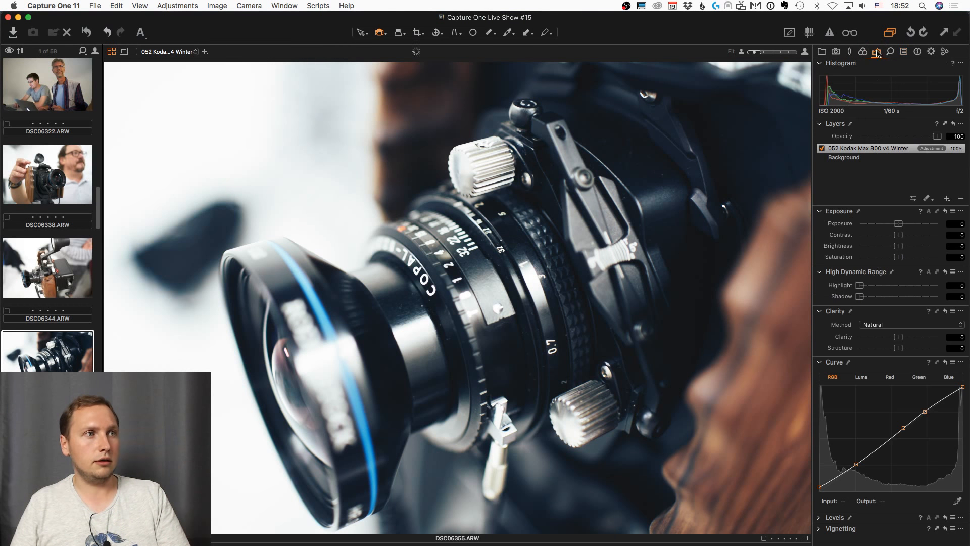
drag(886, 286, 930, 285)
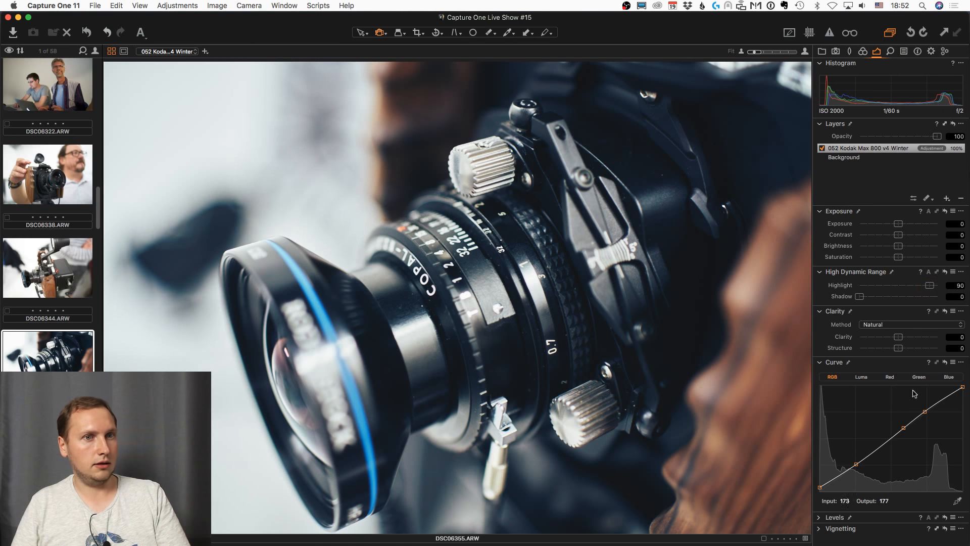
drag(915, 337, 905, 339)
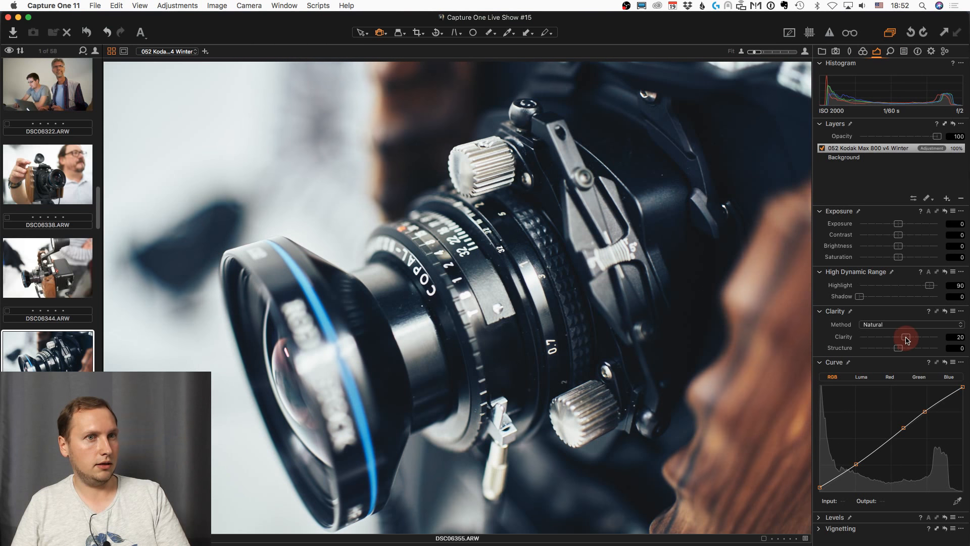
Compare the lens photo with its unadjusted version and set the style layer's opacity to 61.
alt+click(87, 33)
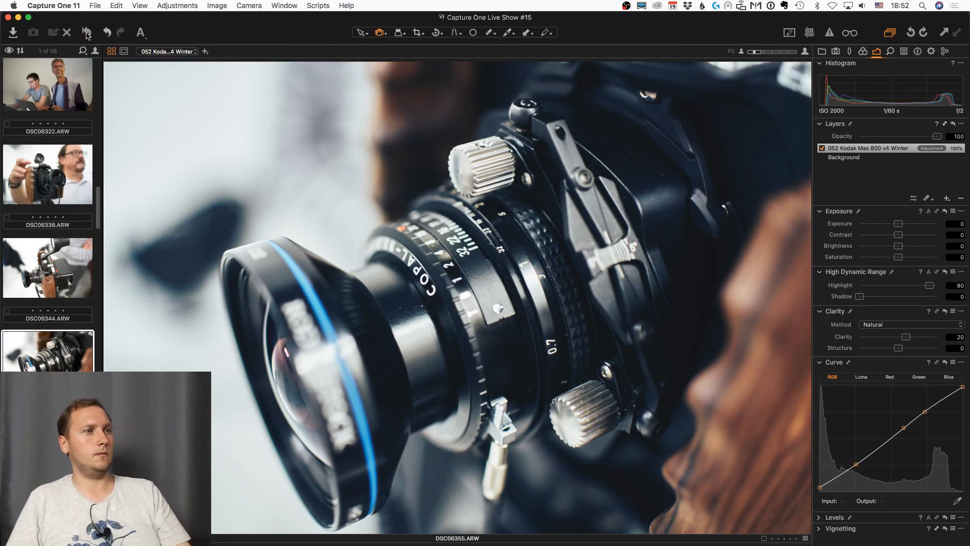
alt+click(85, 33)
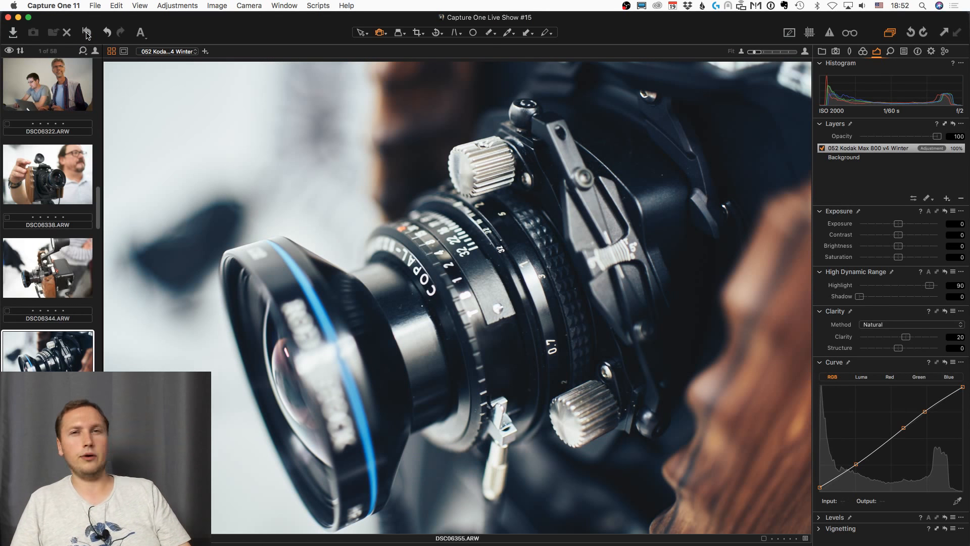
drag(937, 136, 906, 137)
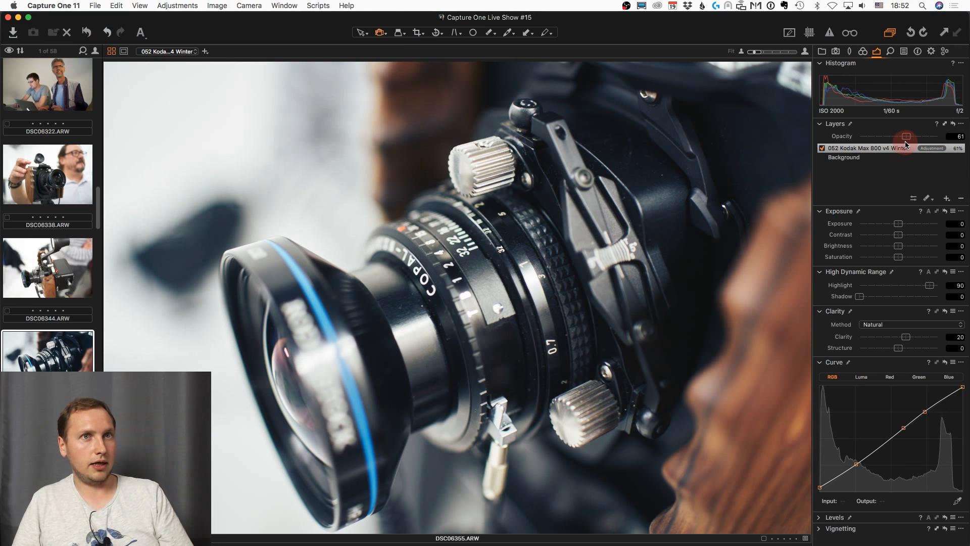
click(86, 32)
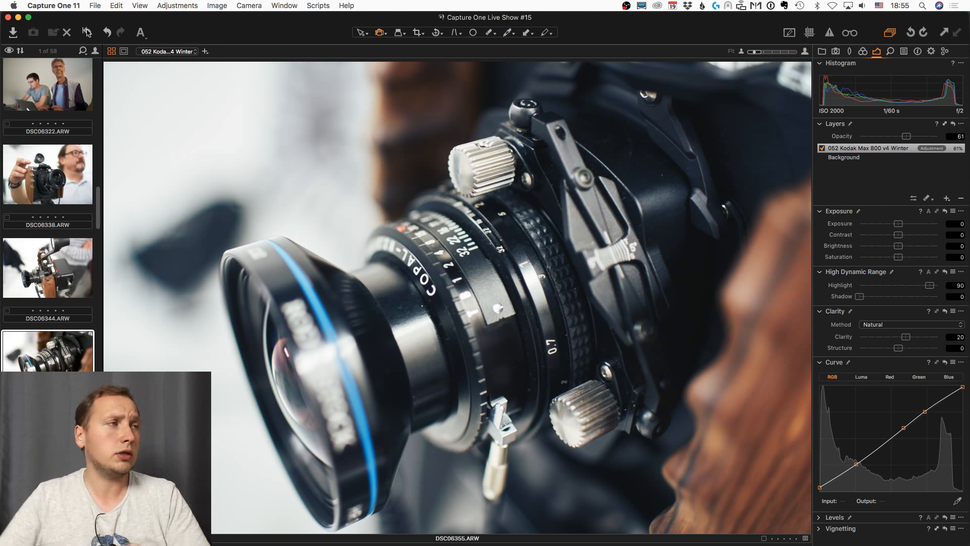
Switch to Chrome, open twitter.com/alexonraw in a new tab and look through the recent tweets.
mouse_move(2, 303)
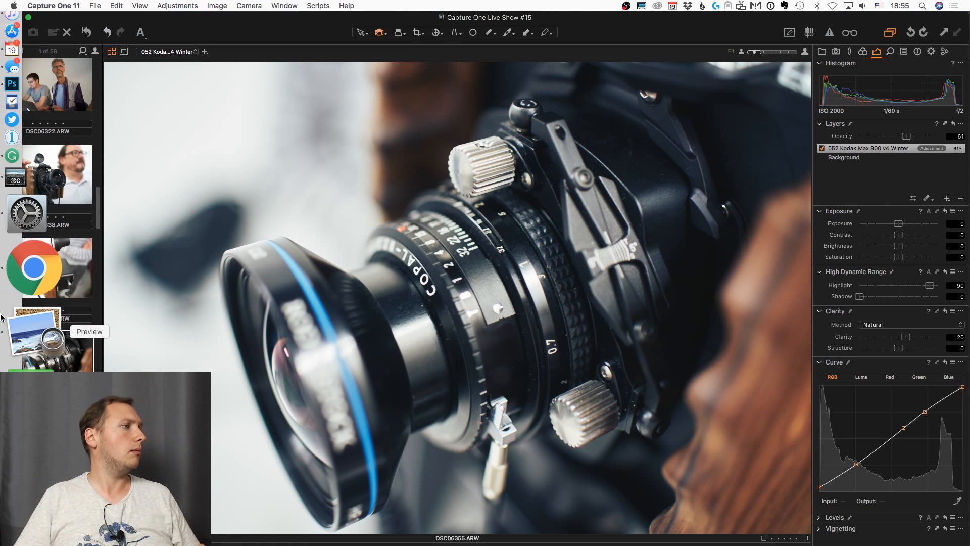
click(36, 303)
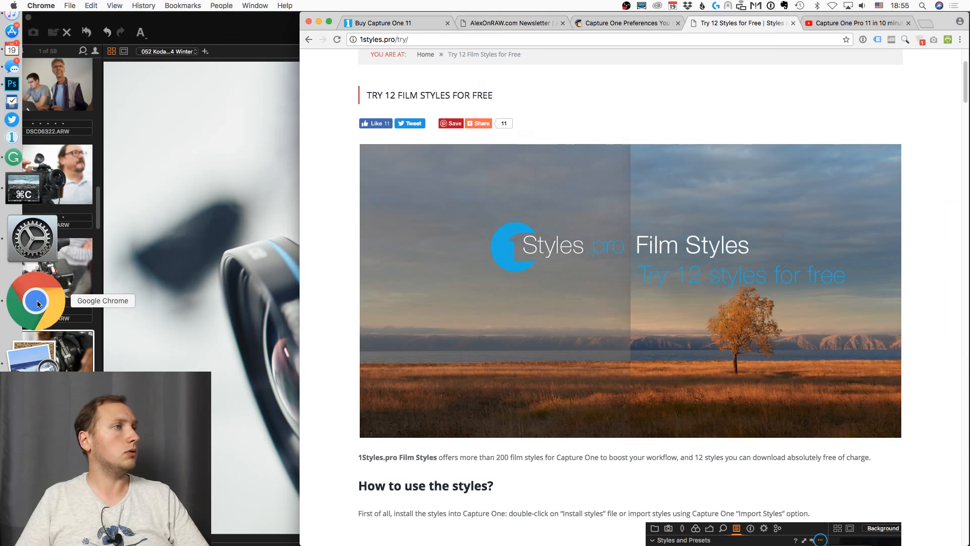
click(925, 23)
text(t)
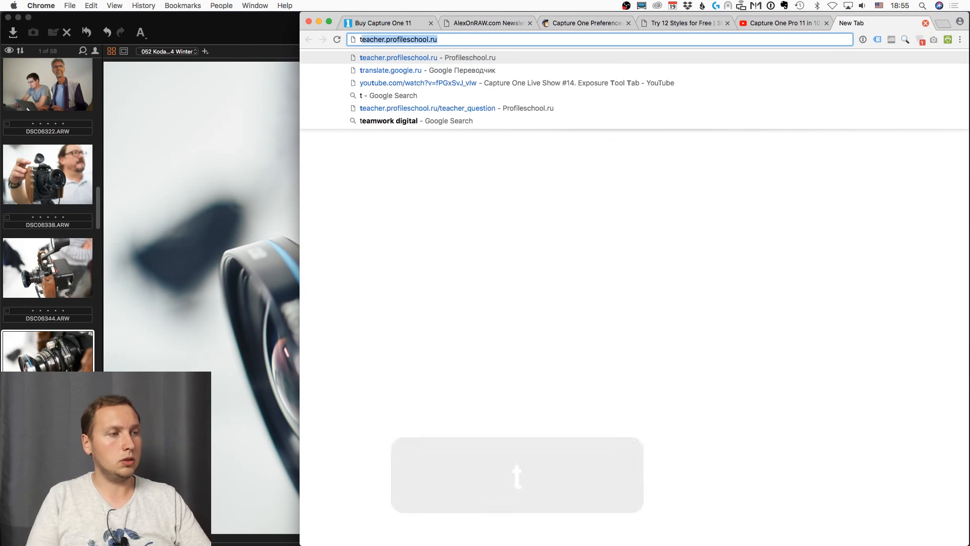
text(witter.com/alexonraw)
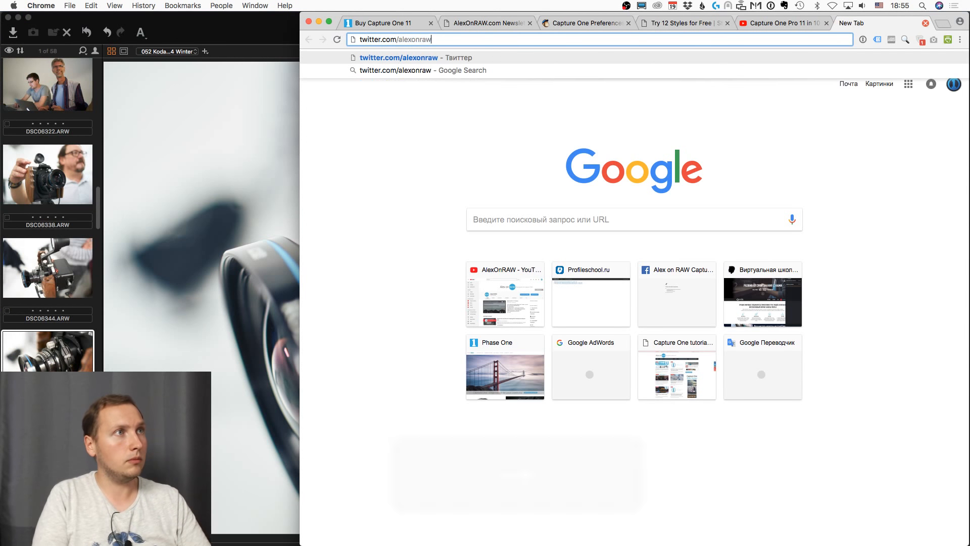
key(Return)
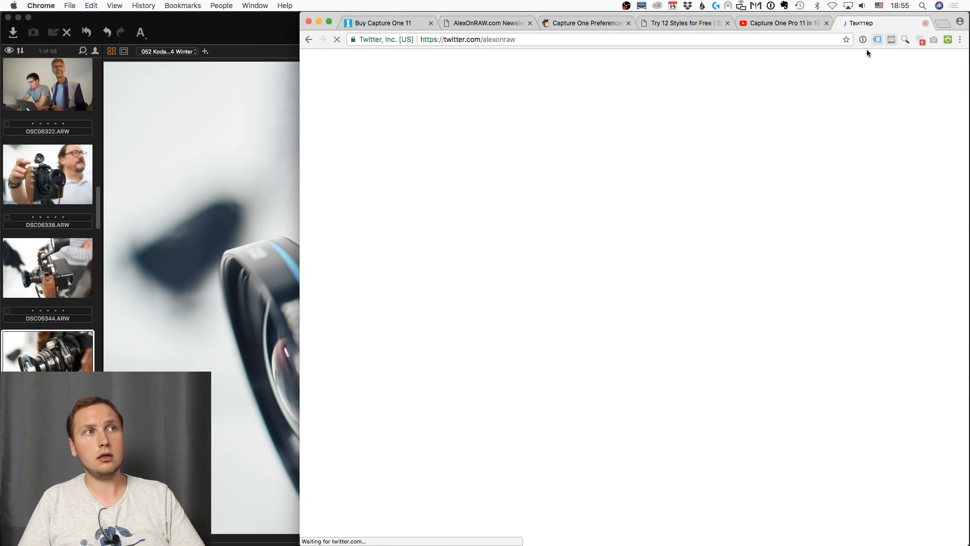
scroll(506, 282, down, 10)
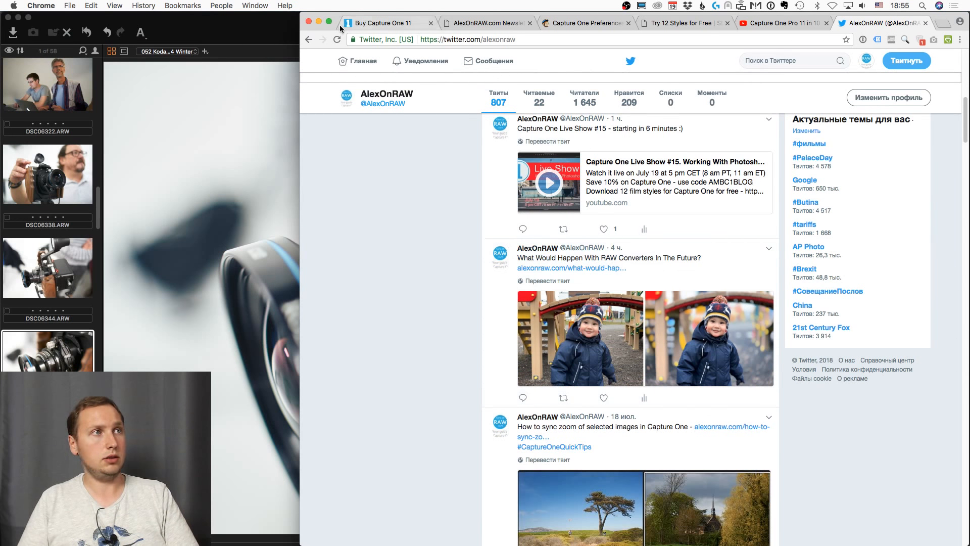
Switch to Capture One and show the basic settings of the TIFF process recipe.
click(237, 35)
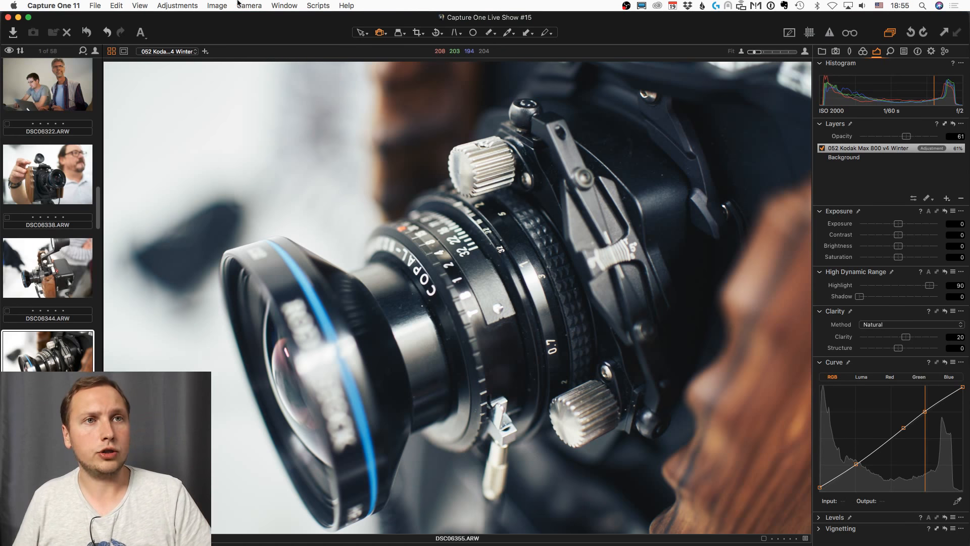
click(931, 51)
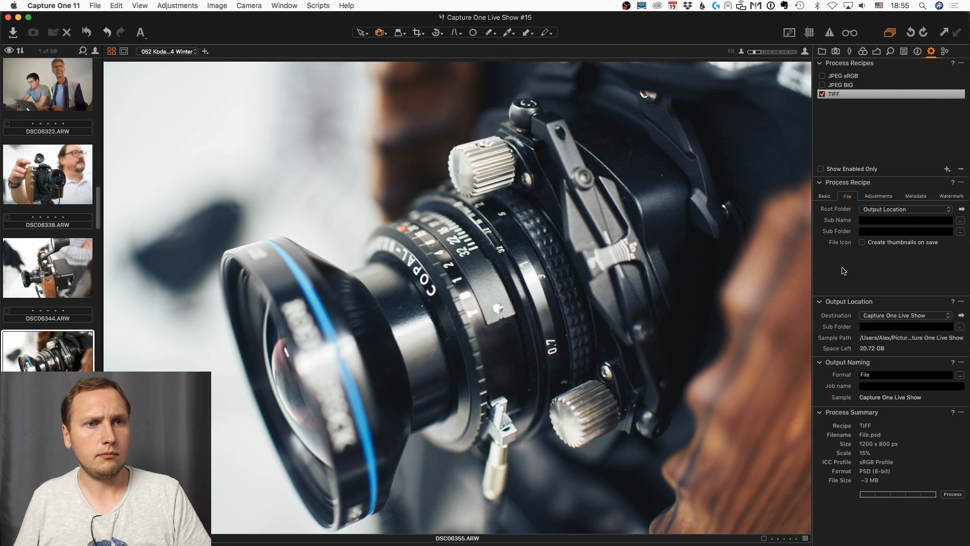
click(830, 196)
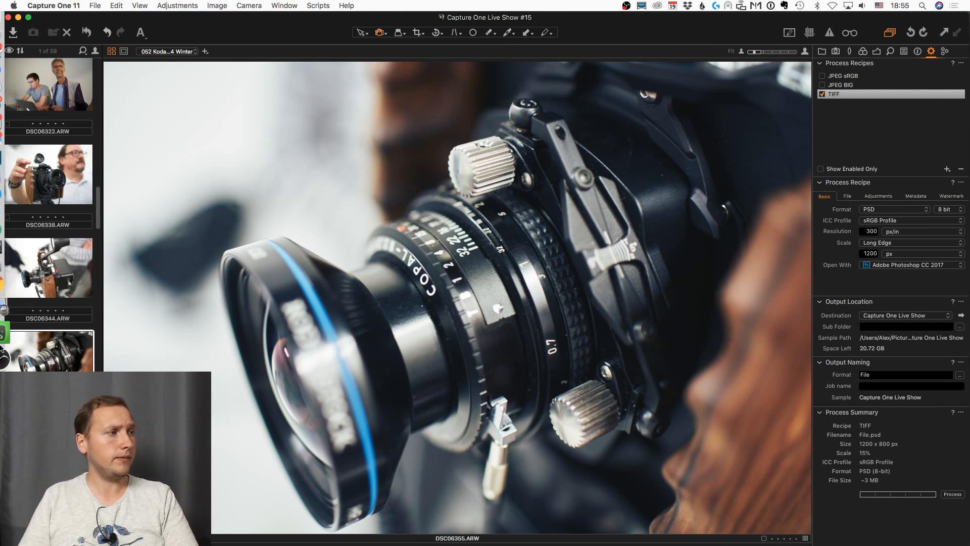
Switch to Chrome, try to open the checkout for the USD 299.00 Pro full license in the Phase One store, and reload the page.
click(26, 299)
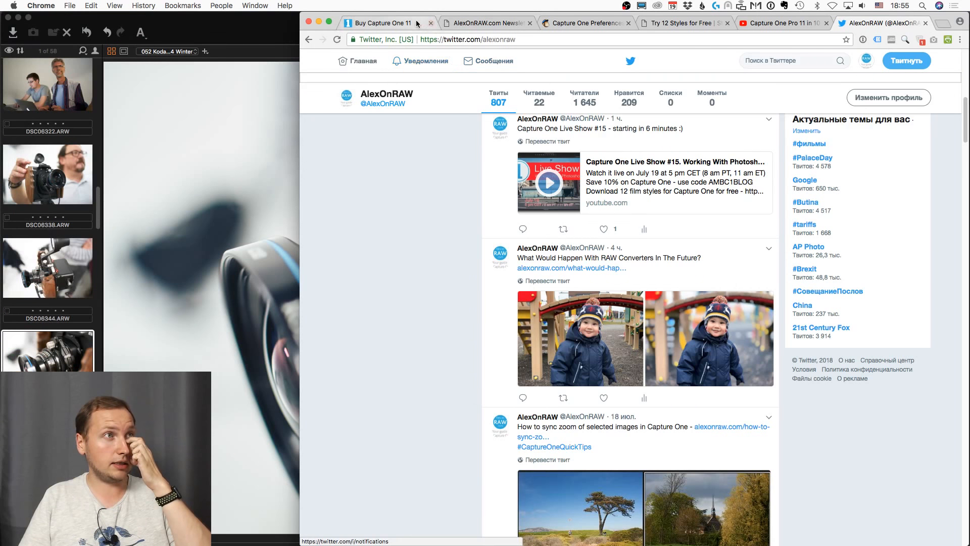
click(384, 22)
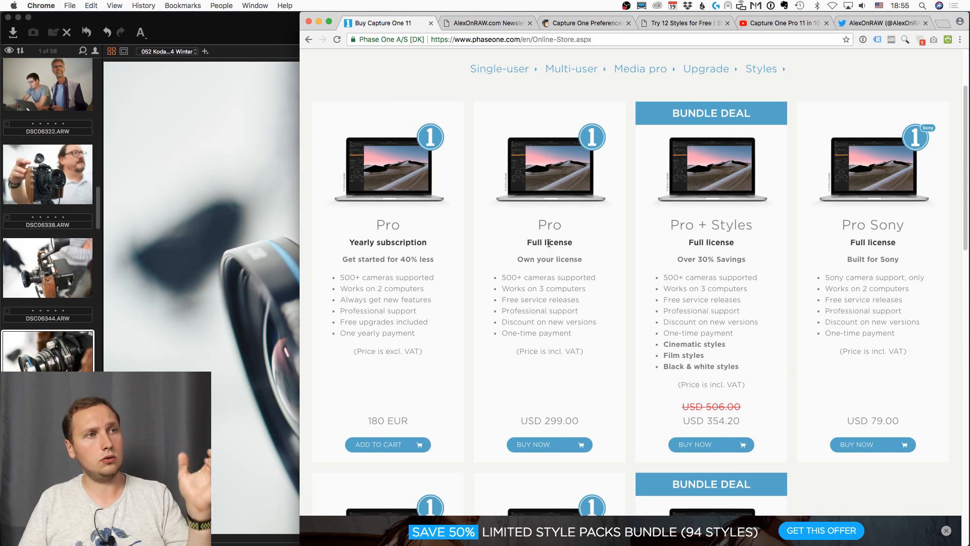
click(541, 444)
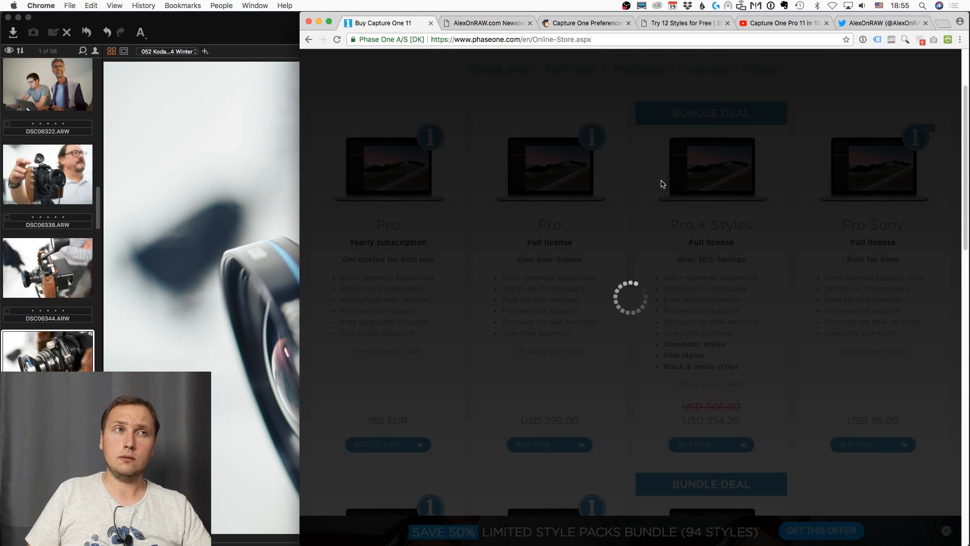
click(623, 41)
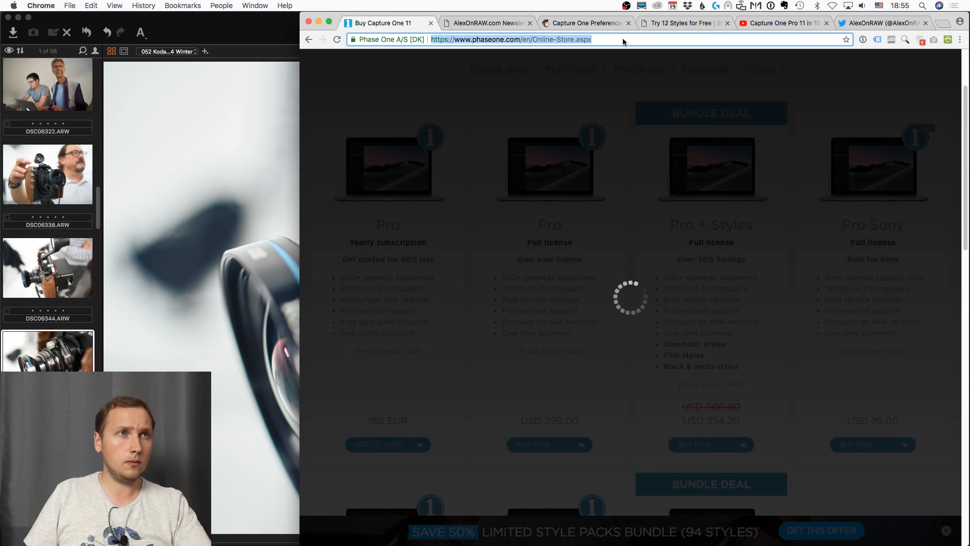
key(Return)
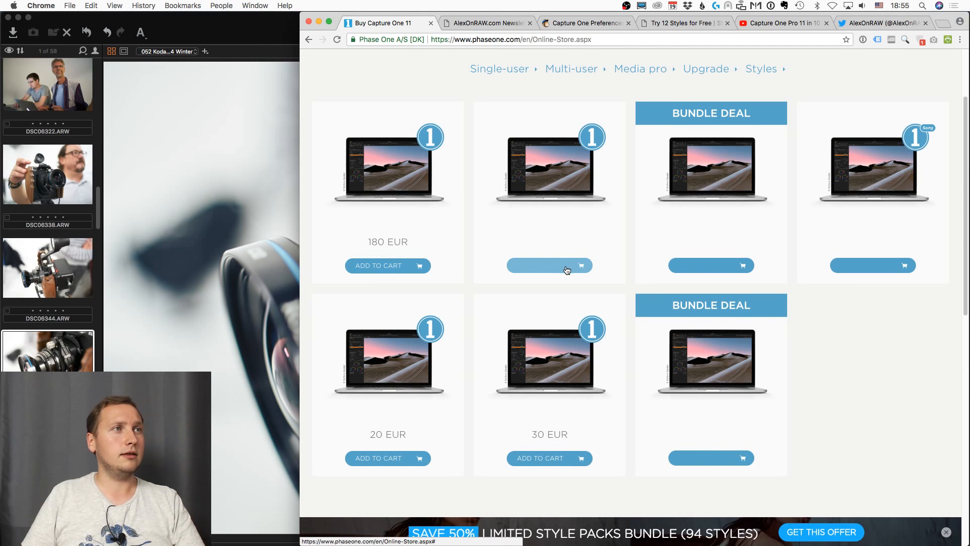
Copy the Phase One online store address from Chrome and open it in Safari.
click(589, 40)
key(super+c)
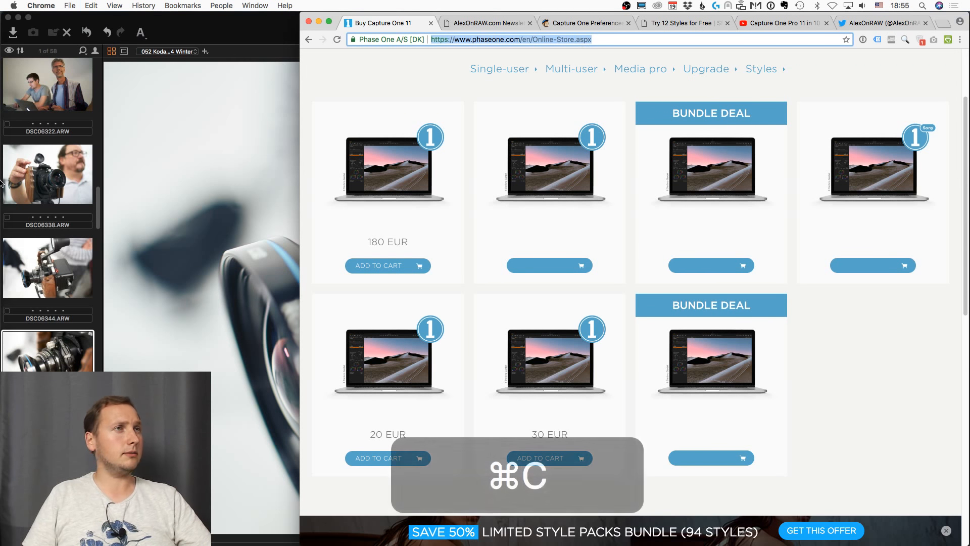
click(36, 104)
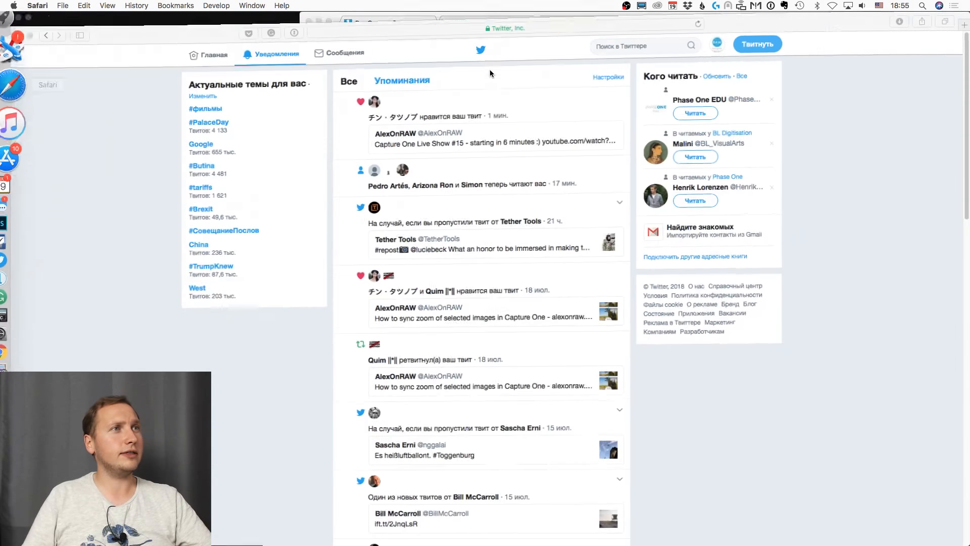
click(526, 21)
key(super+v)
key(Return)
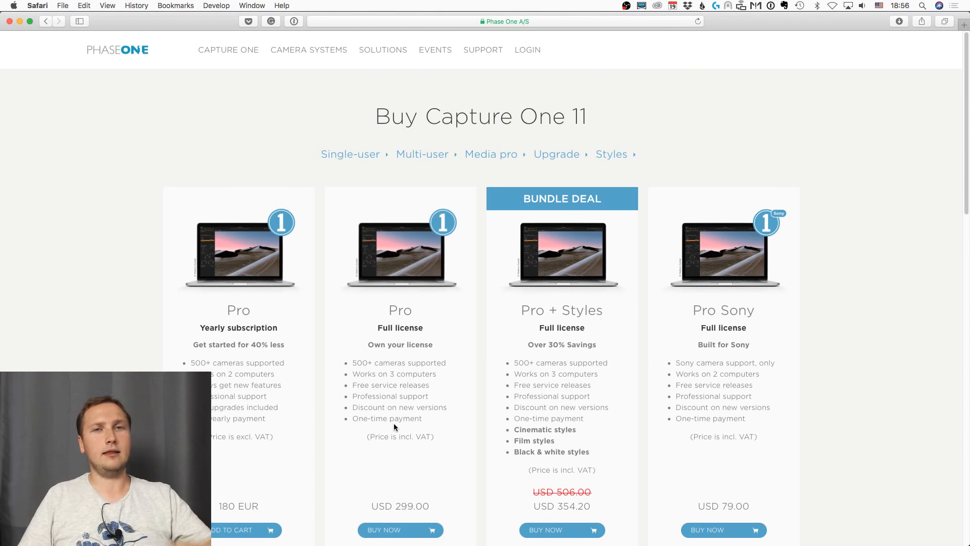
Open the checkout for the Capture One Pro full license and apply the coupon code AMBC1BLOG.
scroll(393, 423, down, 3)
scroll(395, 422, down, 1)
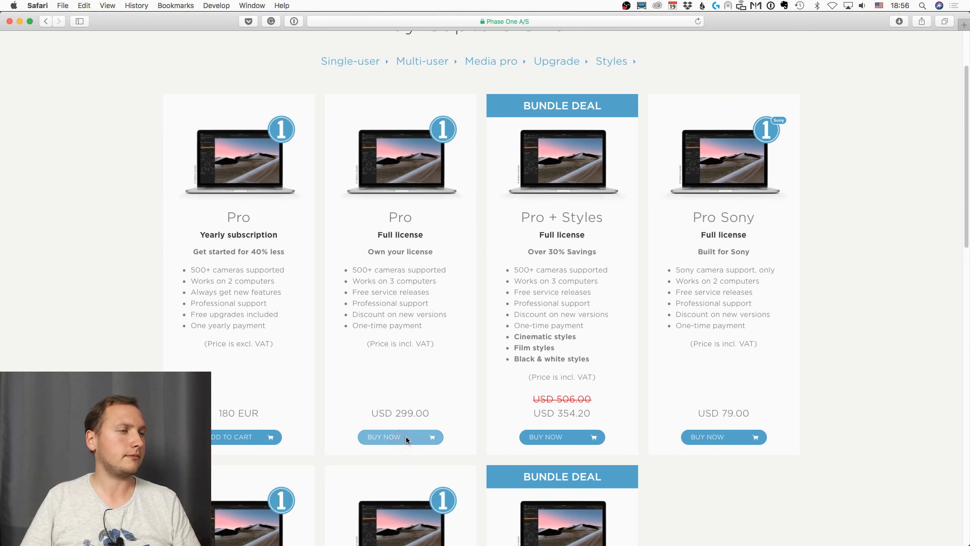
click(405, 437)
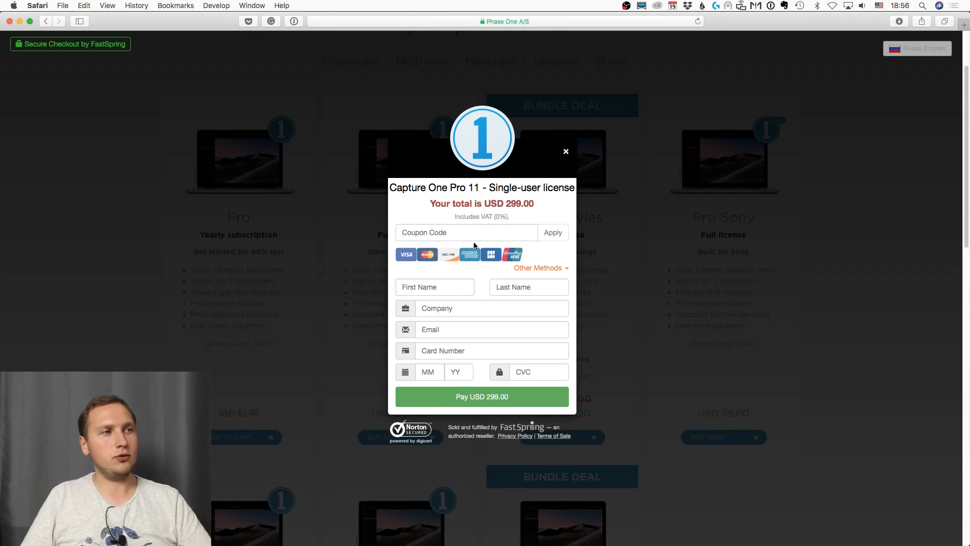
click(473, 237)
text(AMBC)
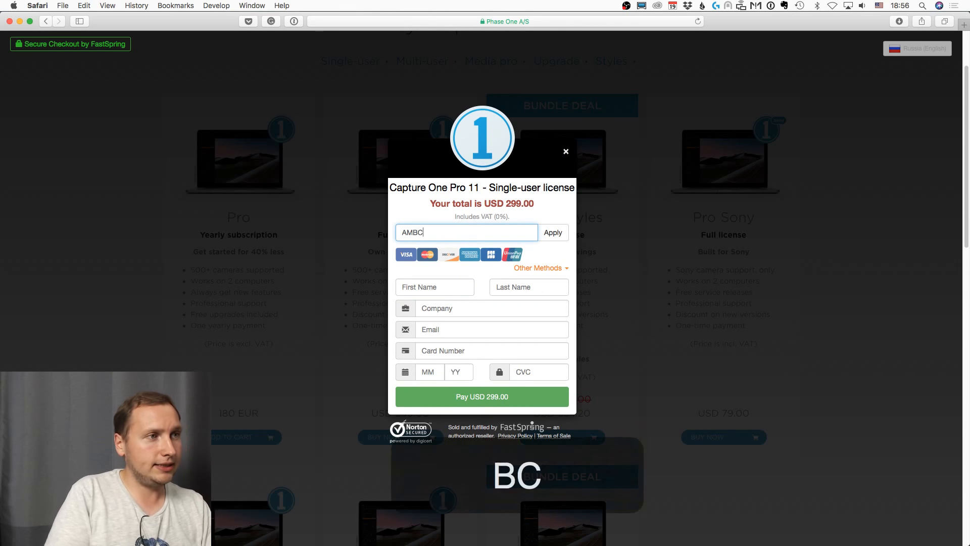
text(1BLOG)
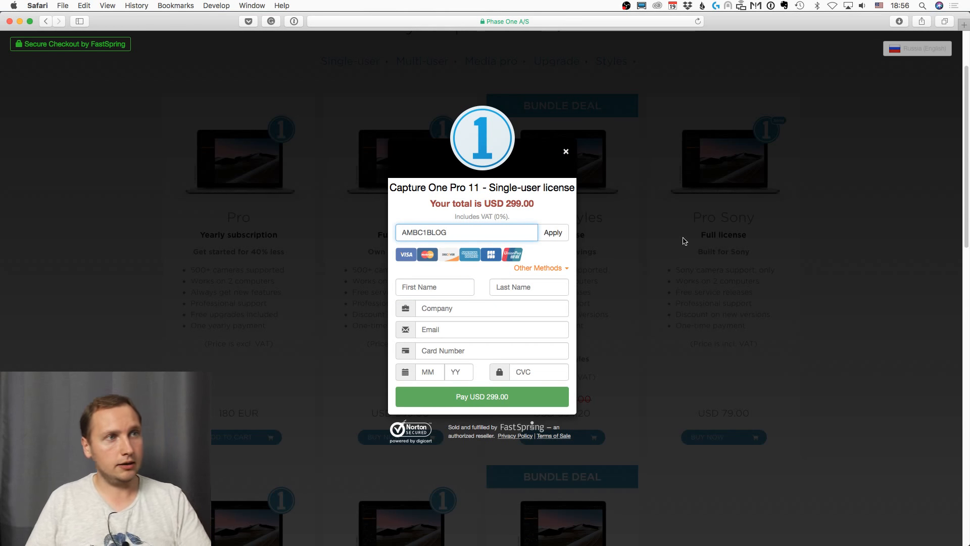
click(556, 232)
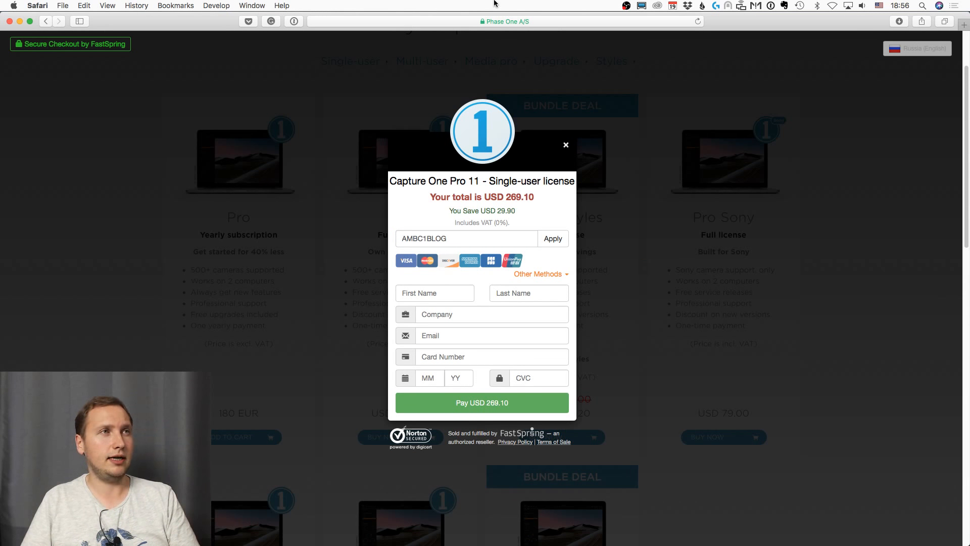
Switch to Chrome, open alexonraw.com/upload in place of the store page and look through the RAW upload instructions and form.
mouse_move(3, 237)
click(15, 309)
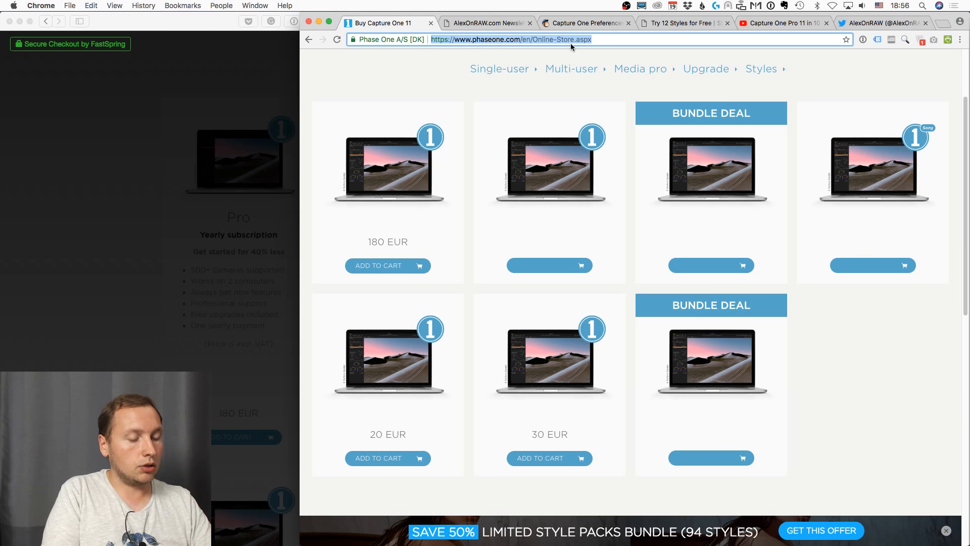
text(alexonraw.com)
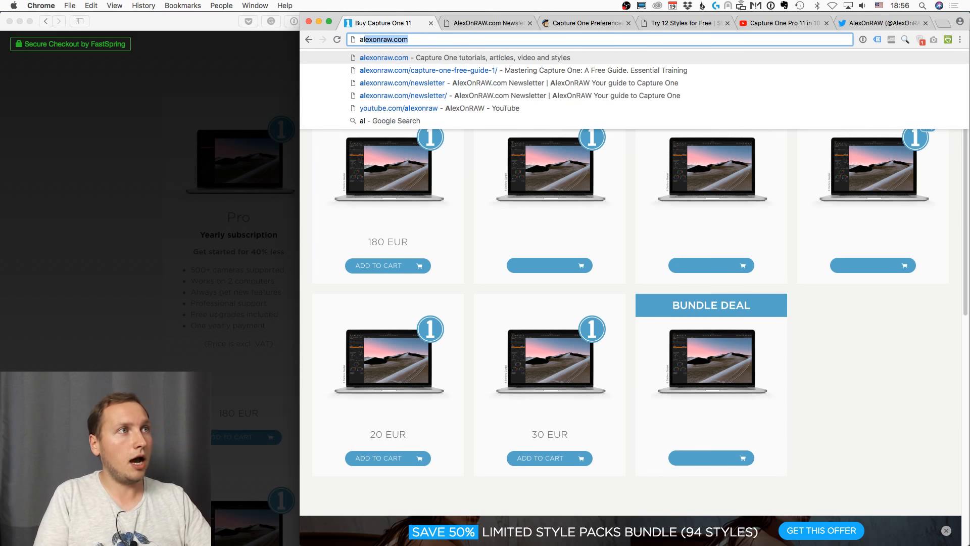
key(Right)
text(/up)
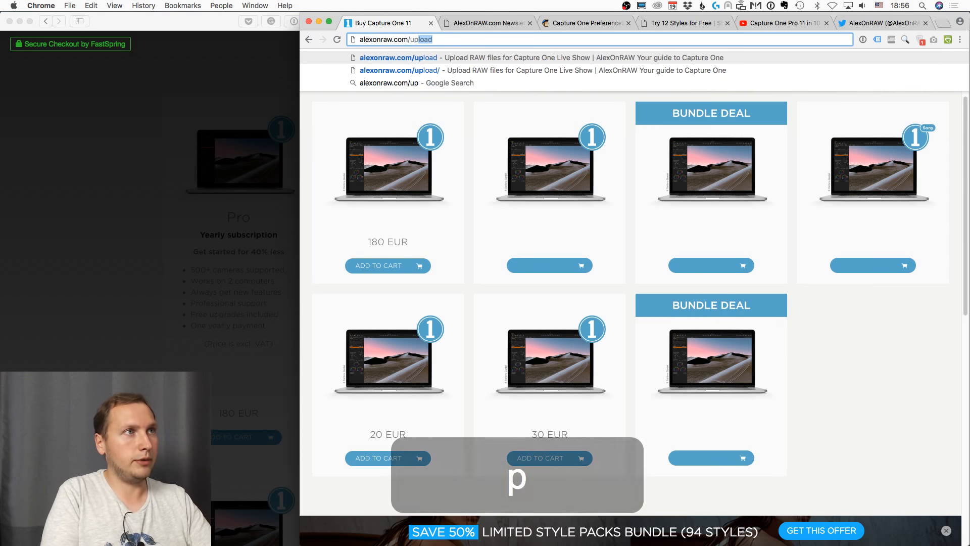
key(Down)
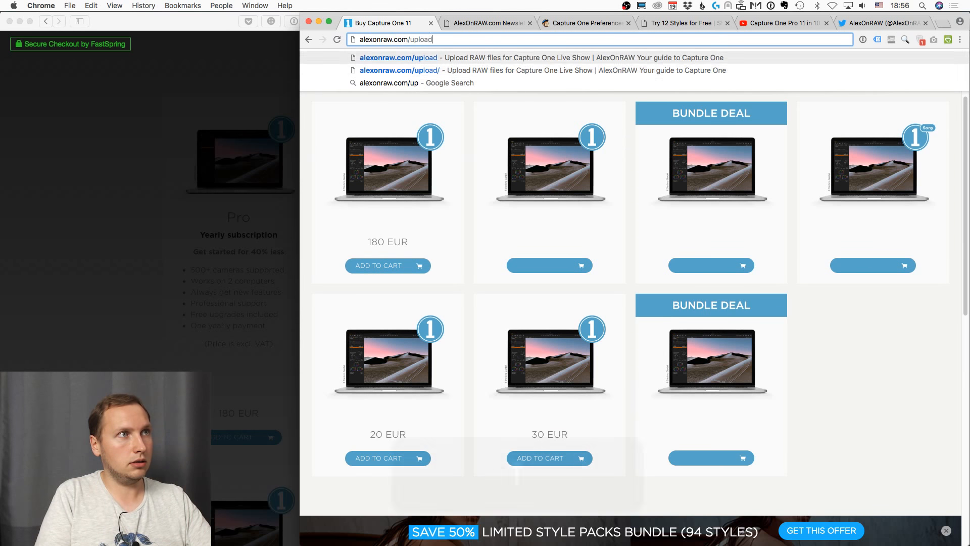
key(Return)
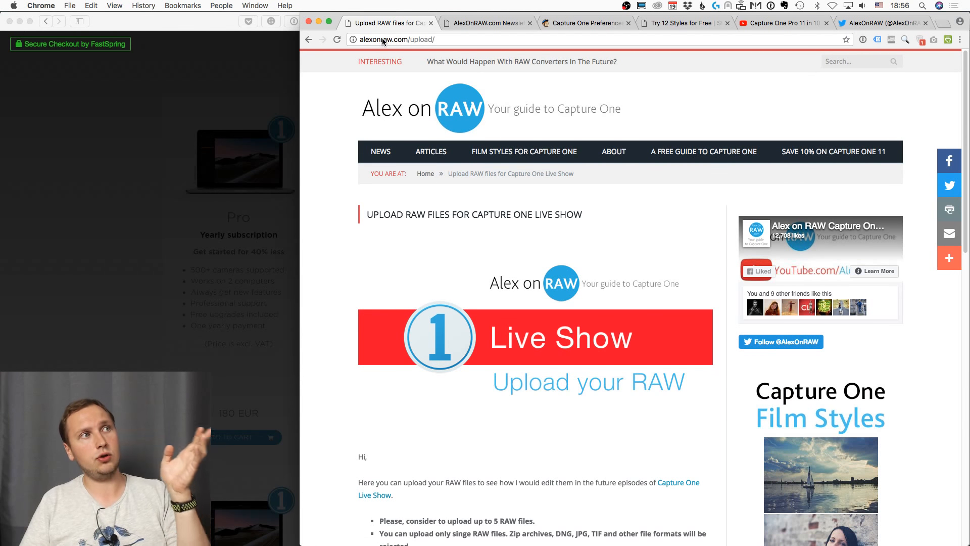
scroll(371, 286, down, 10)
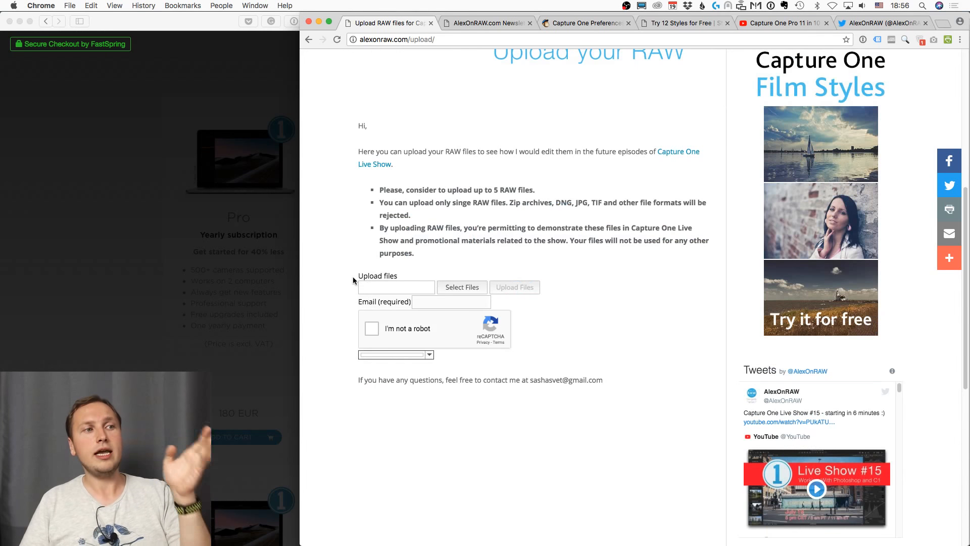
scroll(353, 276, up, 3)
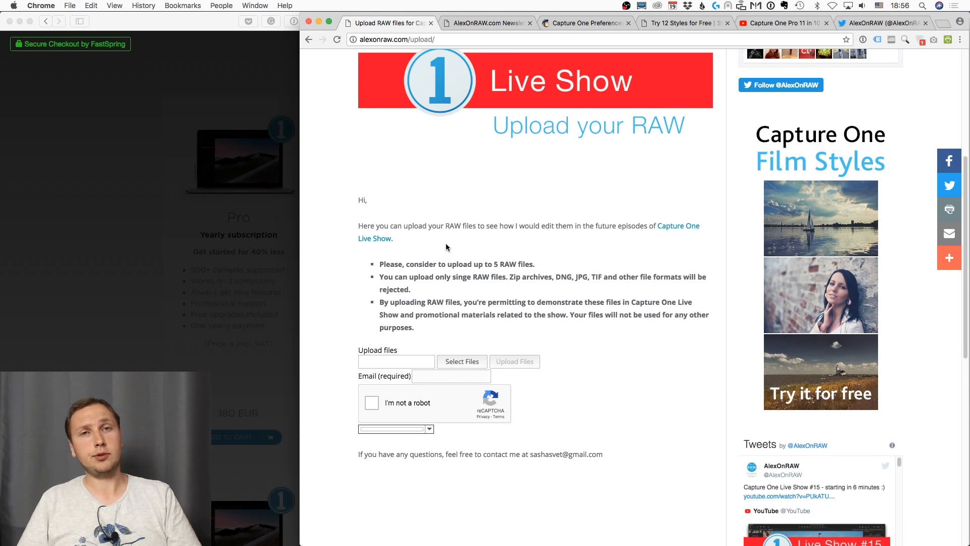
scroll(446, 243, up, 5)
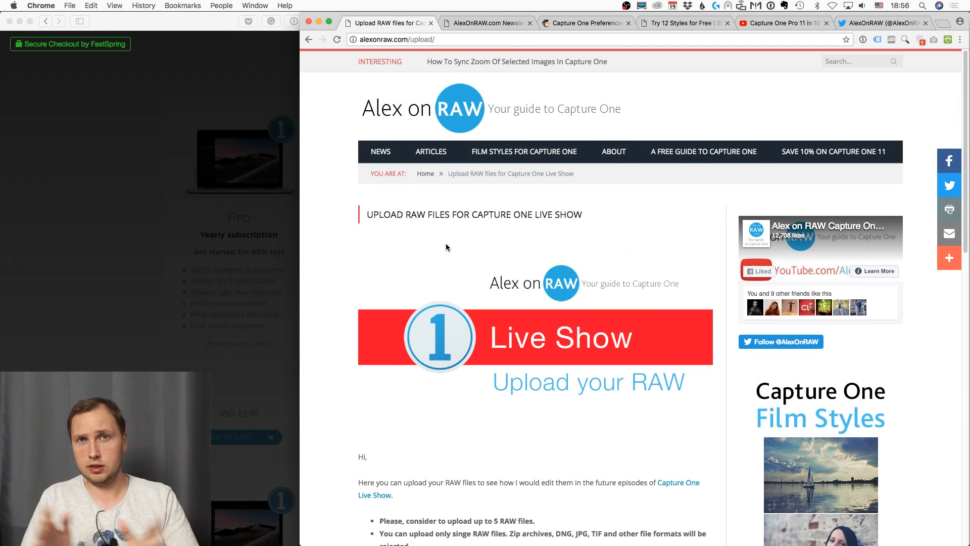